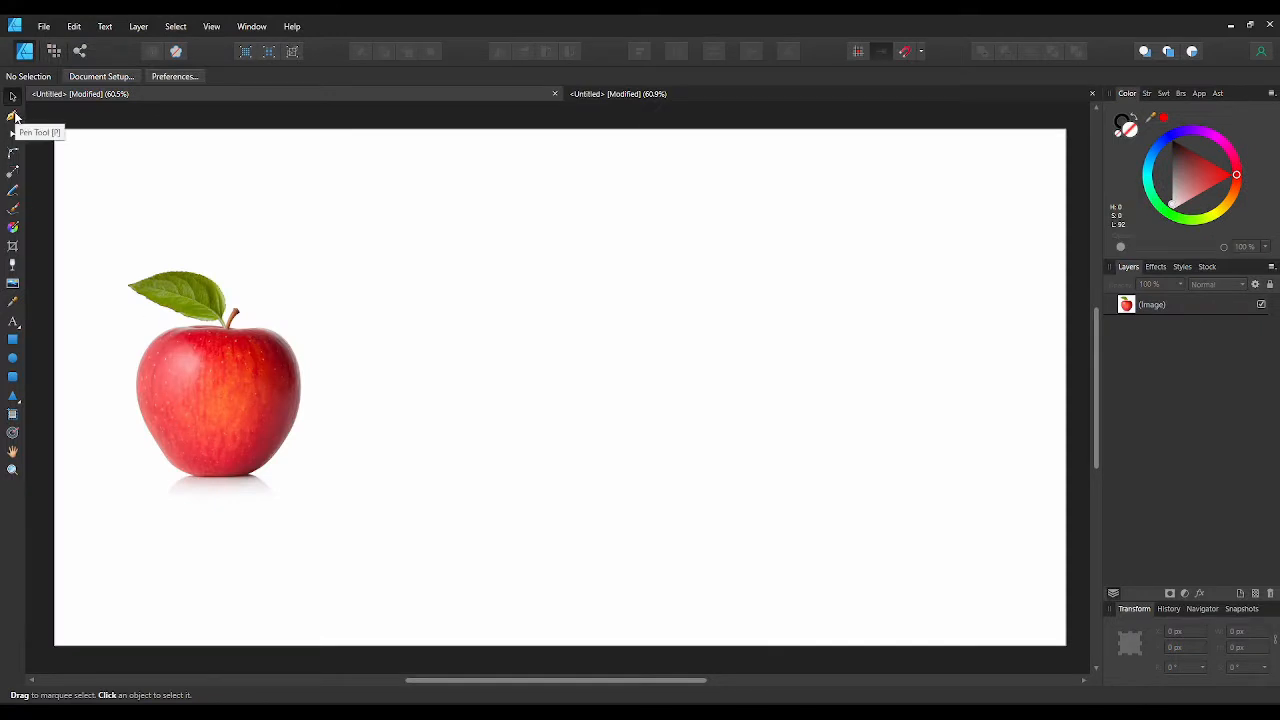
- Draw an ellipse about 284 by 342 px over the left part of the apple and convert it to curves
click(13, 358)
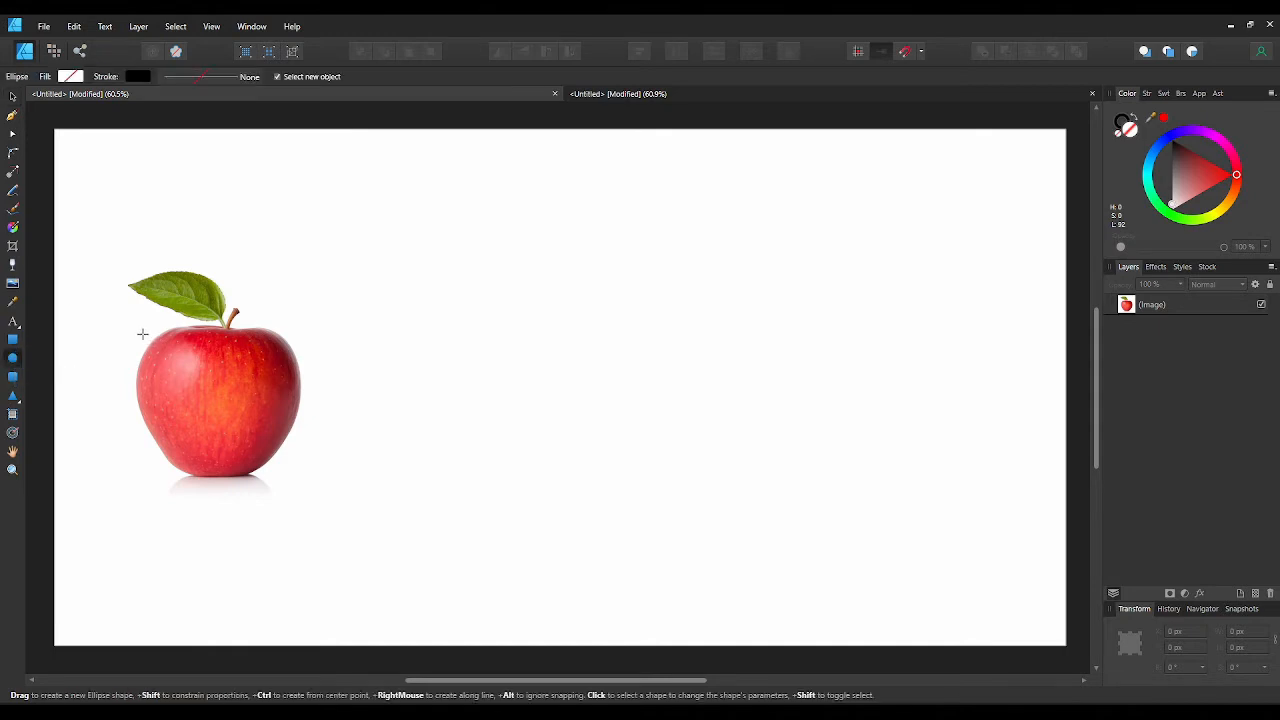
drag(136, 331, 250, 468)
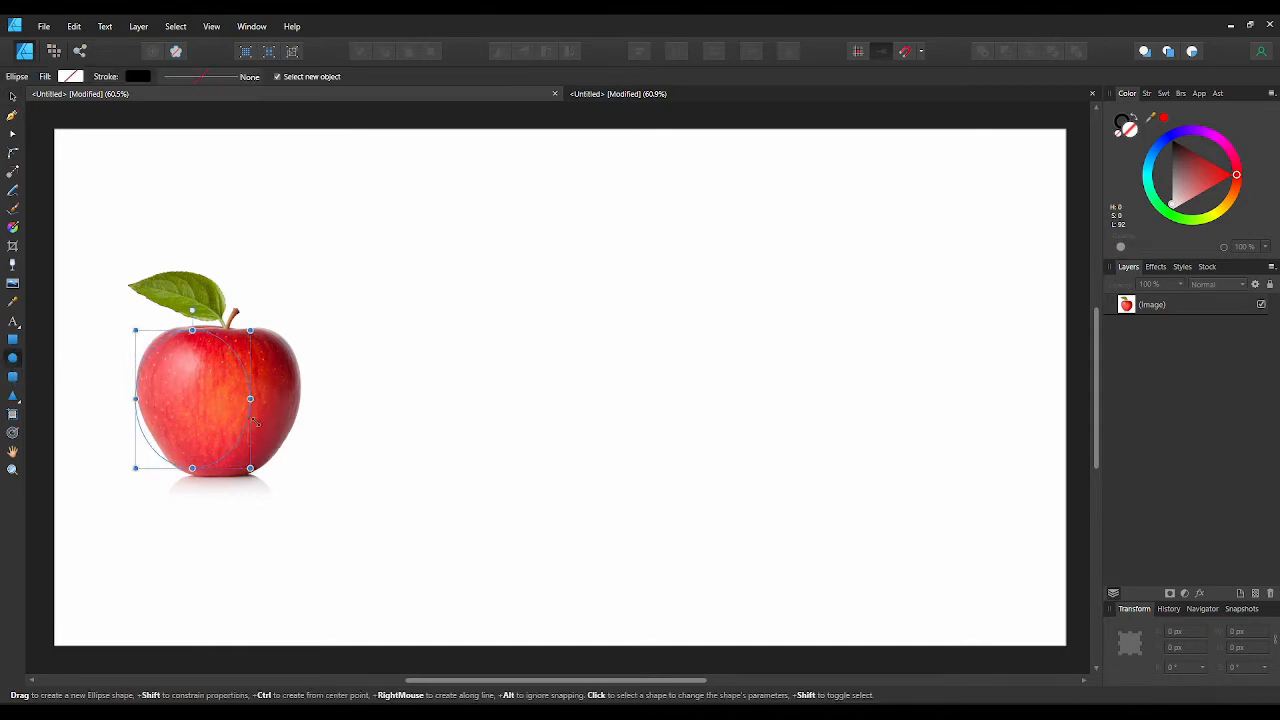
scroll(115, 382, up, 5)
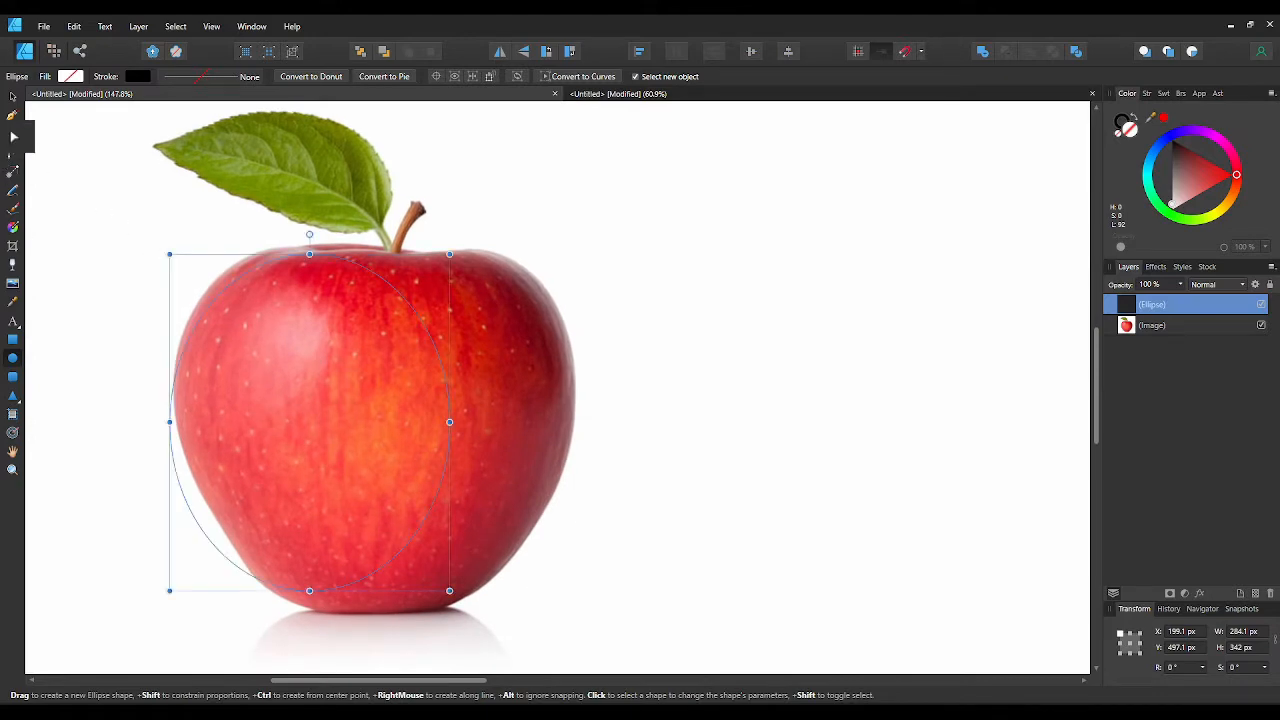
key(v)
click(566, 77)
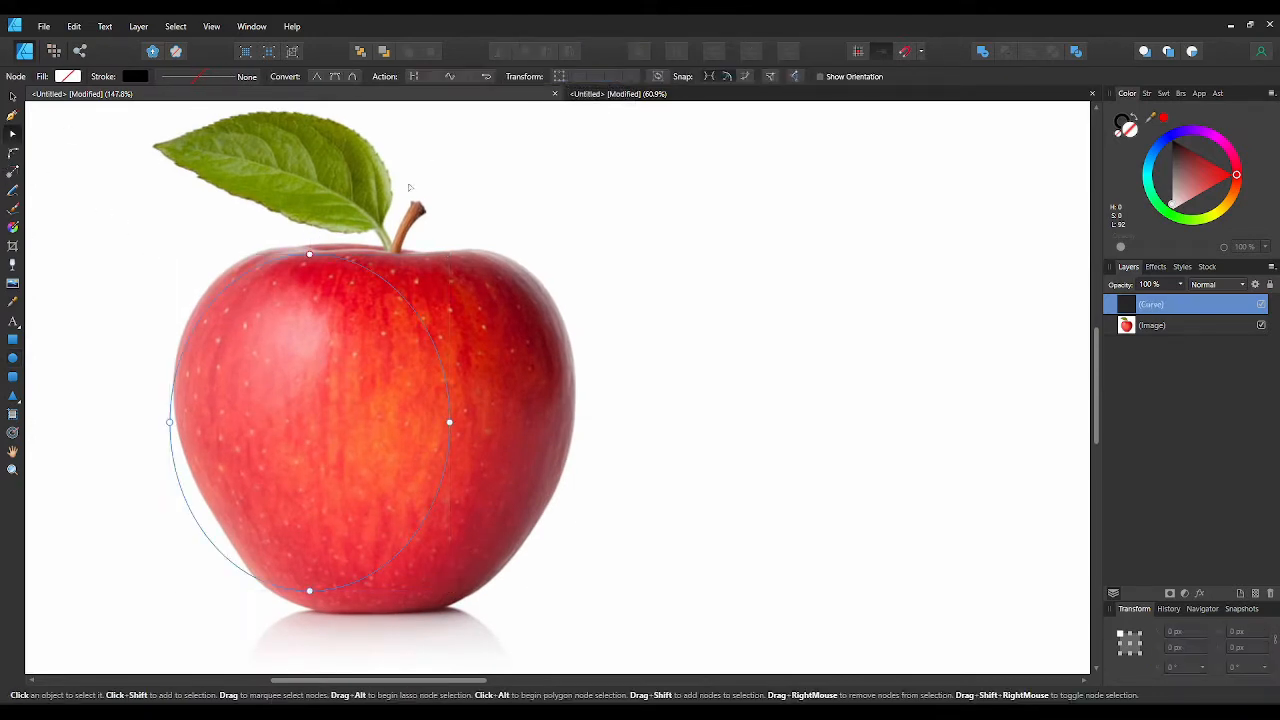
- Move the ellipse's top, left and bottom nodes onto the apple's edge and adjust the left node's upper handle
drag(311, 254, 309, 247)
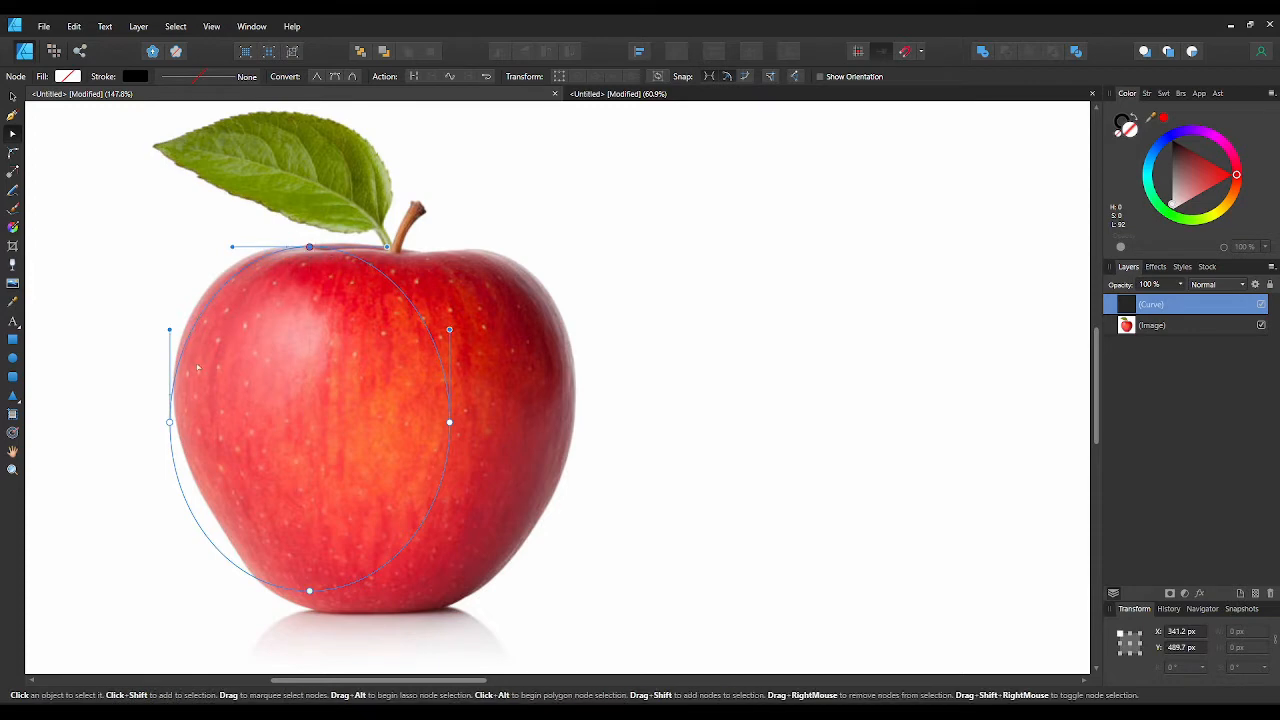
drag(171, 424, 173, 382)
drag(310, 590, 330, 611)
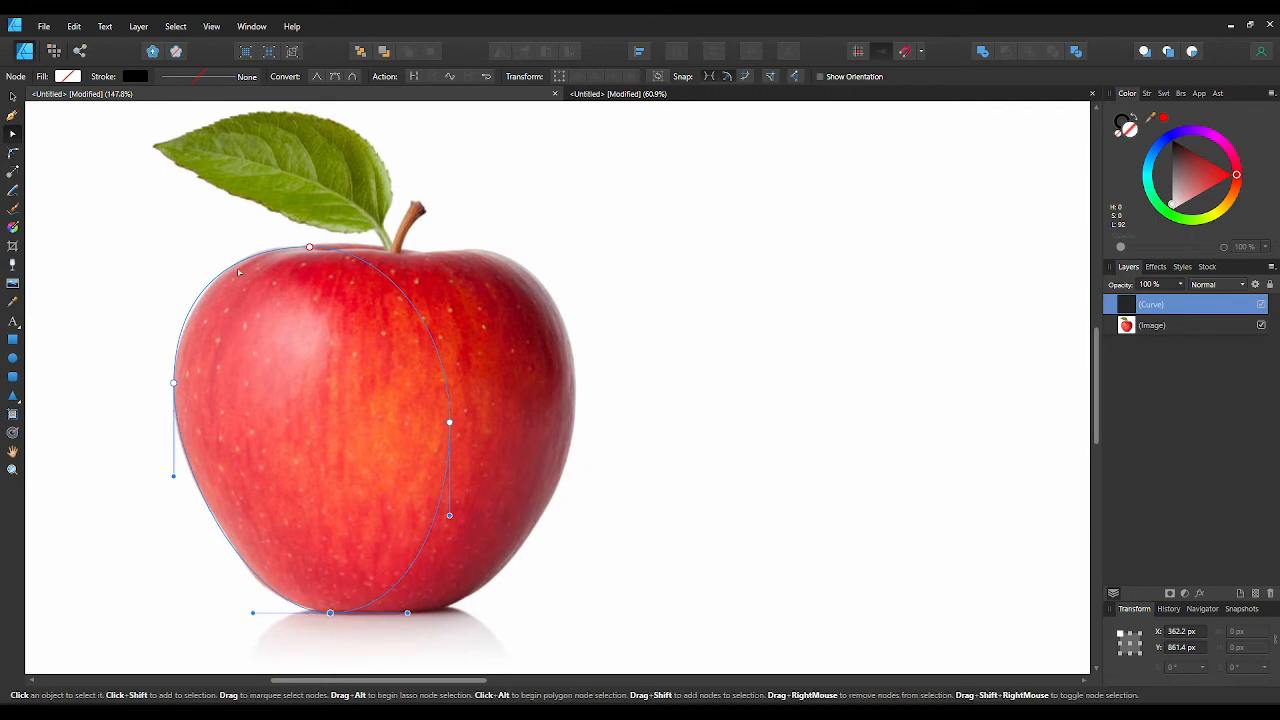
click(173, 382)
drag(173, 291, 173, 302)
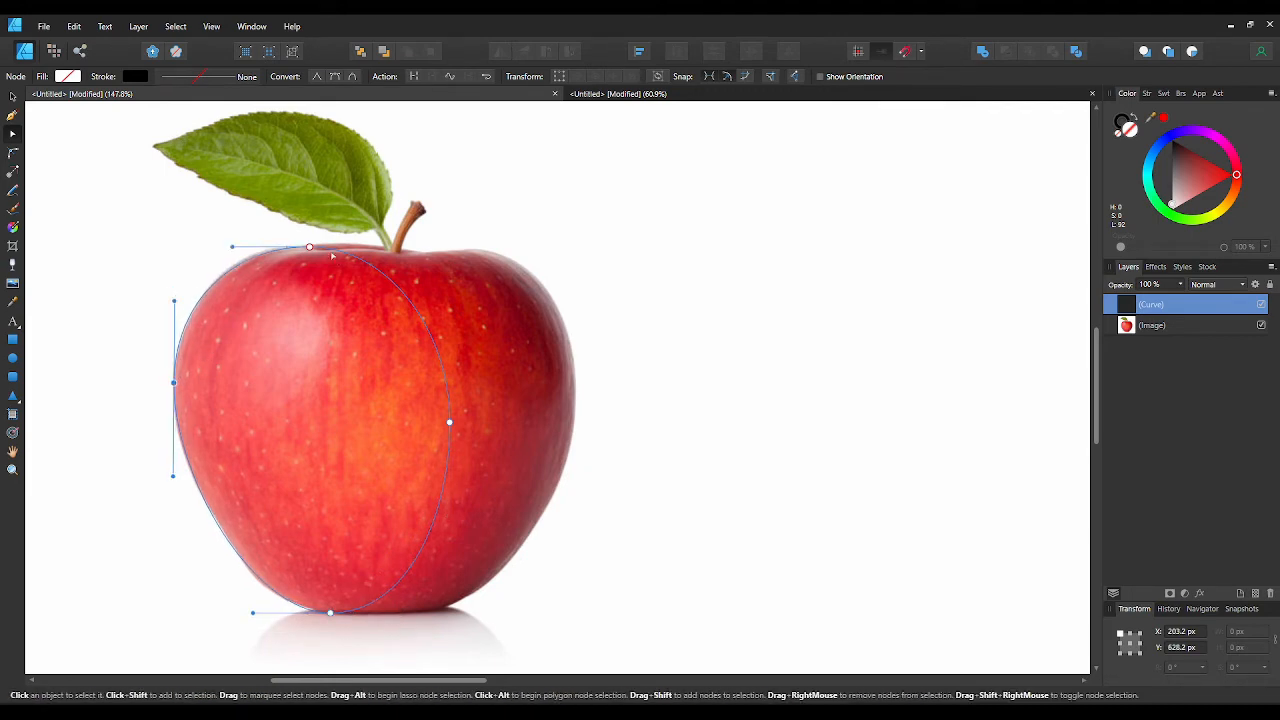
- Reposition the curve's top node and stretch both its handles to follow the apple's upper left shoulder
click(311, 248)
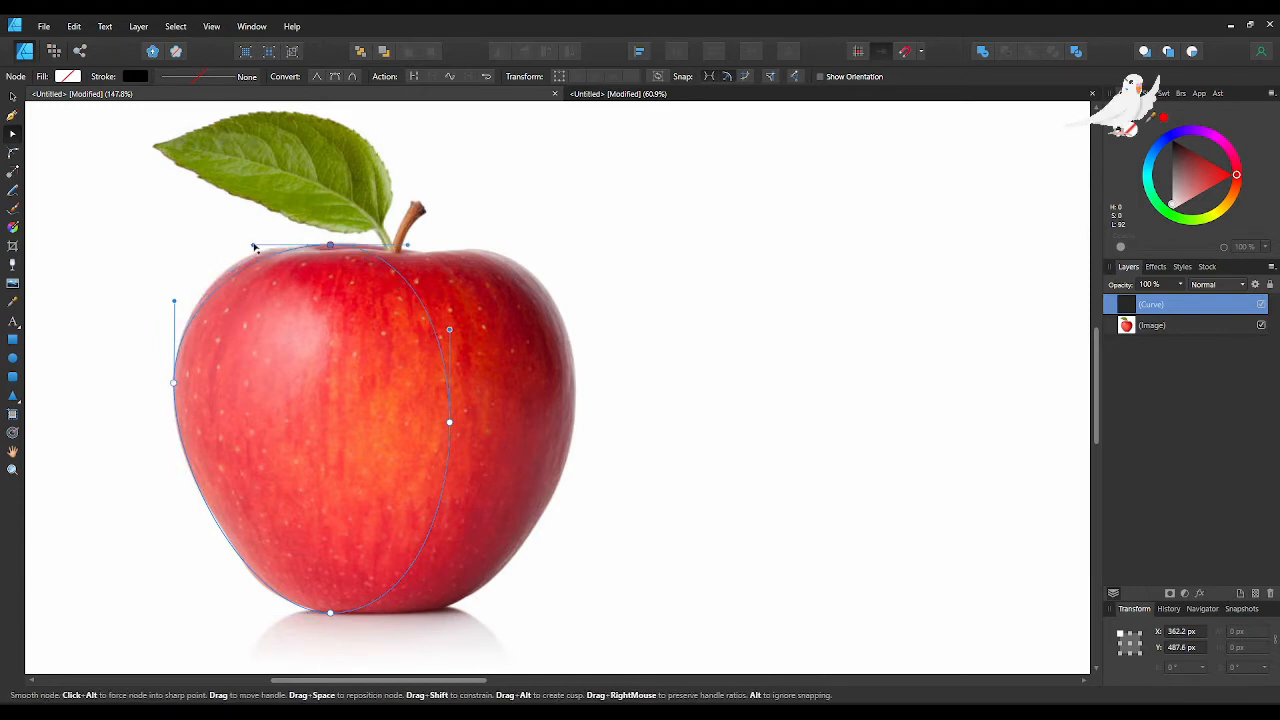
drag(239, 246, 228, 242)
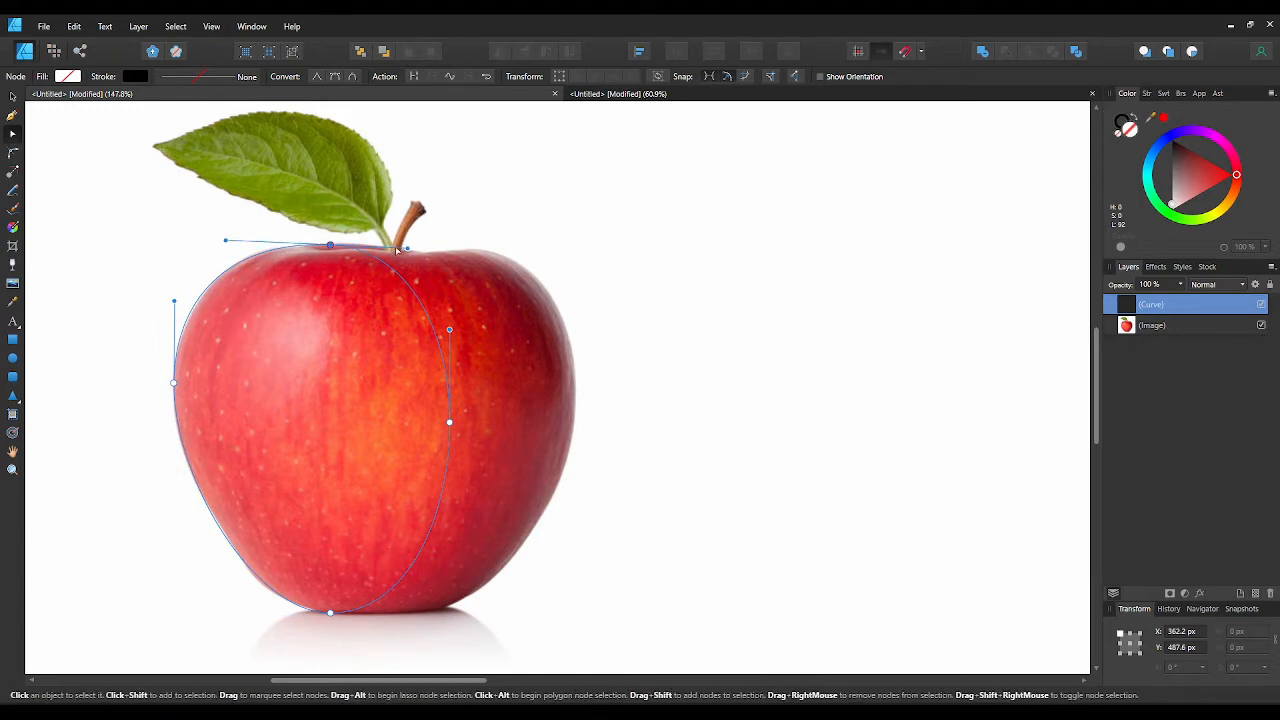
drag(407, 247, 470, 253)
- Add a node on the curve's lower left side and adjust the bottom handle to match the apple's edge
click(244, 549)
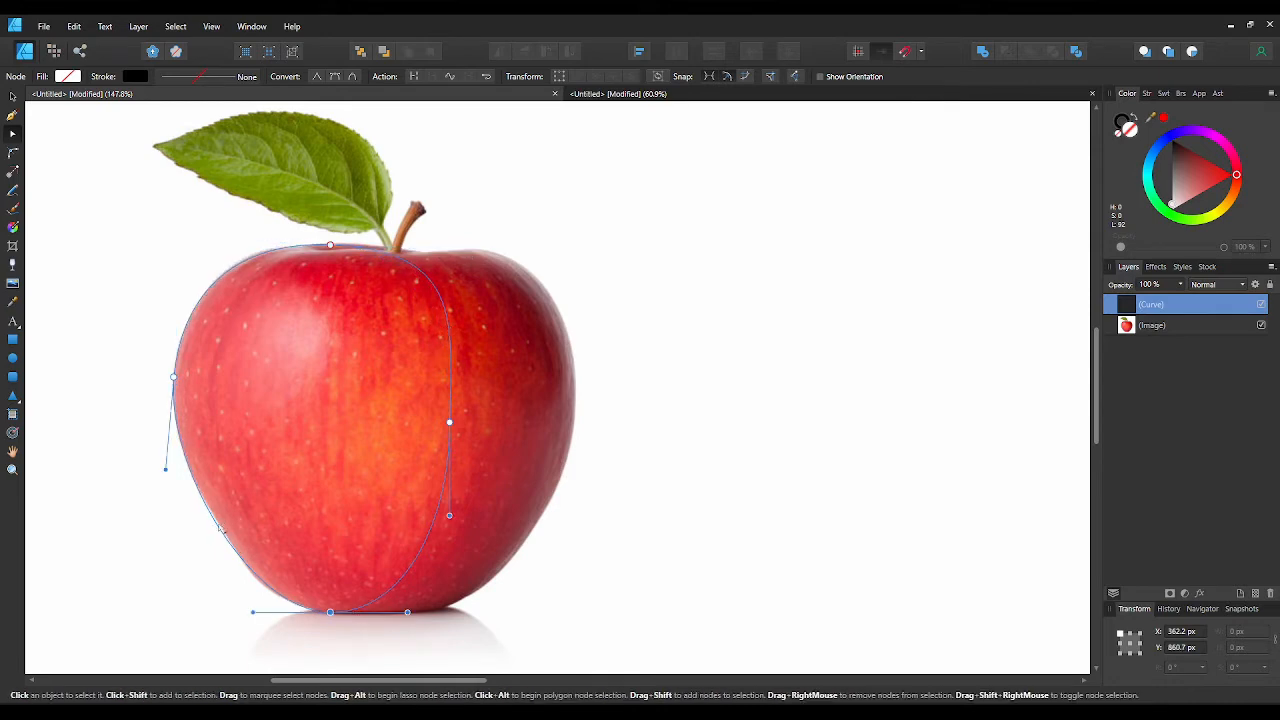
click(218, 523)
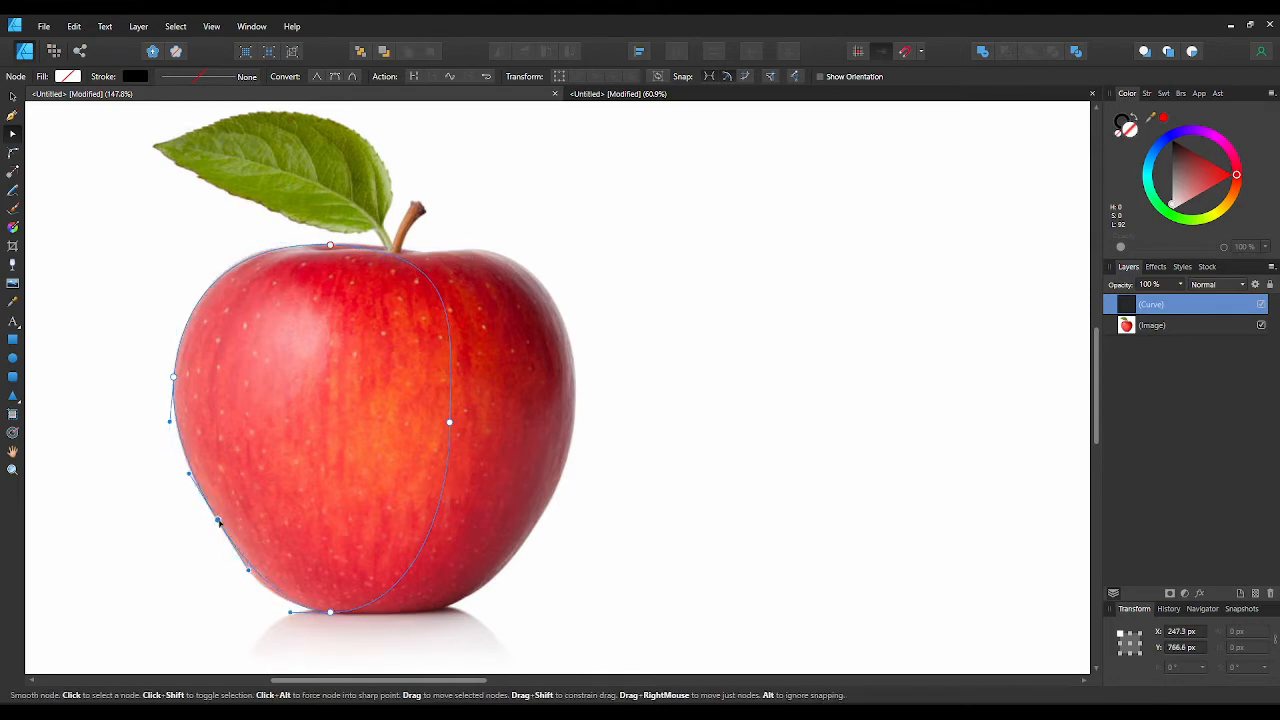
drag(219, 522, 218, 523)
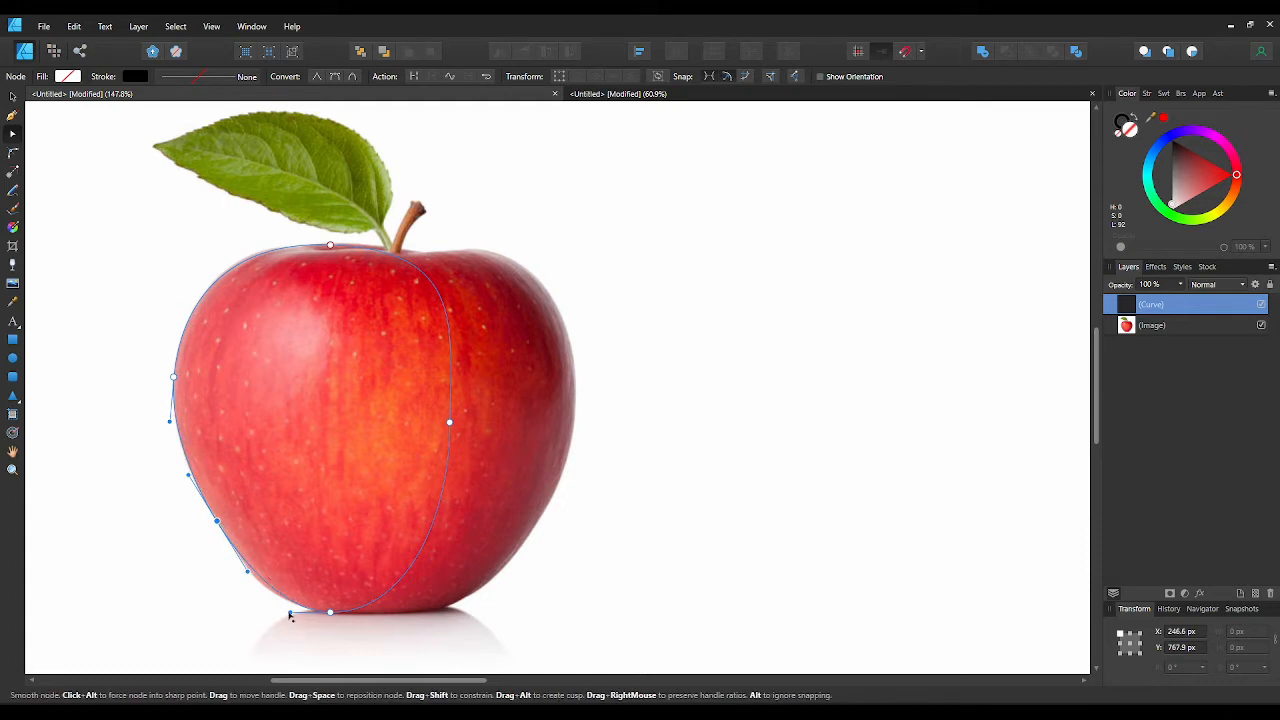
drag(288, 612, 270, 607)
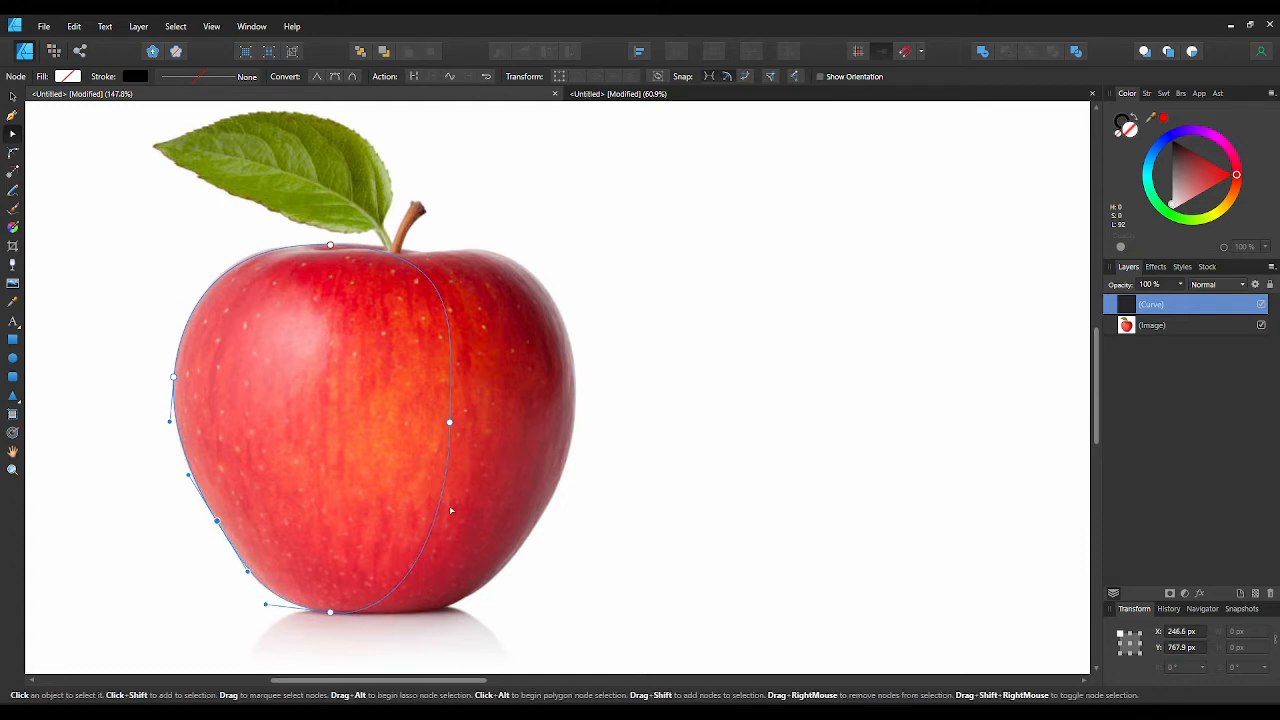
- Duplicate the apple-half curve in place and flip the copy horizontally
click(14, 98)
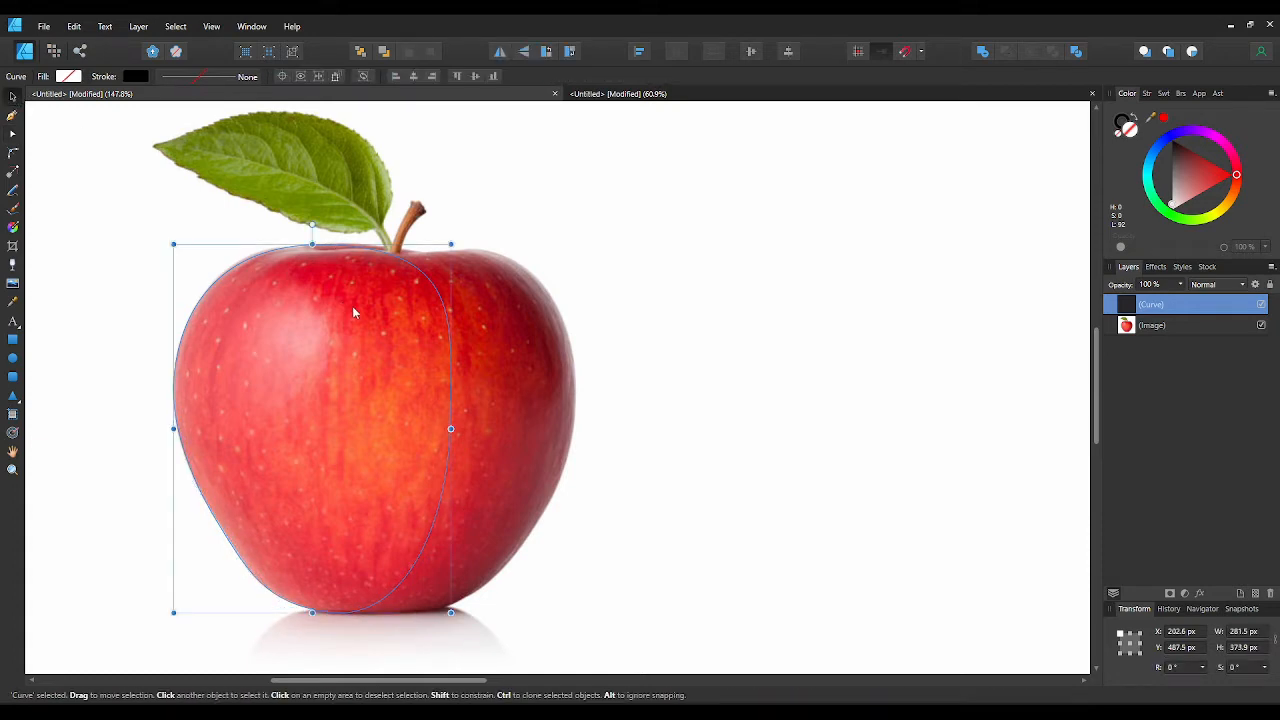
key(ctrl+c)
key(ctrl+v)
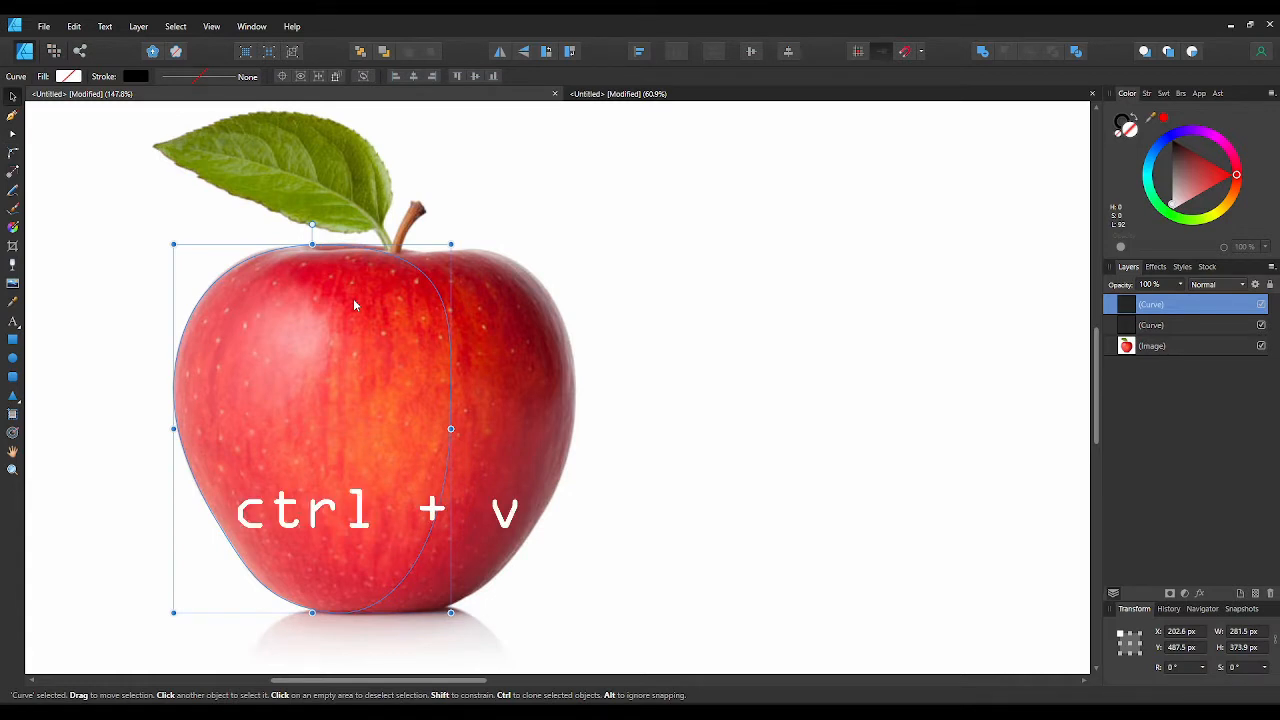
click(501, 53)
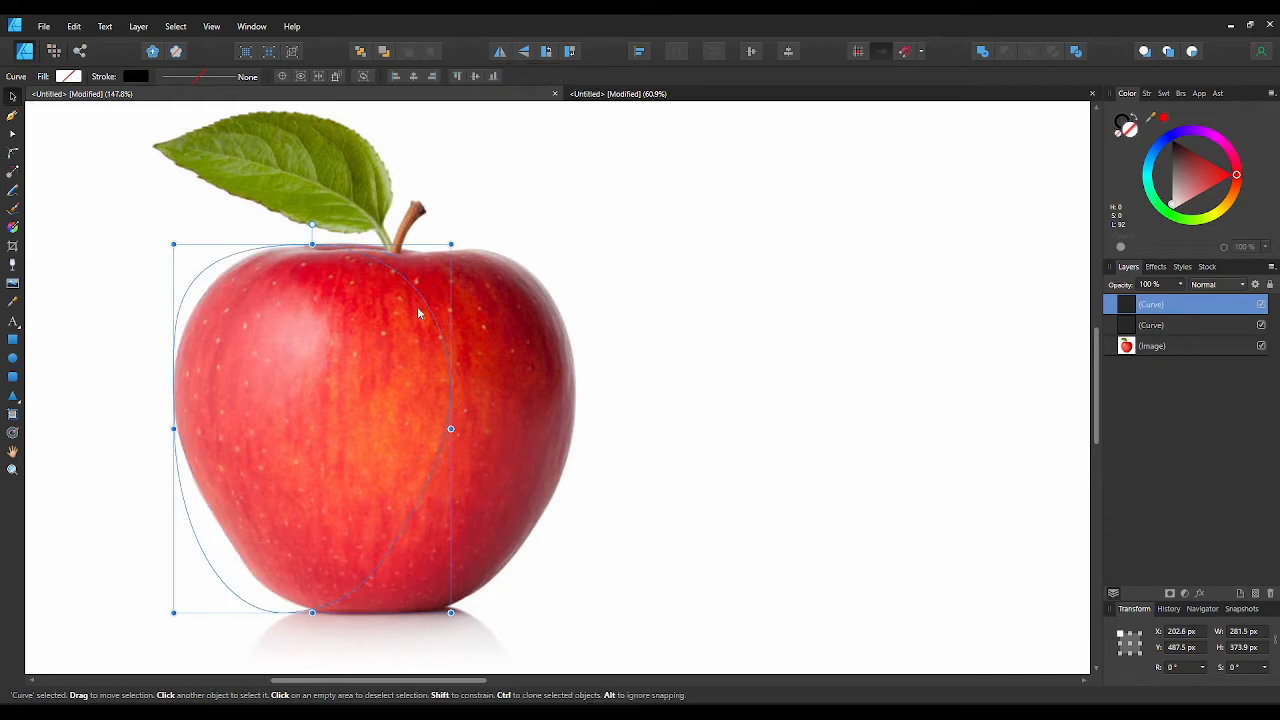
- Move the flipped copy over the apple's right half, aligned level with the original using snapping
drag(393, 312, 519, 306)
click(905, 51)
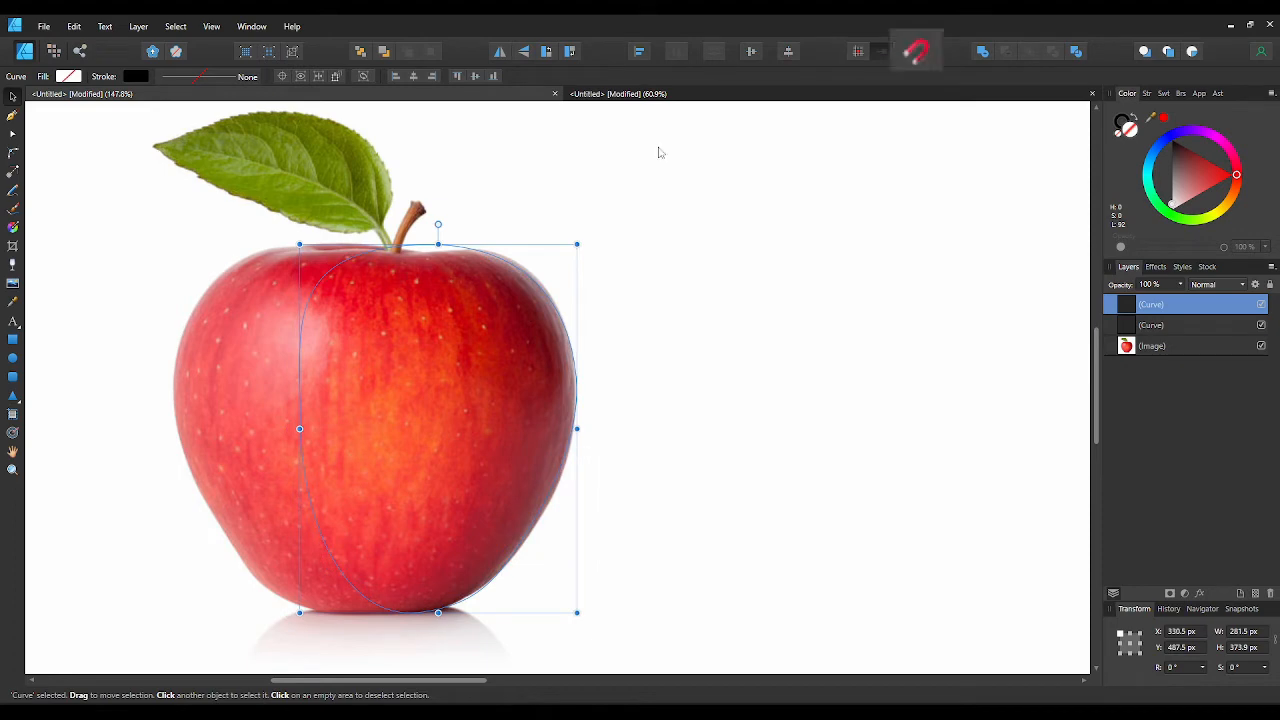
mouse_move(510, 265)
mouse_down()
mouse_move(481, 265)
mouse_move(519, 268)
mouse_up()
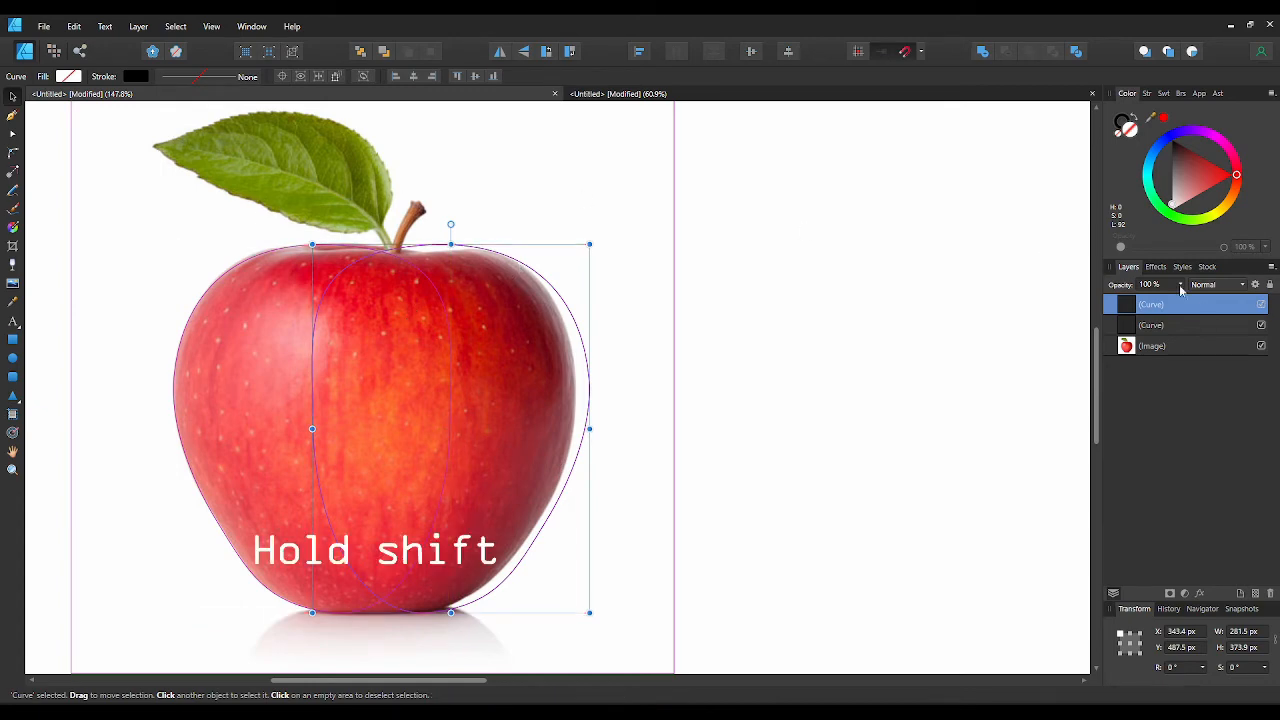
- Give both apple-half curves a black stroke and merge them into one shape with the Add operation
shift+click(1160, 326)
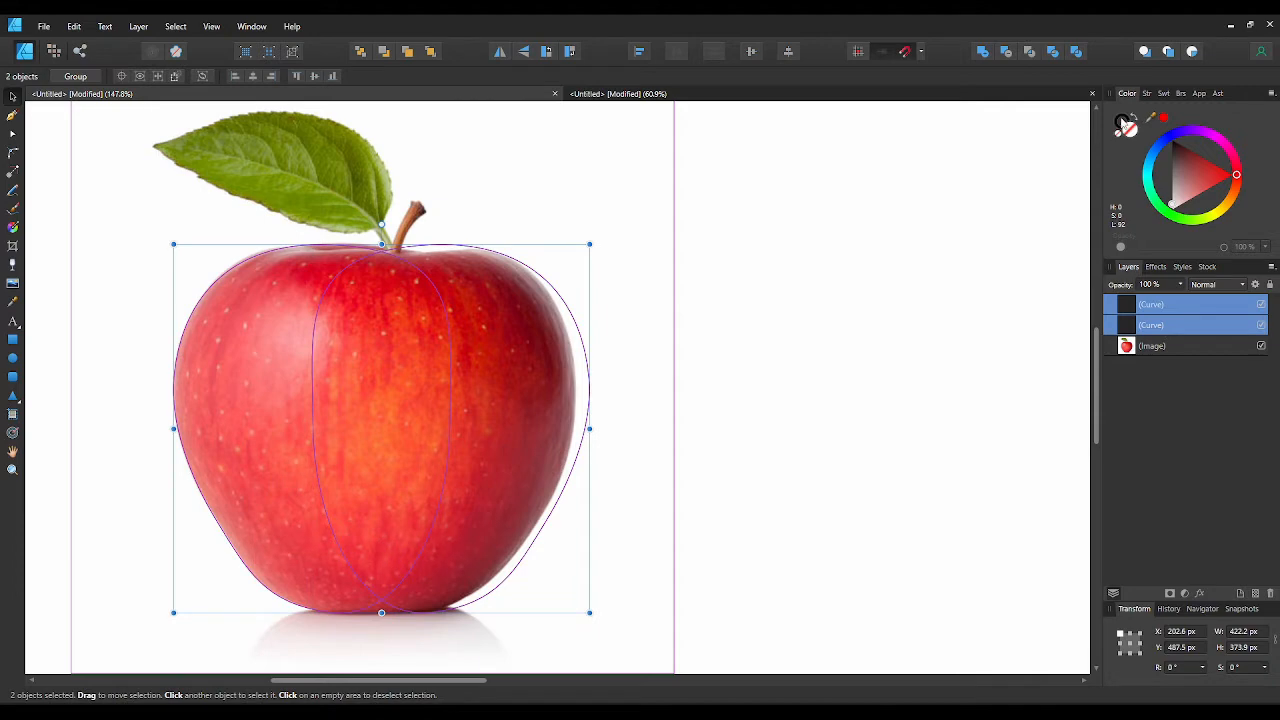
click(1125, 124)
click(1171, 140)
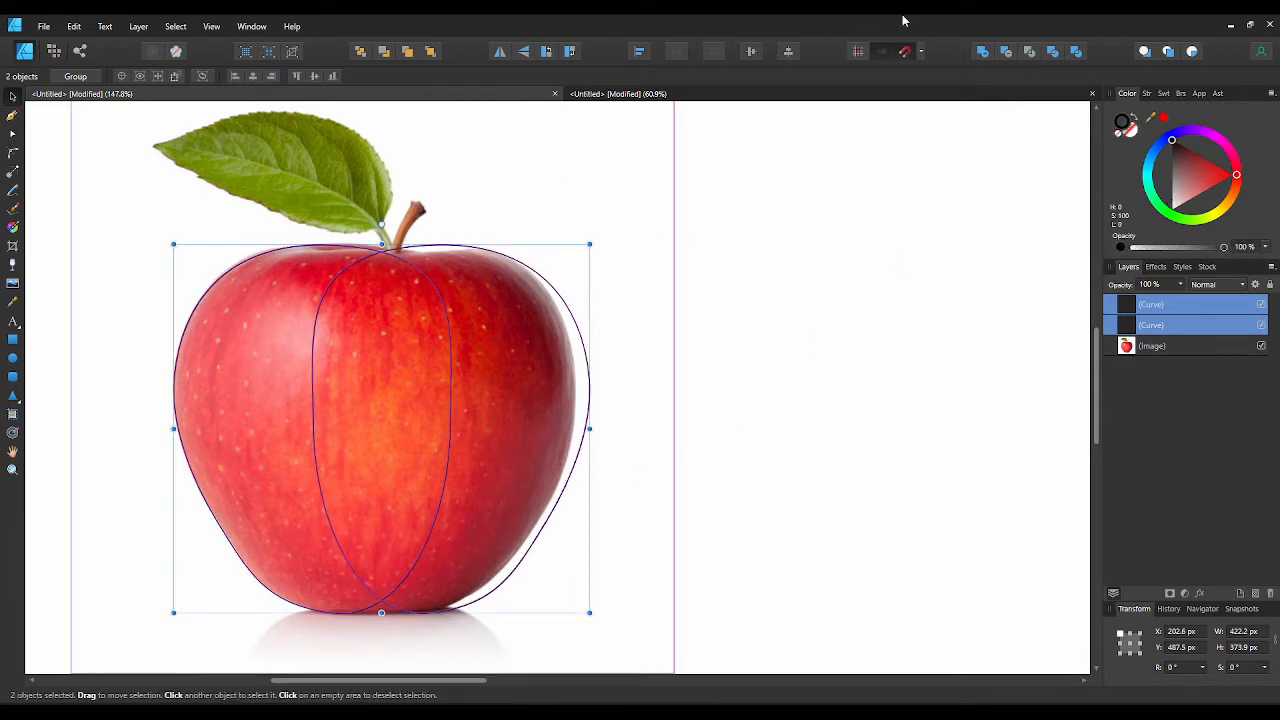
click(983, 52)
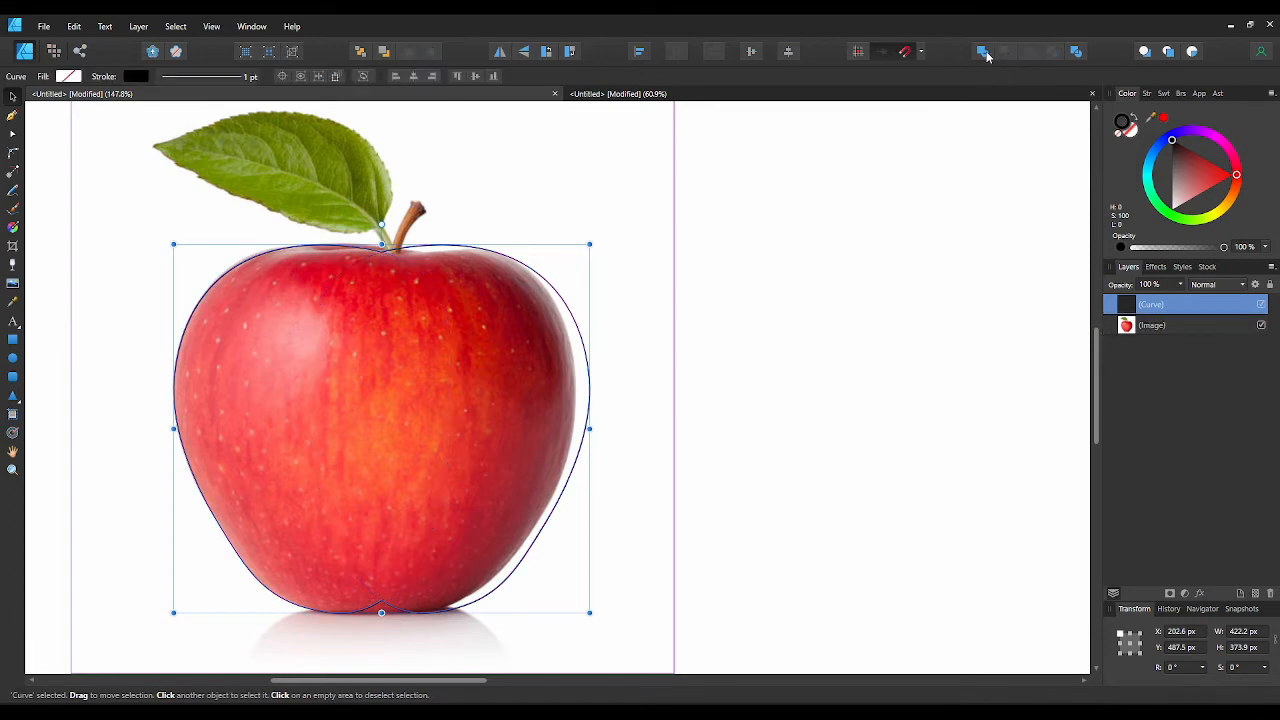
- Reshape the merged outline's top dip and right side nodes to follow the apple's edge
click(12, 135)
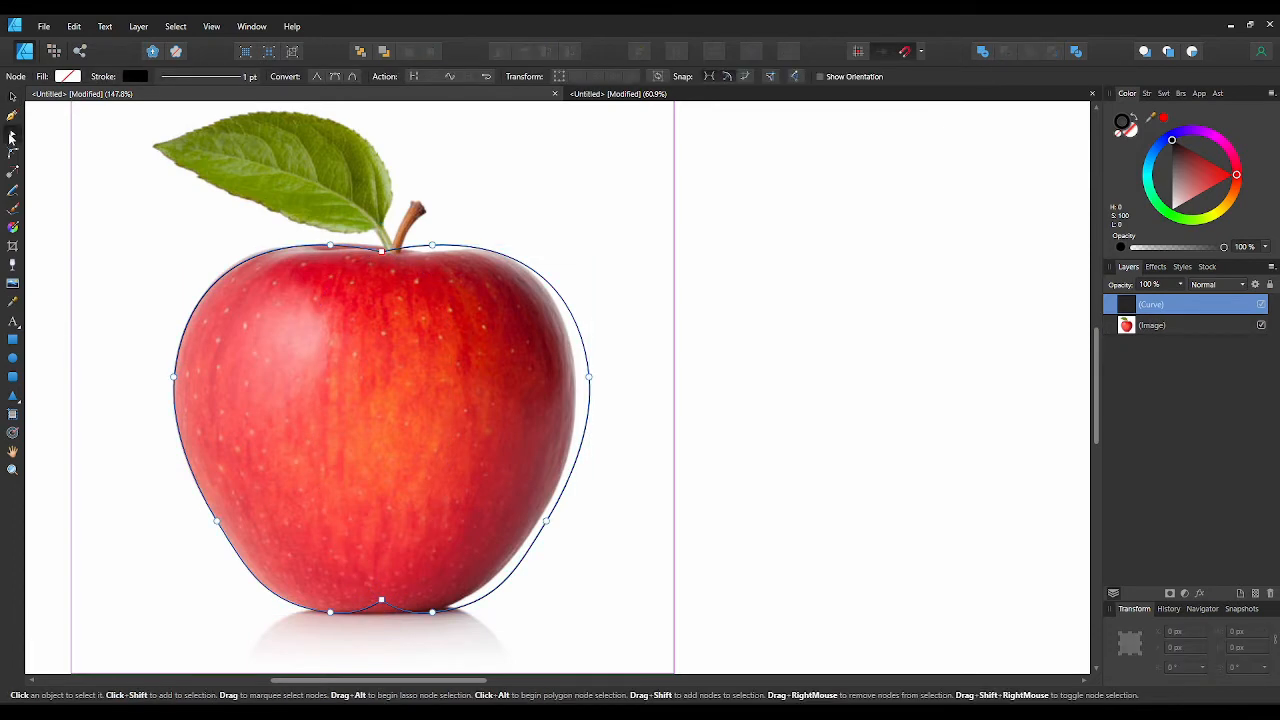
scroll(404, 265, up, 3)
click(400, 250)
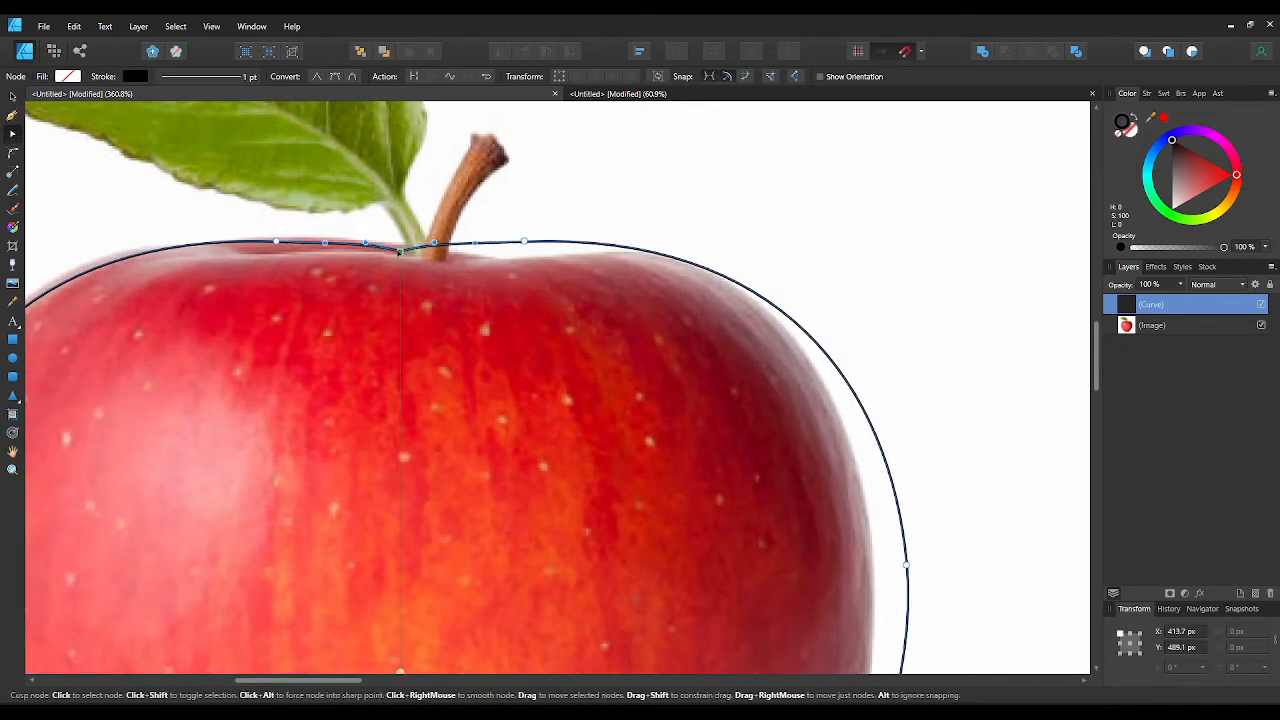
scroll(420, 243, down, 2)
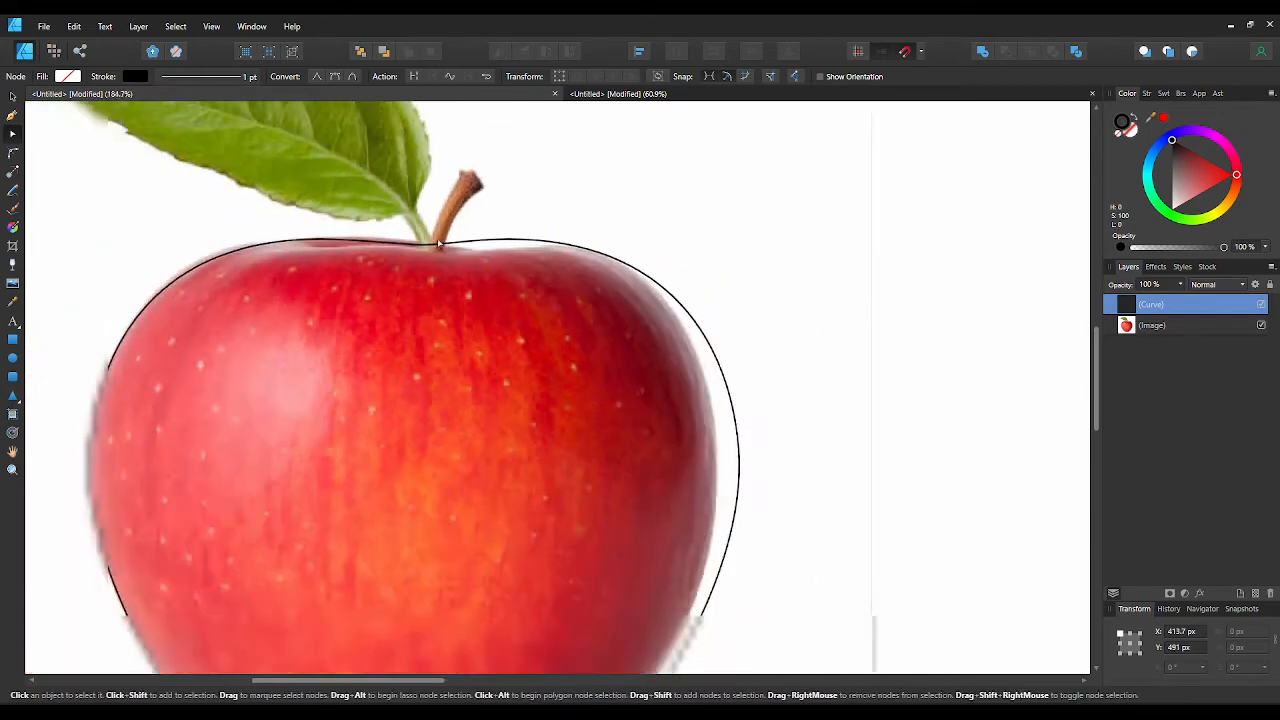
drag(420, 241, 528, 237)
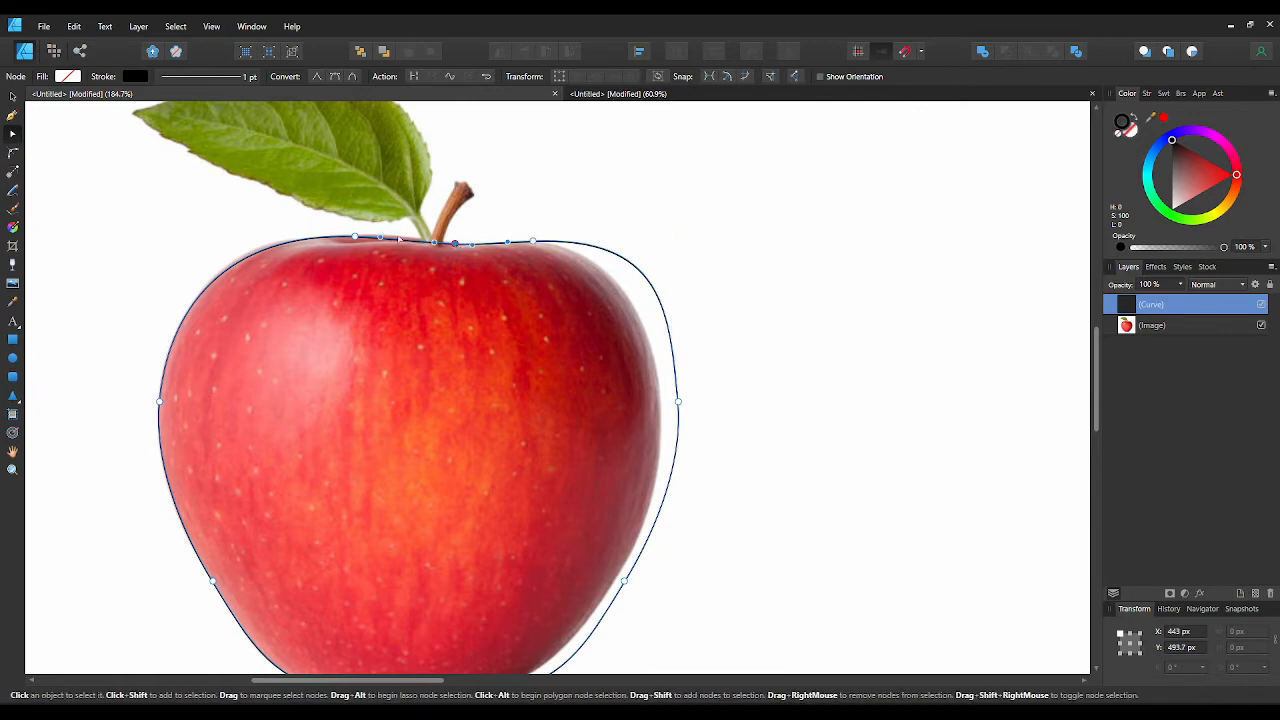
drag(678, 401, 666, 417)
- Delete the notch node at the outline's base and pull the lower right nodes and handle onto the apple's edge
scroll(703, 354, down, 3)
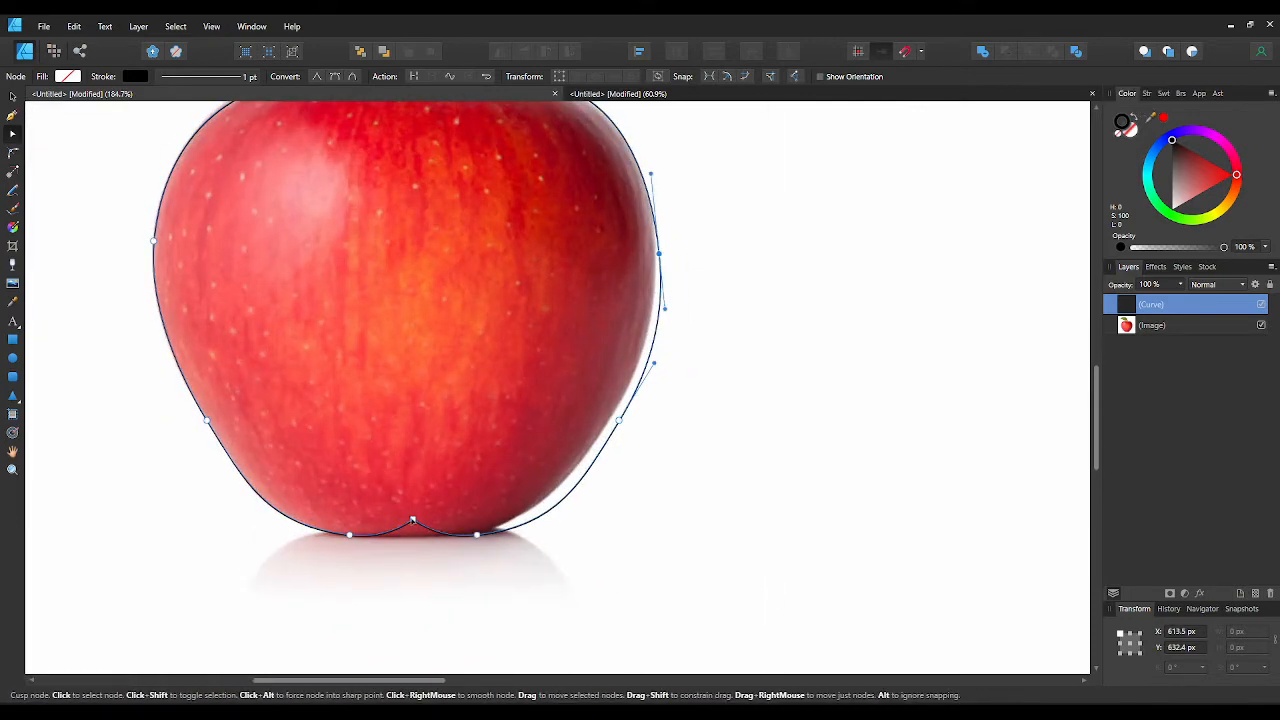
click(413, 521)
key(Delete)
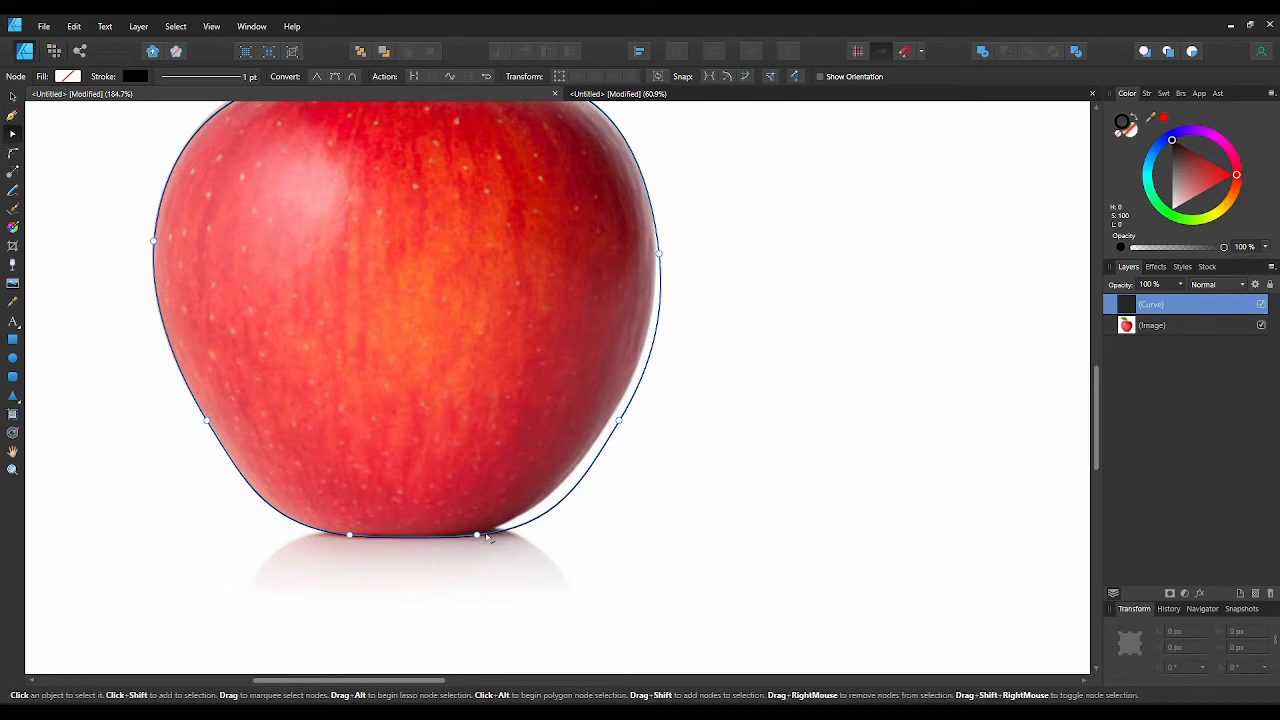
drag(477, 535, 460, 537)
drag(619, 420, 601, 428)
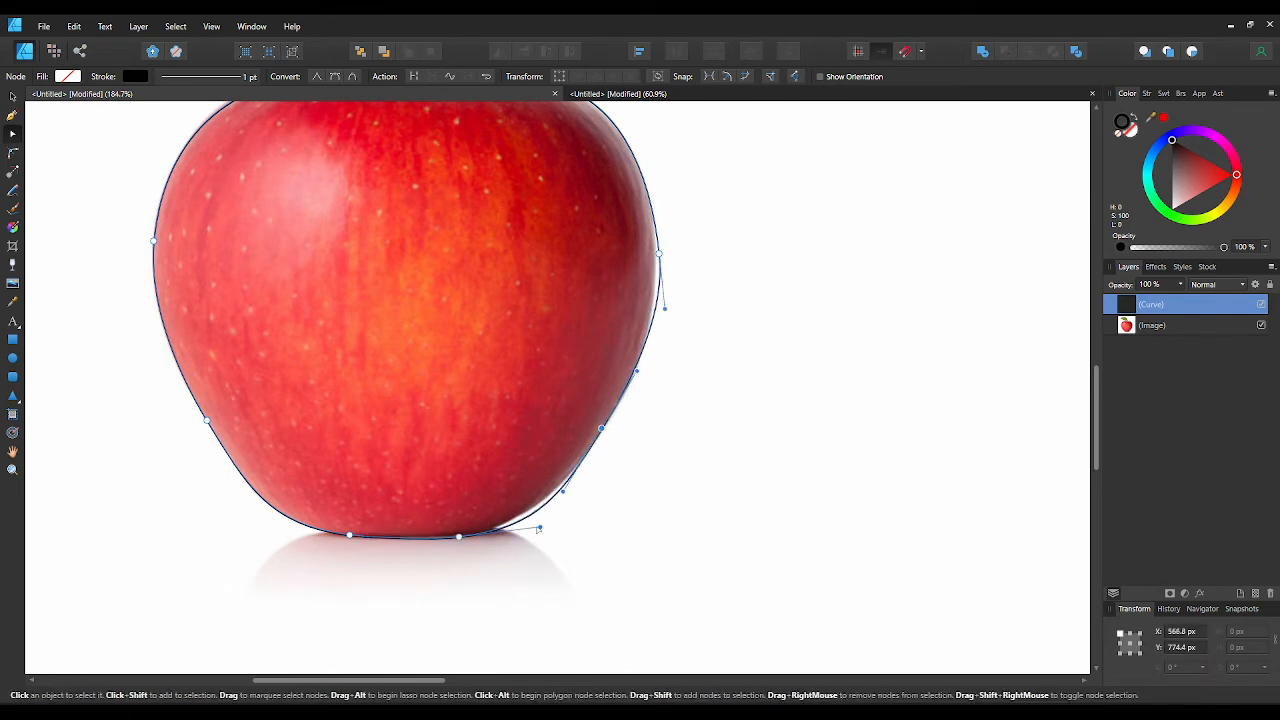
drag(539, 528, 515, 528)
- Fine-tune the outline's right side handle and base node against the apple, and deselect the curve
scroll(594, 409, up, 1)
scroll(592, 430, down, 2)
drag(626, 430, 621, 421)
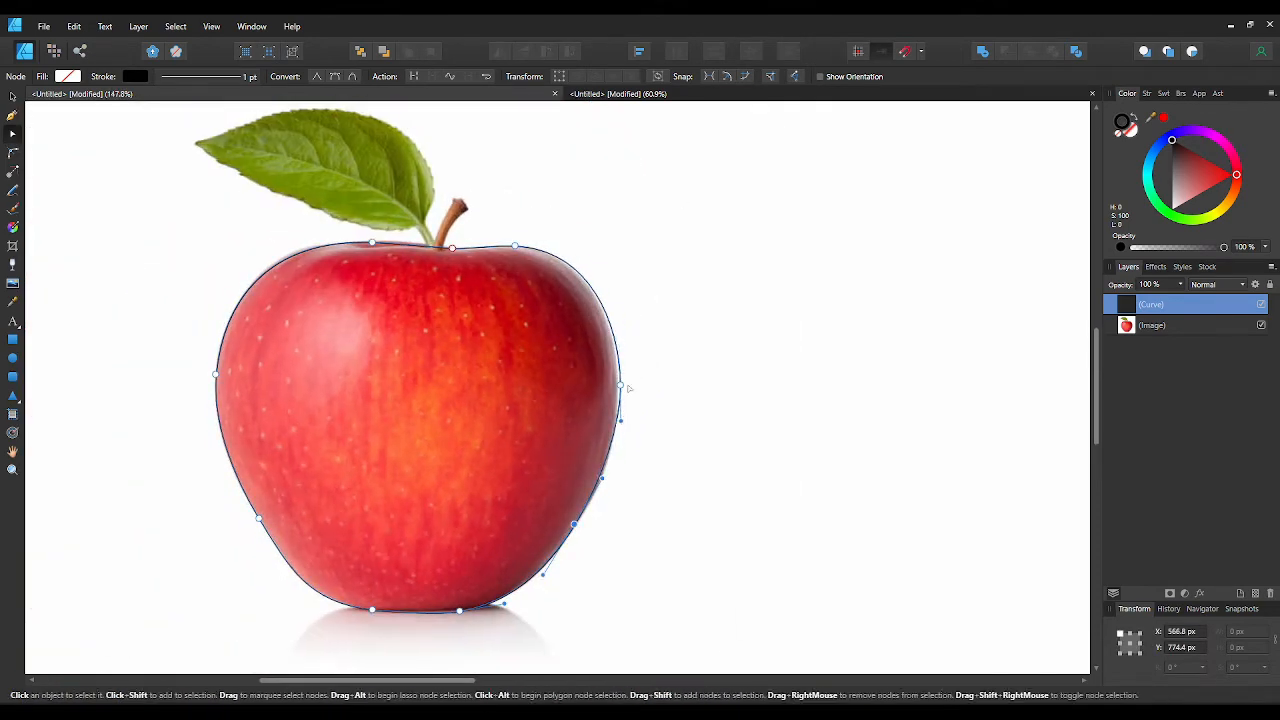
scroll(634, 374, down, 1)
scroll(575, 480, up, 3)
click(572, 481)
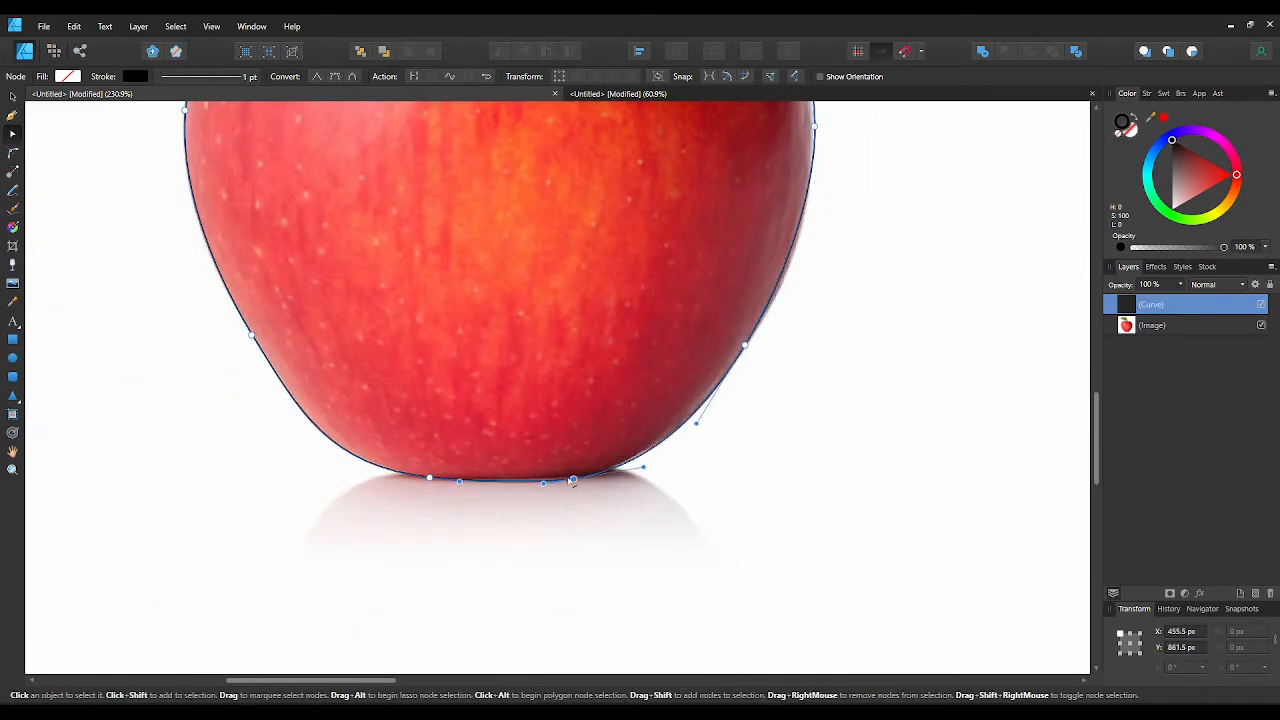
click(809, 509)
- Trace the stem as a closed curve with the Pen tool, extending its base slightly into the apple
scroll(809, 509, down, 3)
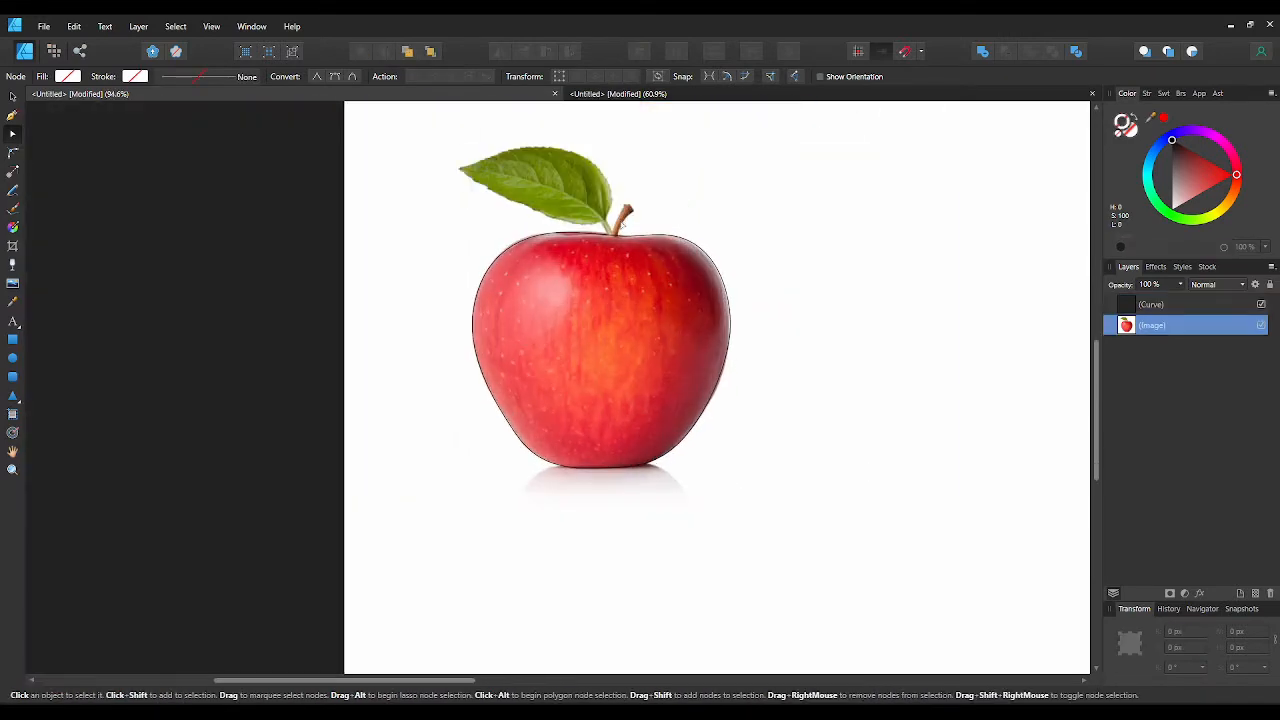
scroll(710, 110, up, 2)
key(p)
click(551, 321)
click(576, 262)
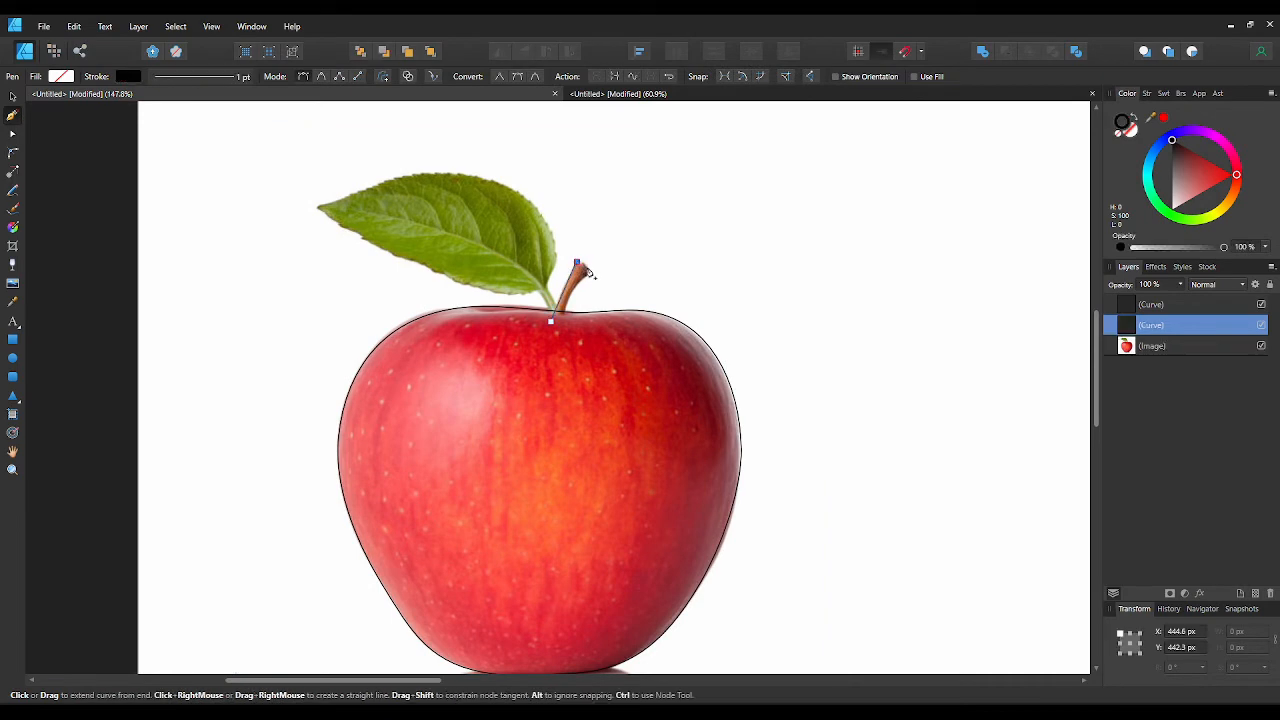
click(550, 321)
- Bend the stem outline's sides to match the photo's curved stem, and deselect it
click(12, 133)
scroll(576, 220, up, 2)
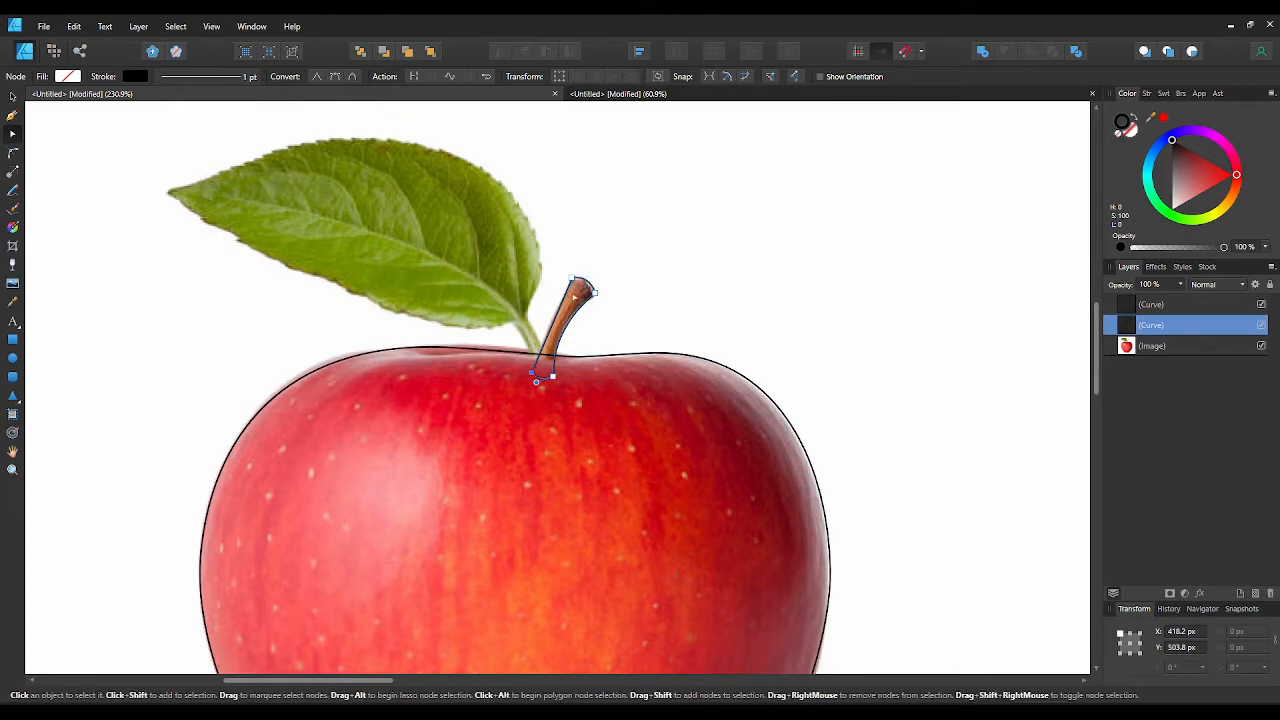
drag(560, 308, 556, 311)
scroll(614, 374, down, 4)
key(ctrl+d)
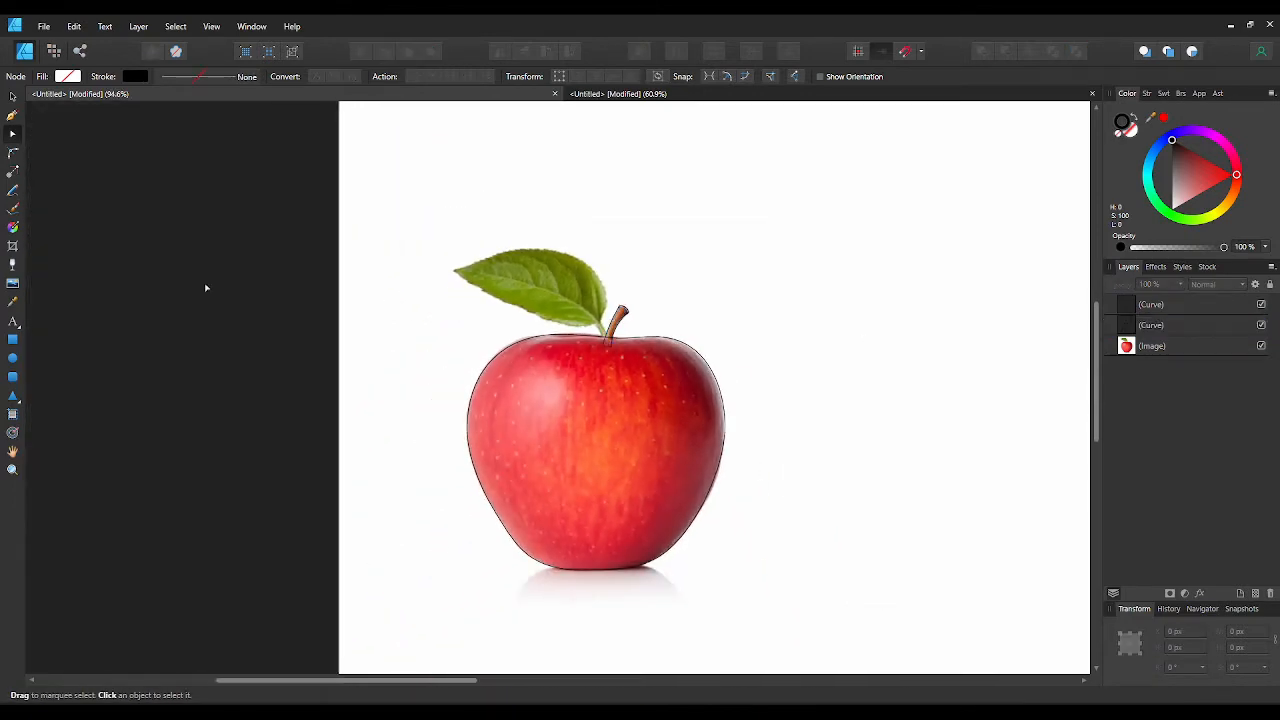
- Draw the leaf's midrib with the Pen tool as a closed two-node curve from near the leaf's tip to the stem's base
key(p)
scroll(690, 357, up, 3)
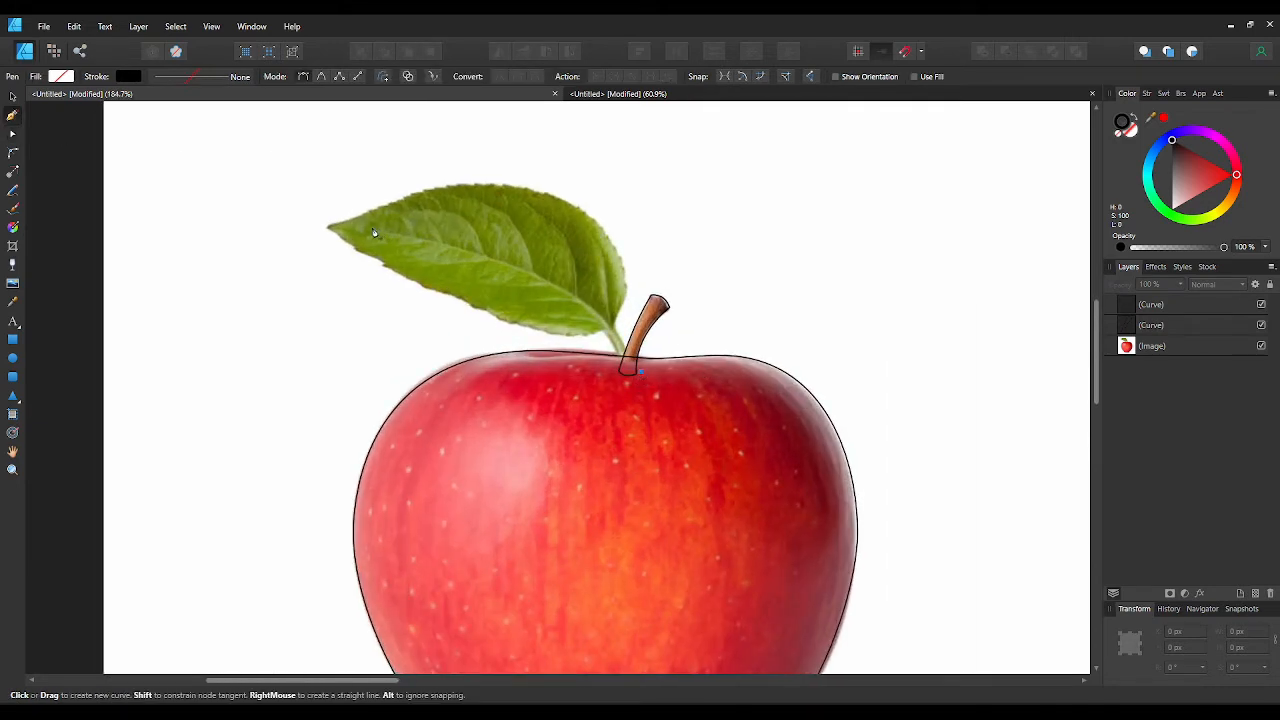
click(373, 229)
click(640, 371)
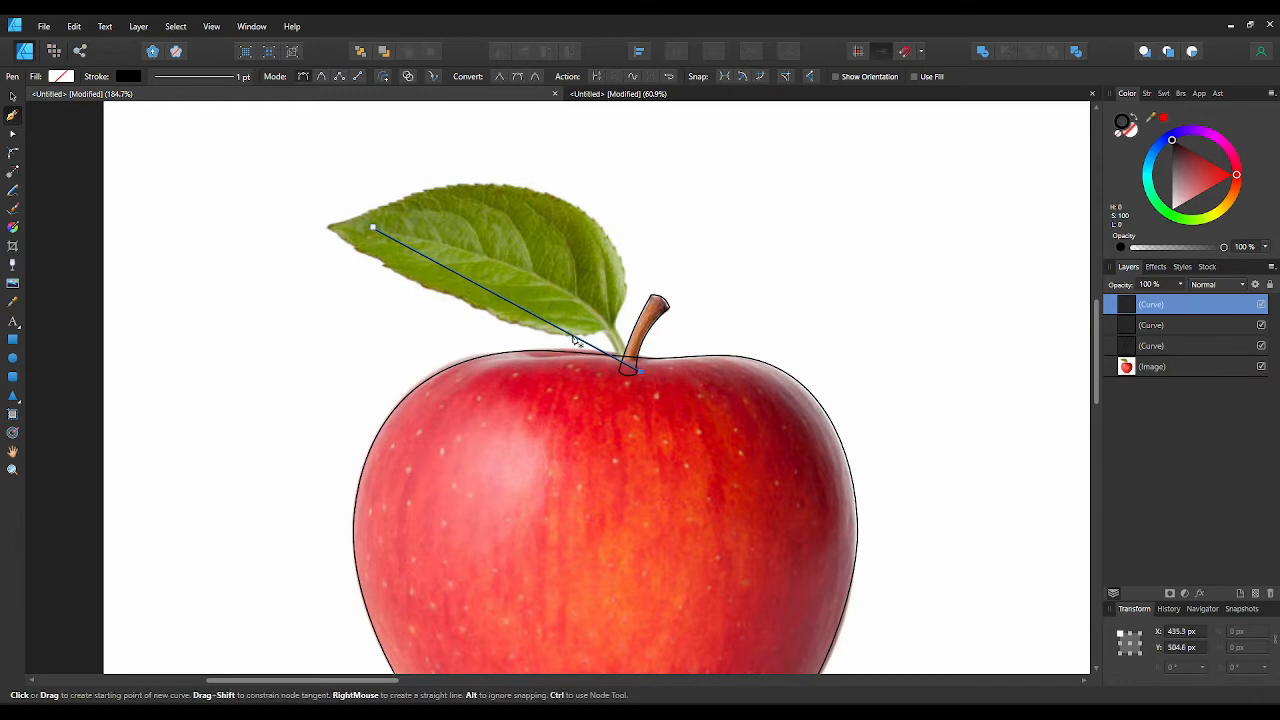
- Bend the midrib's two sides into a thin tapered arc, adjust its base node inside the stem's base, and deselect it
click(13, 136)
drag(530, 313, 550, 278)
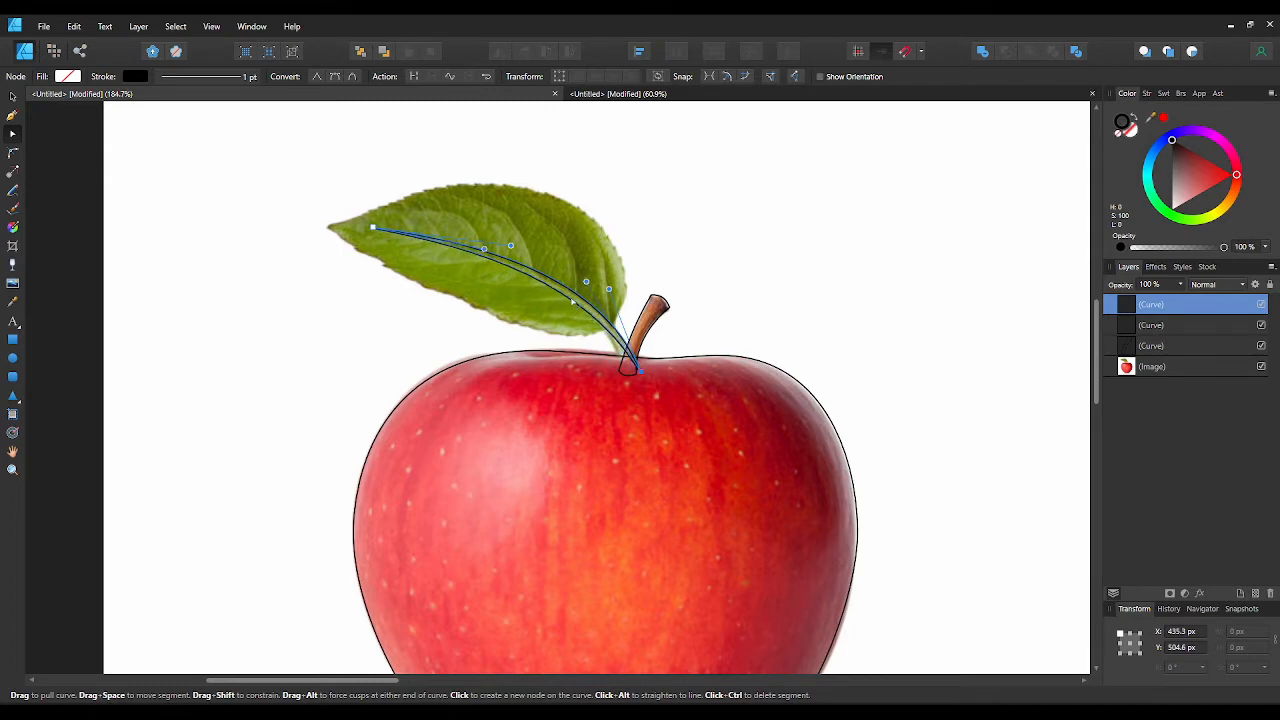
drag(641, 373, 630, 374)
mouse_move(599, 291)
mouse_down()
mouse_move(623, 291)
mouse_move(604, 296)
mouse_up()
click(651, 234)
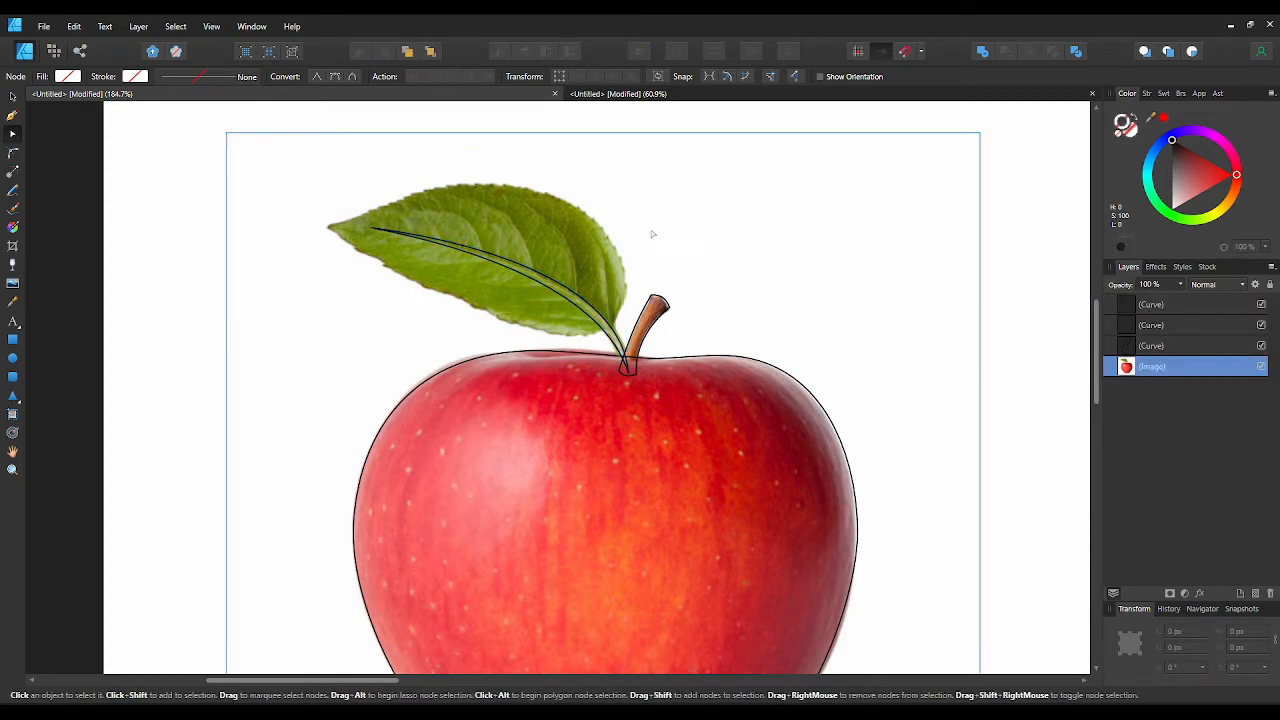
click(203, 216)
- Start the leaf outline with the Pen tool as a closed two-node curve between the leaf's tip and its base
click(14, 117)
click(328, 227)
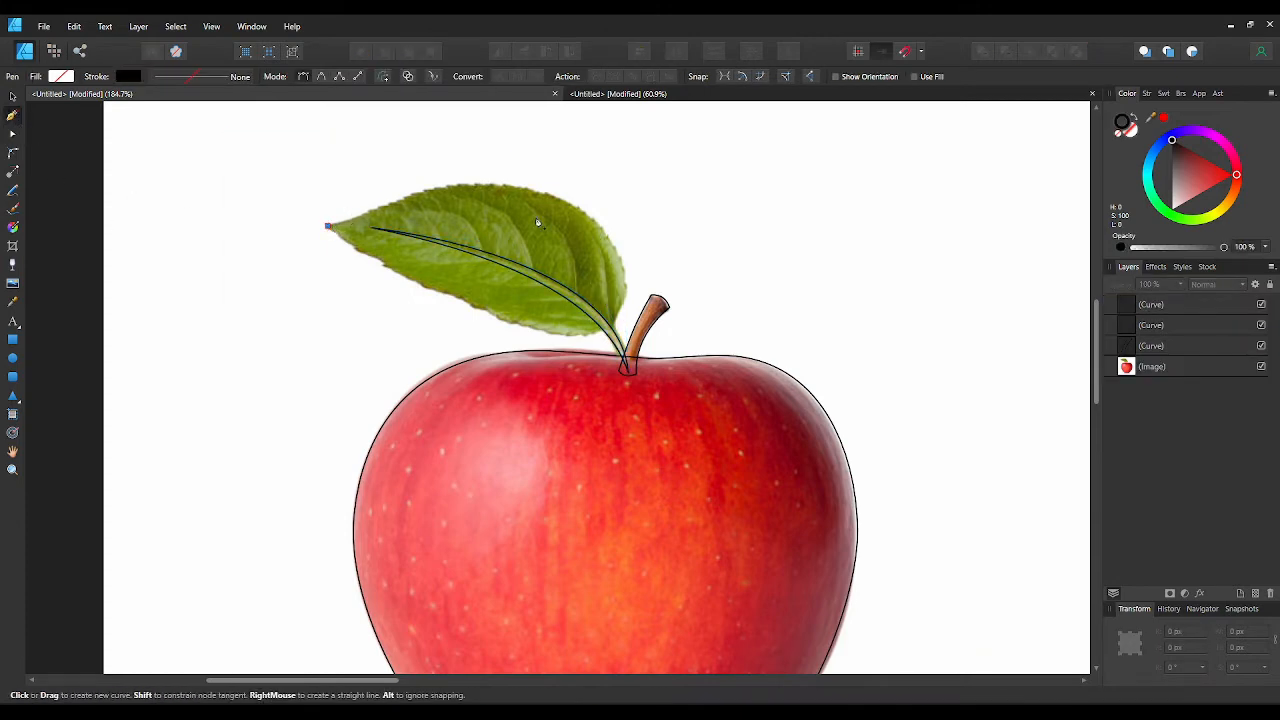
click(613, 336)
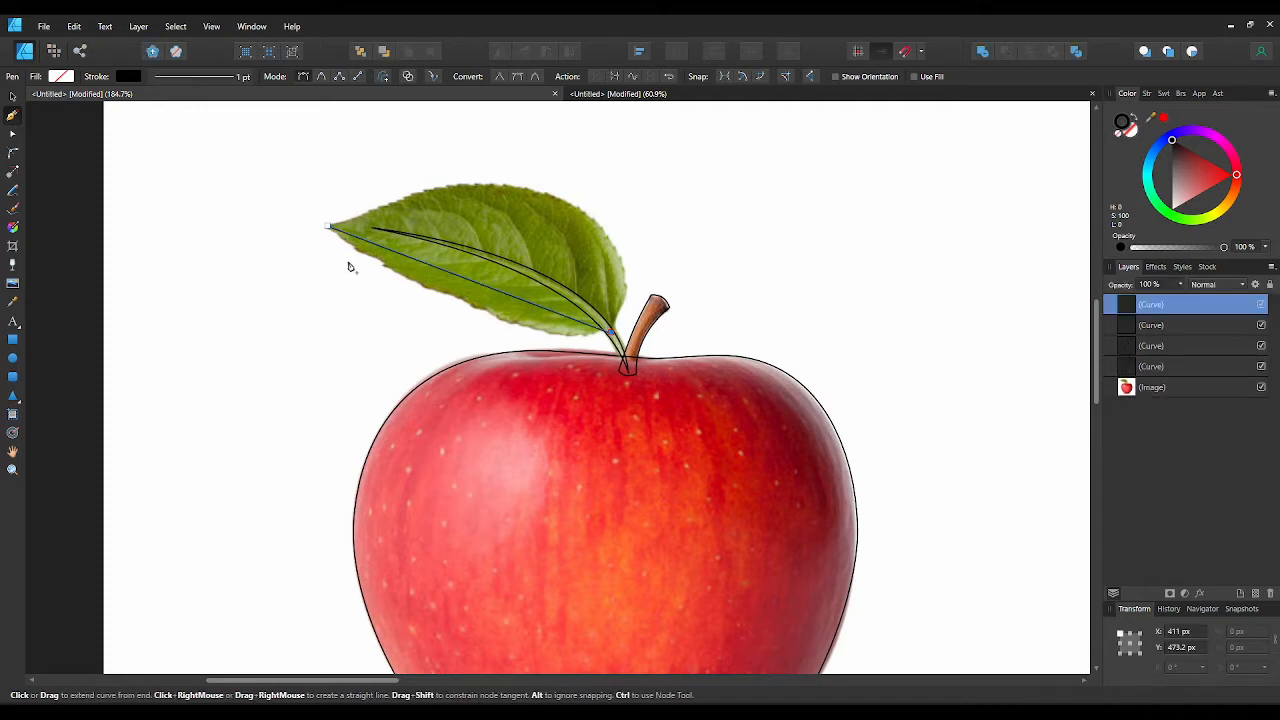
key(Escape)
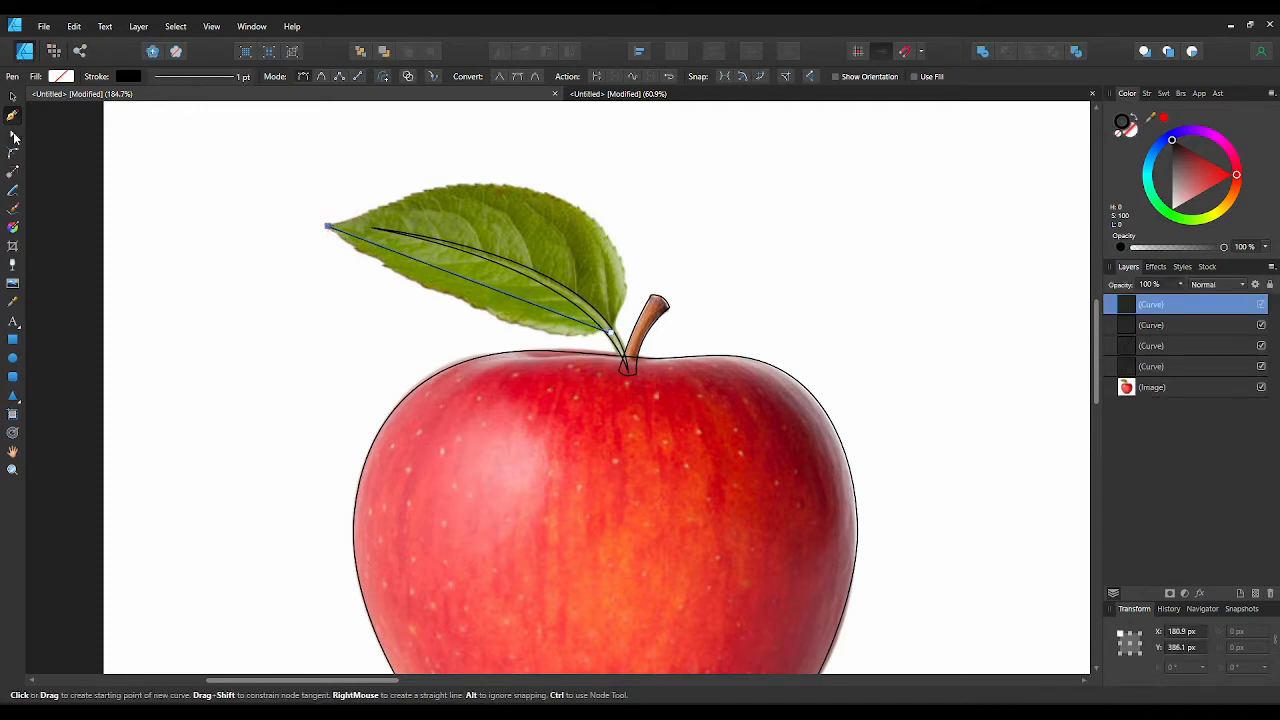
- Bend the leaf outline's upper and lower sides onto the photo's leaf edges, using an extra smooth node on the upper side
click(14, 137)
drag(491, 287, 431, 178)
click(329, 227)
click(520, 204)
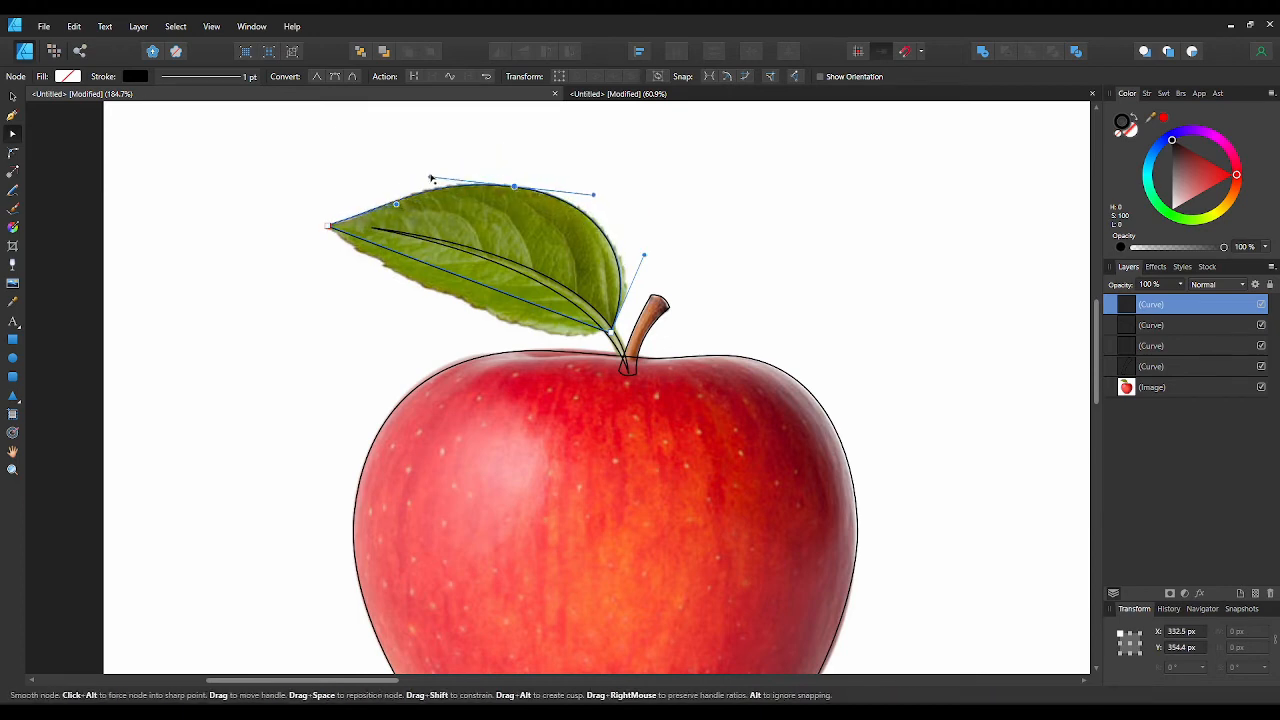
drag(500, 289, 540, 341)
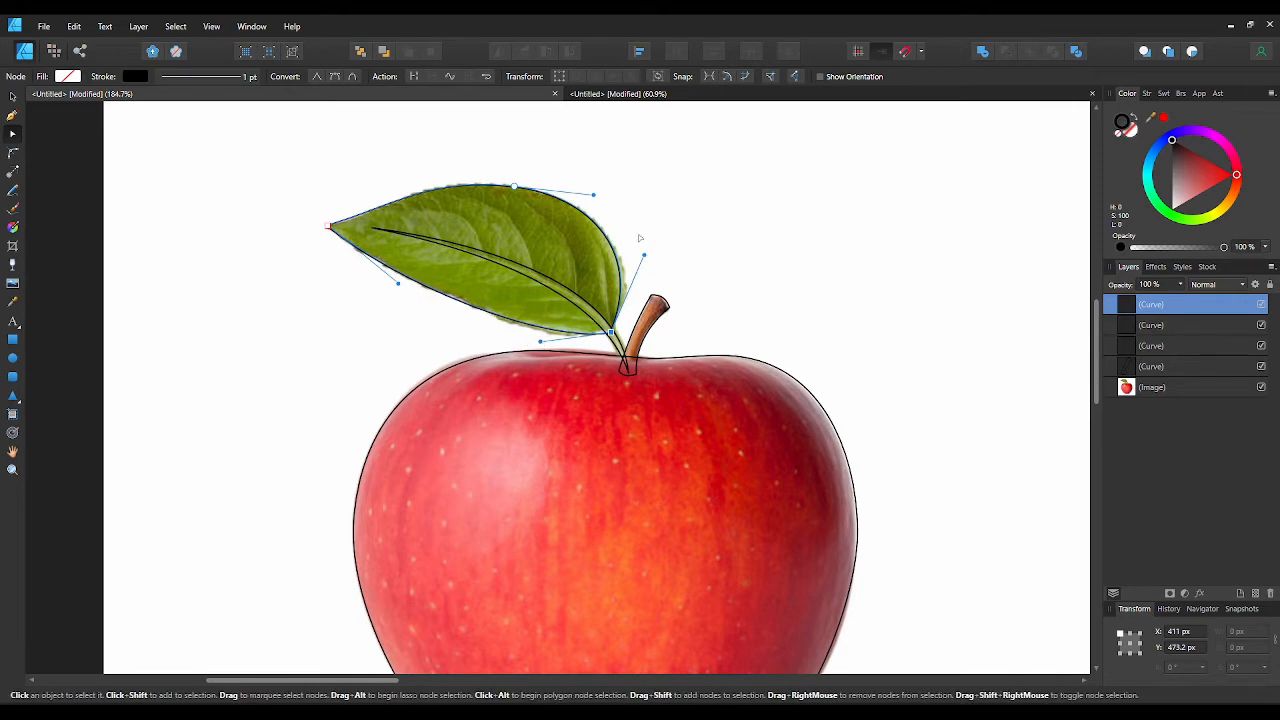
- Select all four traced curves and move them off the photo to the empty page area on its right
scroll(635, 240, down, 5)
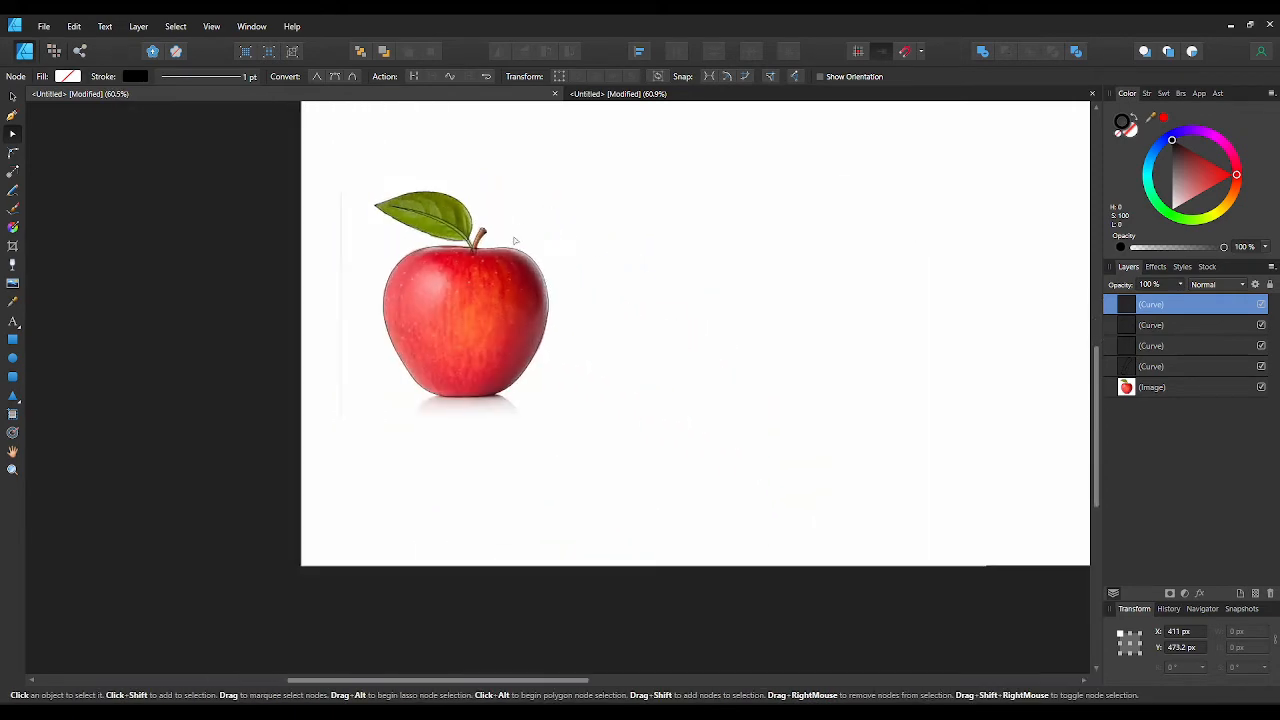
scroll(514, 241, down, 1)
click(13, 98)
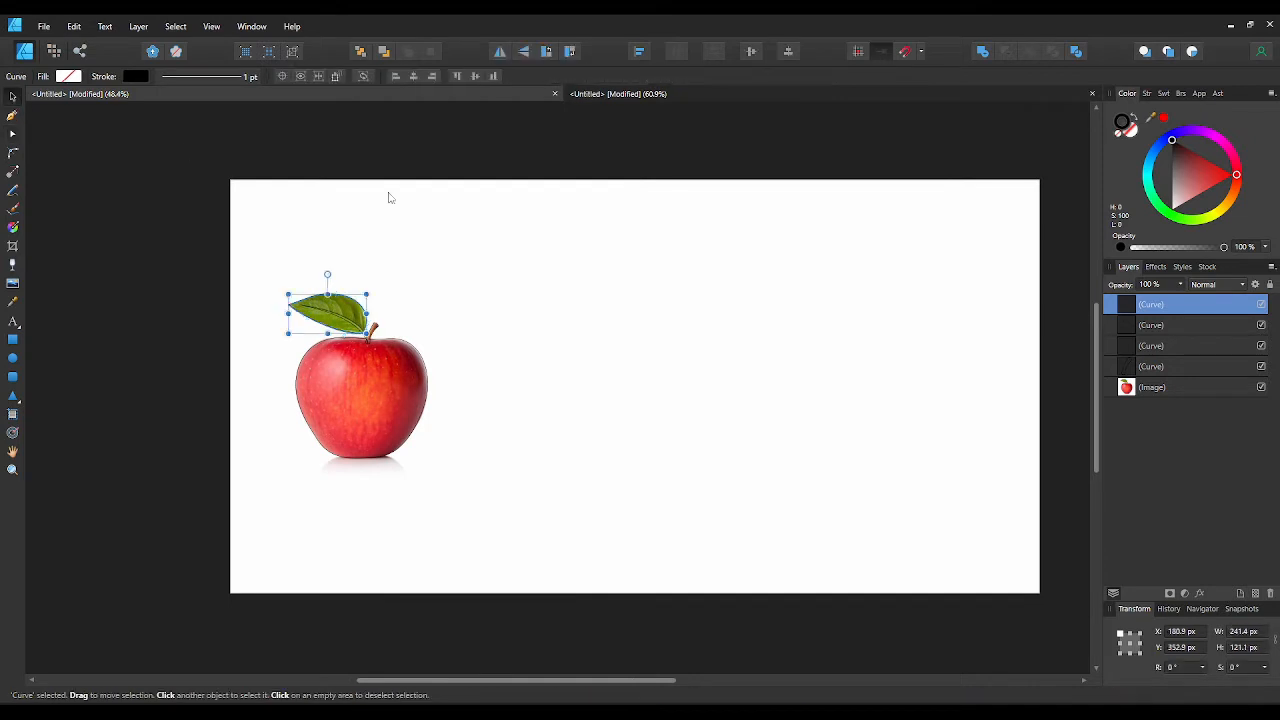
shift+click(1166, 365)
drag(391, 368, 733, 400)
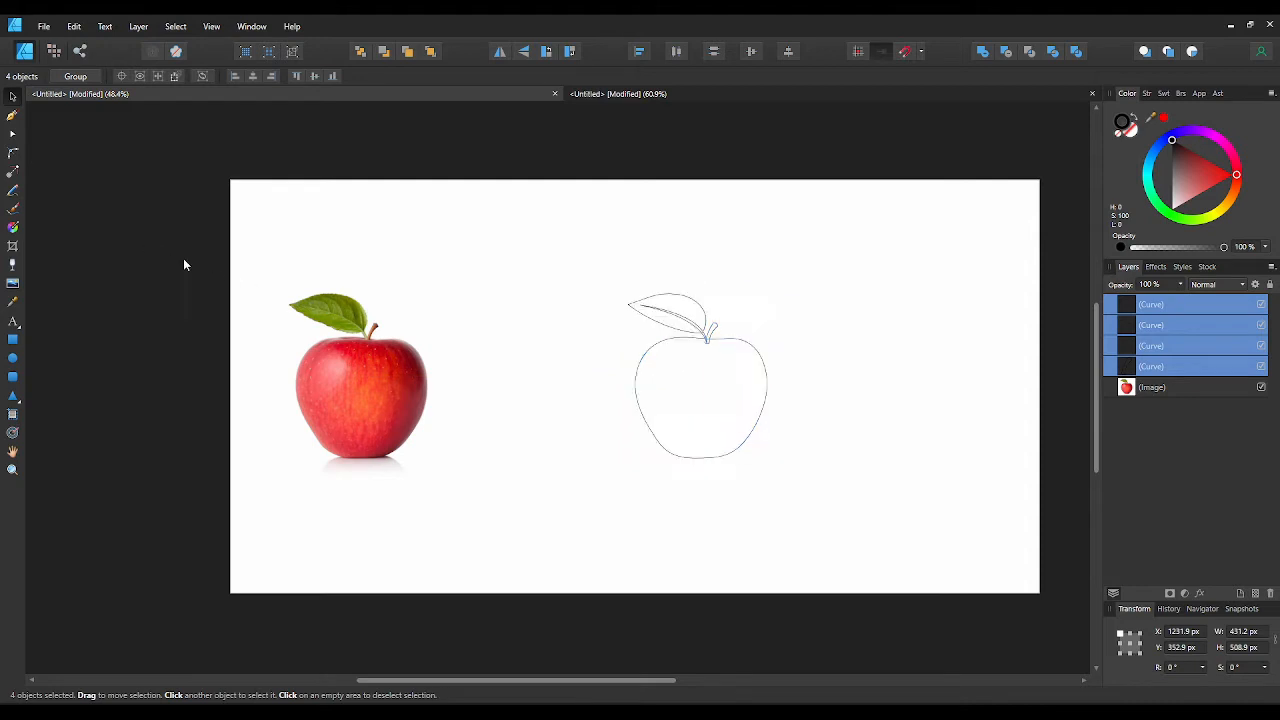
- Move the photo and the traced curves together further right on the page, and deselect them
drag(143, 237, 991, 563)
drag(720, 395, 820, 413)
scroll(819, 392, up, 2)
click(949, 262)
- Move the apple body curve to the top of the layer stack and remove its stroke
click(675, 388)
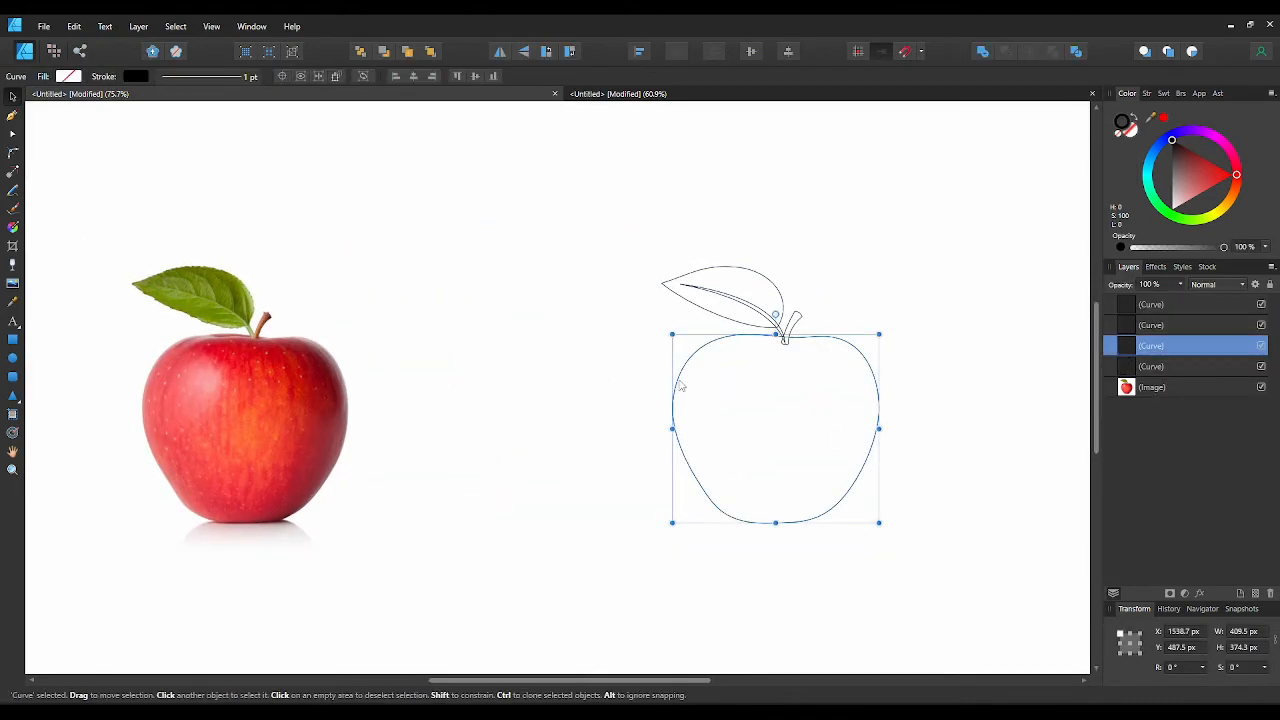
drag(1157, 348, 1152, 302)
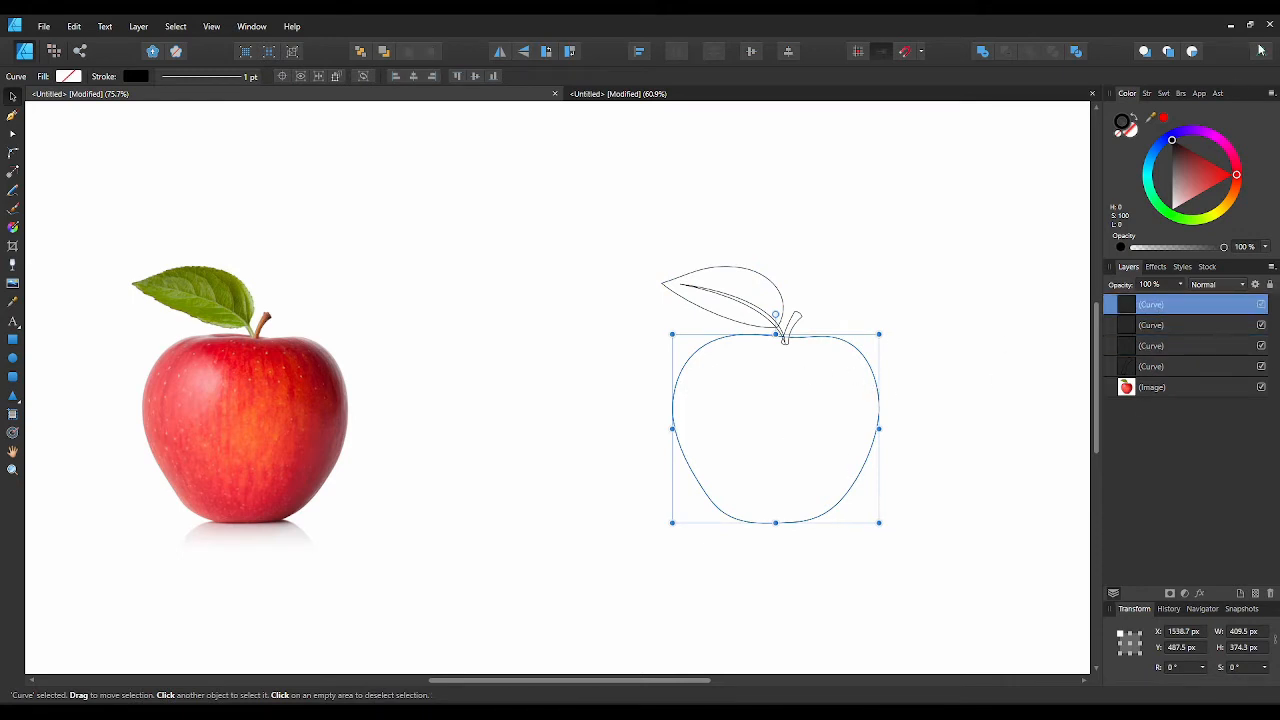
click(1118, 136)
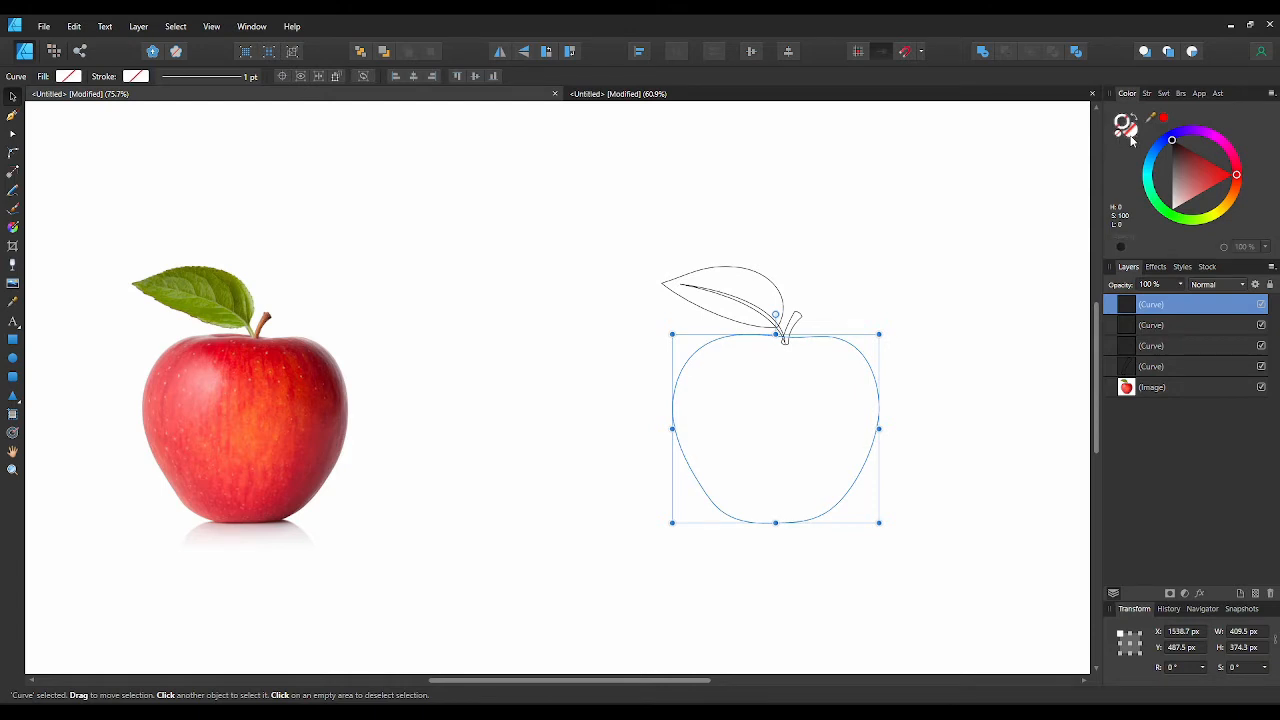
- Fill the apple body with a red sampled from the apple in the photo, and deselect it
drag(1163, 121, 206, 480)
click(1163, 119)
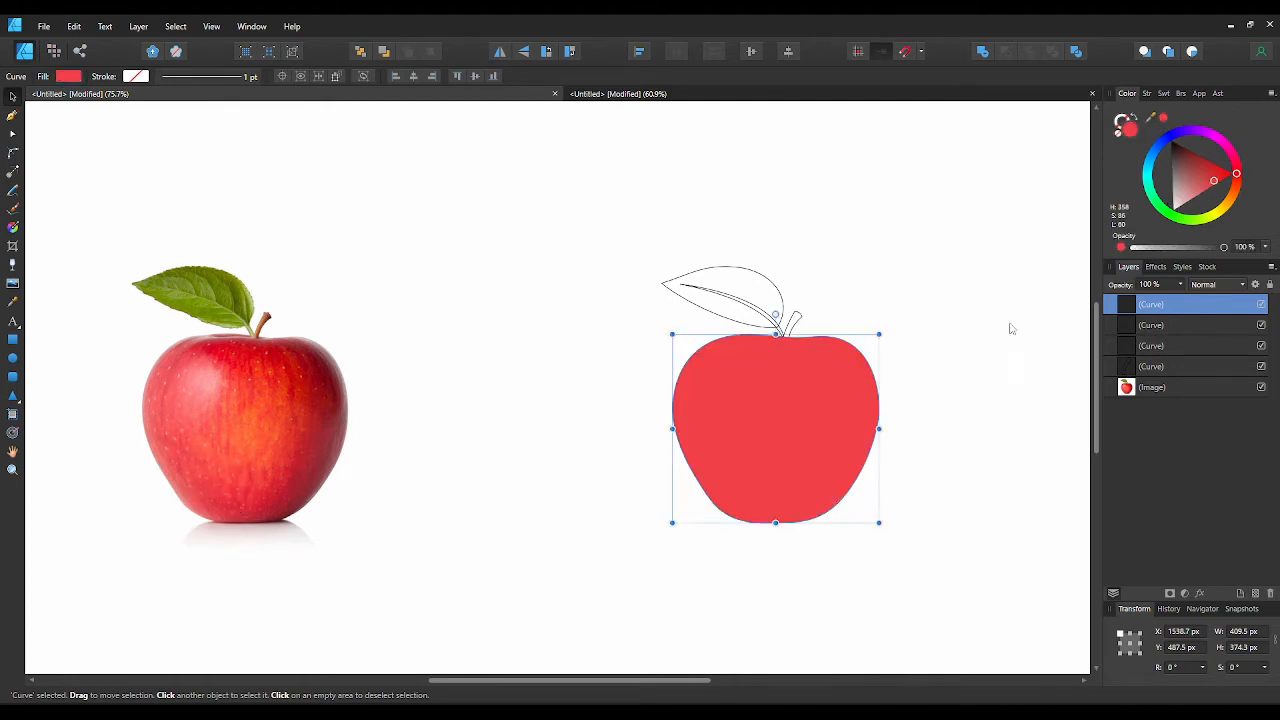
click(921, 448)
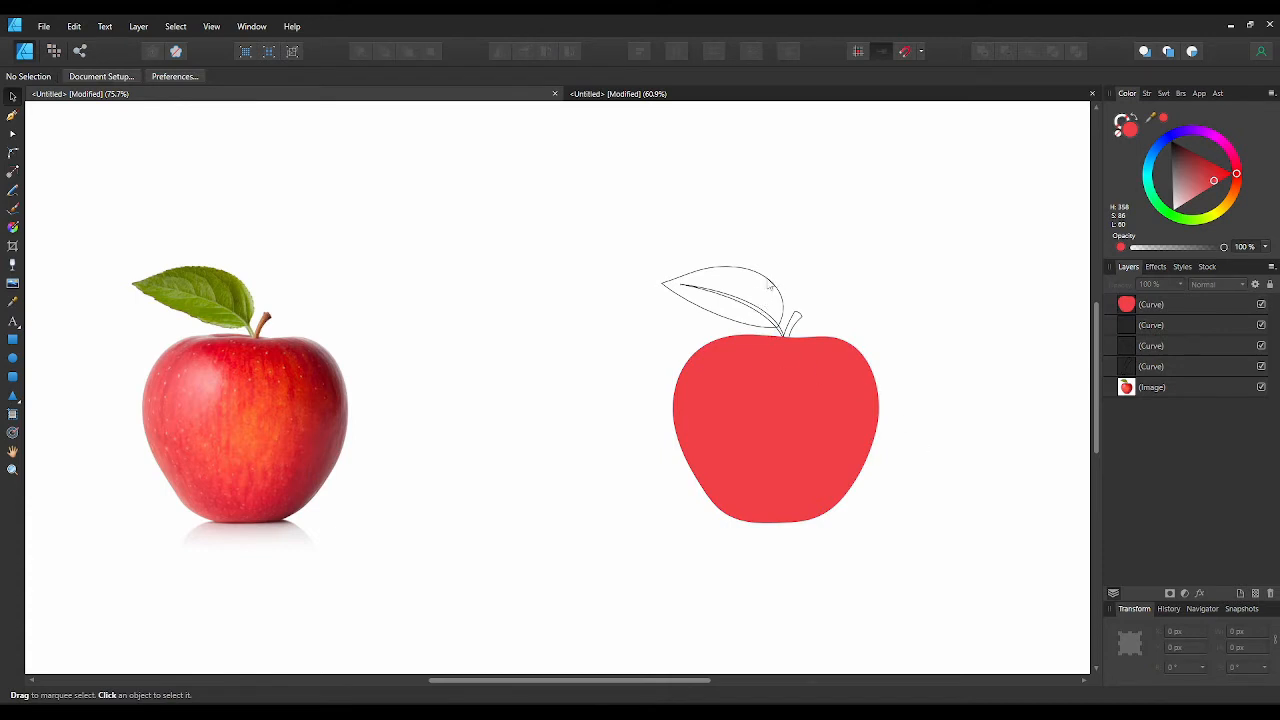
- Fill the leaf with green and the stem with light brown, each sampled from the matching part of the photo
click(770, 287)
drag(1163, 121, 197, 309)
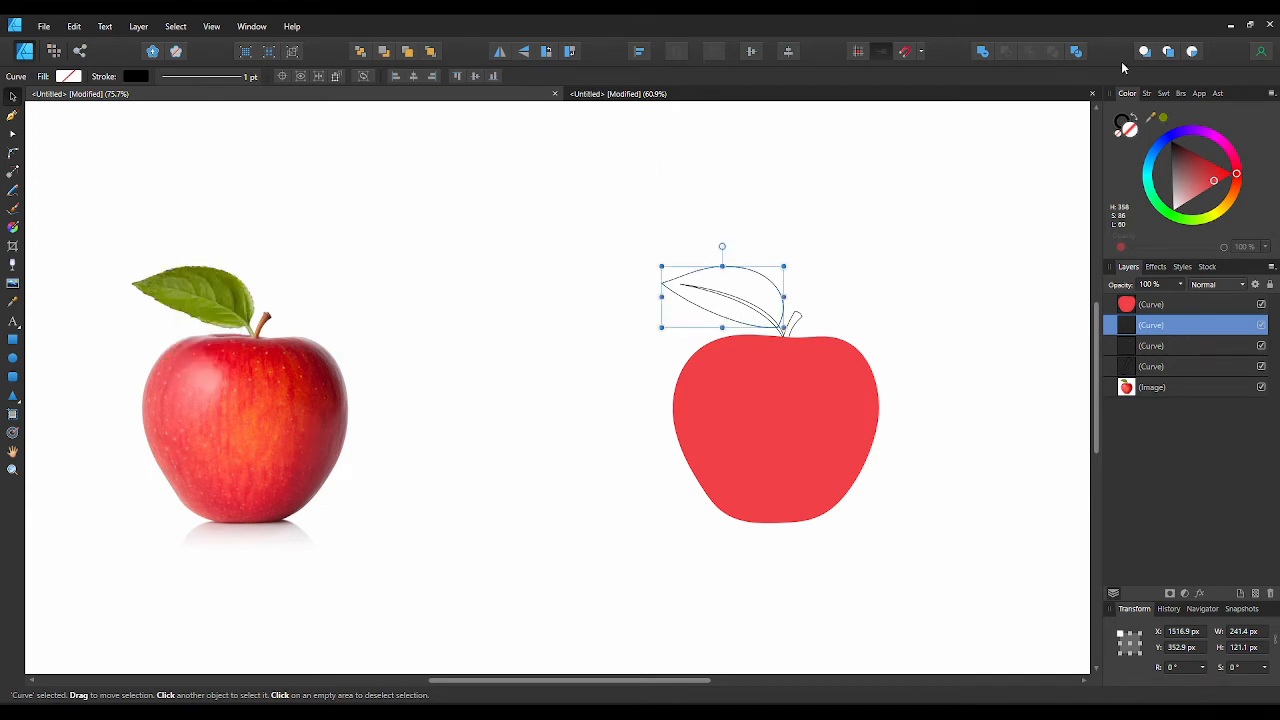
click(1163, 118)
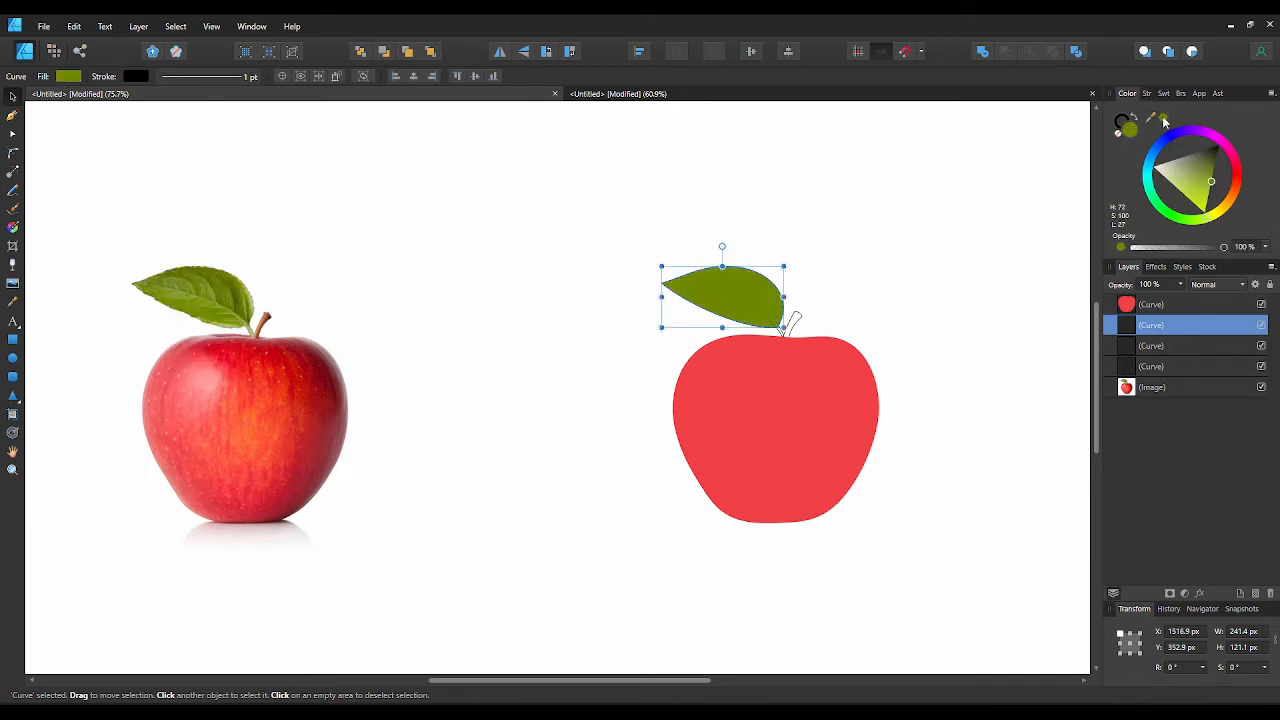
click(792, 320)
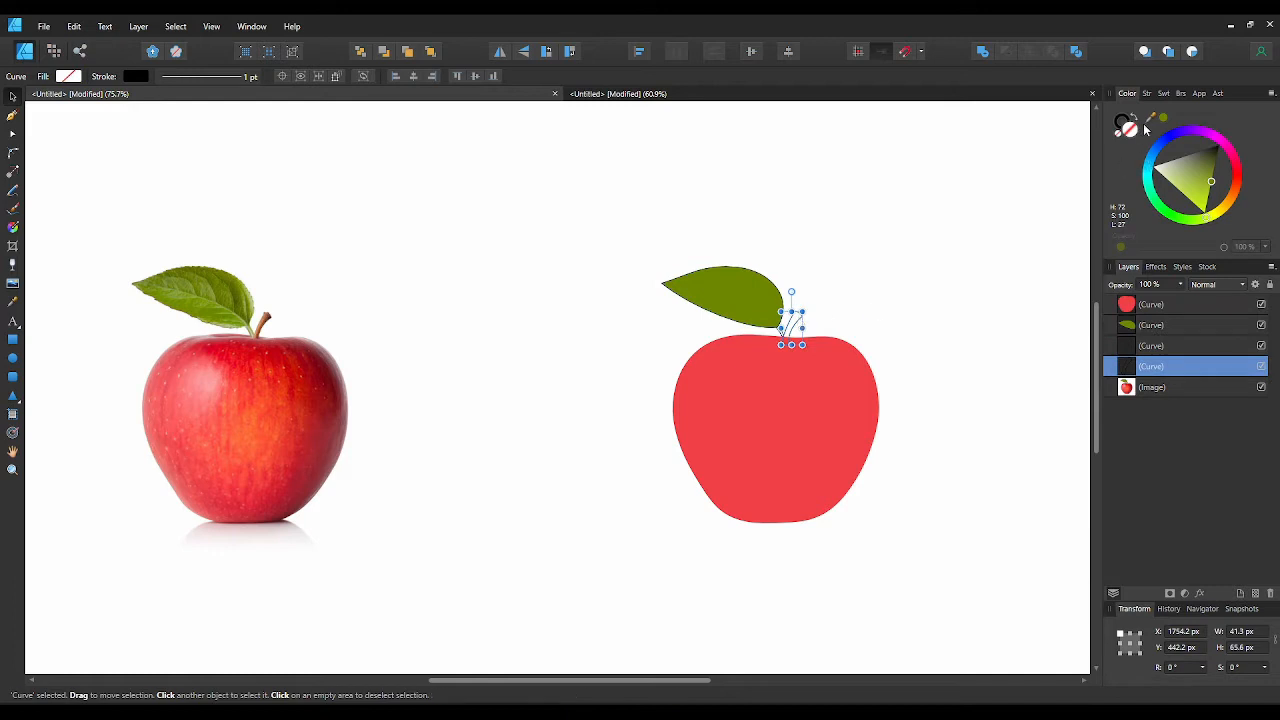
drag(1149, 120, 260, 329)
click(1165, 120)
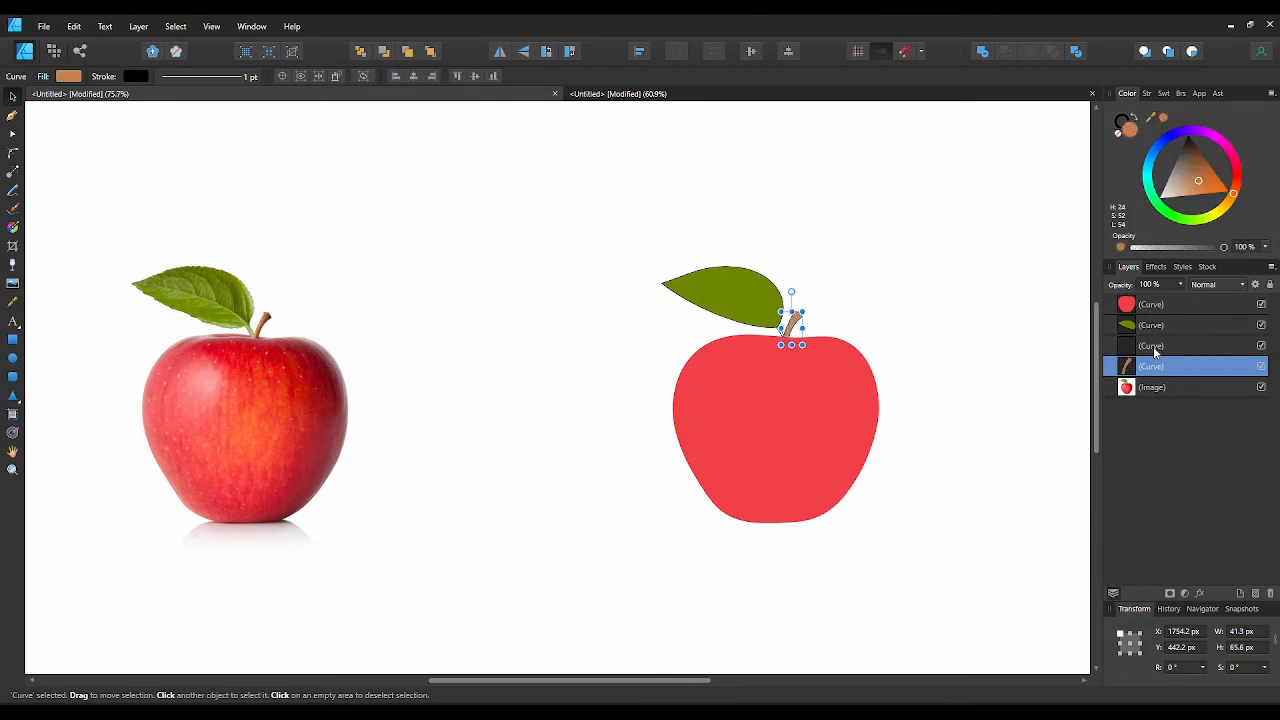
- Place the midrib curve above the leaf layer and fill it with a pale yellow-green sampled from the photo
drag(1155, 350, 1160, 318)
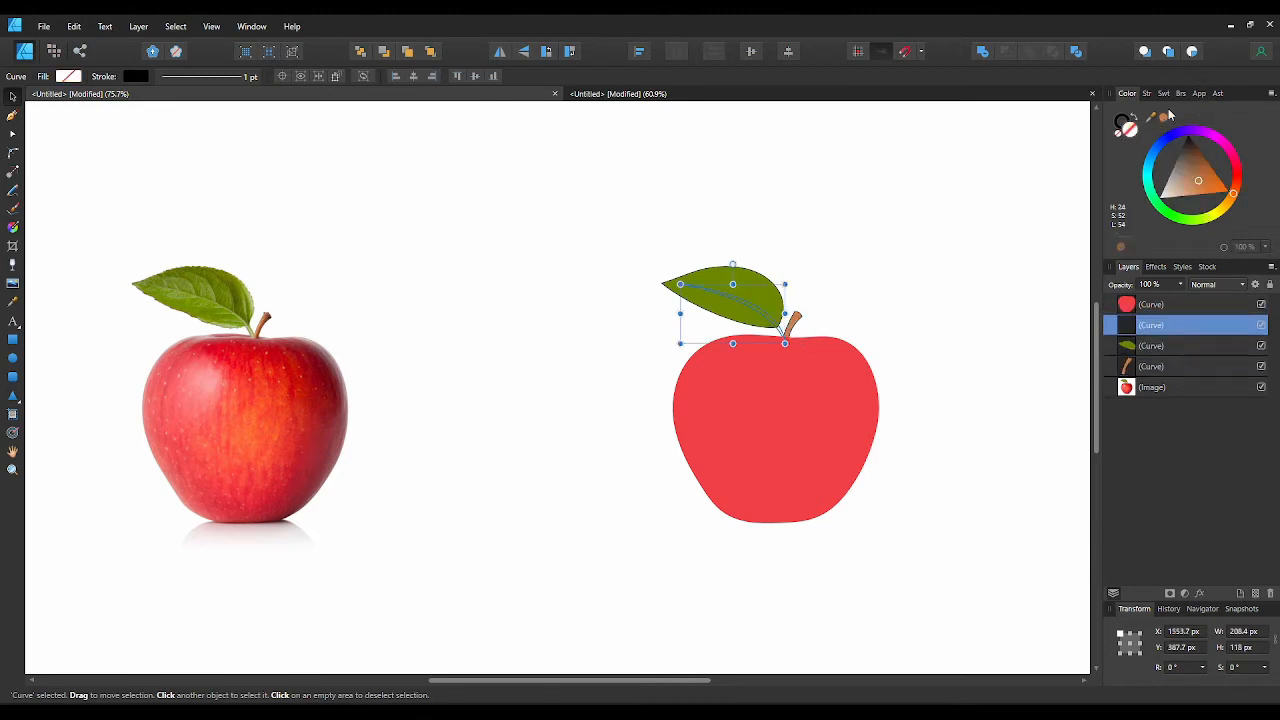
drag(1163, 122, 252, 332)
click(978, 225)
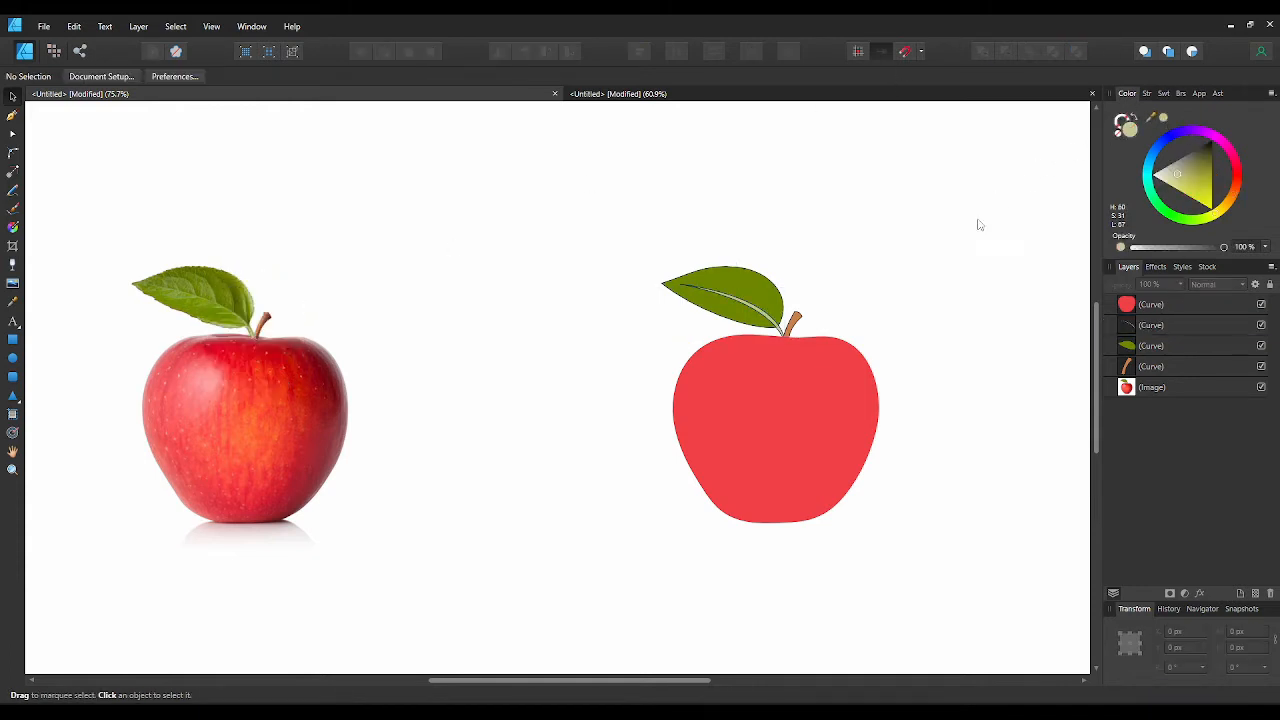
- Remove the black stroke from the leaf, midrib and stem curves together, and deselect them
drag(560, 204, 924, 390)
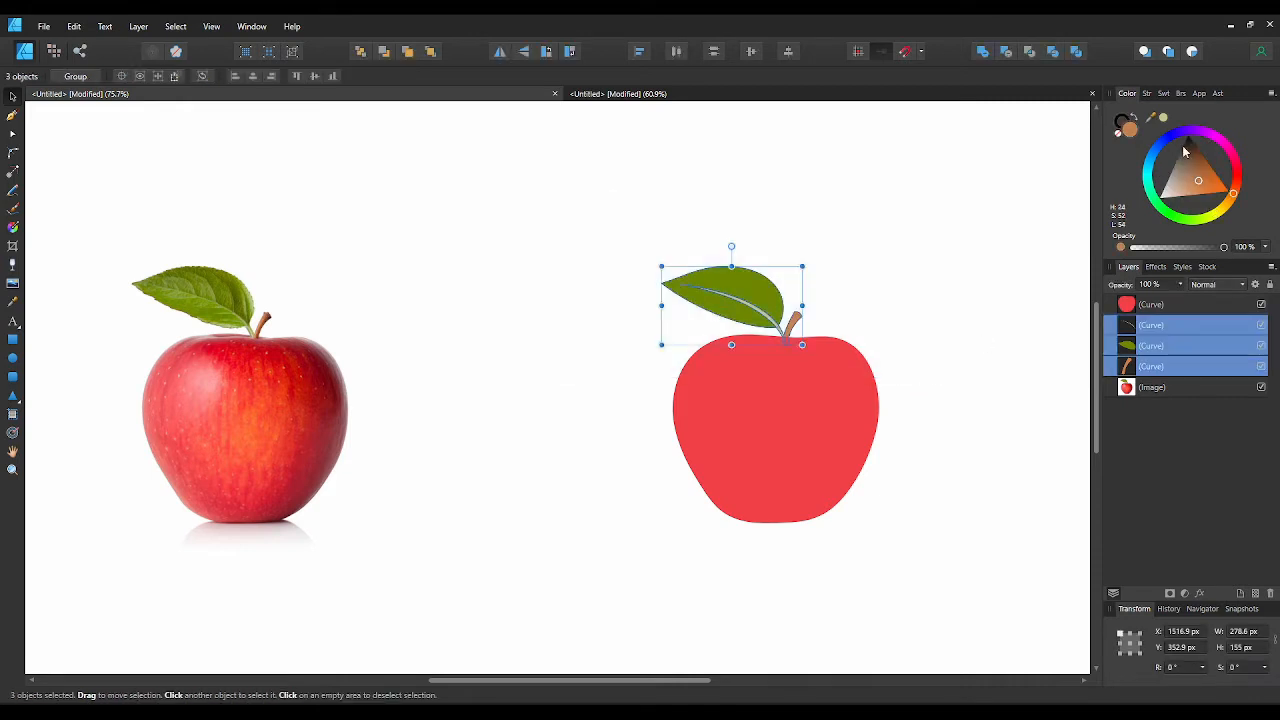
click(1123, 125)
click(965, 230)
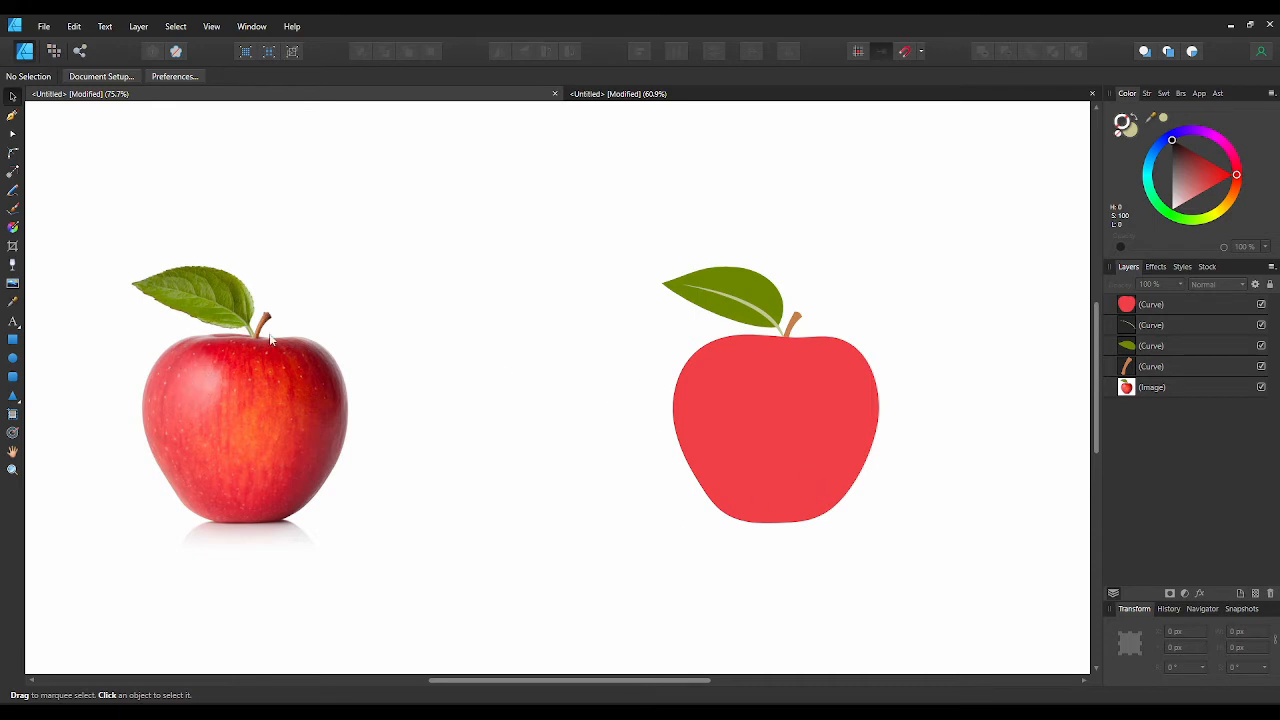
- Draw a circle about 99 px wide on the apple body's upper left as a highlight and fill it with white
click(12, 358)
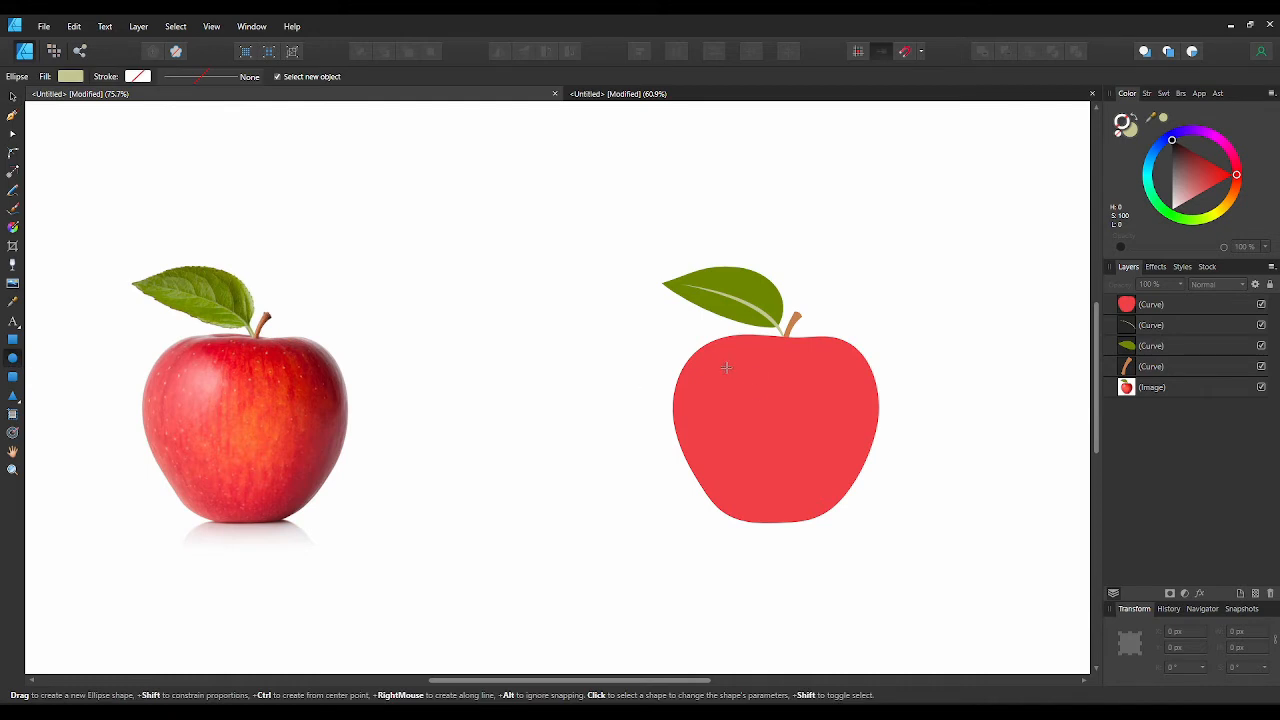
drag(714, 362, 764, 409)
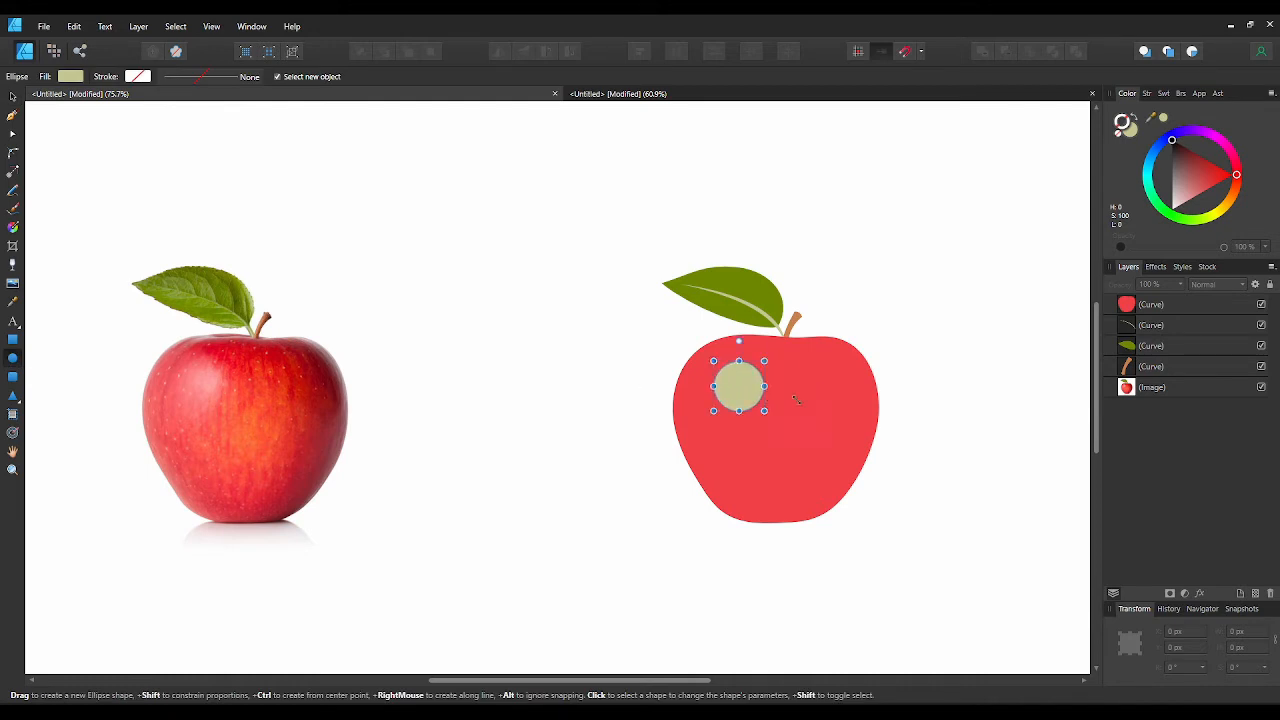
click(1132, 131)
drag(1188, 180, 1039, 190)
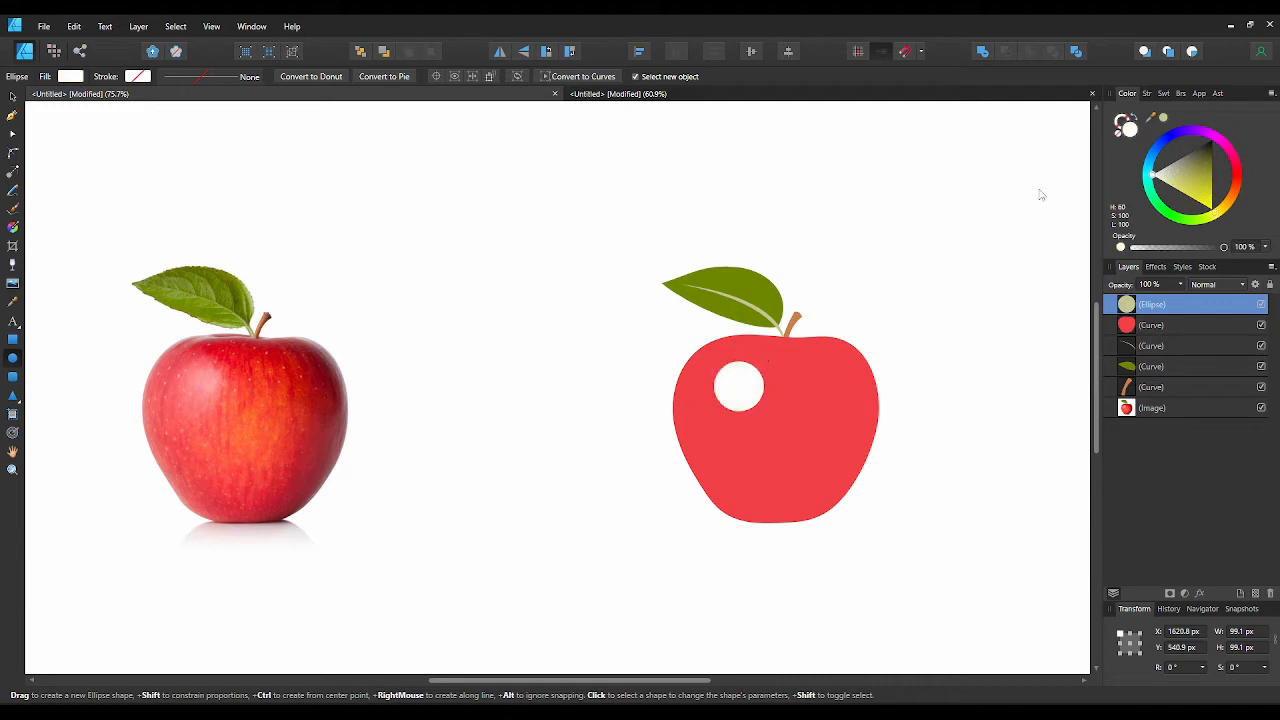
- Apply a Gaussian Blur of about 37.8 px to the highlight circle, fine-tune the circle on the apple, and deselect it
click(1155, 267)
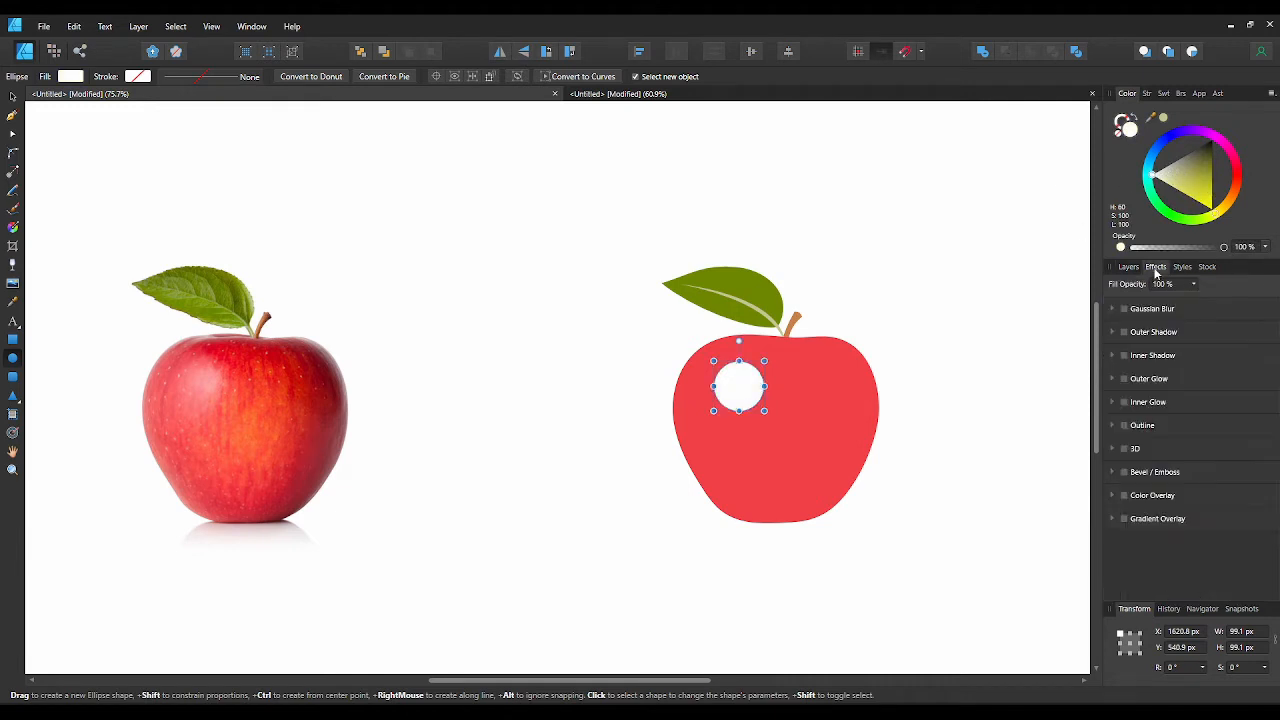
click(1113, 310)
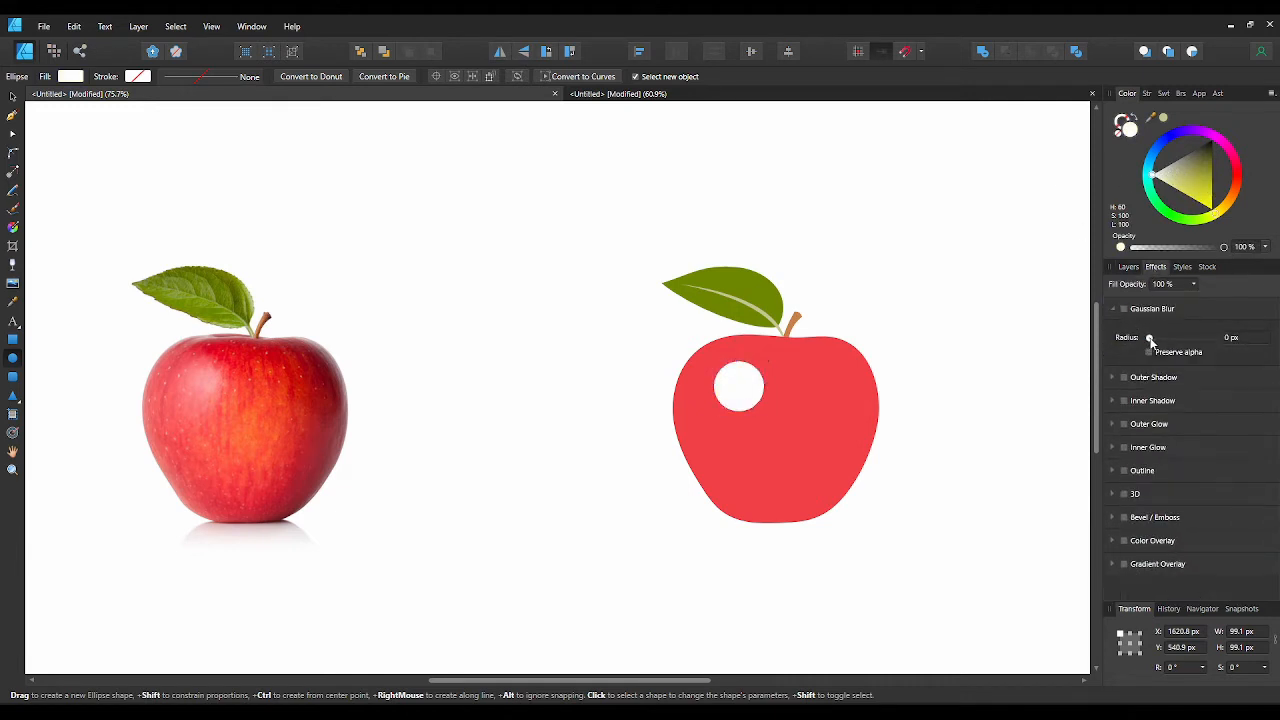
drag(1160, 338, 1200, 349)
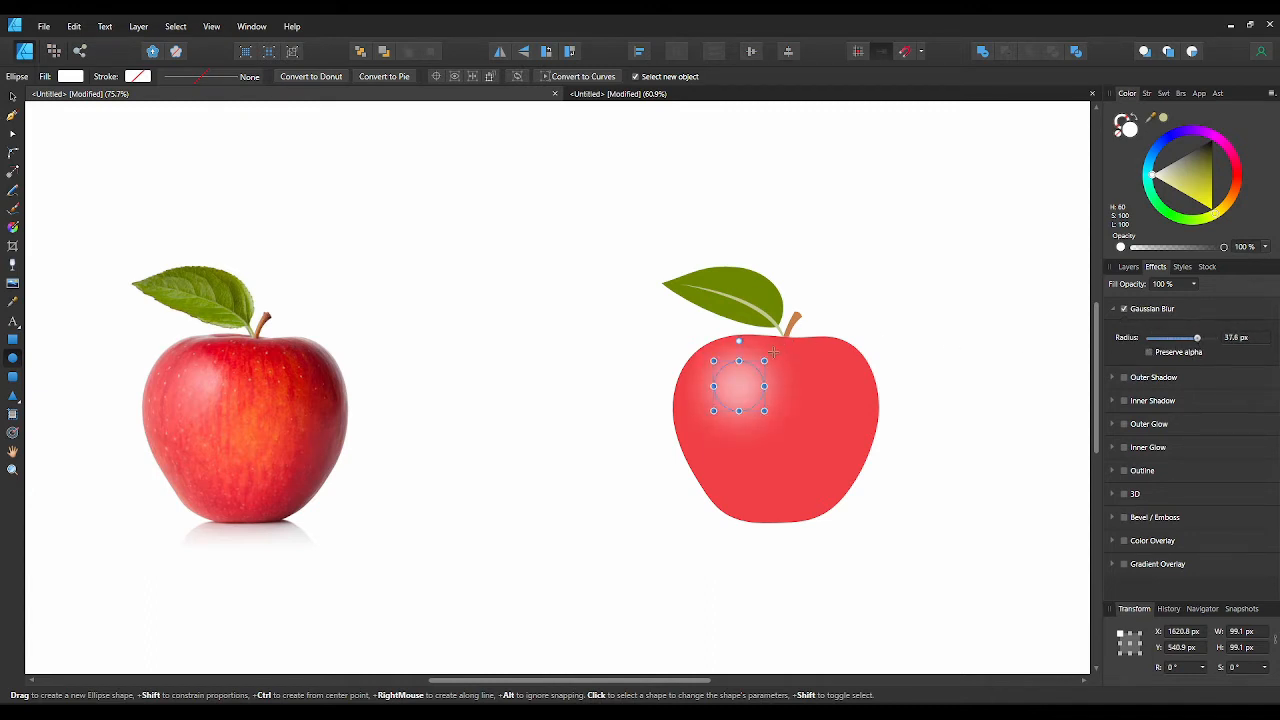
drag(764, 361, 752, 392)
click(906, 430)
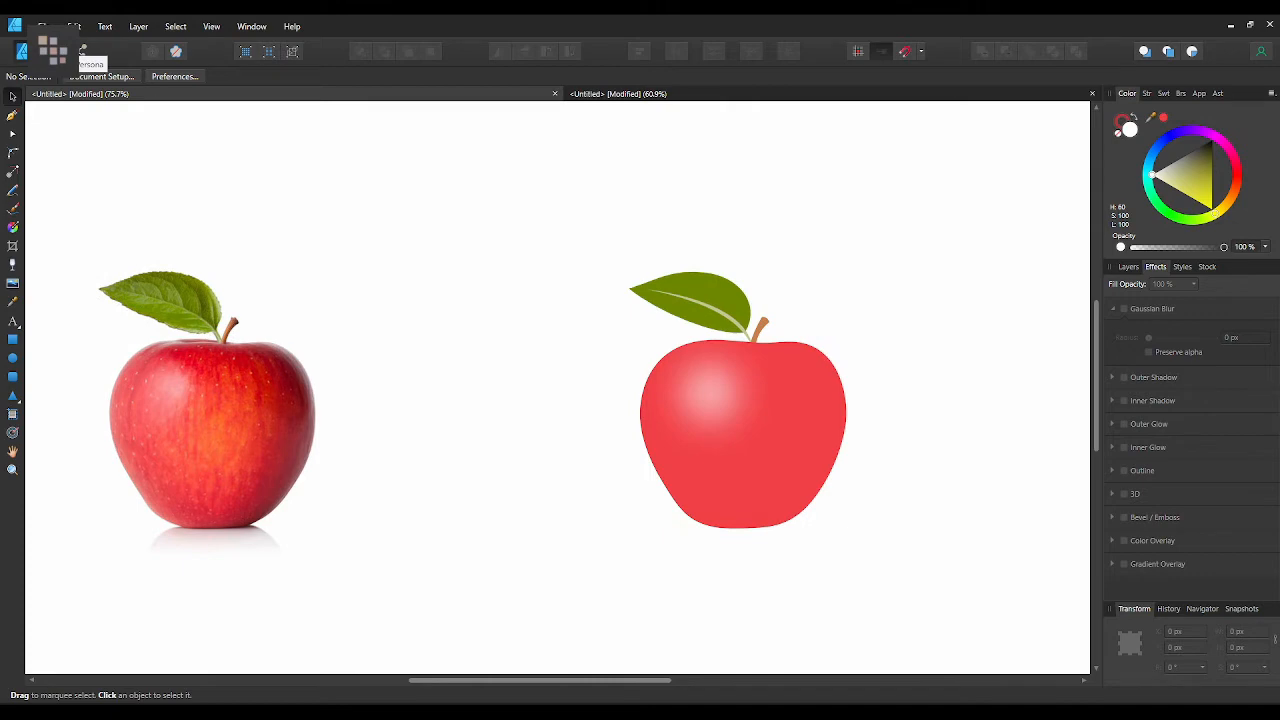
- Switch to the Pixel Persona, add a pixel layer inside the apple body curve, and ready the Paint Brush with dark red
click(52, 50)
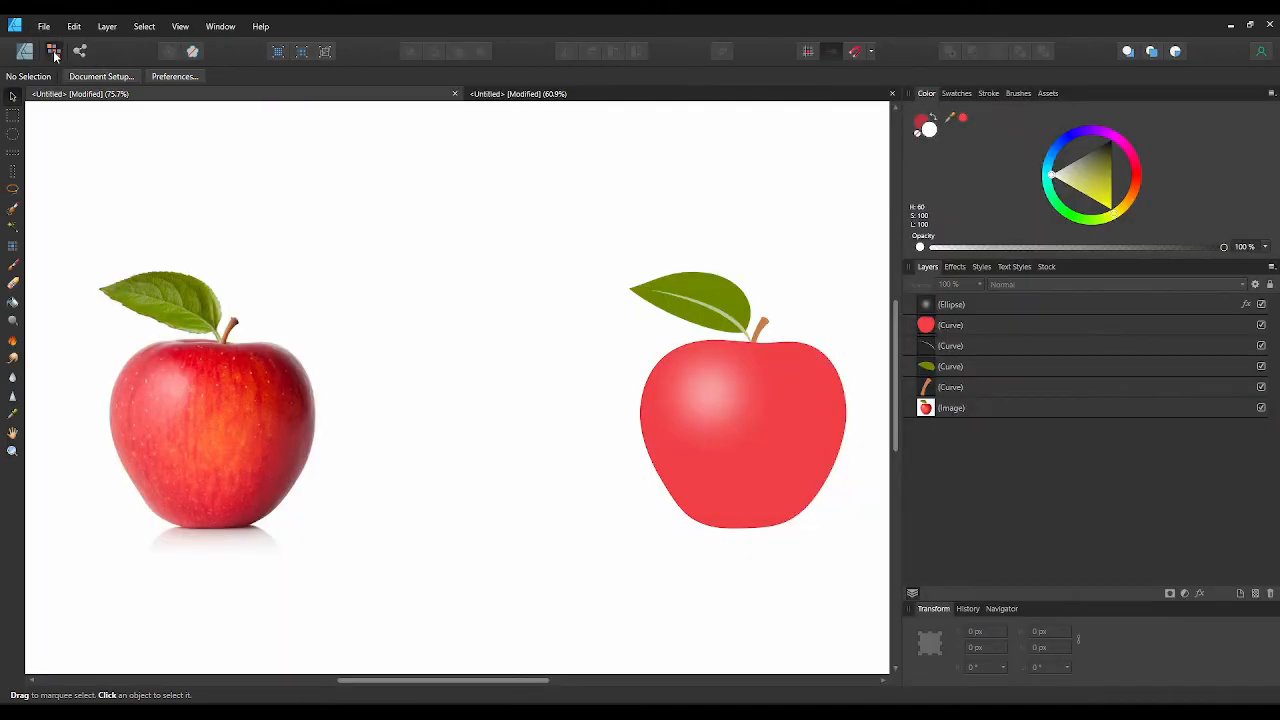
click(15, 272)
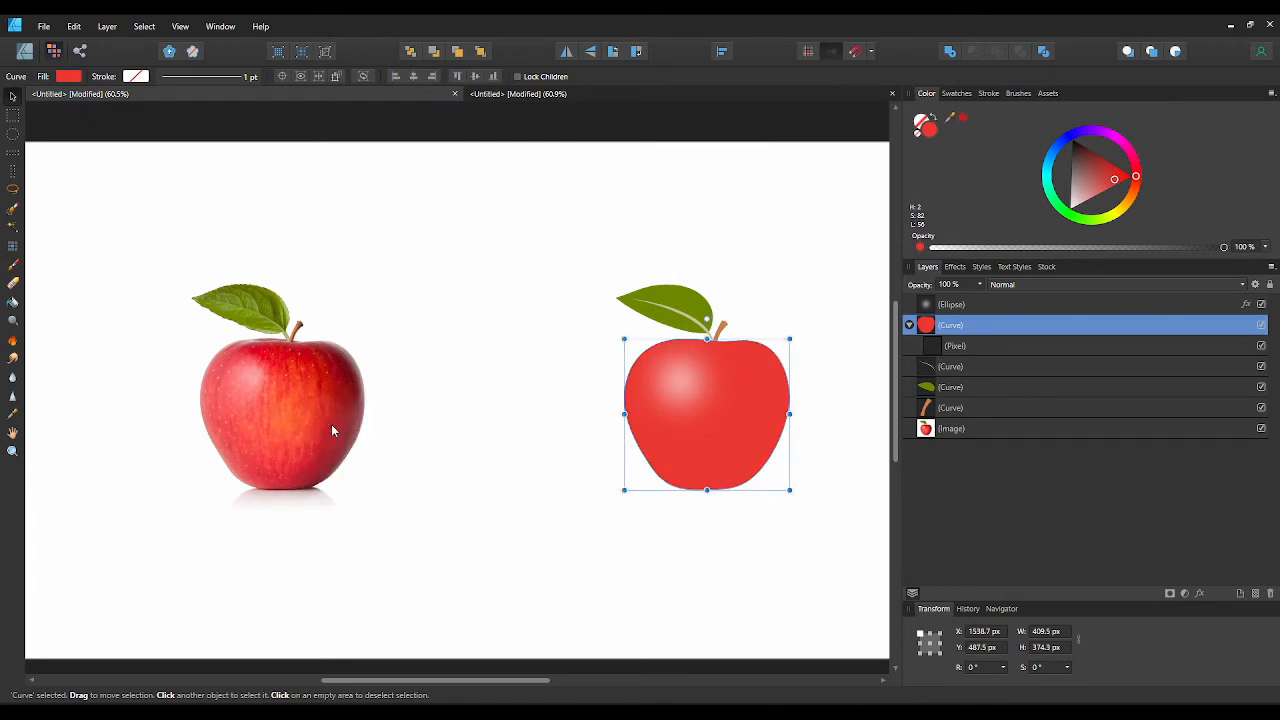
key(b)
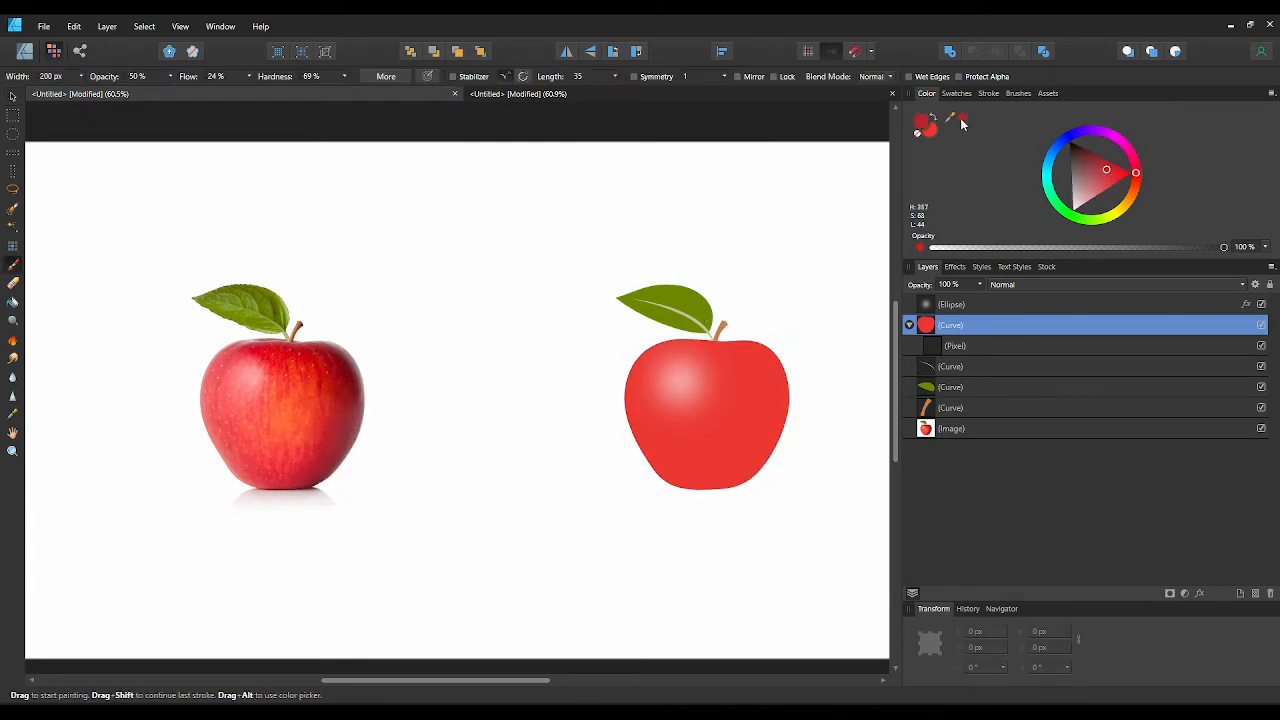
- Choose the soft 200 px brush from the Sprays and Spatters set and paint dark red shading along the apple's right edge
click(989, 94)
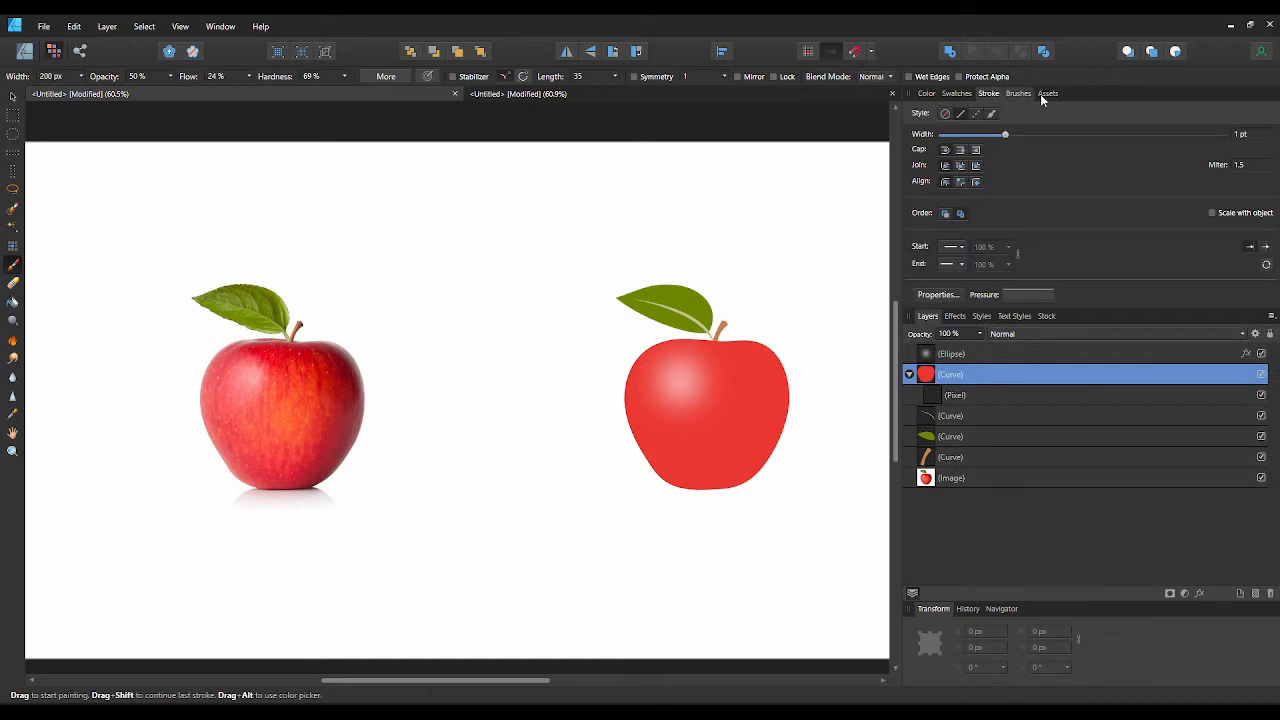
click(1019, 94)
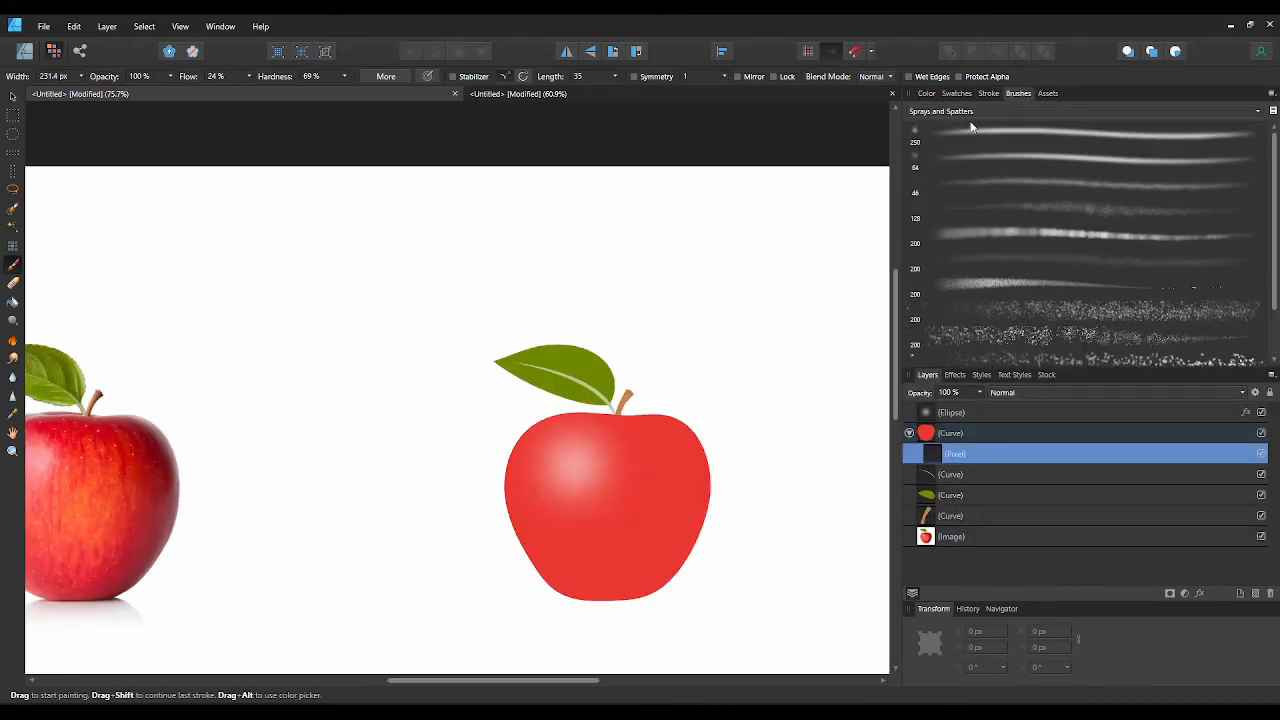
click(967, 111)
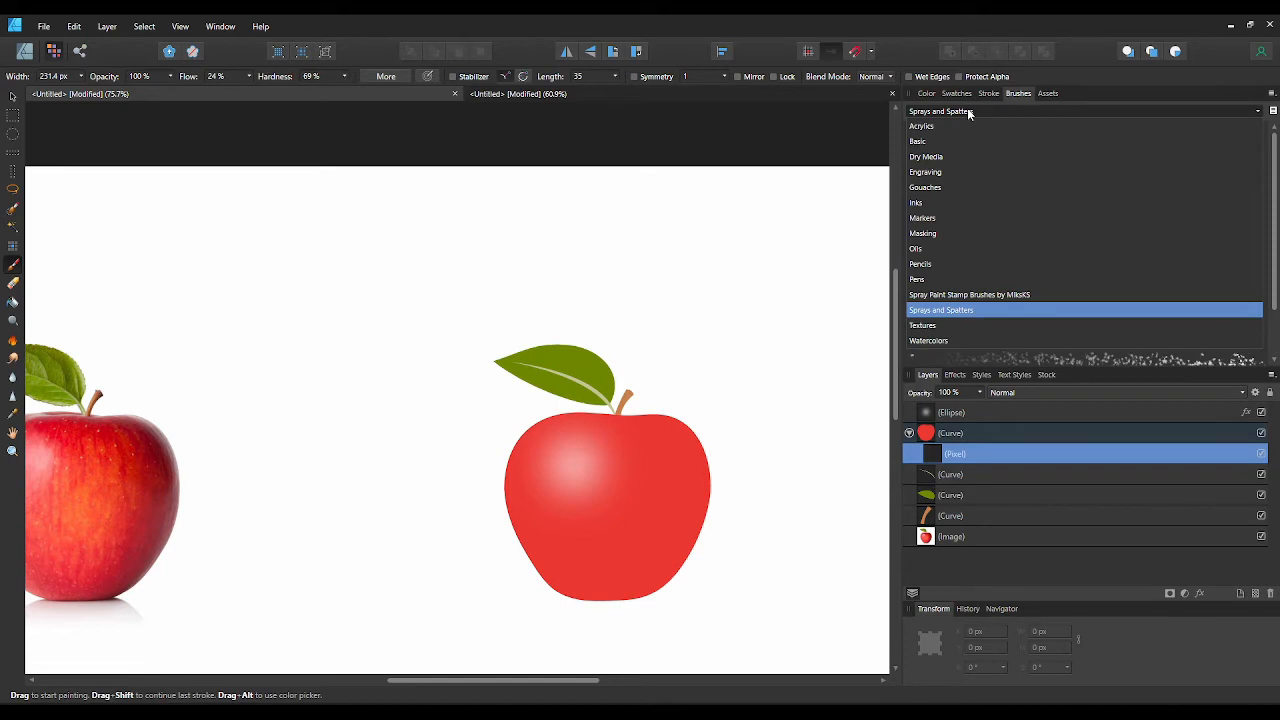
click(928, 328)
click(989, 275)
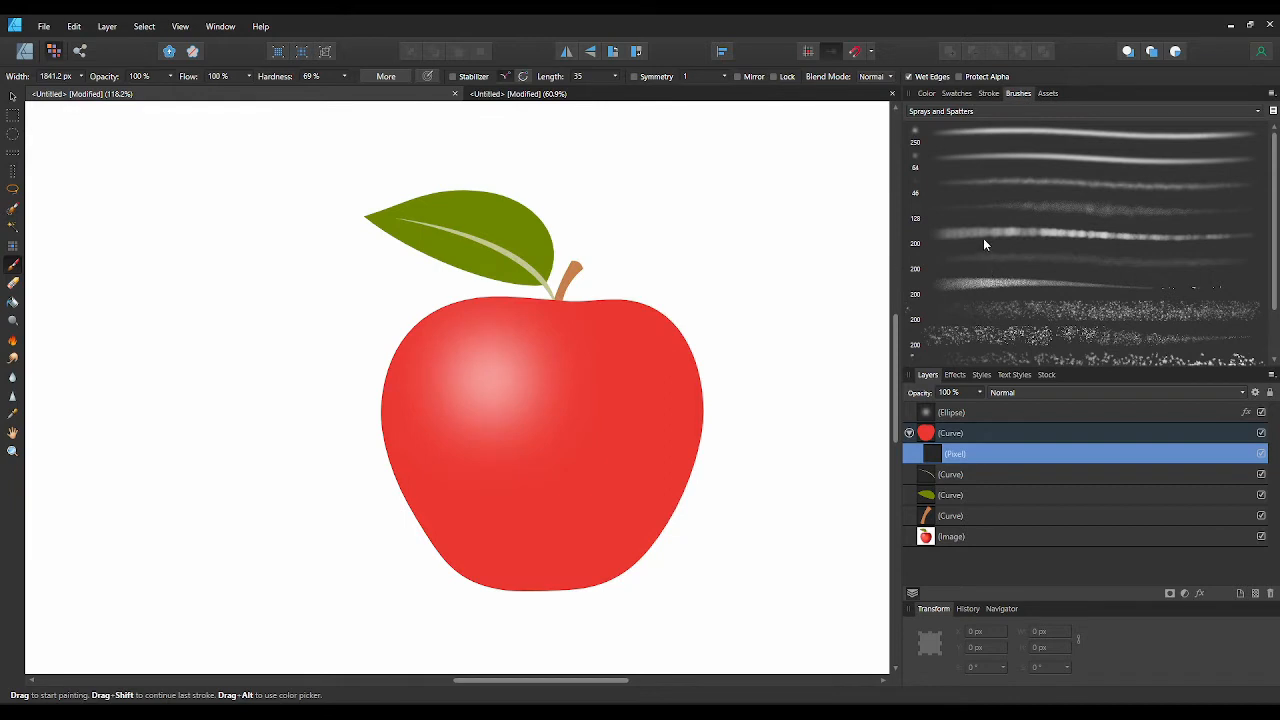
click(984, 239)
mouse_move(664, 288)
mouse_down()
mouse_move(714, 396)
mouse_move(716, 454)
mouse_move(696, 519)
mouse_move(605, 629)
mouse_move(668, 538)
mouse_move(716, 410)
mouse_move(674, 251)
mouse_up()
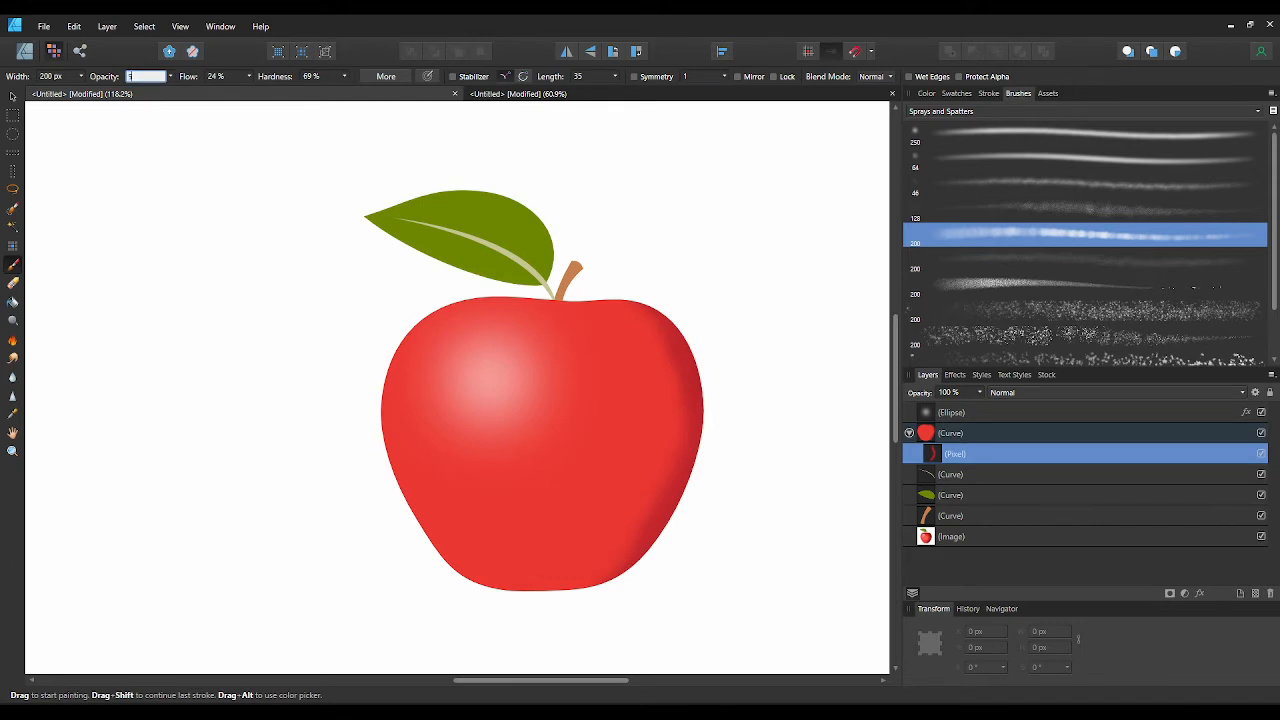
- Set the brush opacity to 50% and paint another dark red stroke over the apple's upper right shading
key(Return)
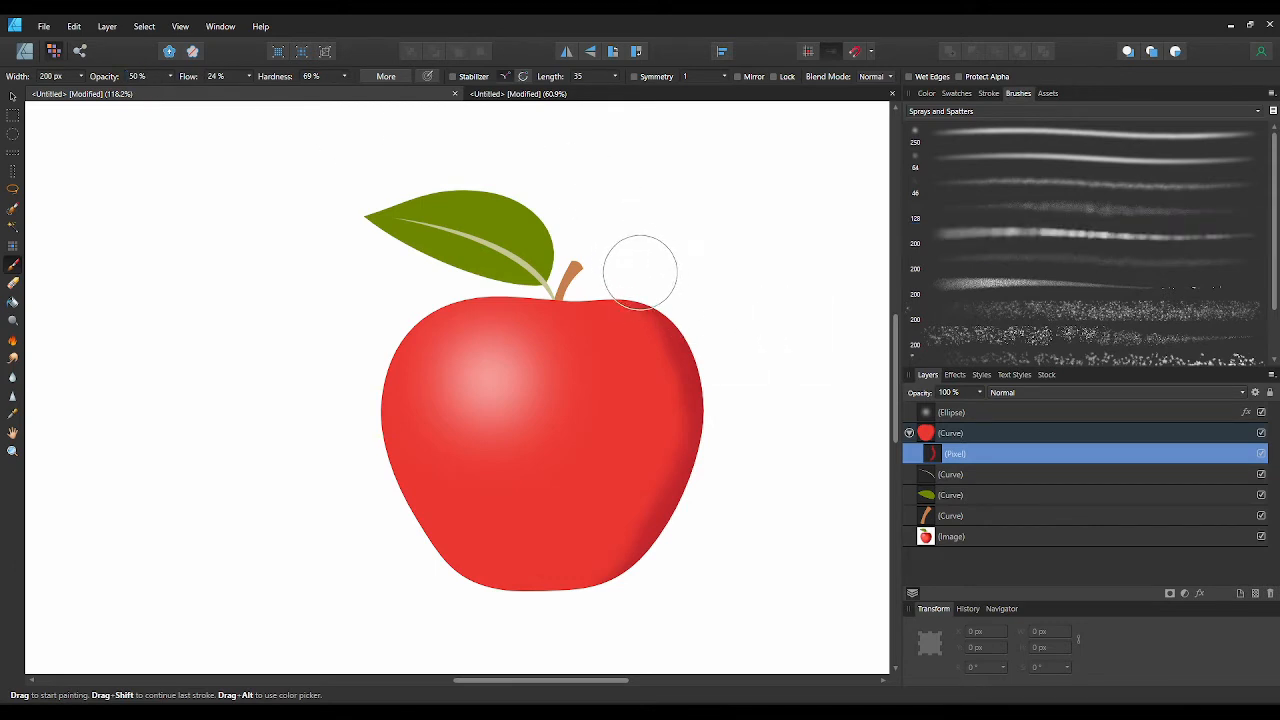
mouse_move(663, 307)
mouse_down()
mouse_move(690, 386)
mouse_move(688, 455)
mouse_move(626, 591)
mouse_move(626, 622)
mouse_move(657, 557)
mouse_move(669, 466)
mouse_move(663, 291)
mouse_up()
scroll(700, 371, down, 3)
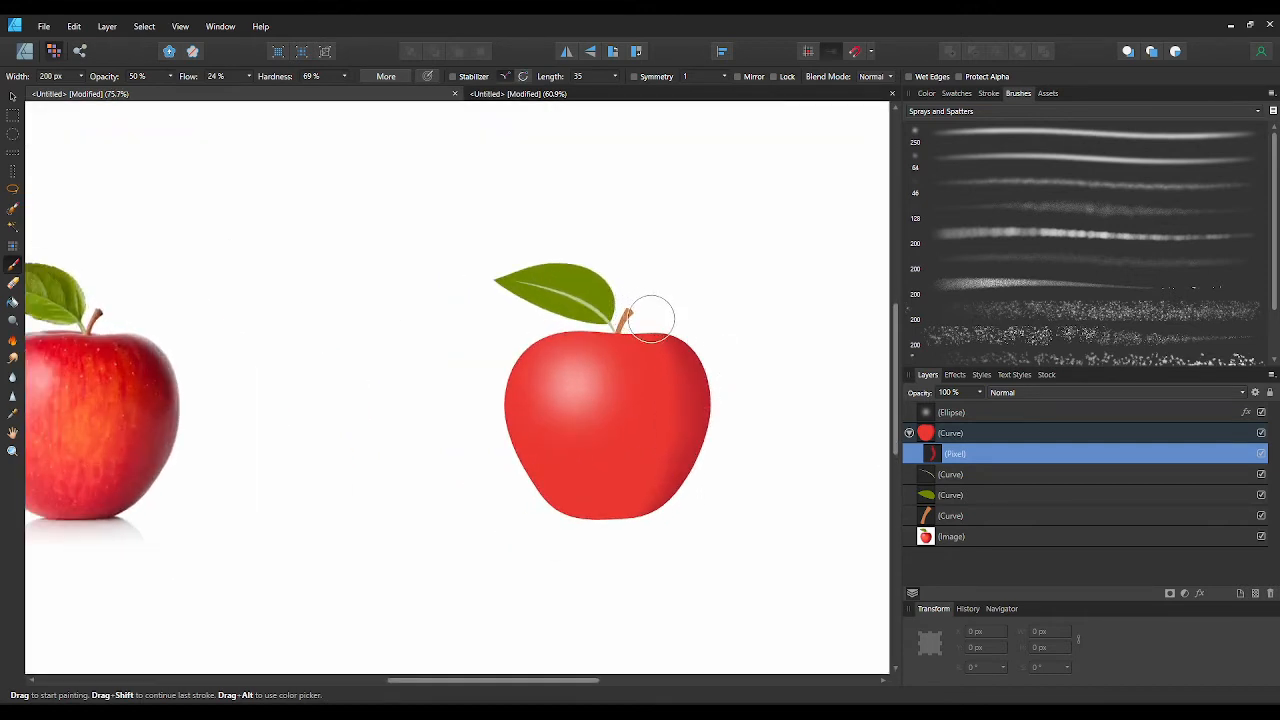
- Set the brush opacity to 25%, enlarge the brush to about 342 px, and soften the dark shading on the apple's right side
scroll(670, 548, down, 1)
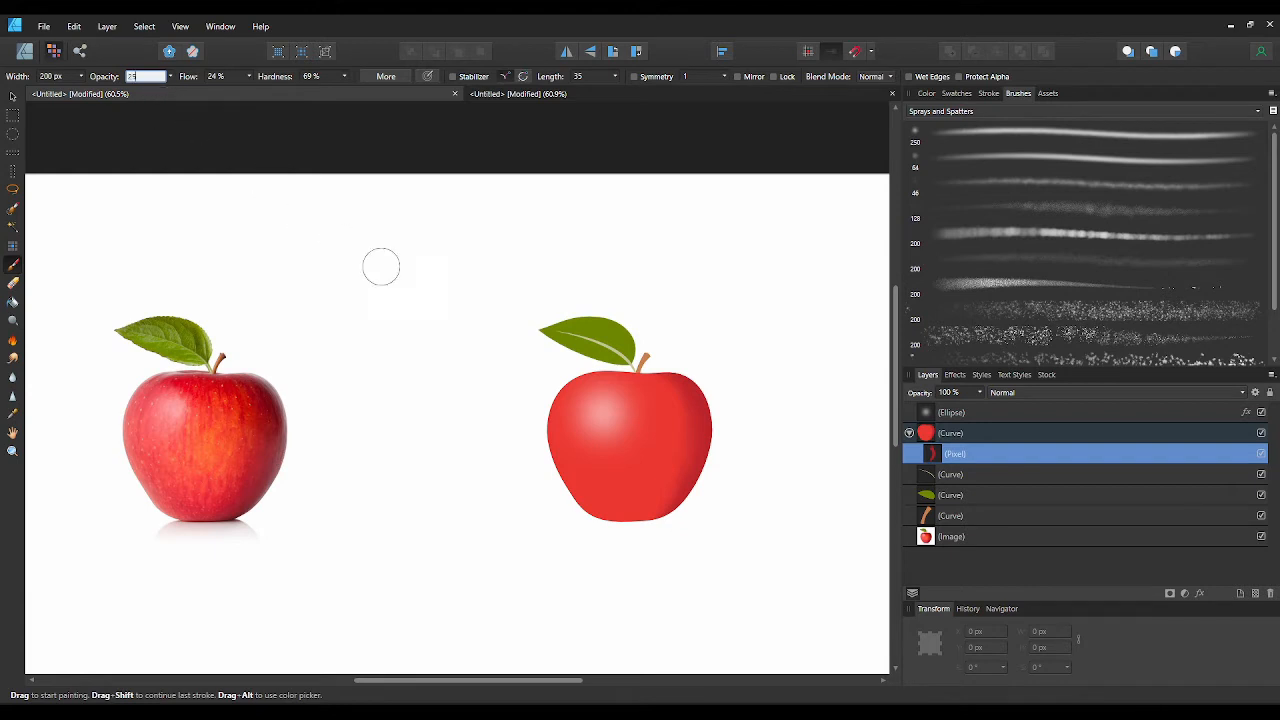
key(Return)
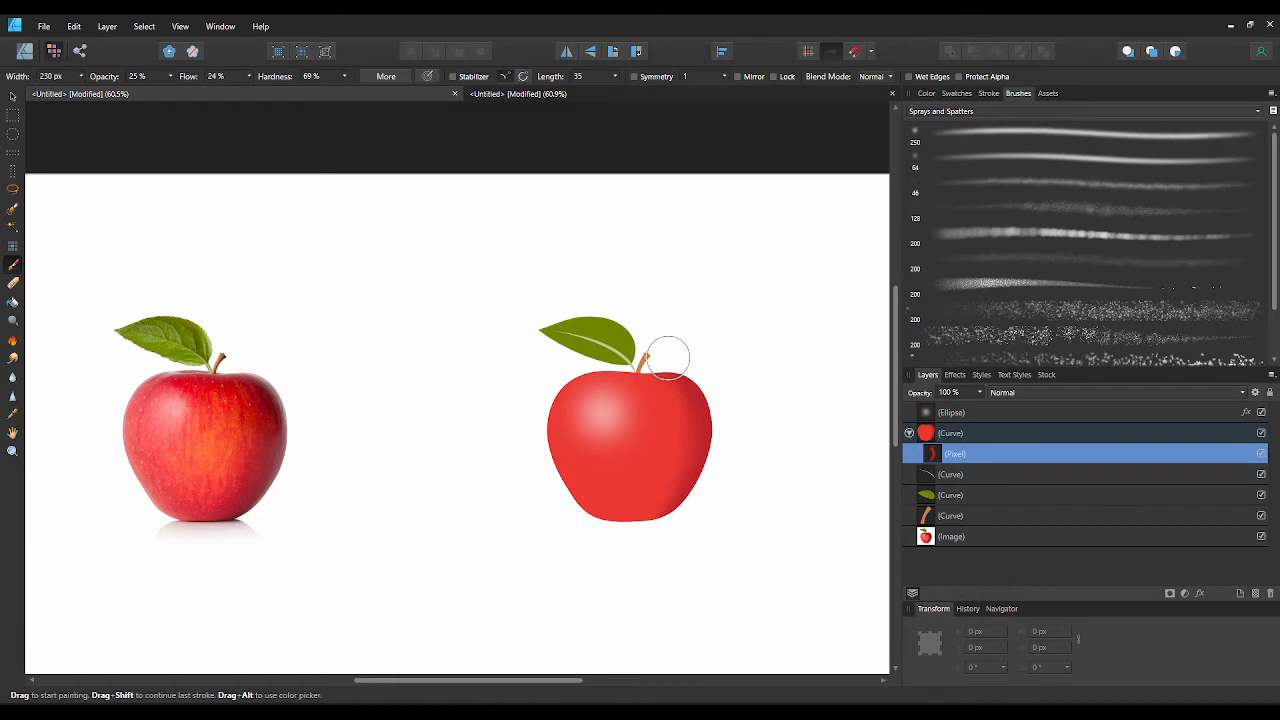
key(bracketright)
key(bracketright)
key(bracketright)
key(bracketright)
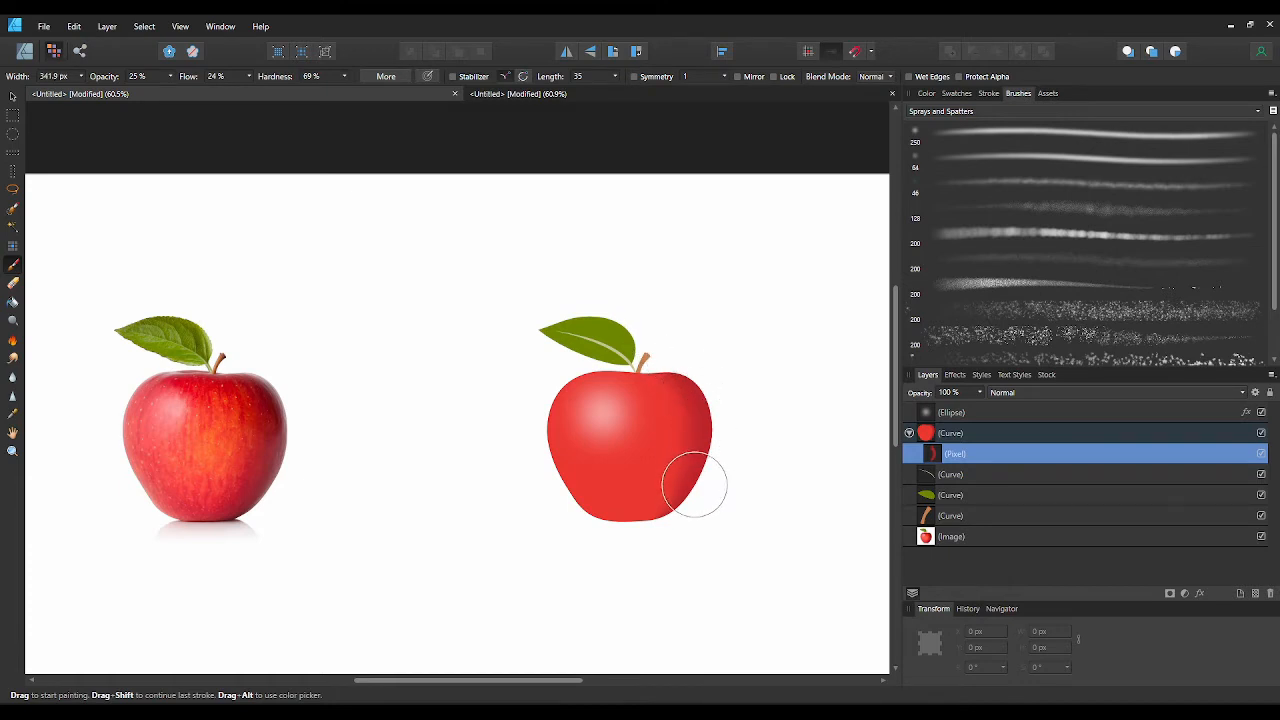
drag(695, 485, 629, 570)
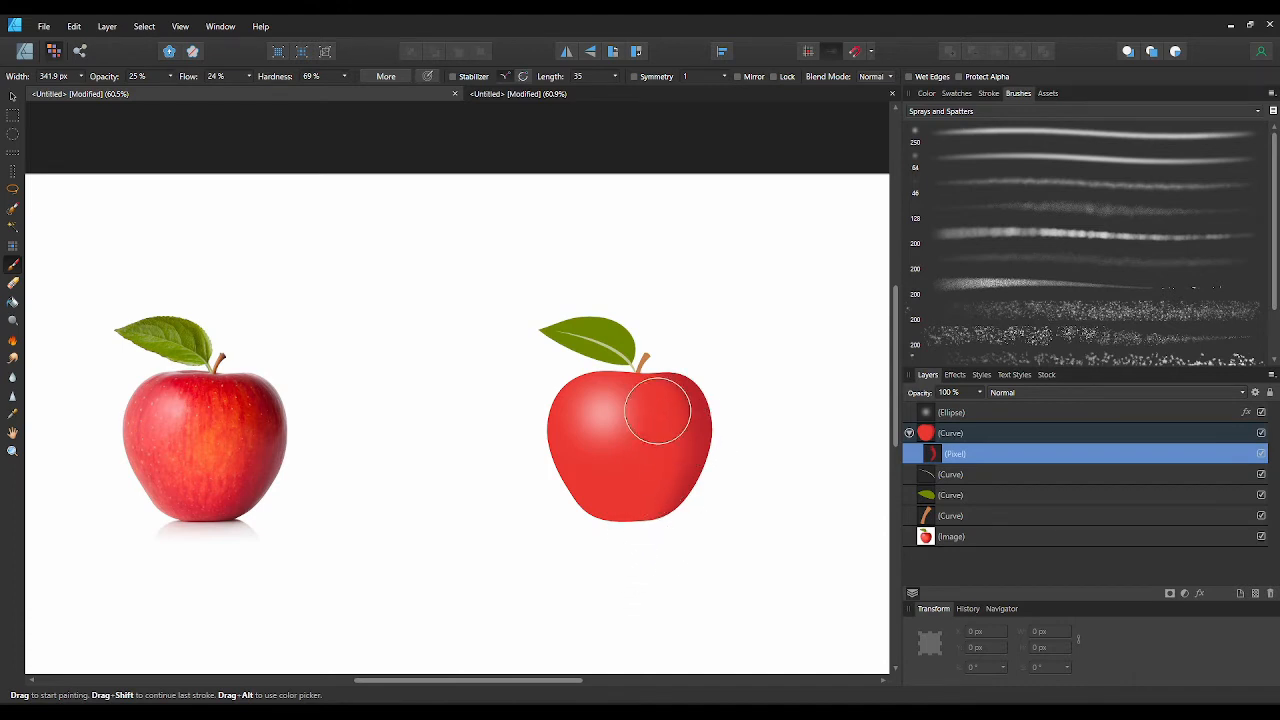
scroll(665, 412, up, 1)
drag(676, 411, 724, 418)
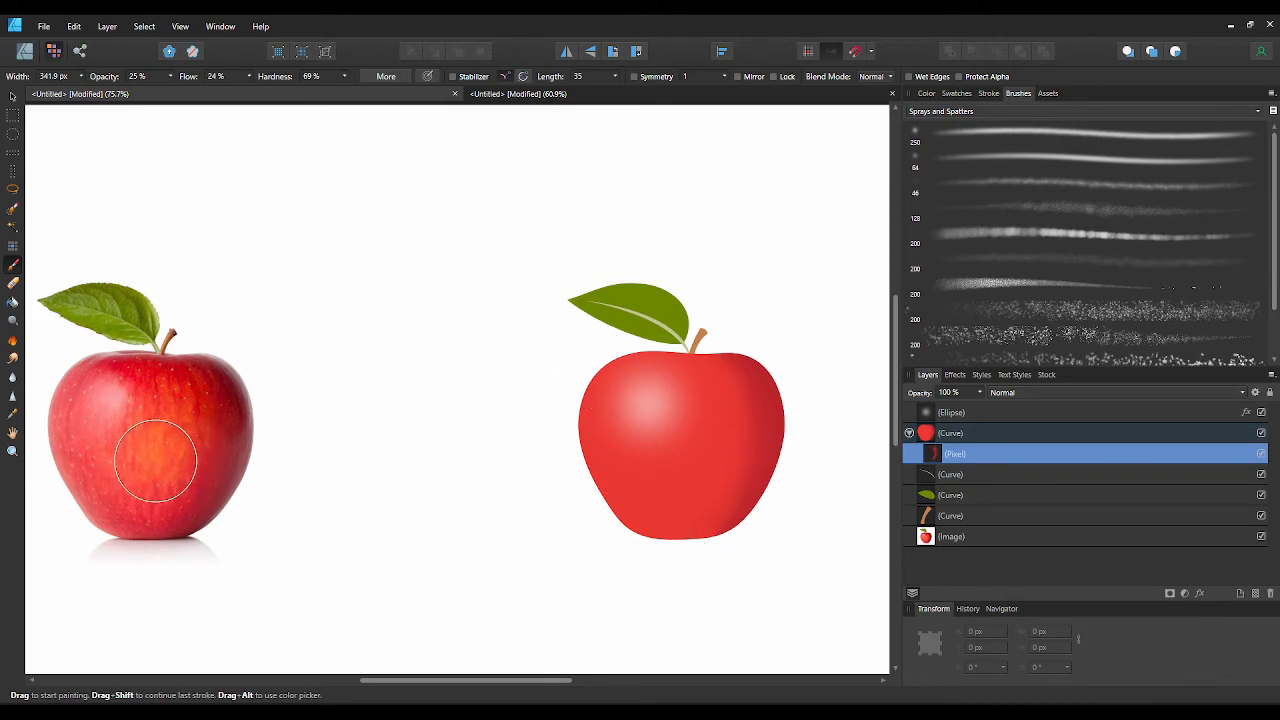
- Sample the orange from the middle of the photo's apple and make it the brush color
click(927, 93)
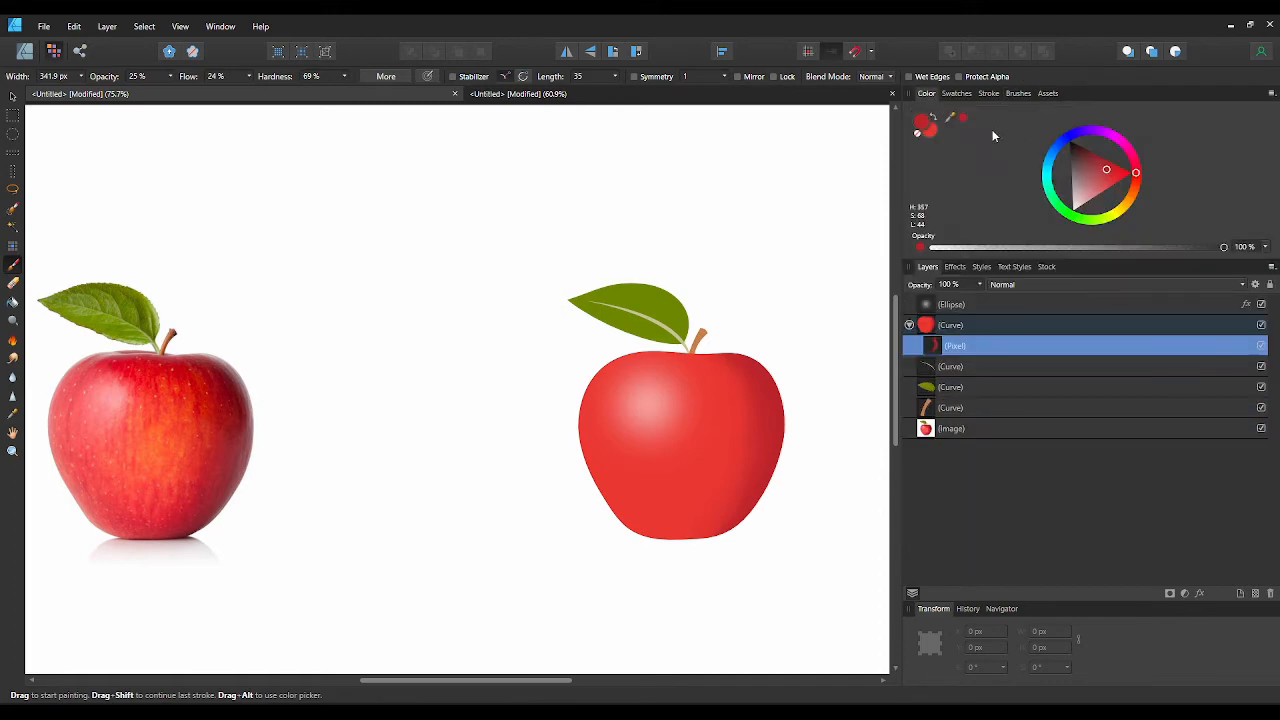
drag(958, 117, 142, 460)
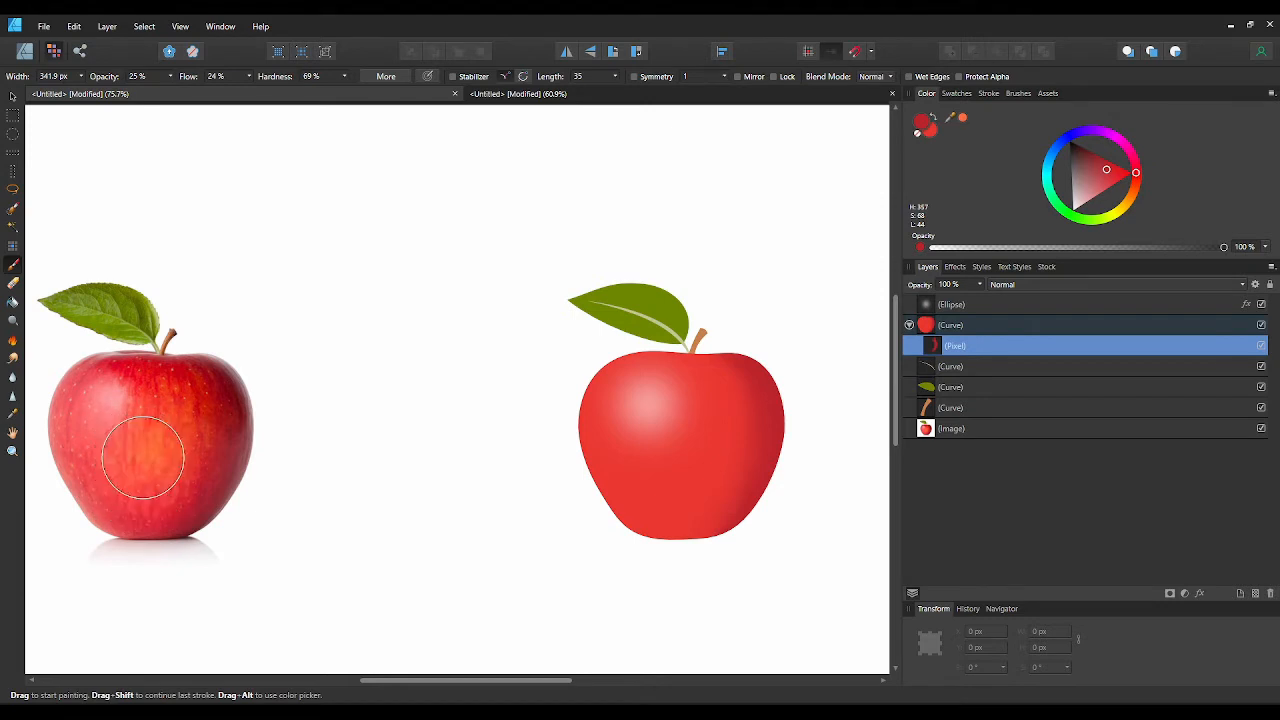
click(964, 119)
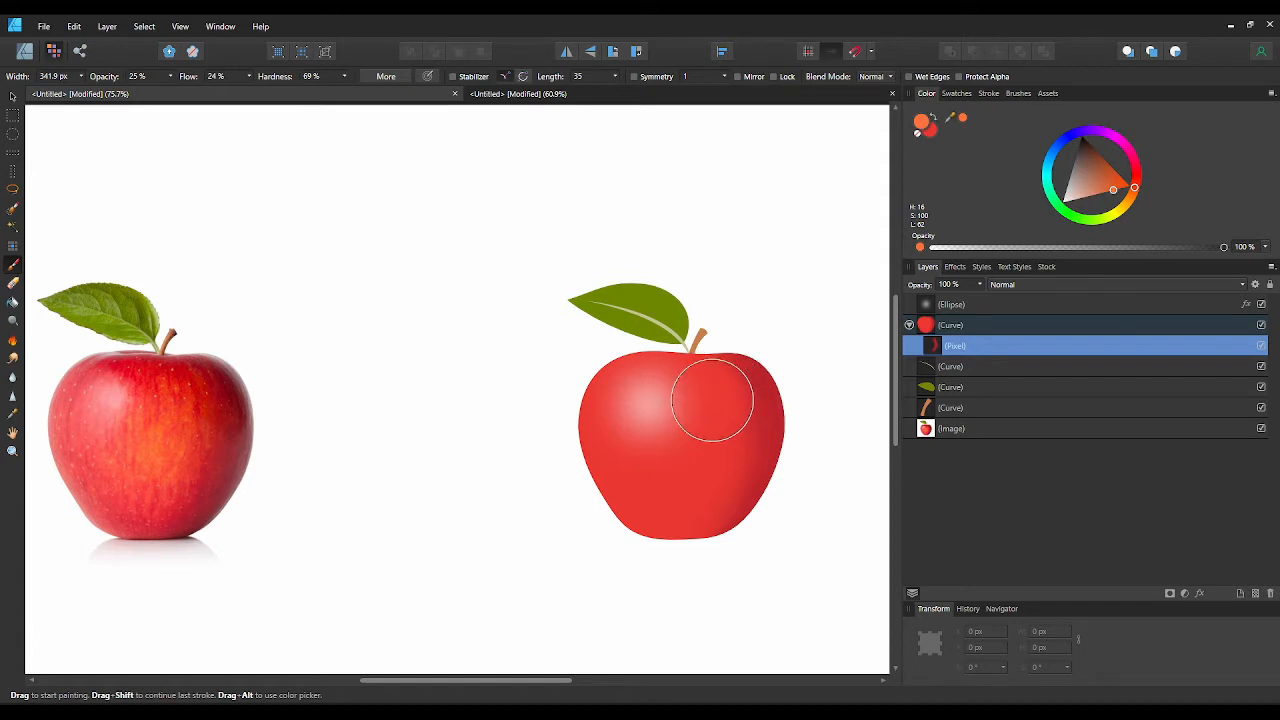
- Set the brush opacity to 100% and paint an orange glow in the middle of the apple body
click(162, 79)
click(171, 77)
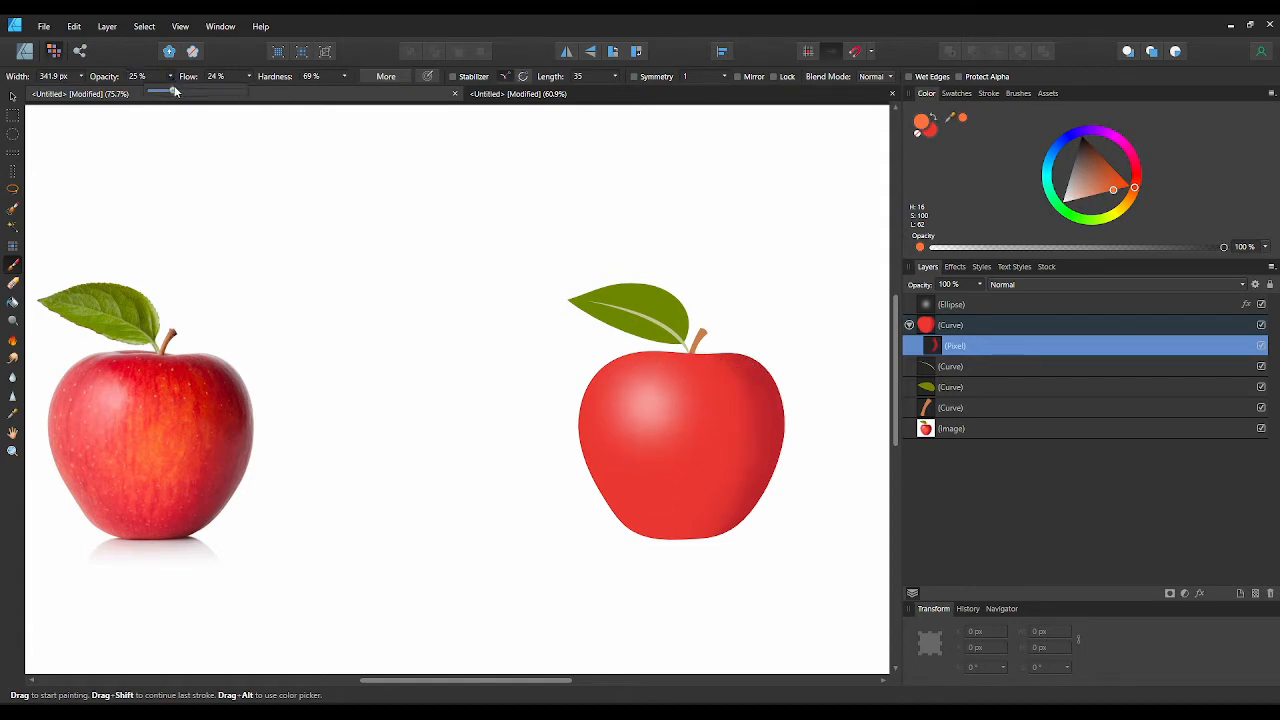
click(176, 80)
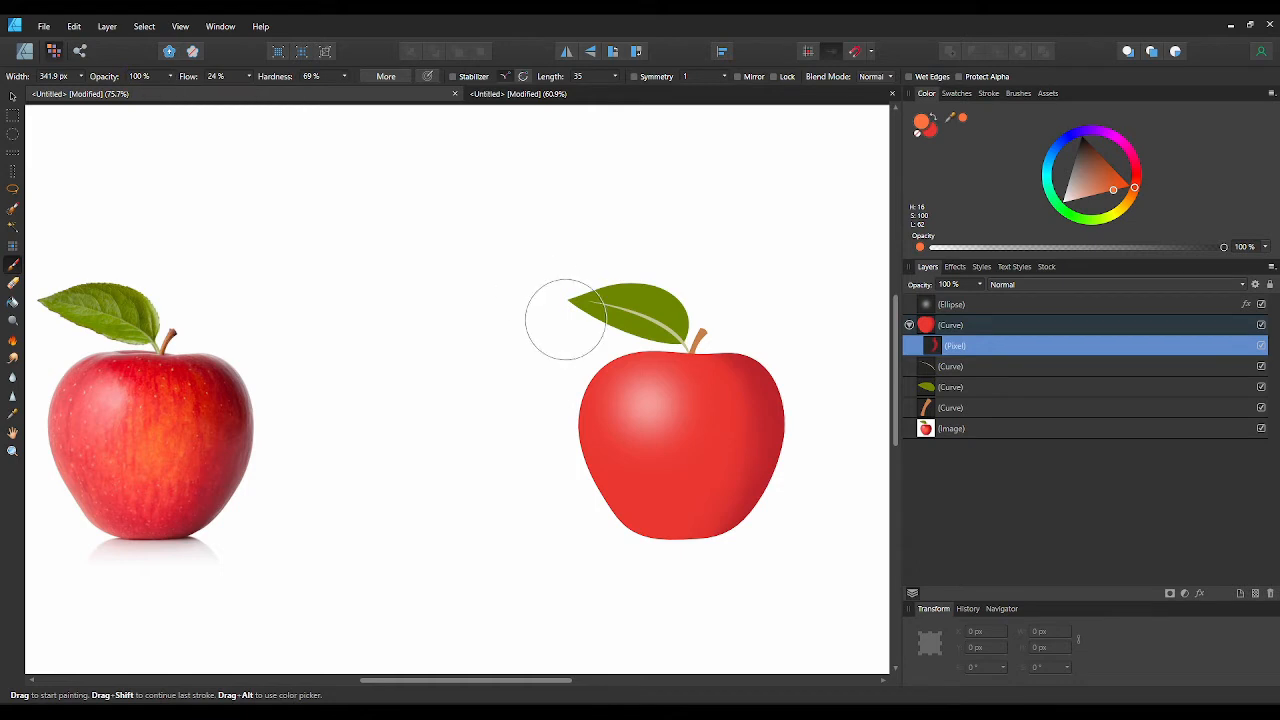
mouse_move(673, 458)
mouse_down()
mouse_move(674, 530)
mouse_move(699, 509)
mouse_move(672, 502)
mouse_move(668, 531)
mouse_move(709, 536)
mouse_move(763, 581)
mouse_up()
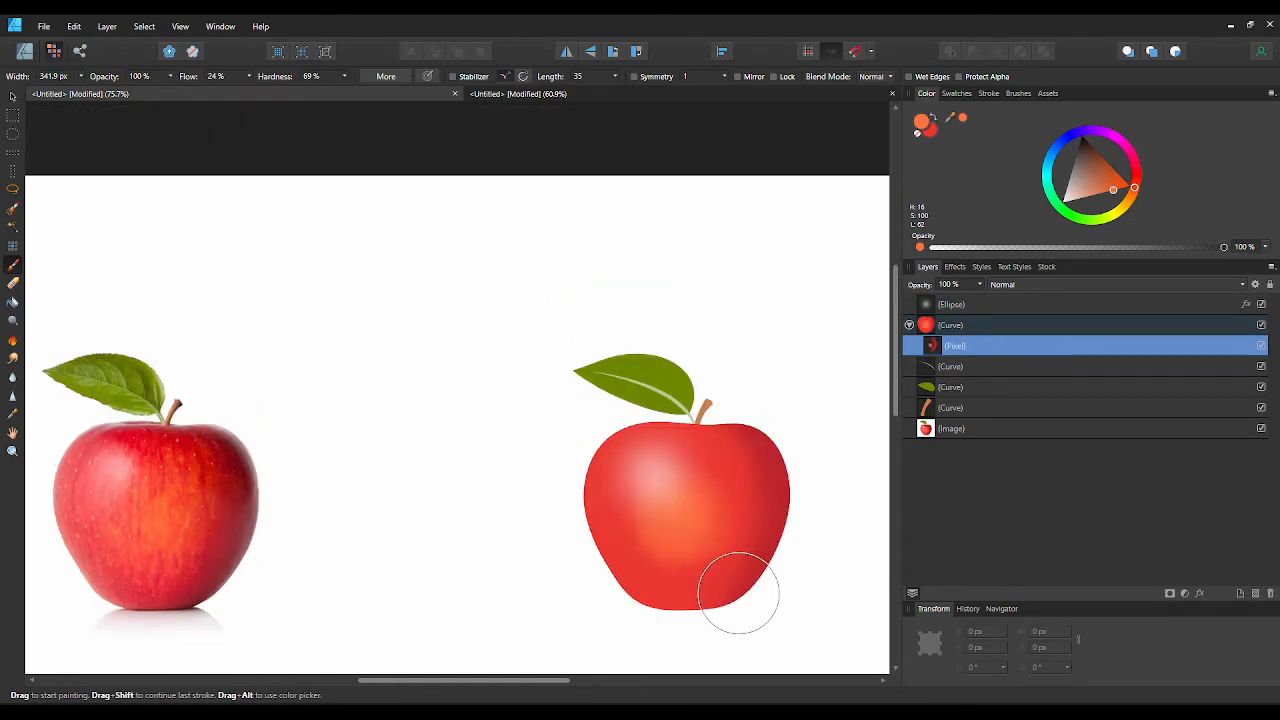
scroll(739, 592, up, 5)
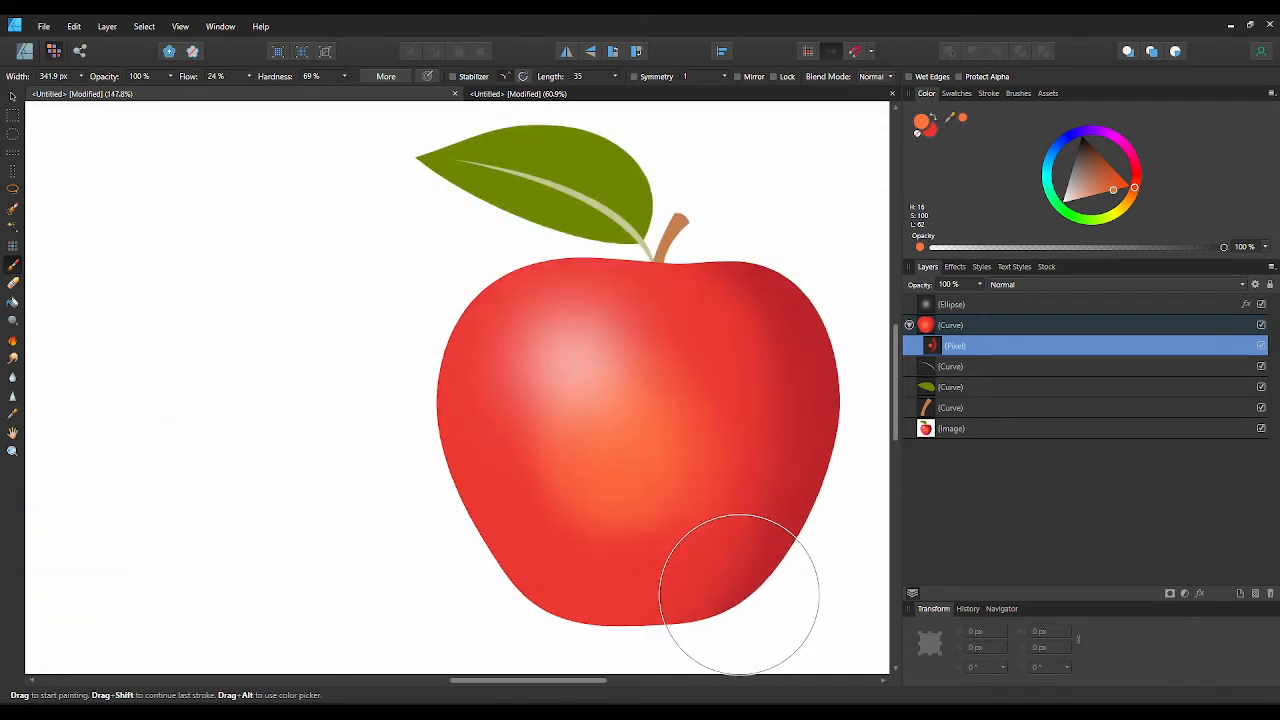
scroll(739, 594, down, 5)
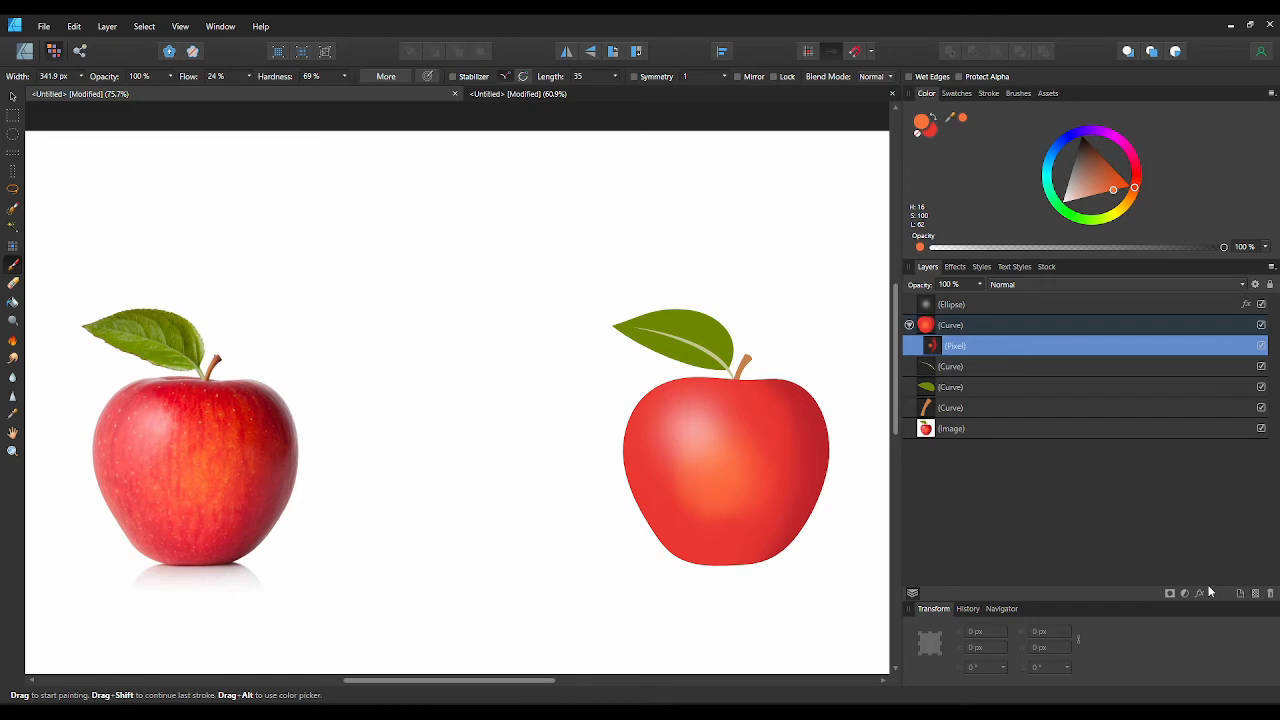
- Add a second pixel layer inside the apple body curve and use the pinkish red sampled from the photo apple's left side as brush color
click(1257, 594)
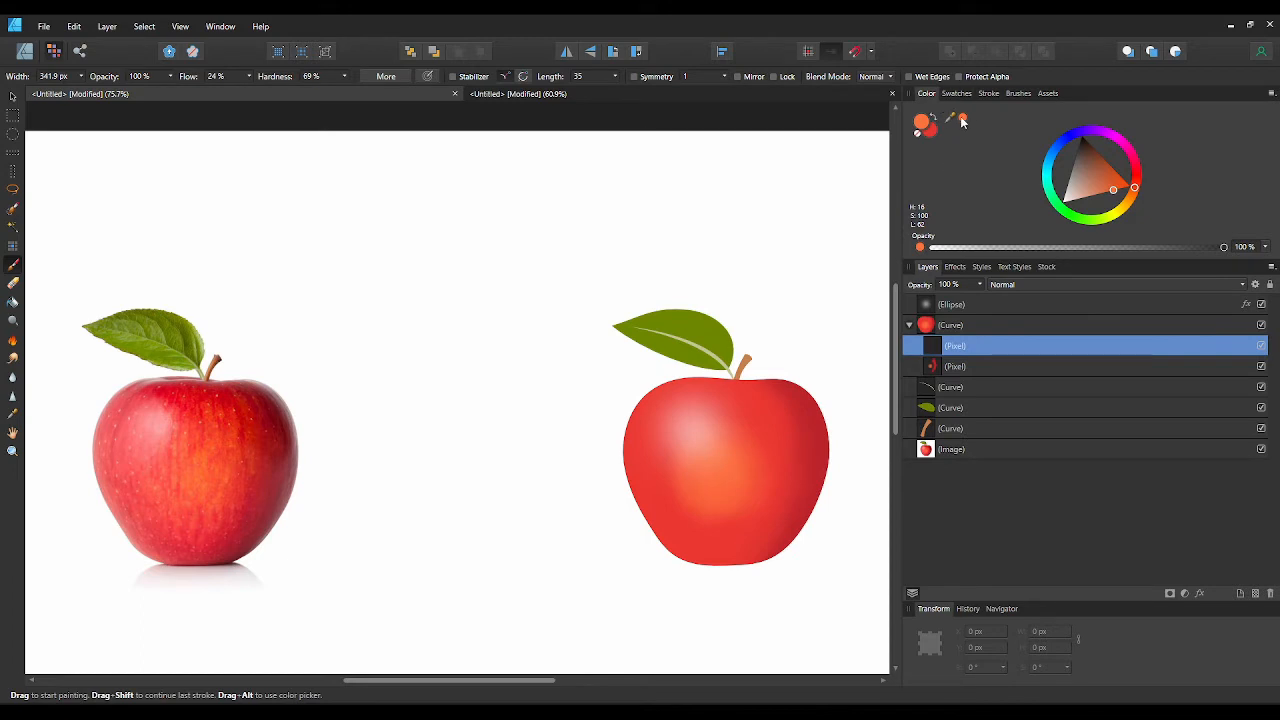
mouse_move(963, 121)
mouse_down()
mouse_move(12, 525)
mouse_move(110, 478)
mouse_up()
click(963, 121)
- Reduce the brush to 210 px and paint pinkish red along the apple's left edge down to its base
key(bracketleft)
key(bracketleft)
key(bracketleft)
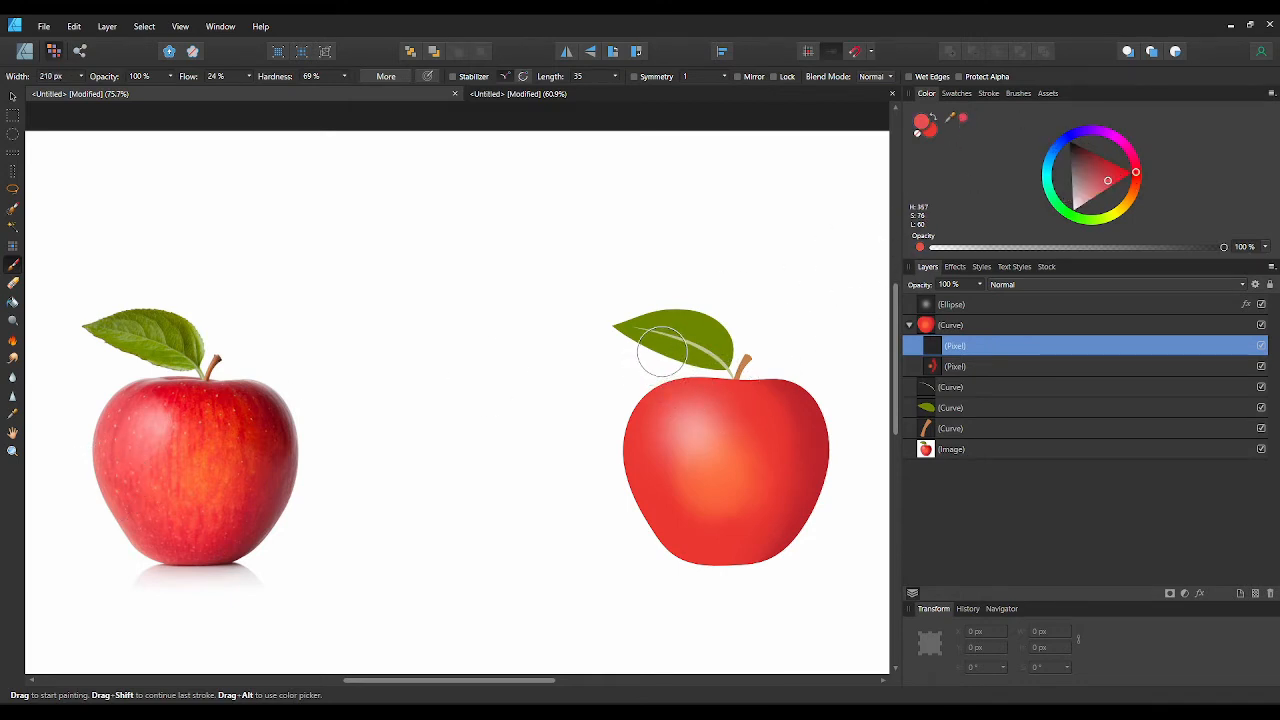
mouse_move(624, 410)
mouse_down()
mouse_move(626, 493)
mouse_move(700, 593)
mouse_up()
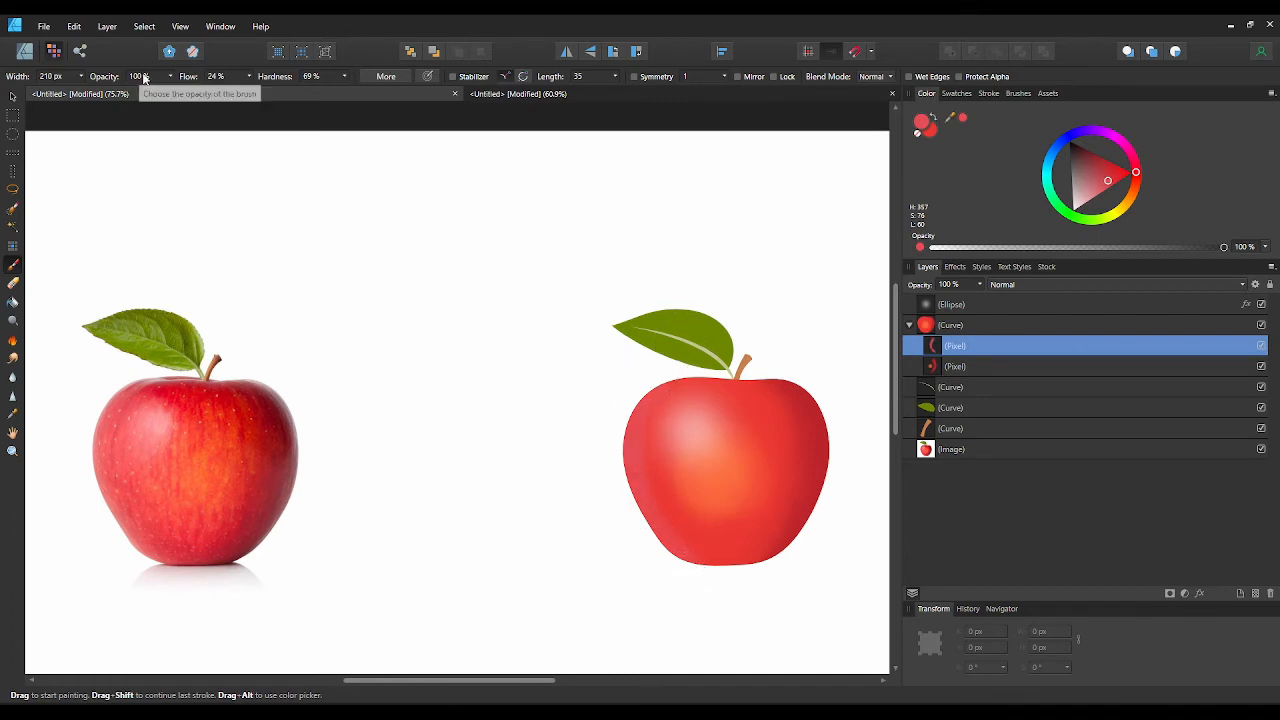
- Set the brush opacity to 50% and paint more pinkish red along the left and lower left edge of the apple
key(5)
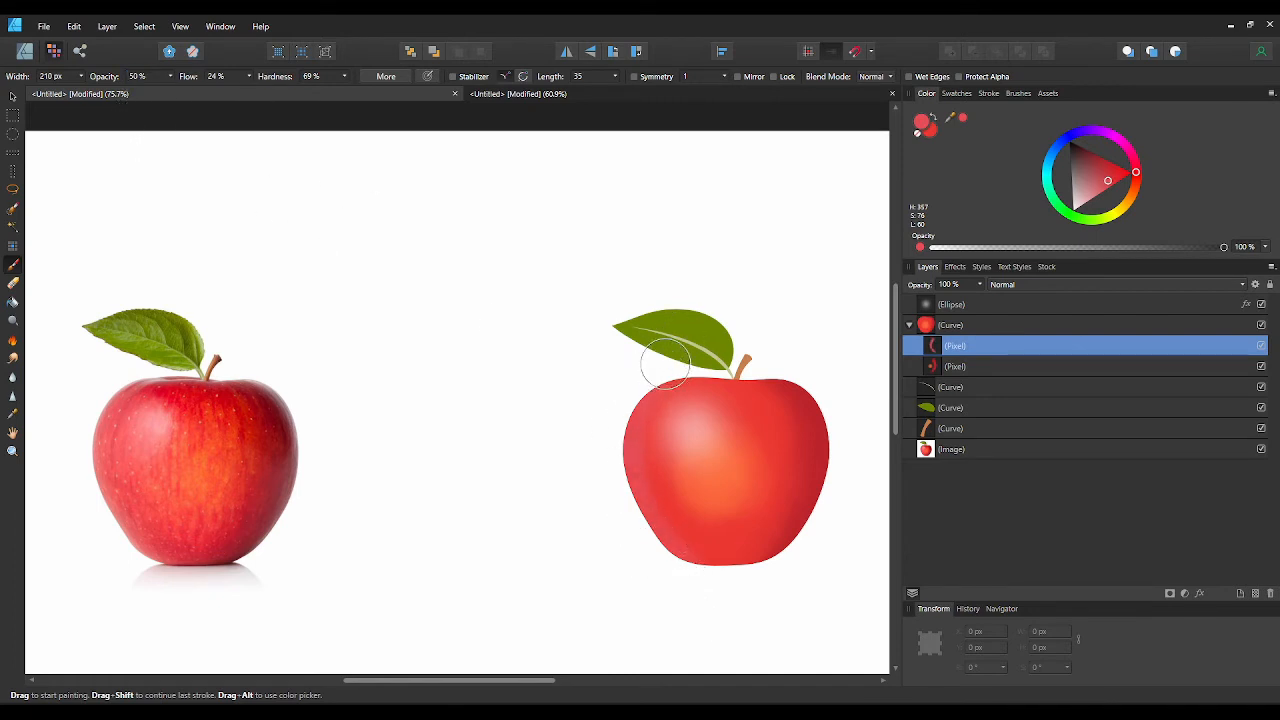
drag(633, 408, 635, 492)
scroll(609, 541, up, 3)
drag(609, 541, 391, 480)
scroll(403, 506, up, 1)
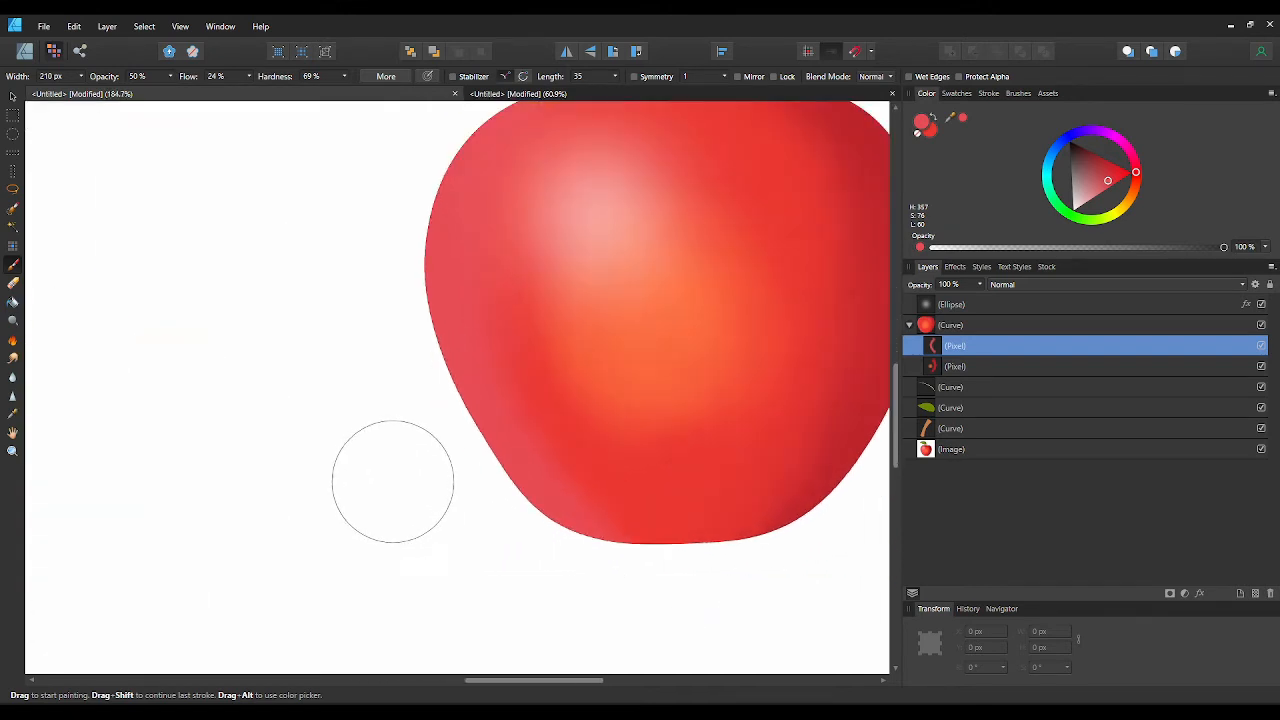
scroll(490, 580, down, 3)
scroll(506, 582, down, 3)
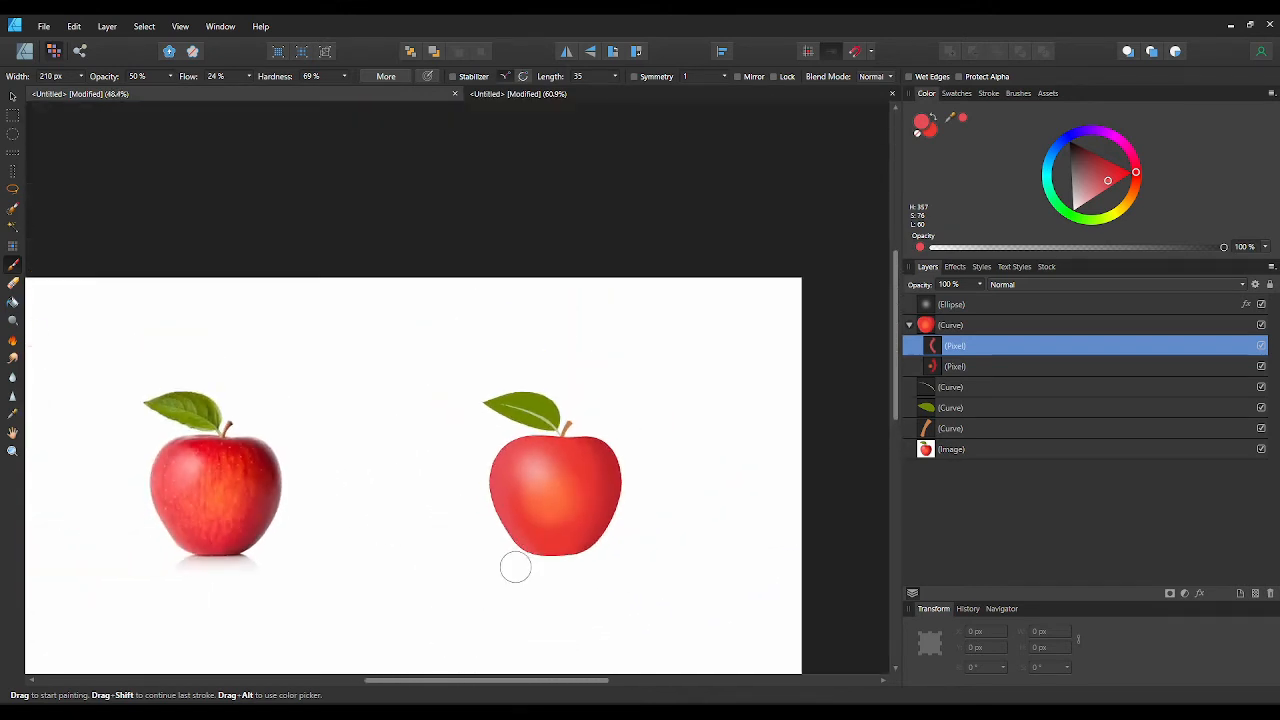
- Set the brush opacity to 25%, enlarge the brush to 359 px, and softly blend the pinkish red on the apple's left side
click(142, 77)
text(25)
key(Return)
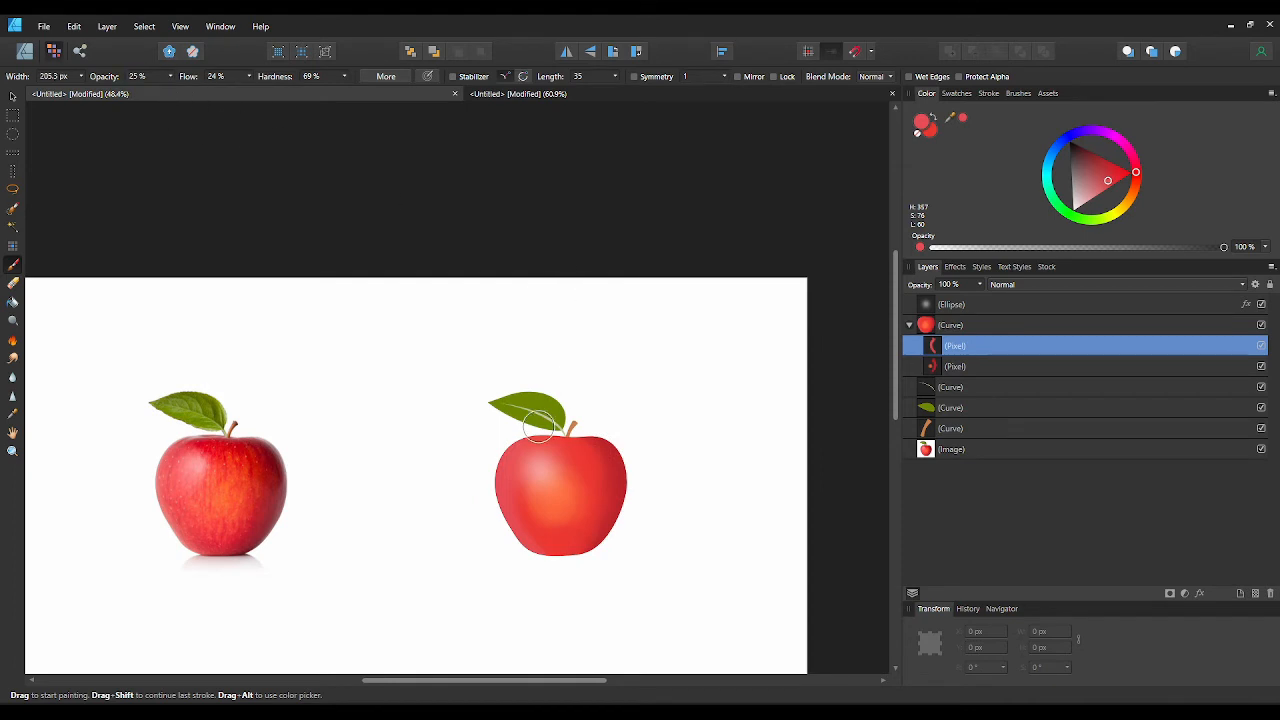
key(bracketright)
key(bracketright)
key(bracketright)
scroll(515, 390, up, 2)
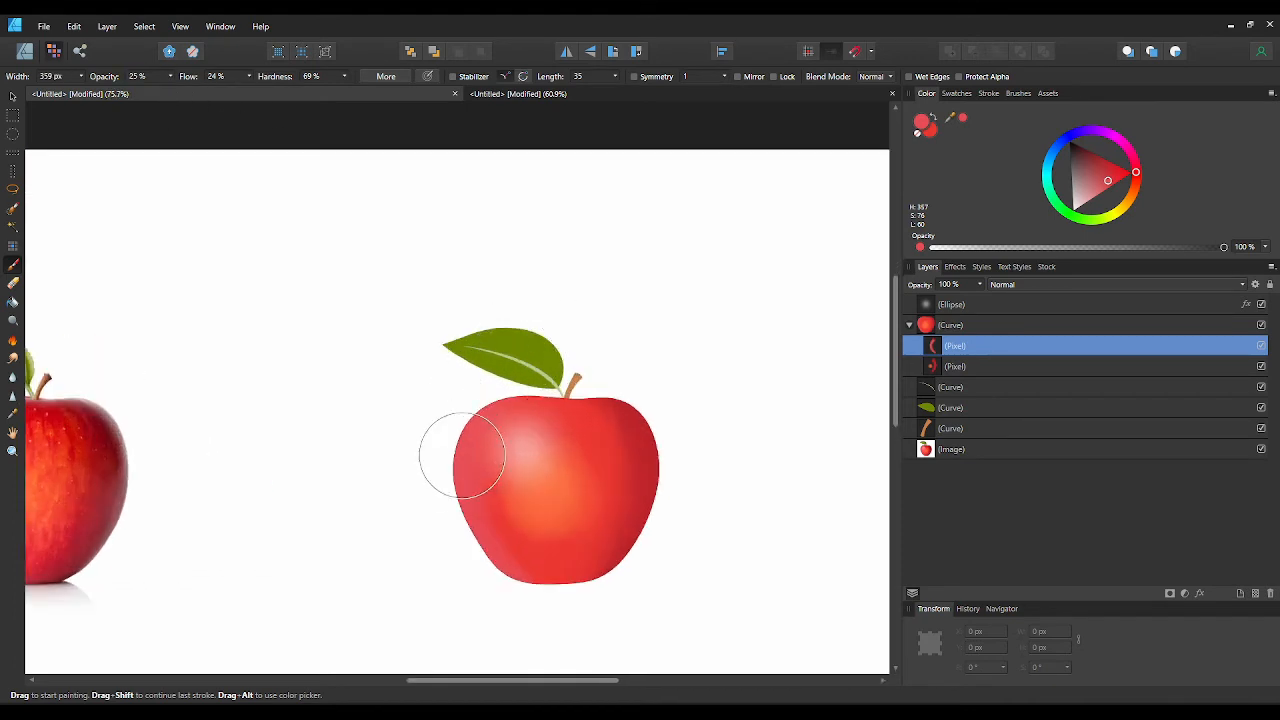
scroll(654, 563, down, 1)
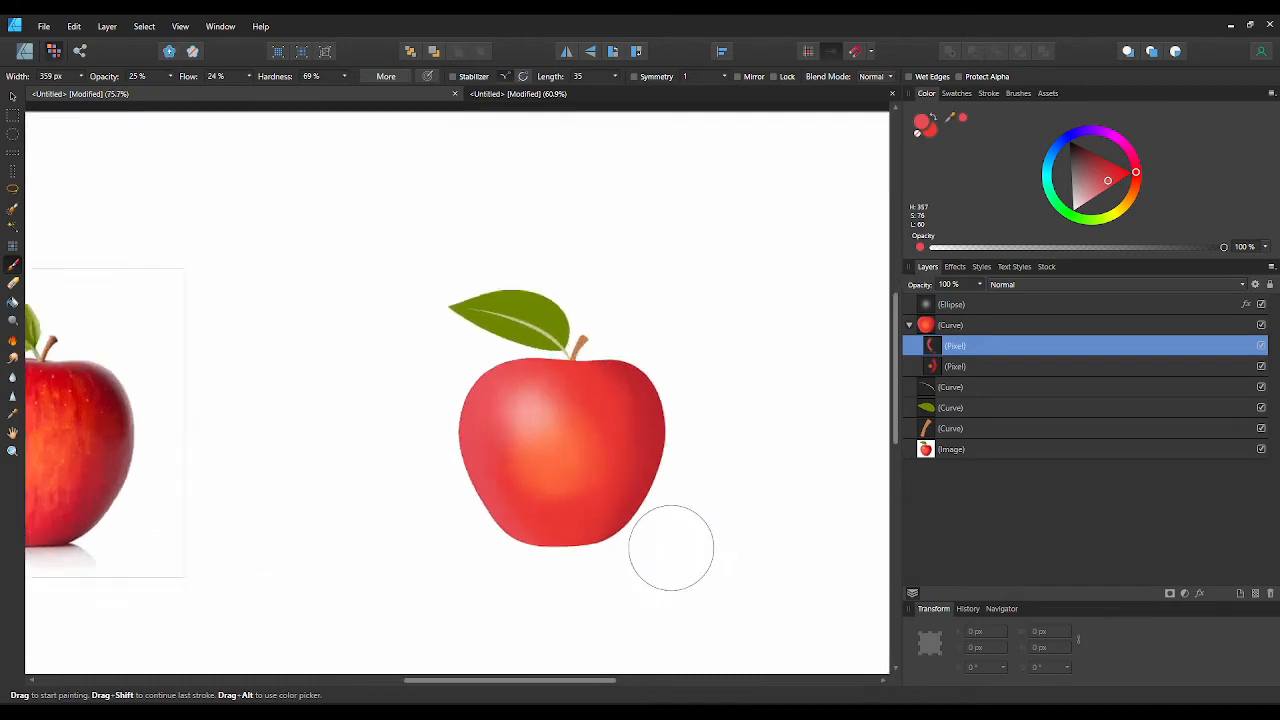
scroll(671, 548, up, 3)
scroll(630, 560, down, 5)
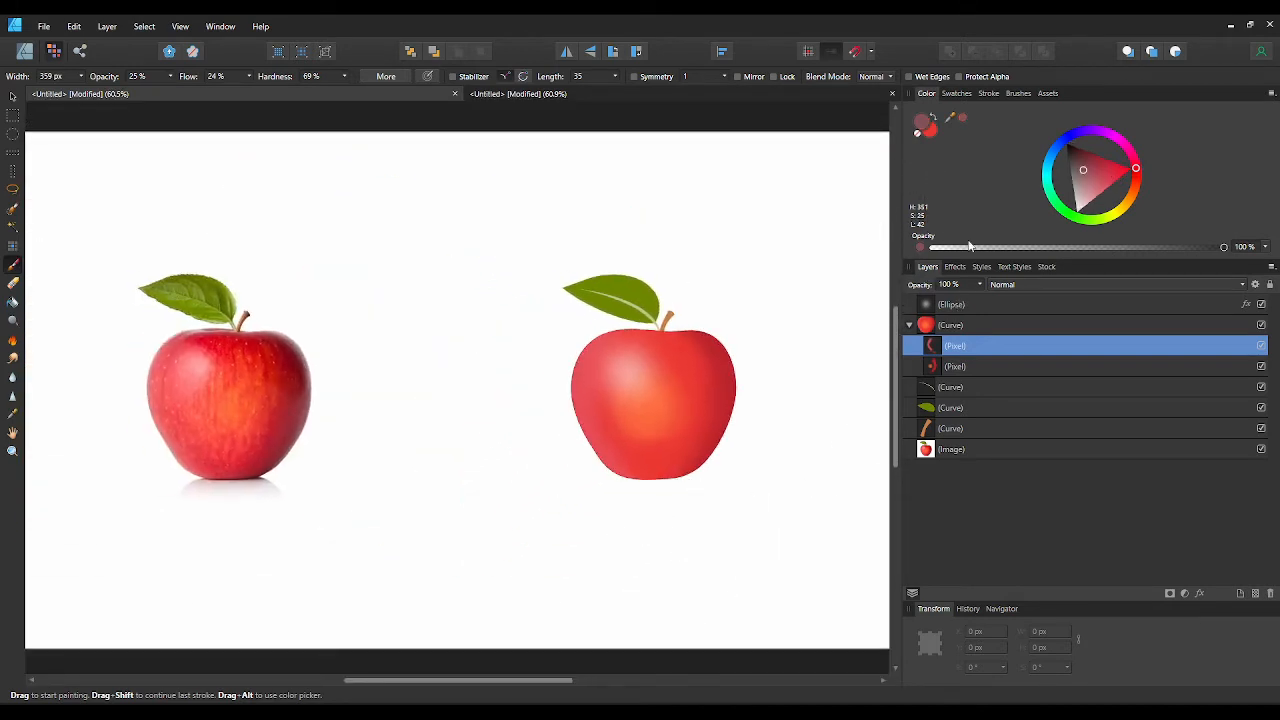
- Load the 128 px brush with 85% flow from the Textures brush category and try it on the apple body
click(1017, 93)
click(969, 111)
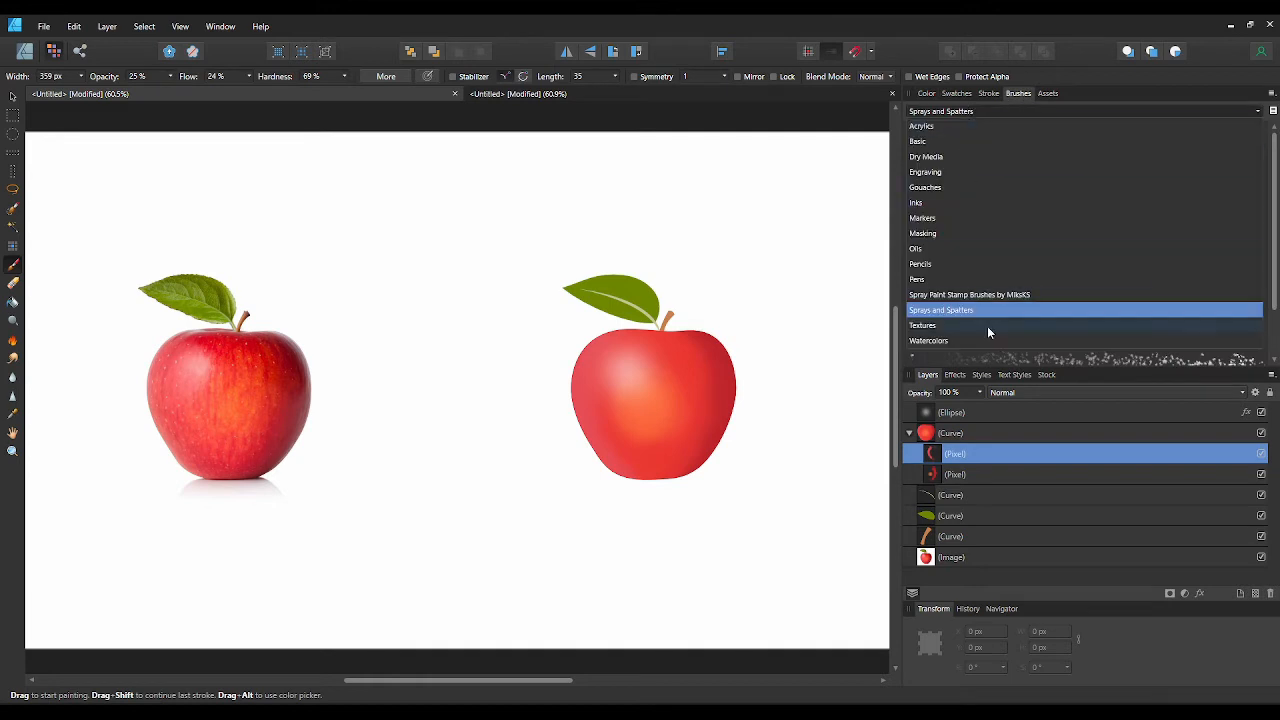
click(961, 325)
scroll(956, 328, down, 2)
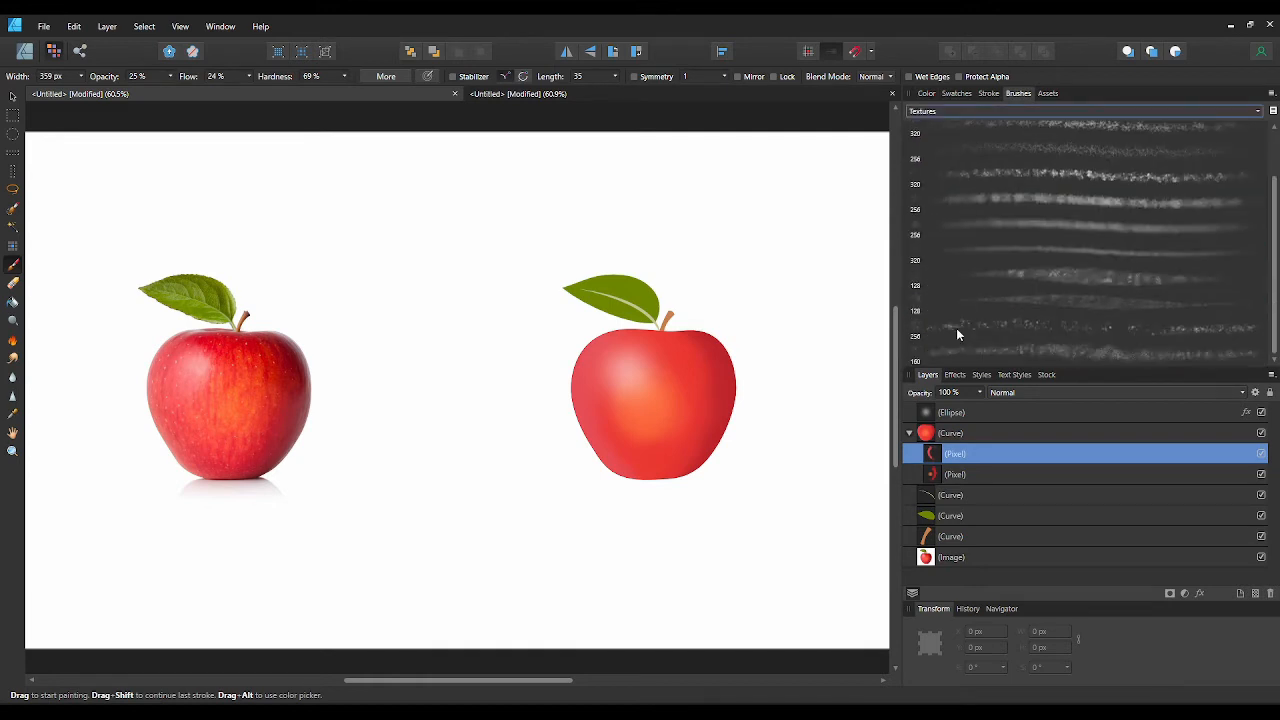
click(1050, 297)
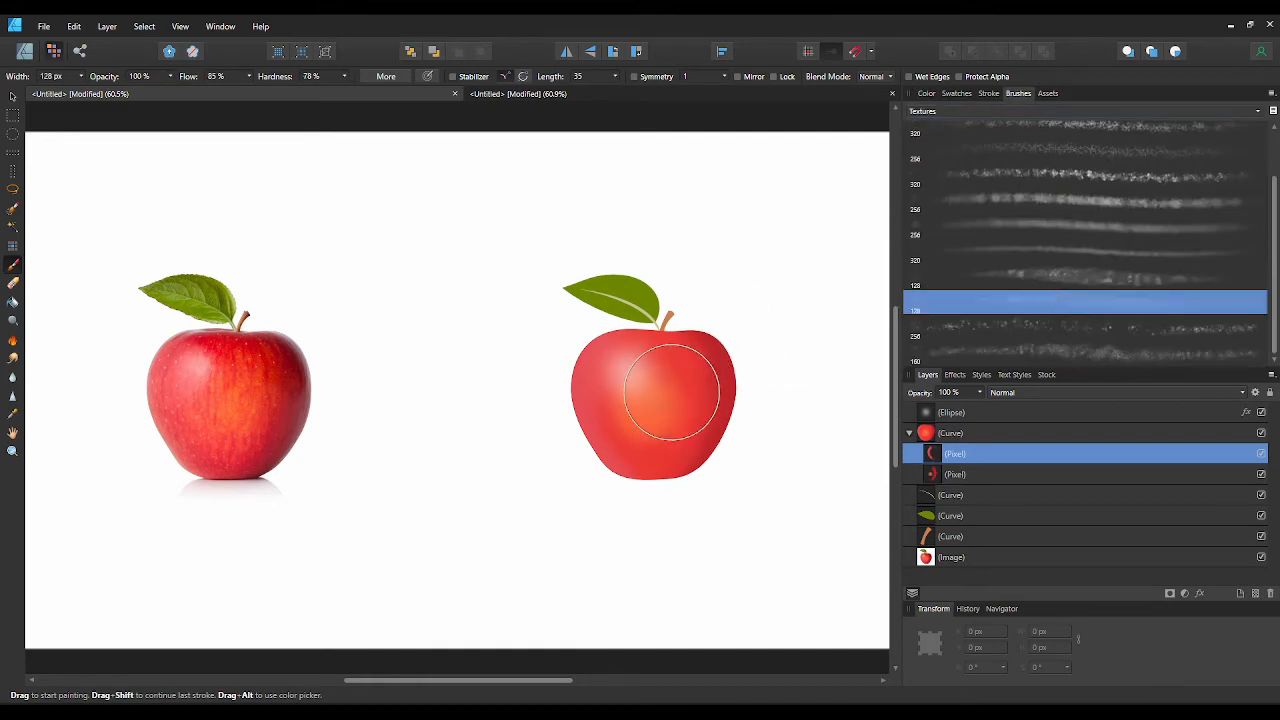
scroll(651, 423, up, 3)
scroll(654, 432, down, 3)
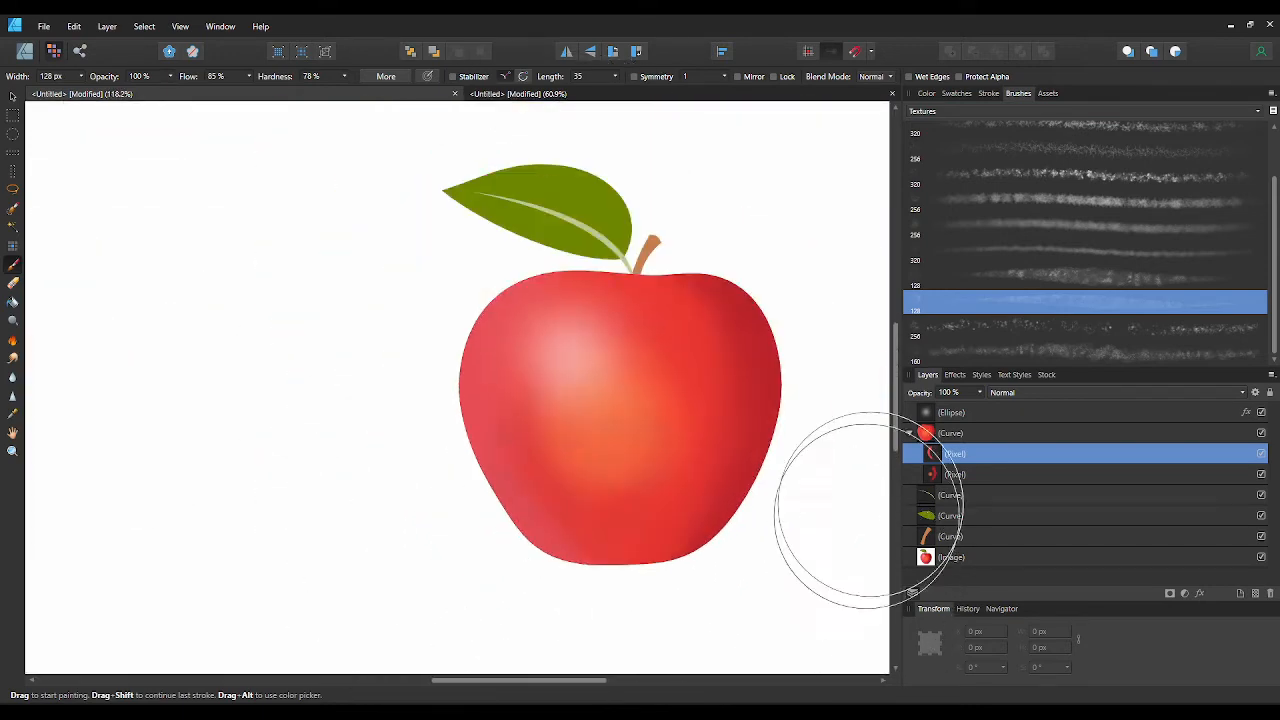
- Try the 256 px texture brush with 0% hardness on the apple body and undo the stroke
click(1030, 328)
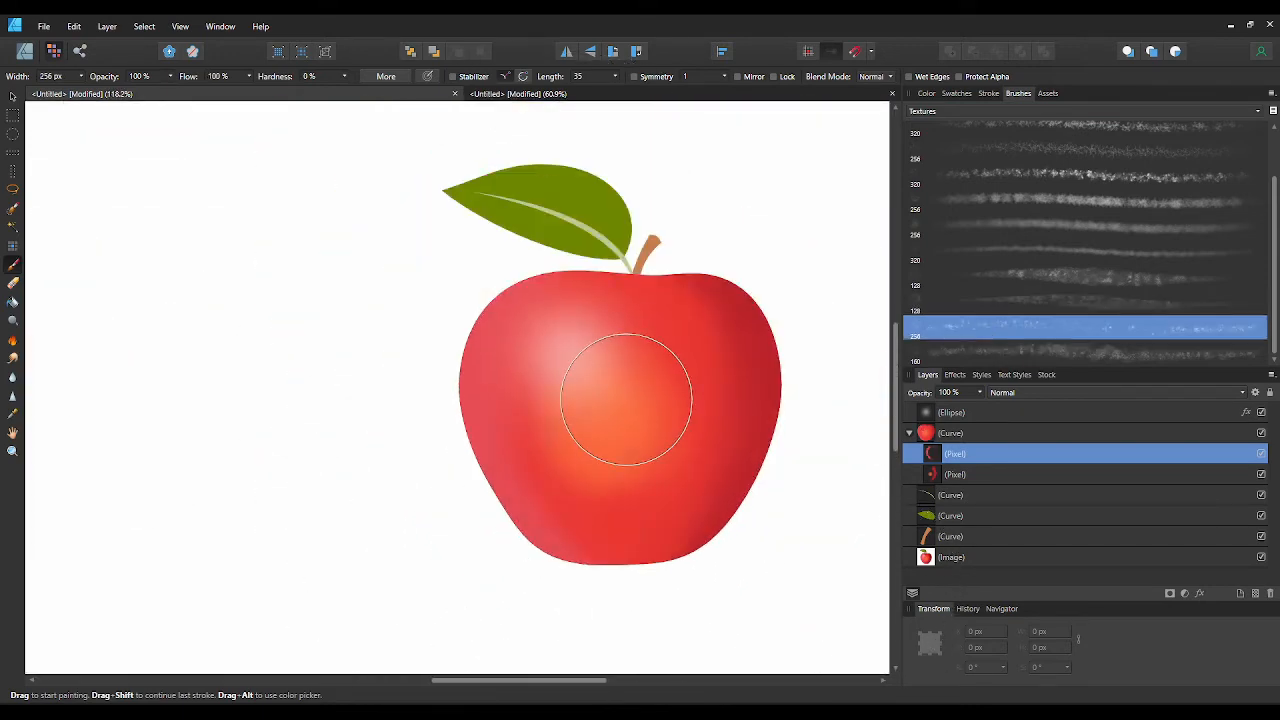
scroll(626, 432, up, 3)
scroll(629, 435, down, 5)
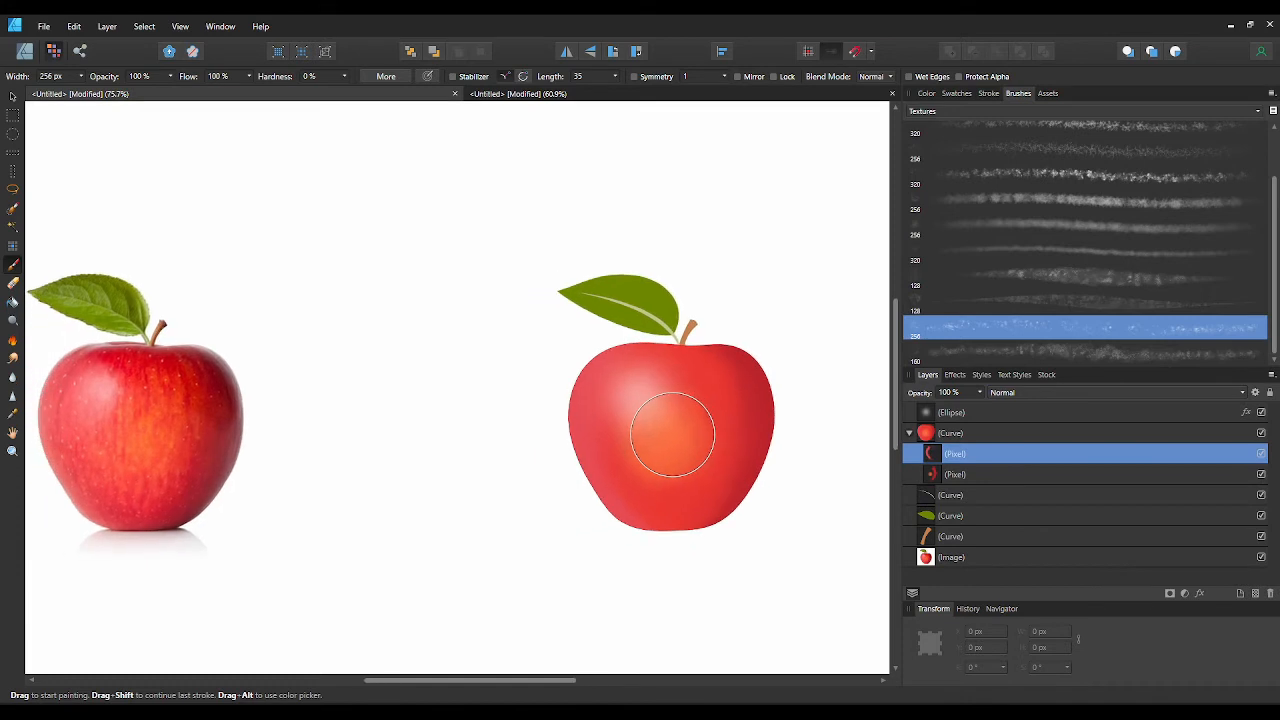
key(ctrl+z)
- Switch back to the 128 px texture brush and lightly texture the apple body
click(1038, 306)
scroll(740, 505, up, 3)
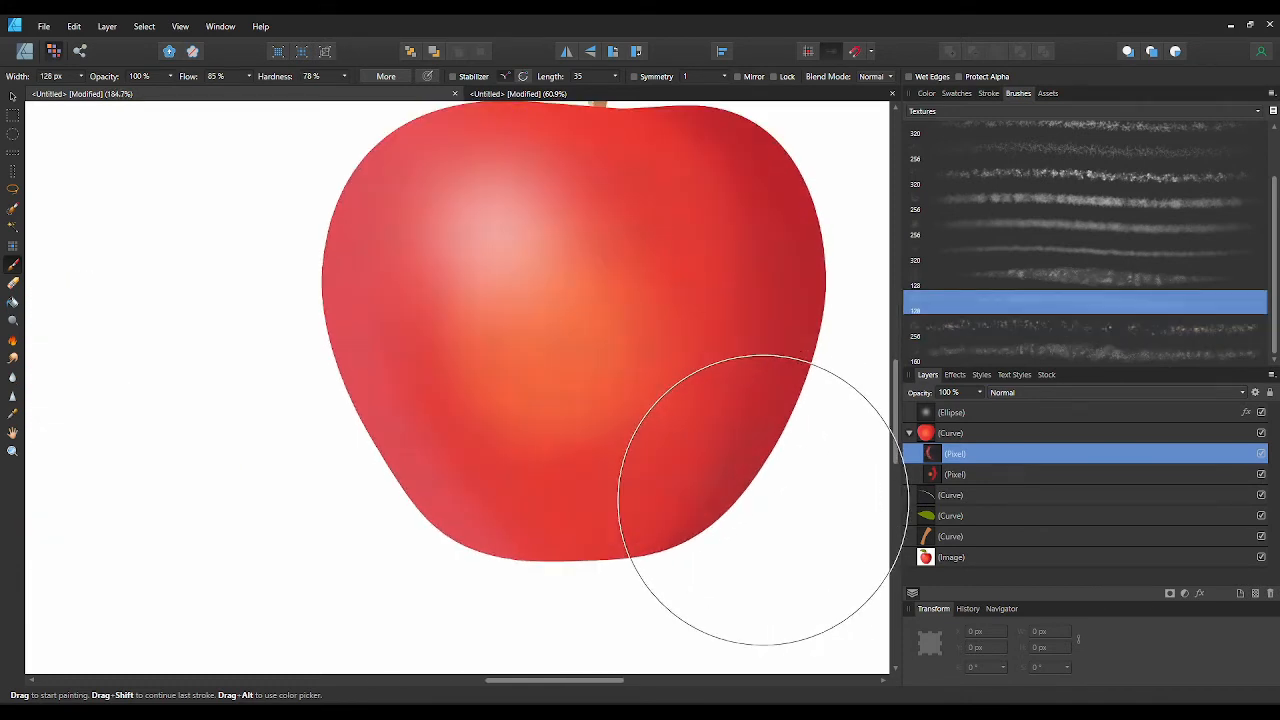
scroll(748, 517, down, 2)
scroll(577, 457, down, 1)
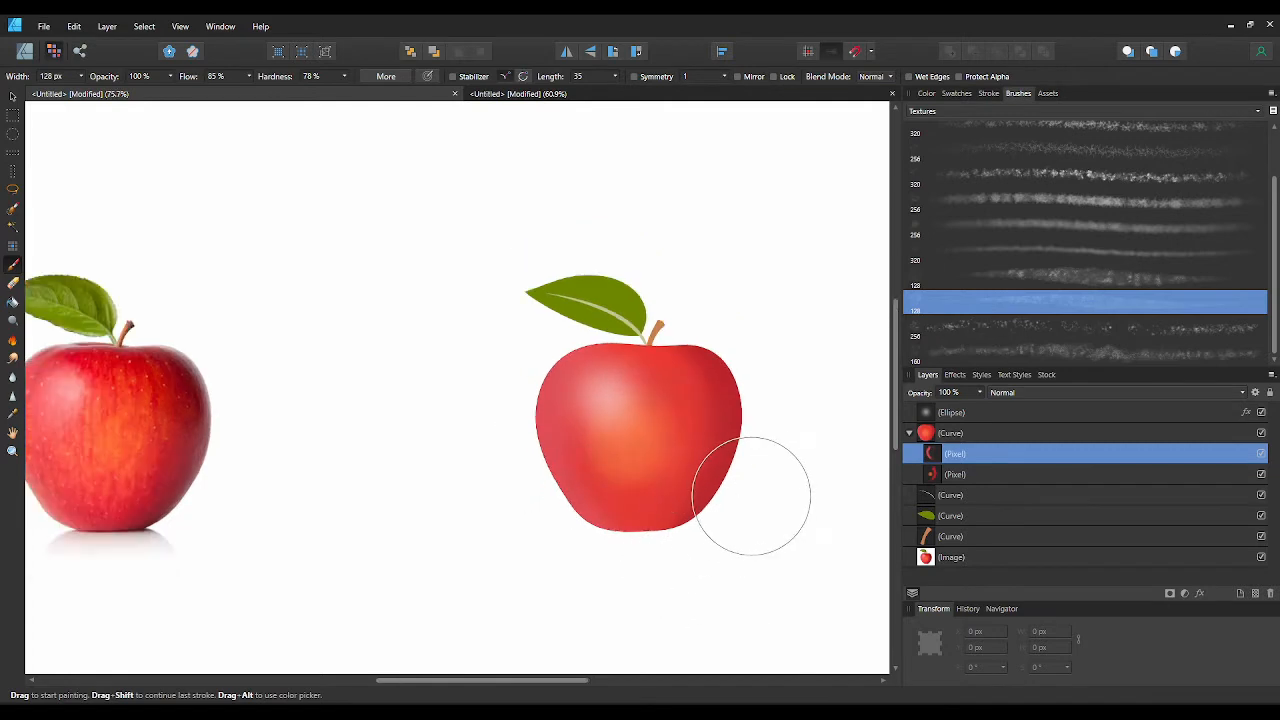
- Sample a light orange (H 10, S 100, L 68) from the photo apple and use it as the brush color
click(926, 93)
scroll(600, 371, left, 2)
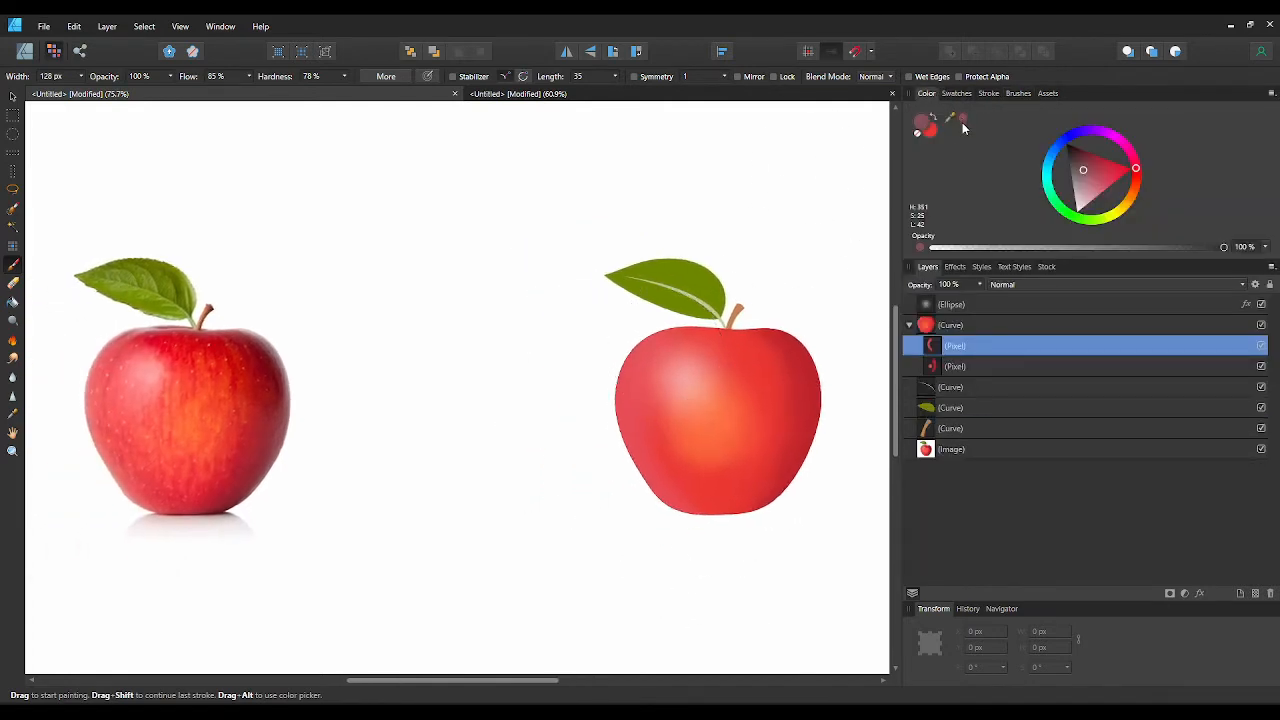
mouse_move(367, 434)
mouse_down()
mouse_move(172, 414)
mouse_move(160, 439)
mouse_up()
scroll(729, 382, right, 1)
drag(730, 382, 718, 379)
click(962, 118)
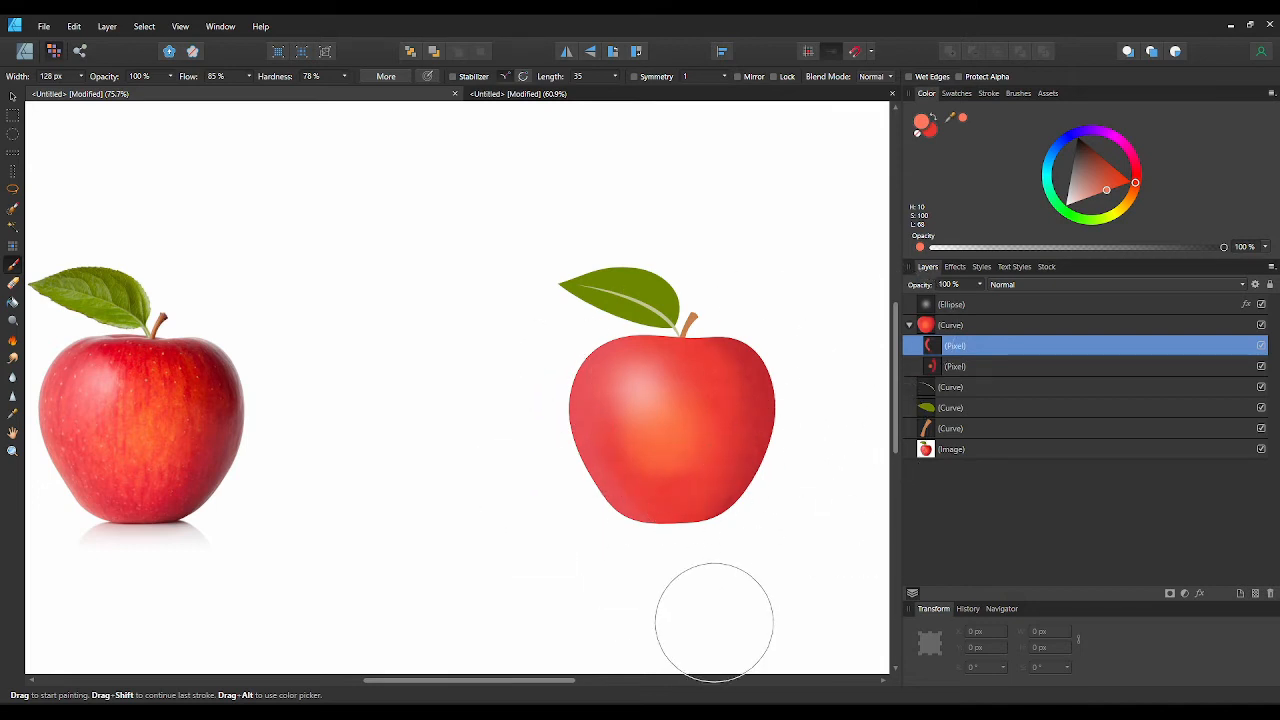
- Paint subtle light orange texture over the apple body with the 128 px texture brush
scroll(714, 620, up, 3)
drag(714, 620, 682, 719)
scroll(686, 571, up, 1)
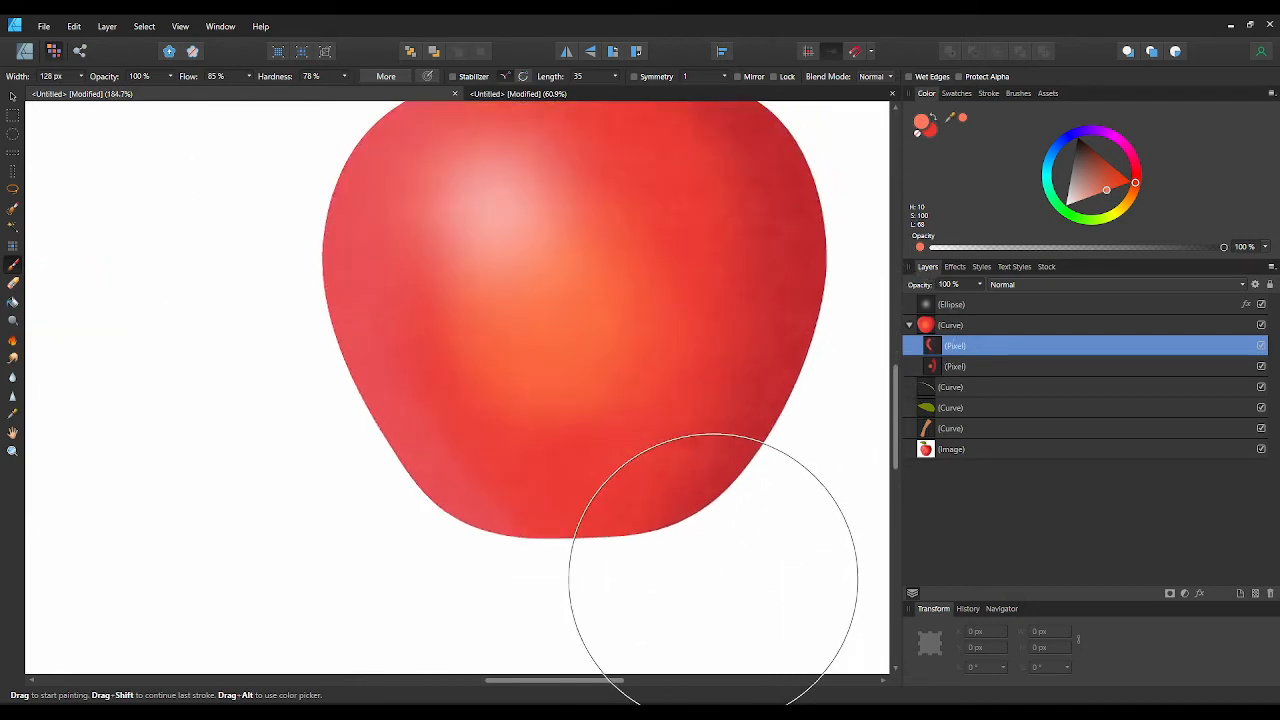
scroll(714, 586, down, 5)
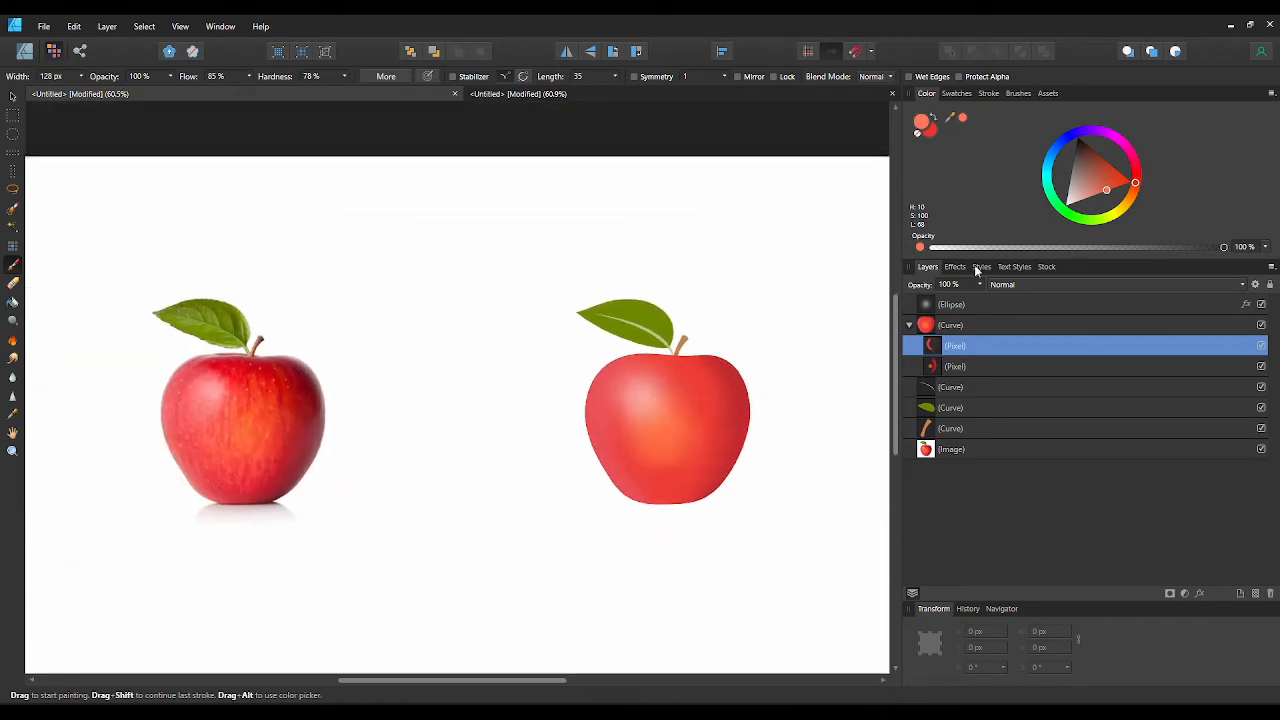
- Try the 320 px and 256 px texture brushes from the Textures category on the apple body
click(1016, 94)
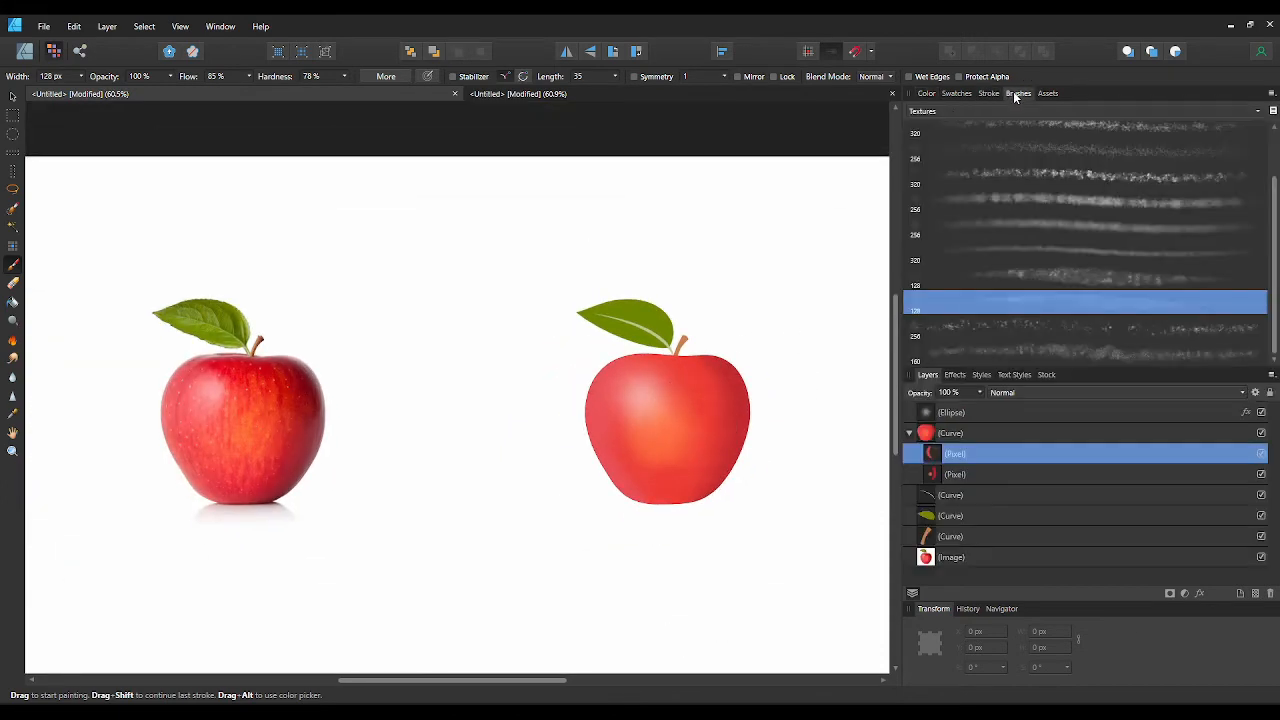
scroll(1020, 277, up, 2)
click(1026, 223)
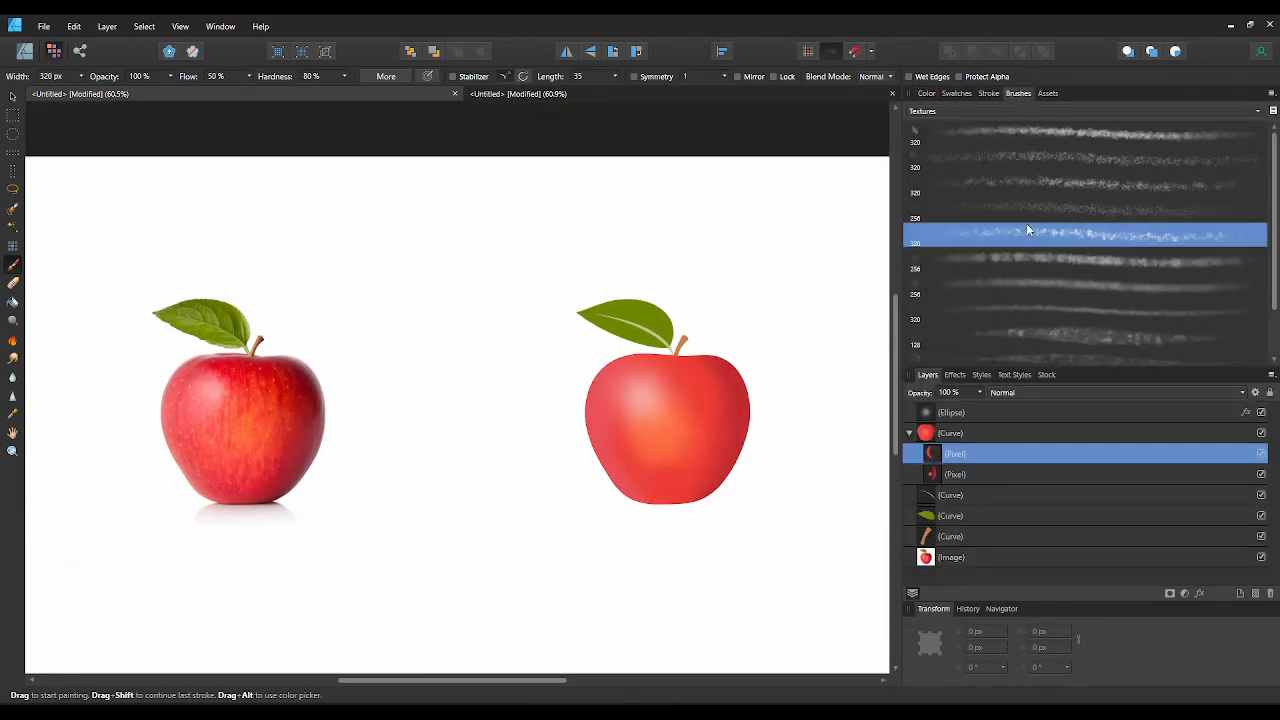
scroll(1026, 223, up, 1)
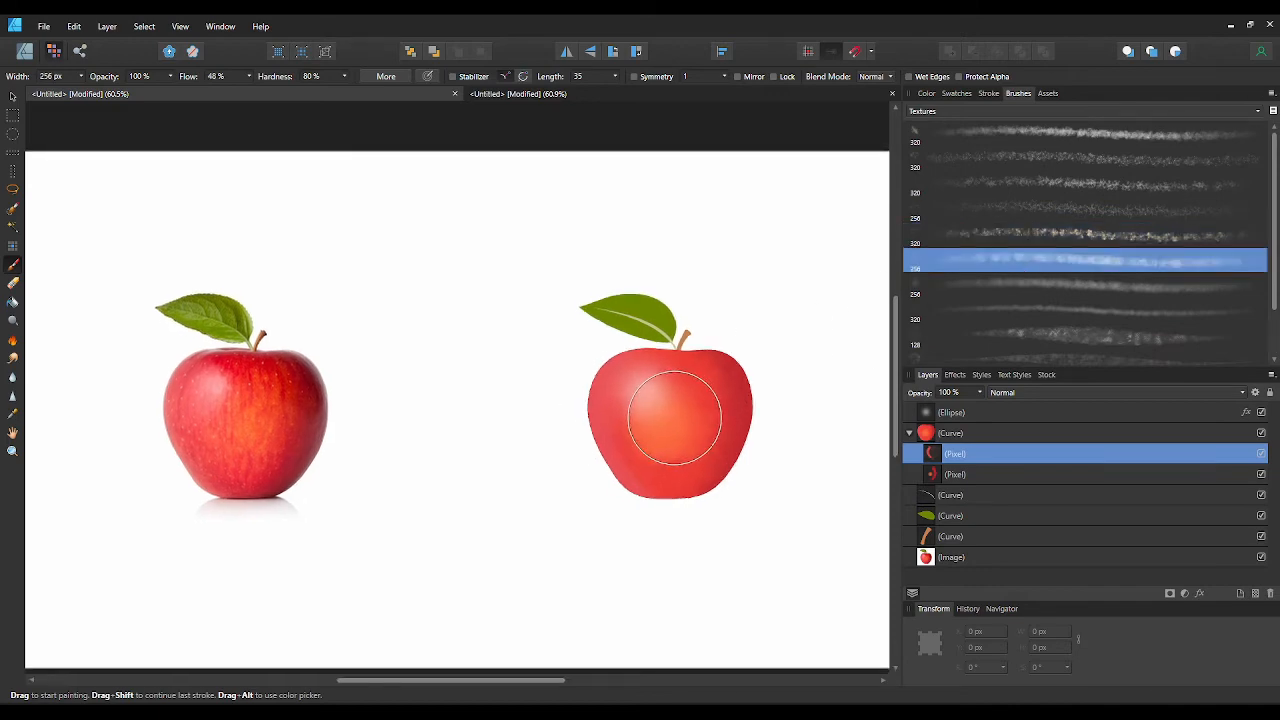
scroll(673, 415, up, 1)
scroll(675, 416, down, 1)
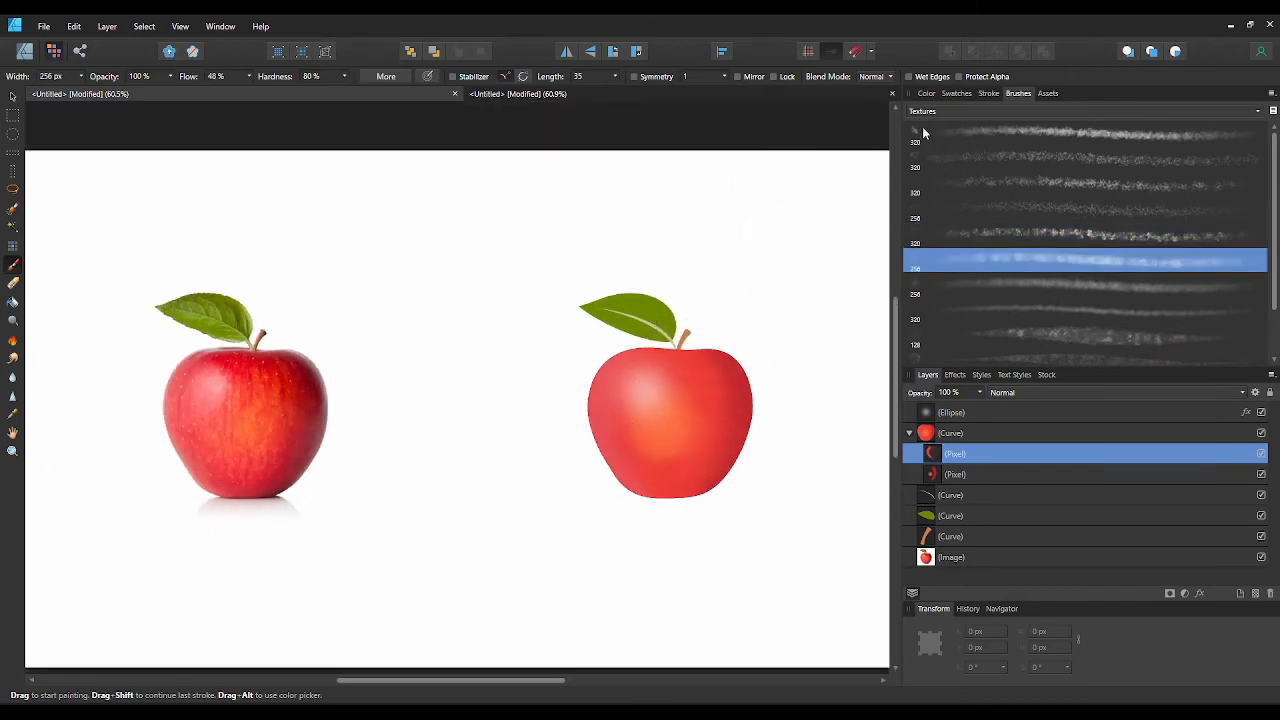
- Sample a color from the photo apple's upper center and paint texture over the apple's glow with the 160 px, 10% flow texture brush
click(928, 93)
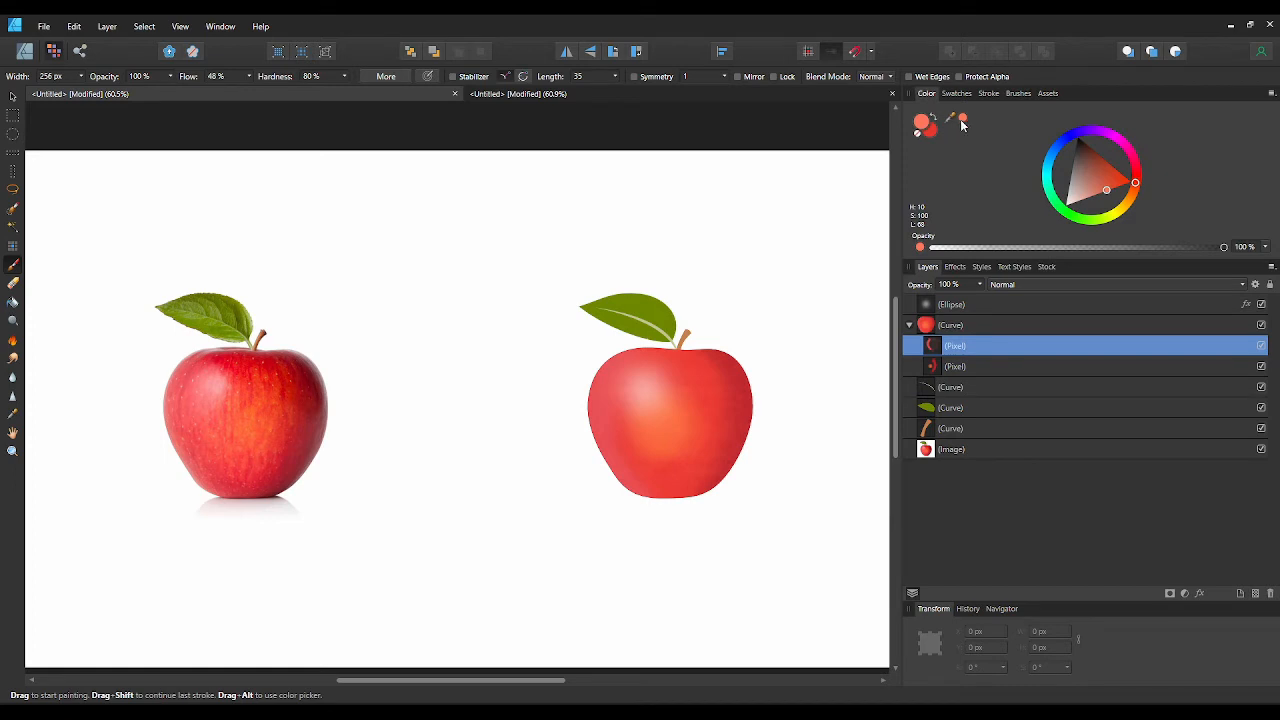
mouse_move(951, 119)
mouse_down()
mouse_move(551, 400)
mouse_move(256, 413)
mouse_move(238, 404)
mouse_move(244, 387)
mouse_up()
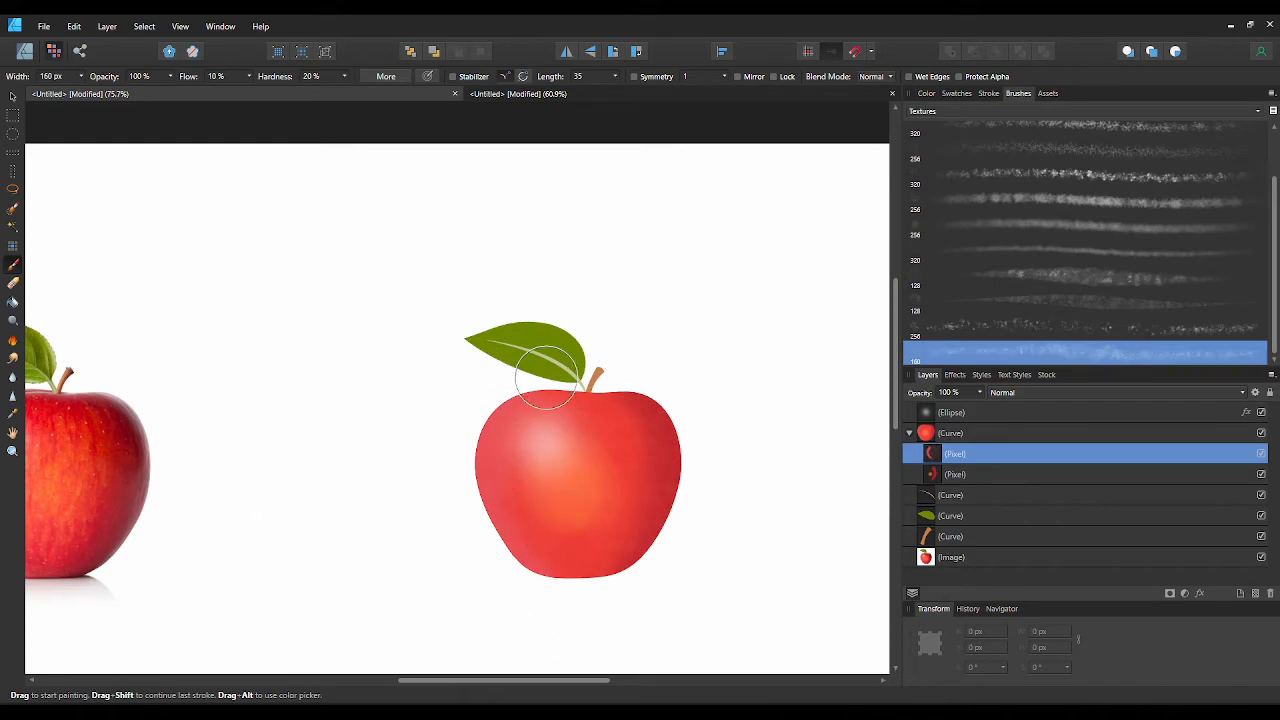
scroll(665, 563, up, 5)
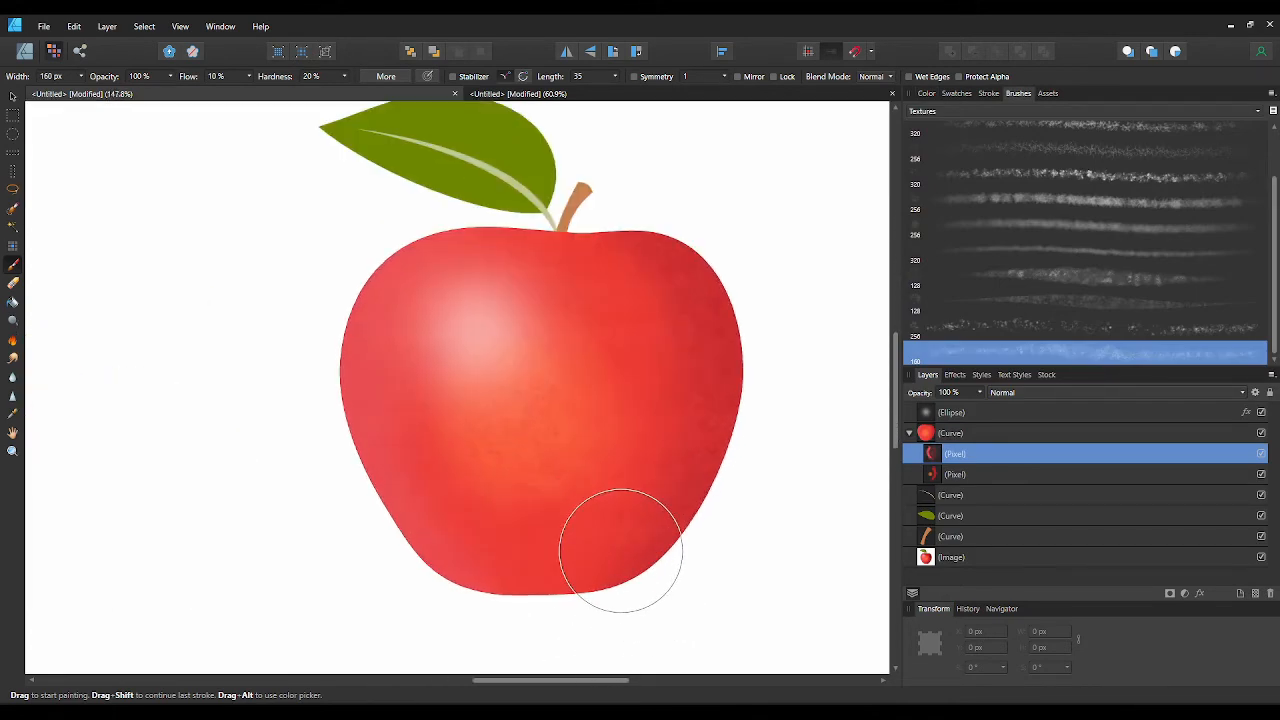
scroll(620, 550, down, 6)
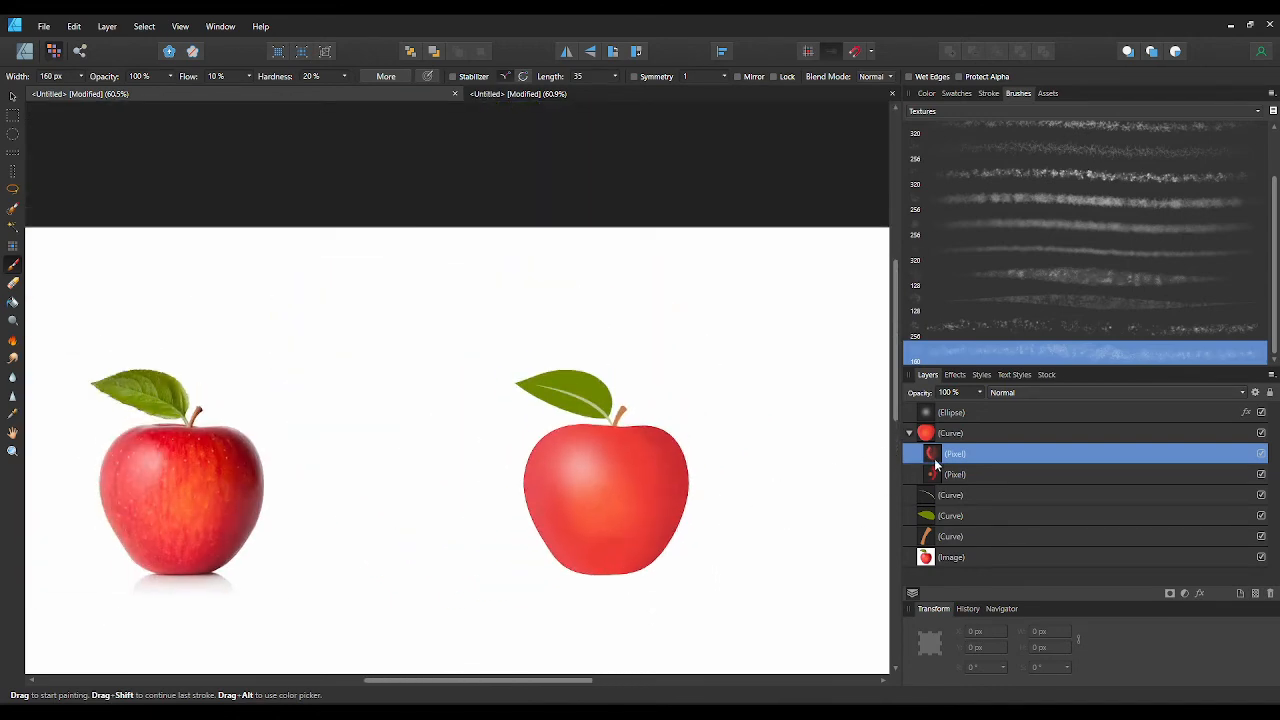
- Move the upper pixel layer below the other one inside the apple body and load a 200 px speckle brush from Sprays and Spatters
mouse_move(943, 478)
mouse_down()
mouse_move(942, 497)
mouse_move(920, 488)
mouse_up()
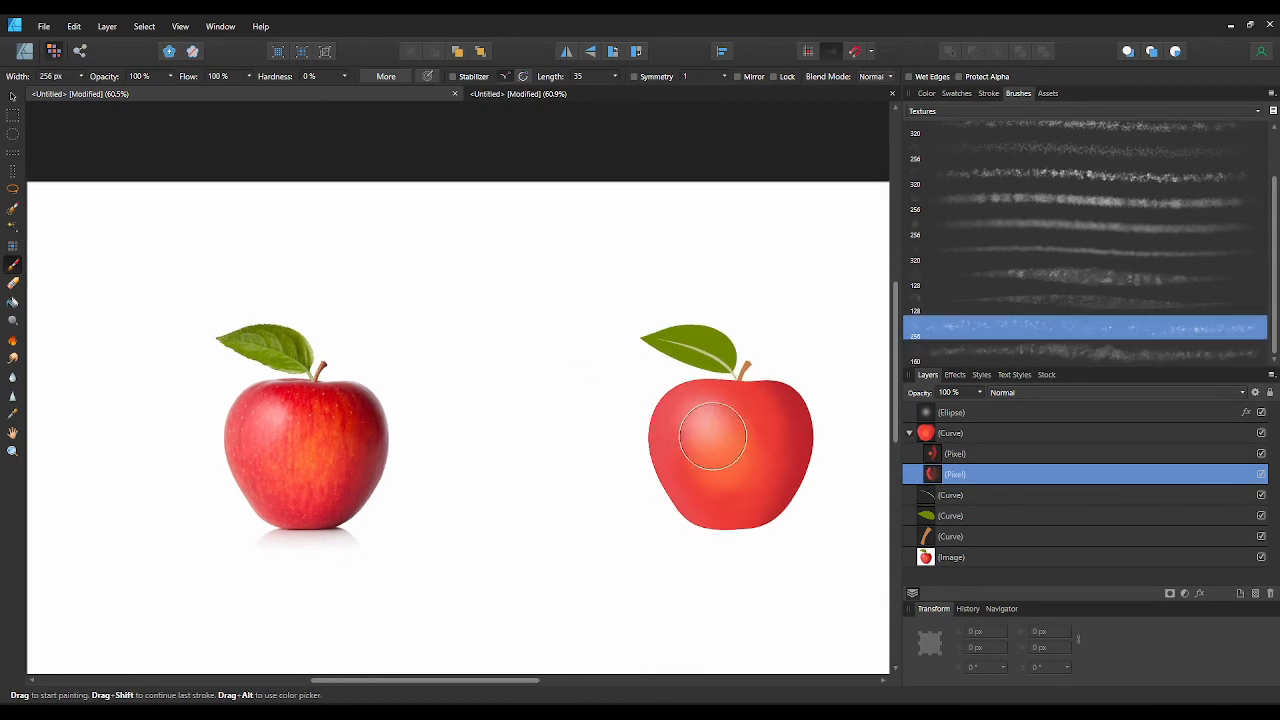
click(975, 111)
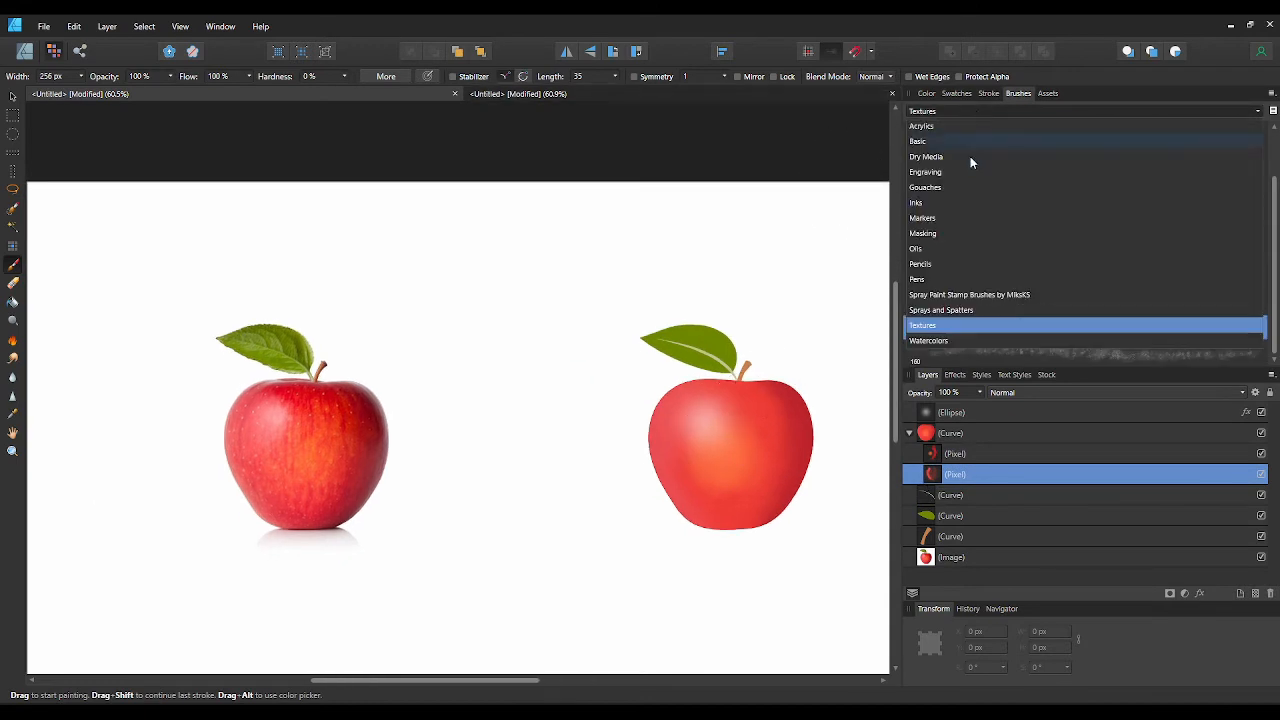
click(968, 311)
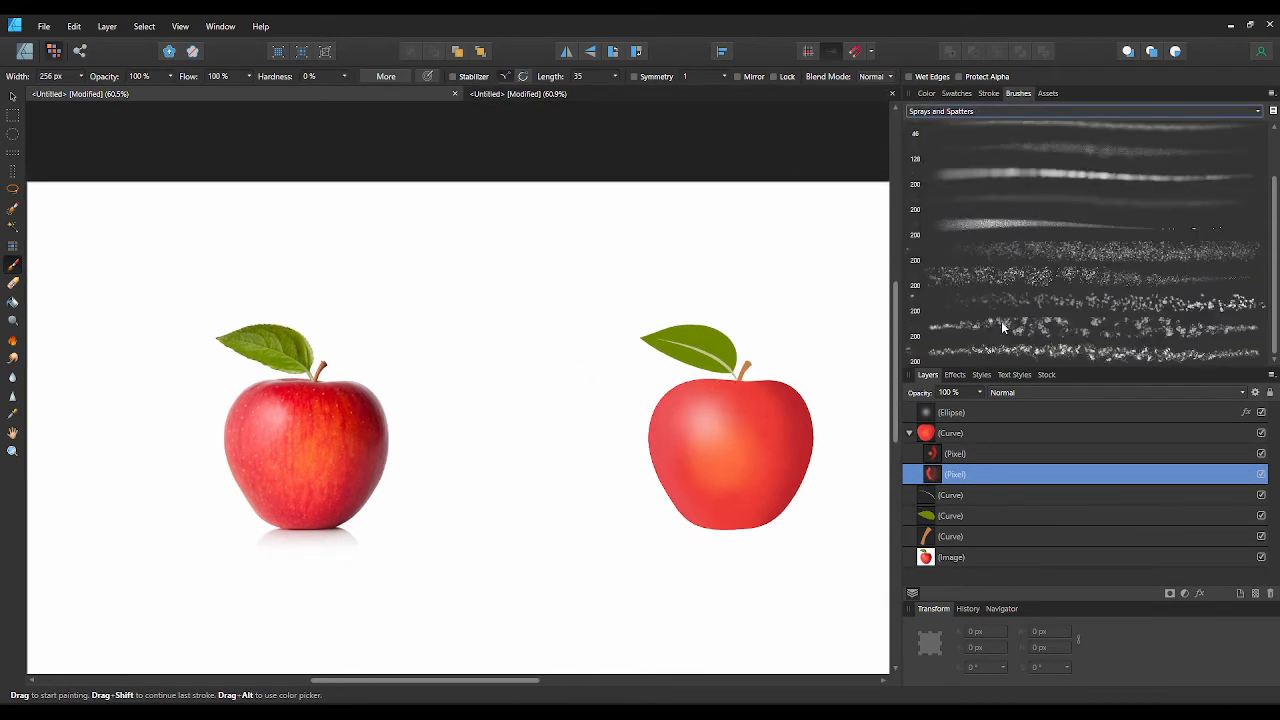
click(1009, 270)
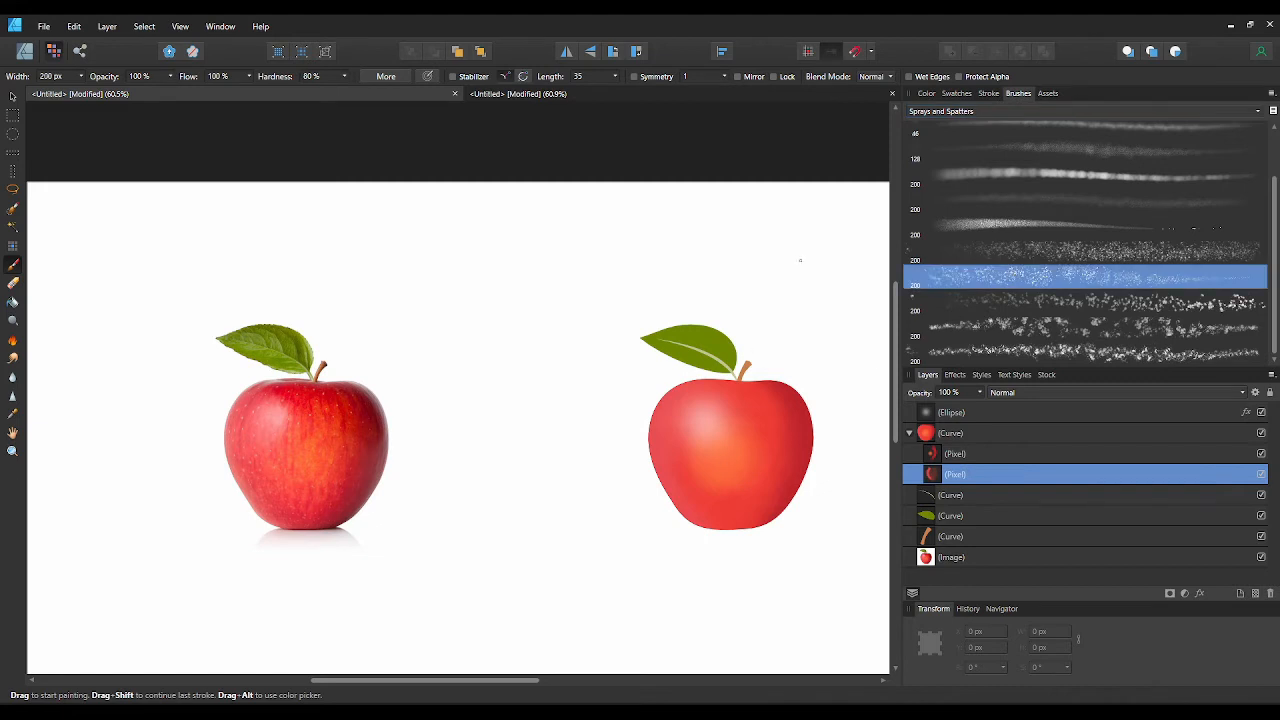
- Enlarge the speckle brush to 4096 px and sample light orange (H 15, S 97, L 71) from the photo apple's center
key(bracketright)
key(bracketright)
key(bracketright)
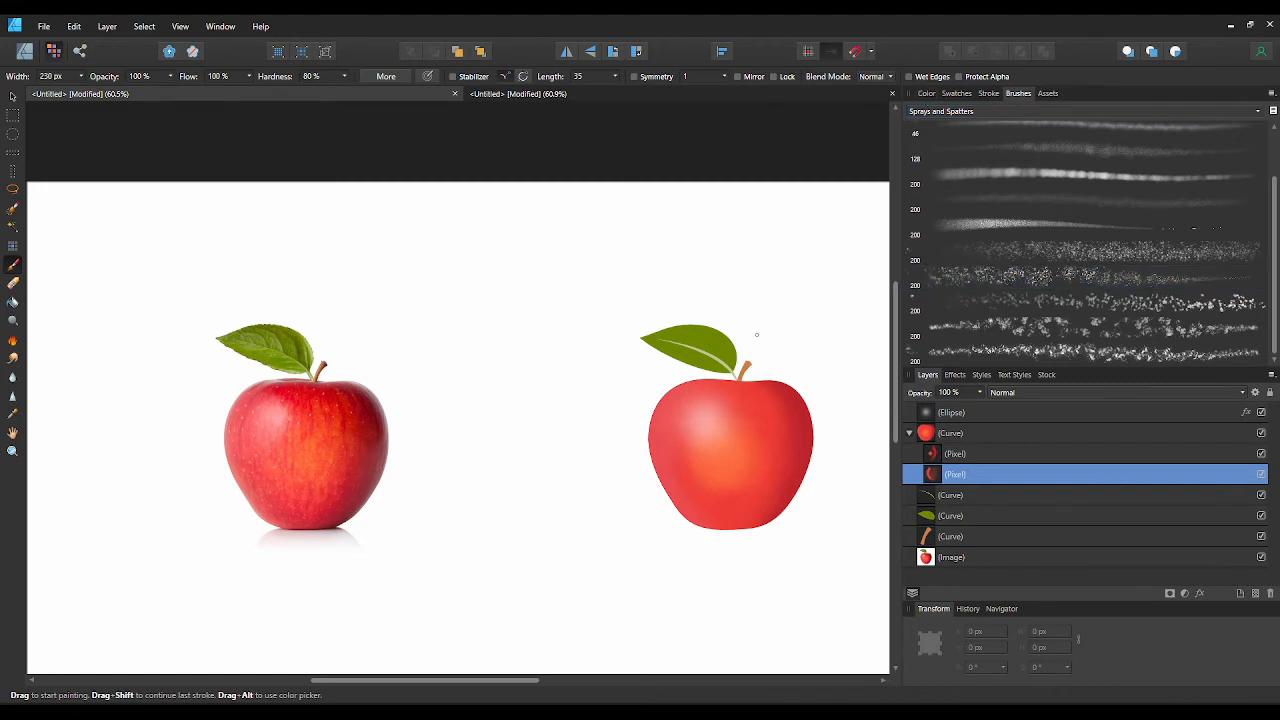
key(bracketright)
key(bracketright)
key(bracketright)
key(bracketright)
key(bracketright)
key(bracketright)
key(bracketright)
key(bracketright)
click(928, 93)
drag(959, 118, 298, 423)
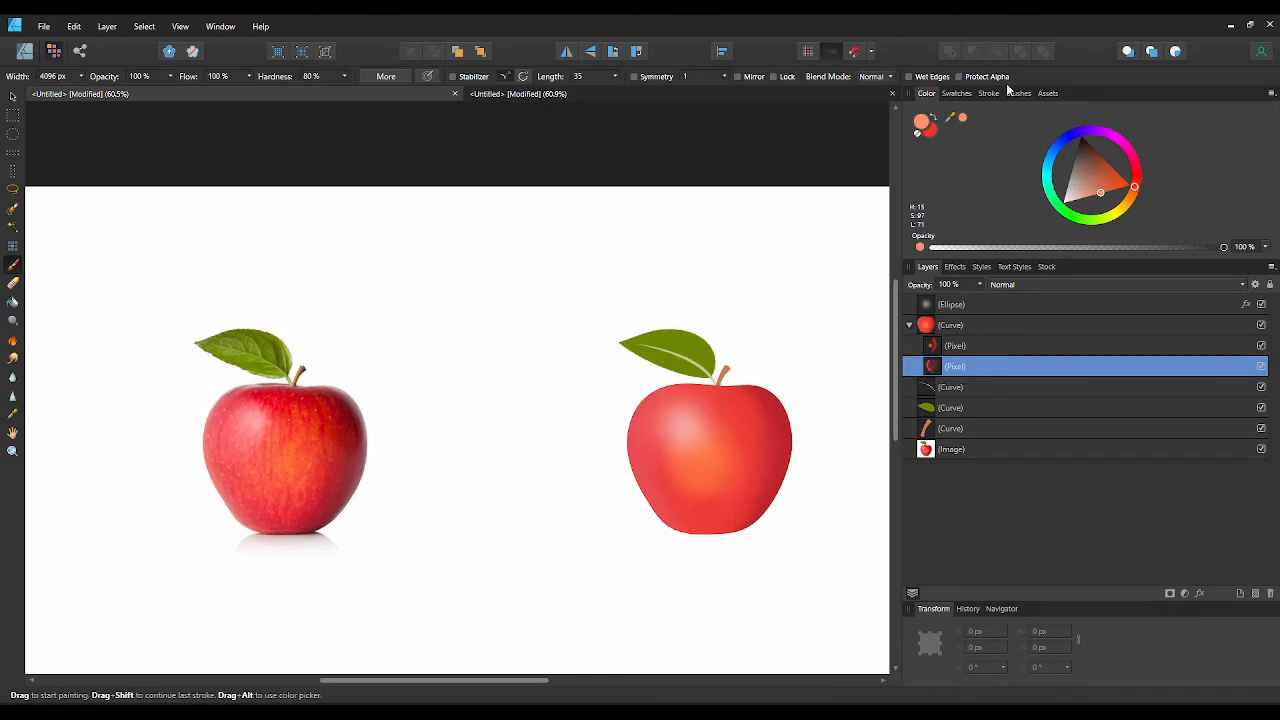
- Switch to the 128 px spray brush, undo the first stroke, enlarge the brush to 191.5 px, and spray light orange over the apple's center
click(1017, 93)
scroll(1071, 174, up, 1)
click(1071, 208)
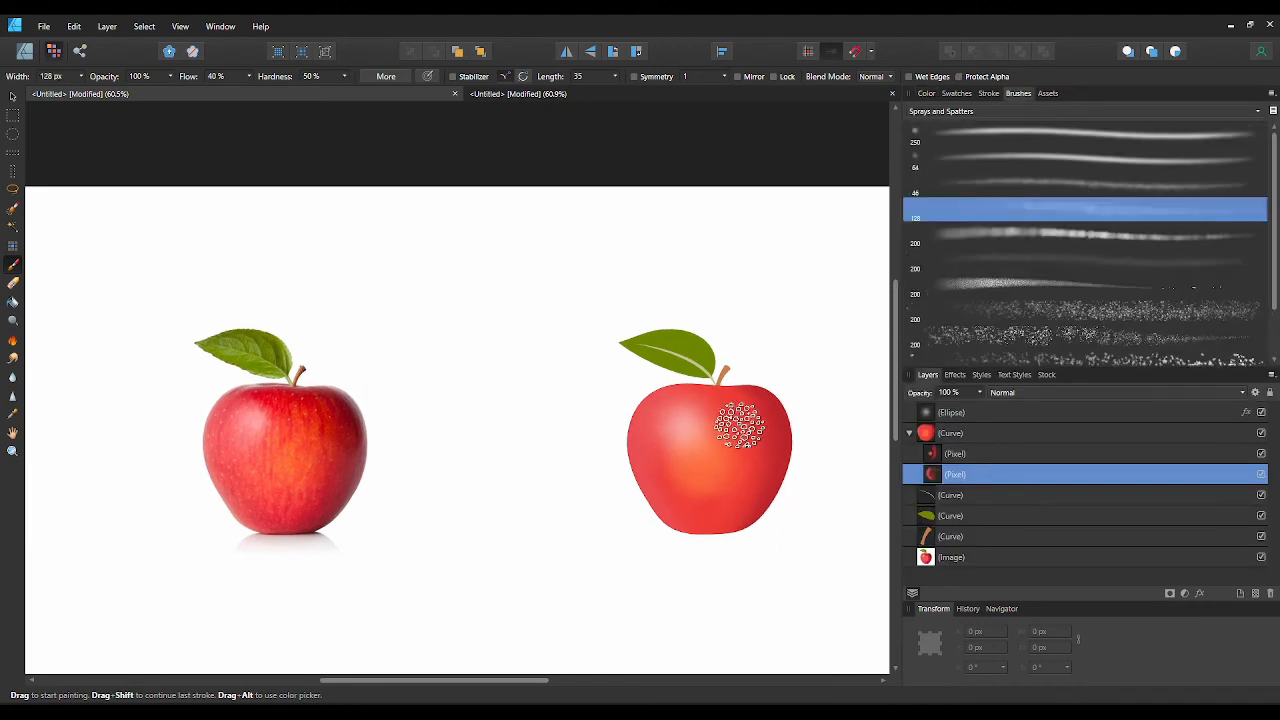
key(ctrl+z)
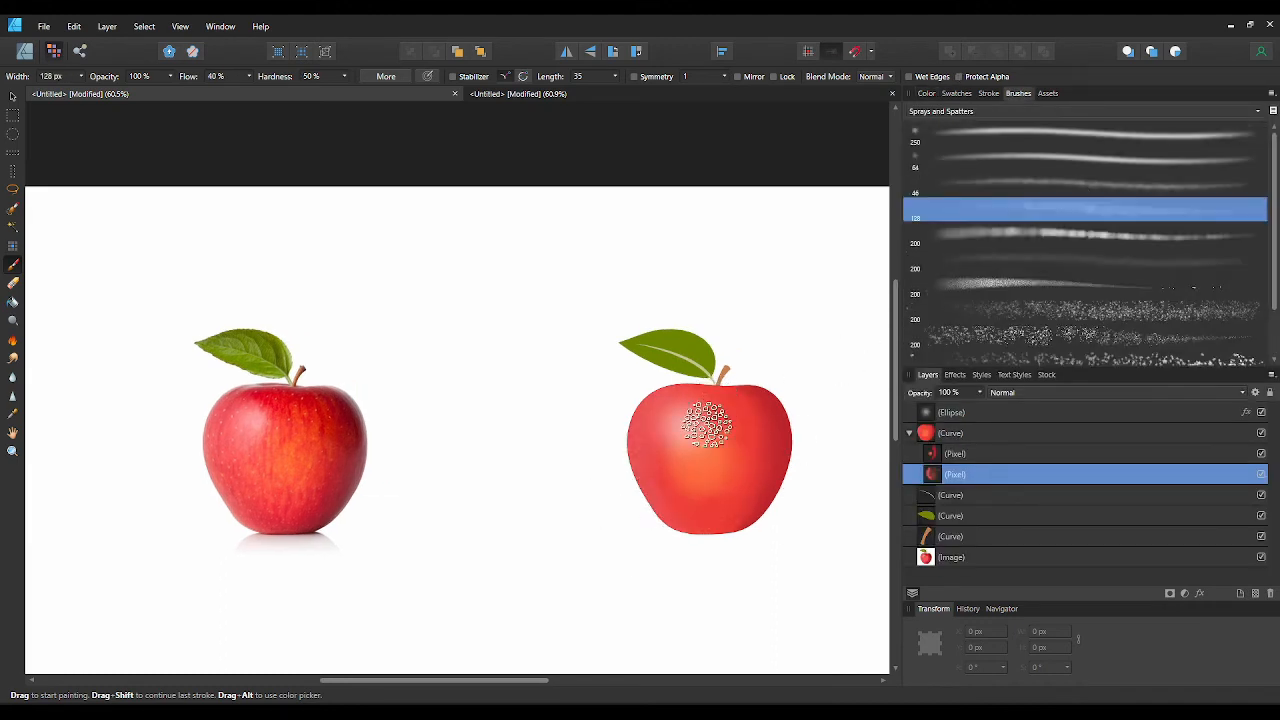
mouse_move(702, 424)
mouse_down()
mouse_move(754, 392)
mouse_move(767, 442)
mouse_move(650, 542)
mouse_move(720, 499)
mouse_move(860, 510)
mouse_up()
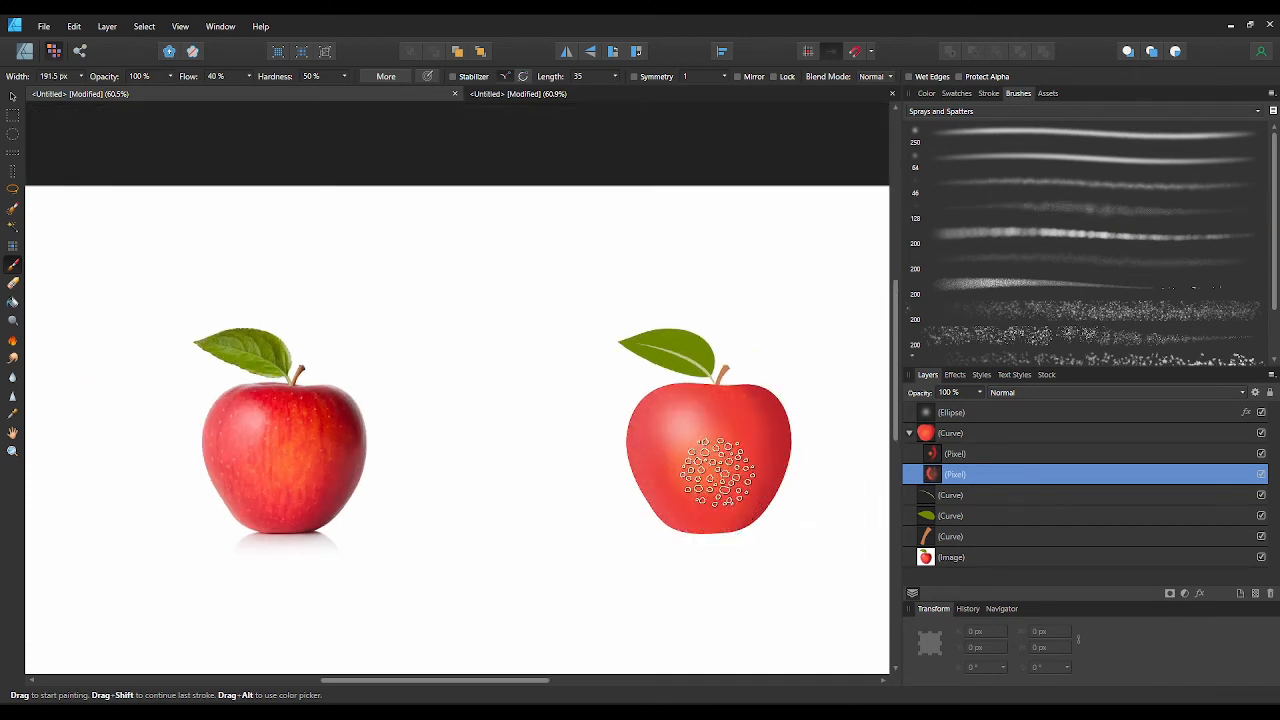
- Sample the illustrated apple's red (H 358, S 95, L 59) and spray it around the glow on the upper pixel layer
click(927, 93)
drag(964, 119, 640, 445)
drag(955, 350, 955, 345)
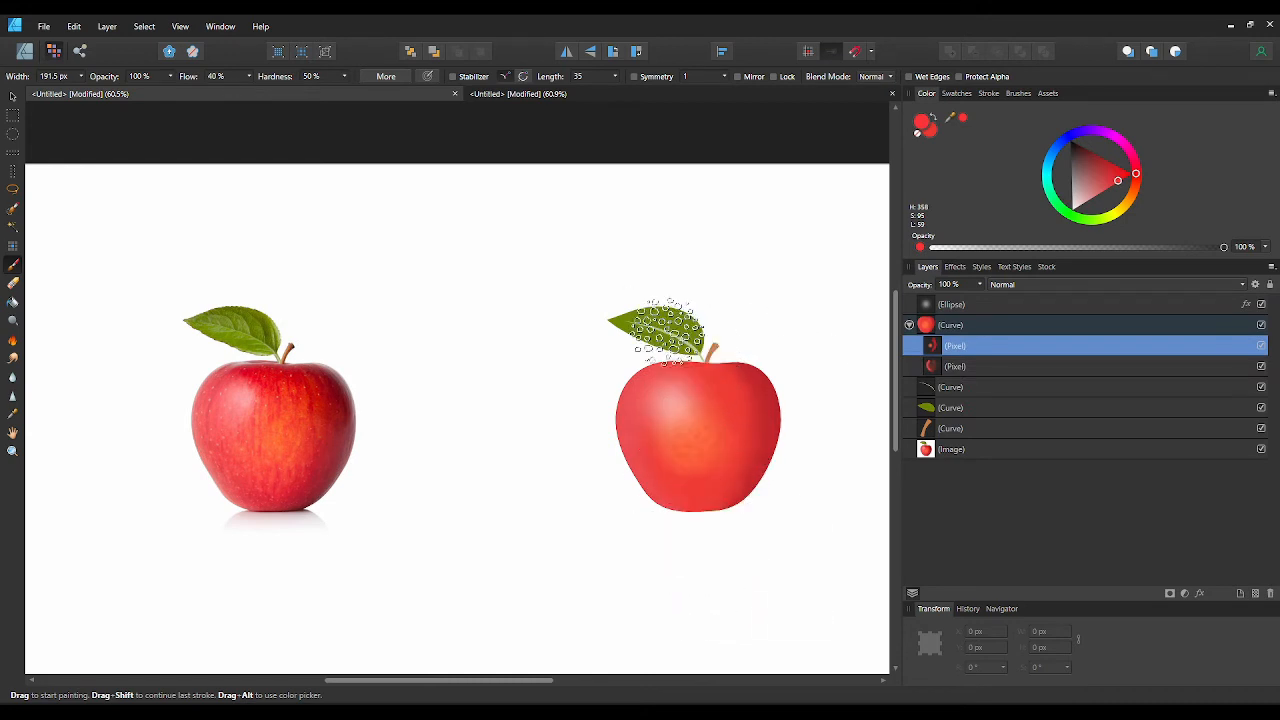
scroll(743, 486, up, 1)
scroll(646, 493, down, 1)
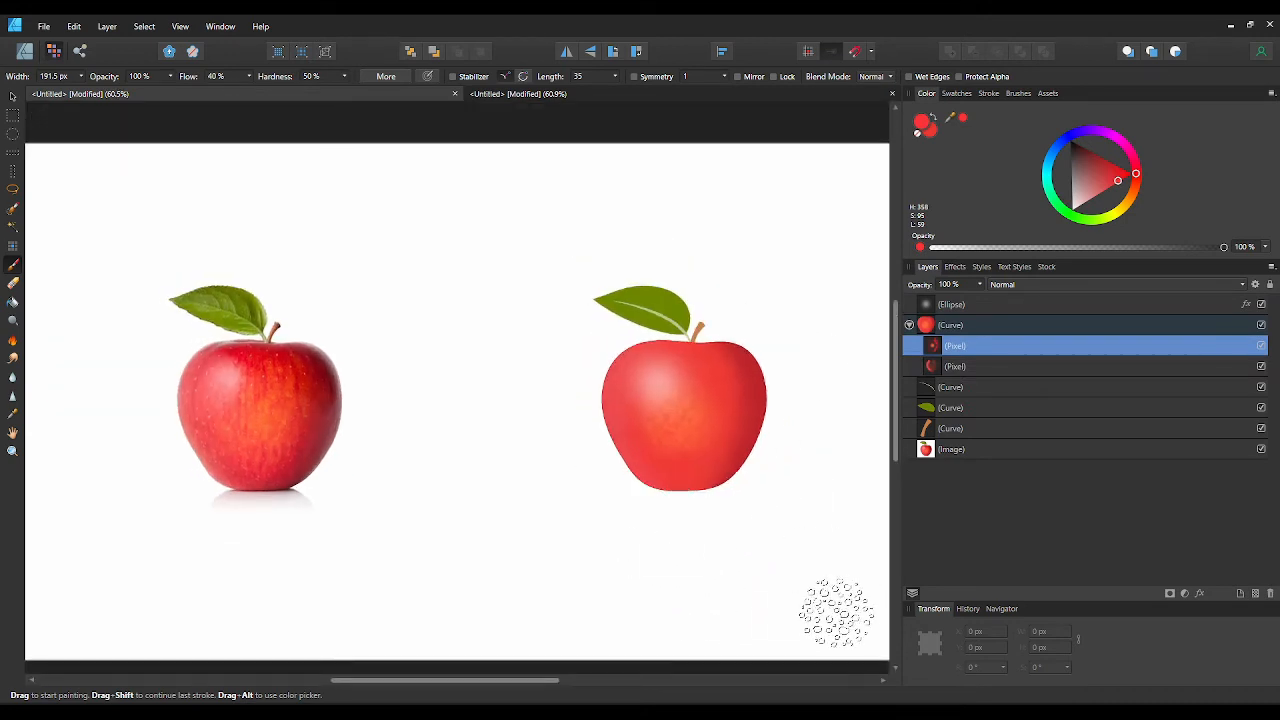
- Sample a speckle color from the photo apple and paint fine speckles over the apple body with the 1116.1 px spatter brush at 38% opacity
mouse_move(201, 363)
mouse_down()
mouse_move(203, 420)
mouse_move(250, 384)
mouse_up()
click(1018, 93)
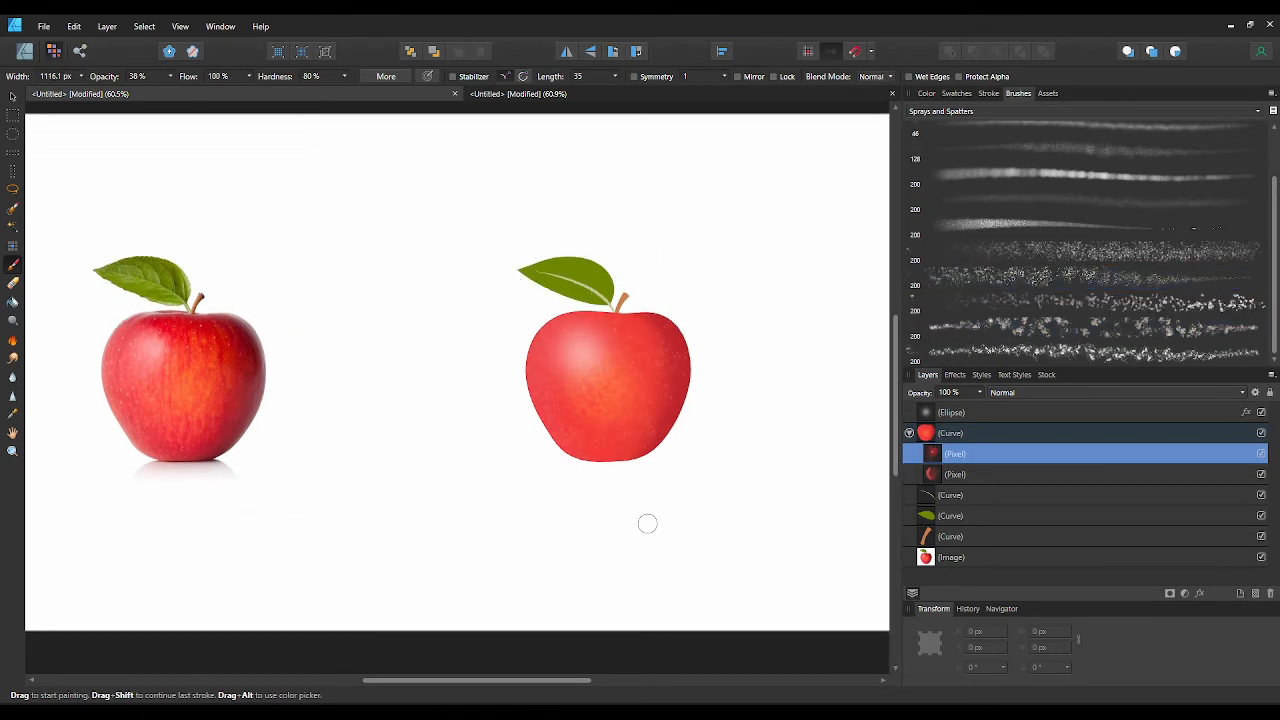
scroll(698, 352, up, 2)
scroll(714, 349, down, 4)
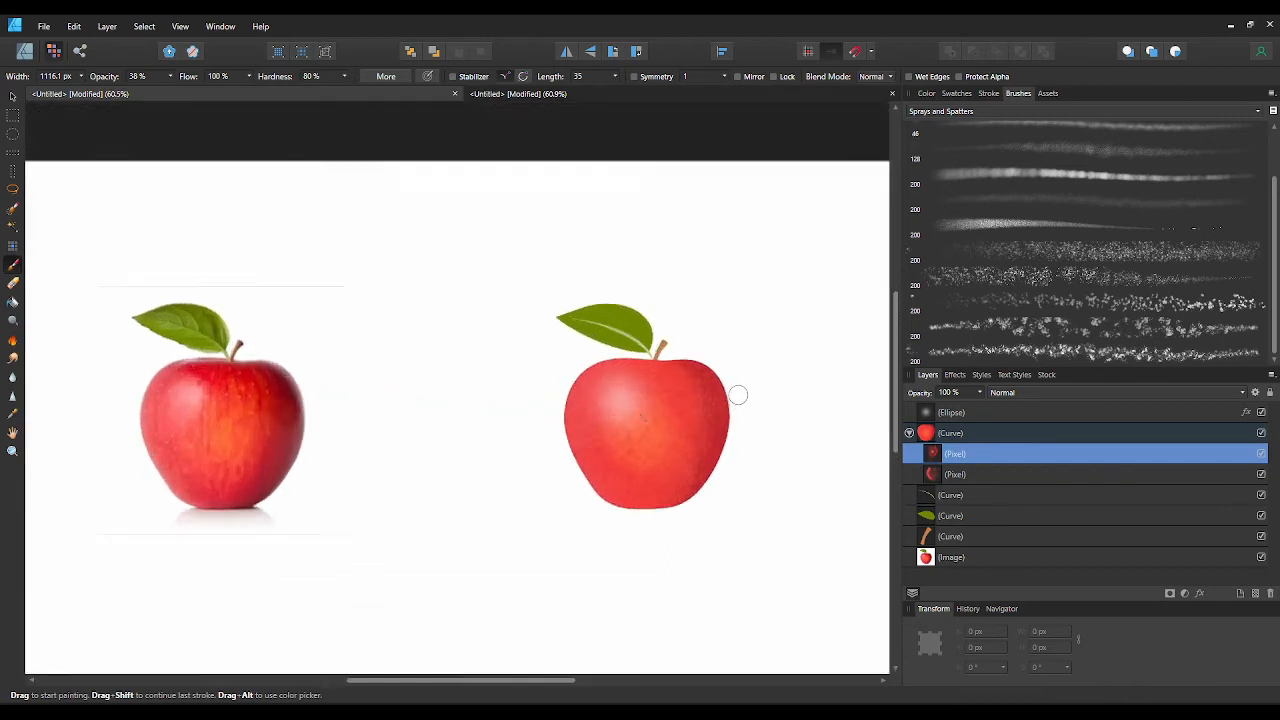
- Reduce the highlight ellipse's height to 78.8 px and shift it slightly up on the apple's upper left
scroll(728, 384, up, 2)
scroll(708, 369, down, 2)
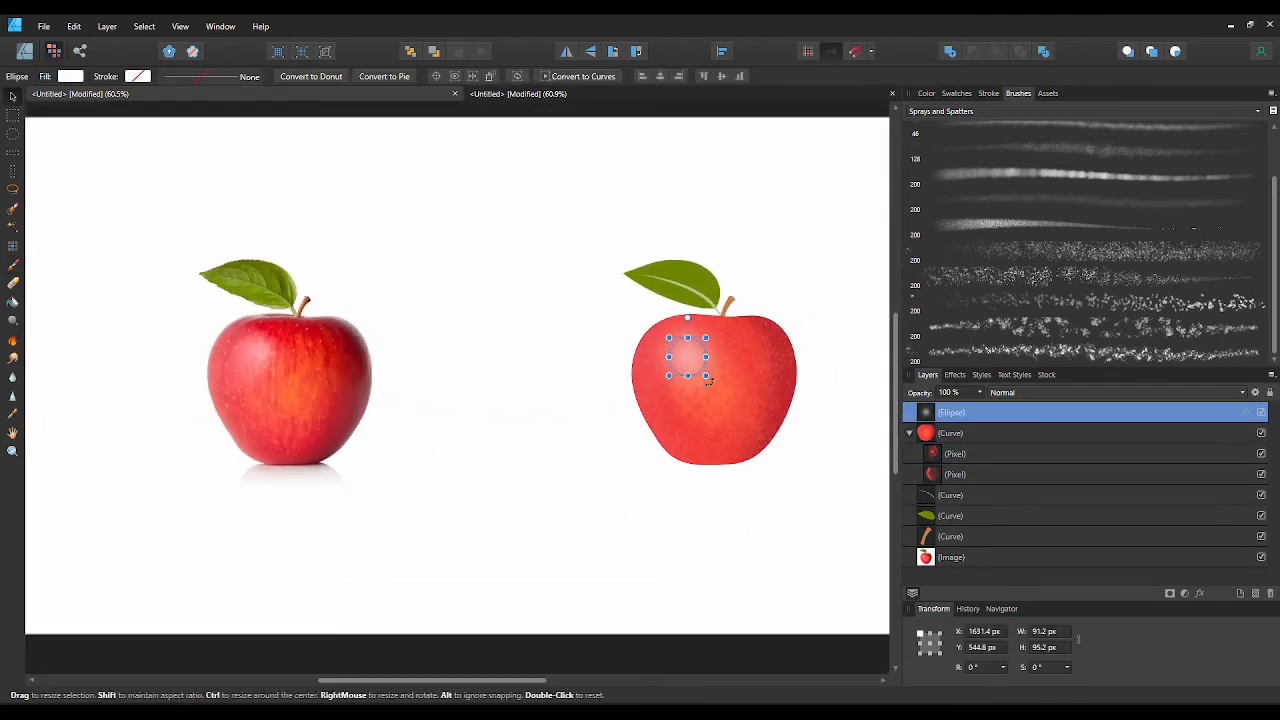
drag(688, 375, 688, 347)
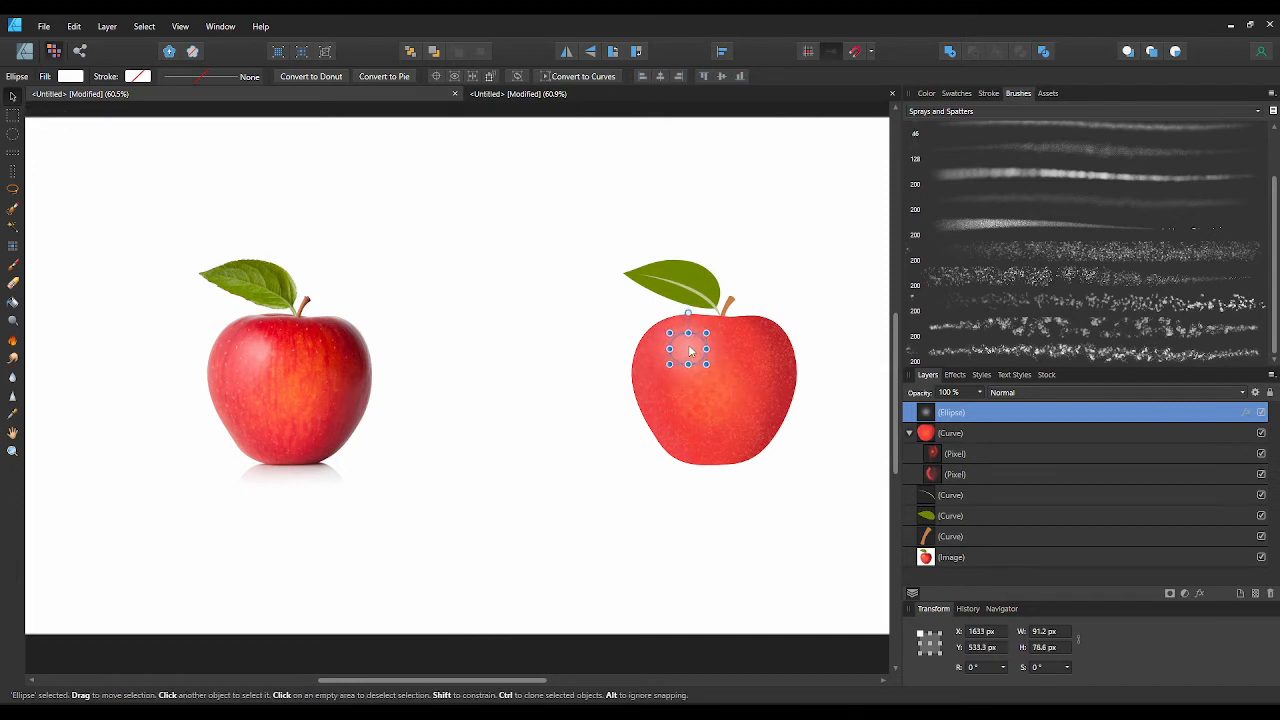
- Select the illustrated stem's curve and sample the dark brown (H 18, S 36, L 35) from the photo apple's stem as the brush color
click(618, 446)
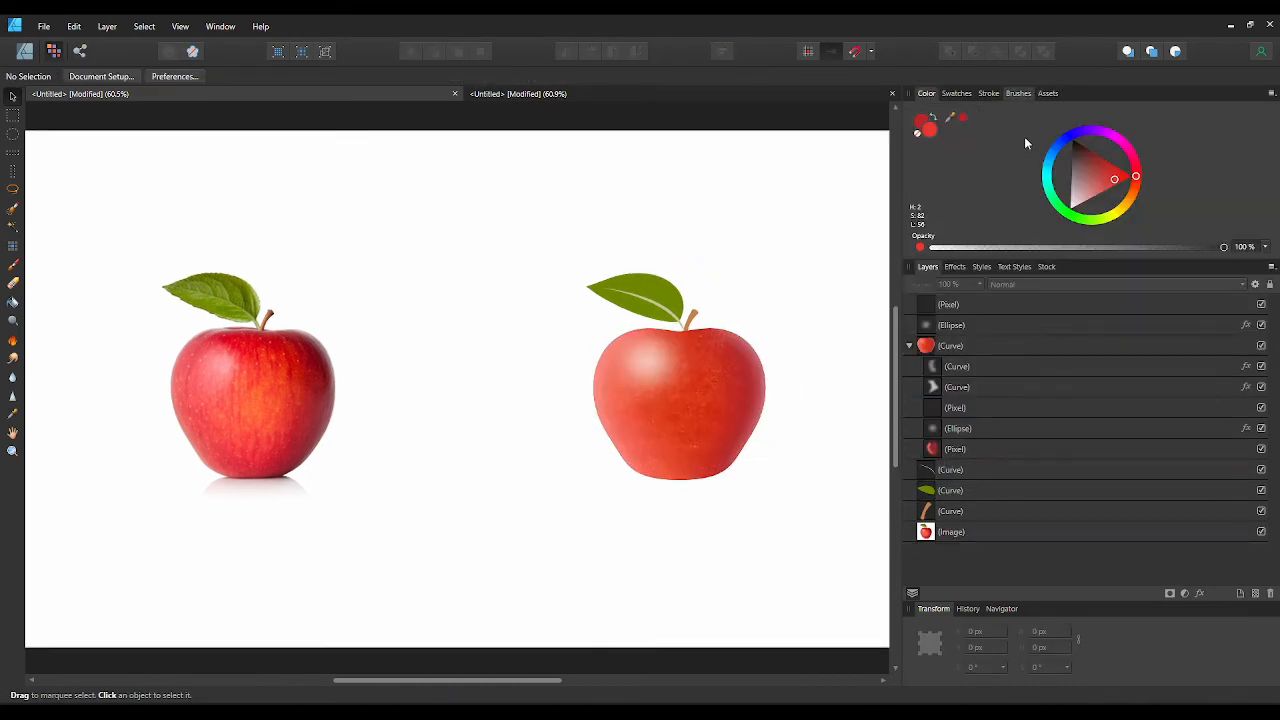
click(1018, 93)
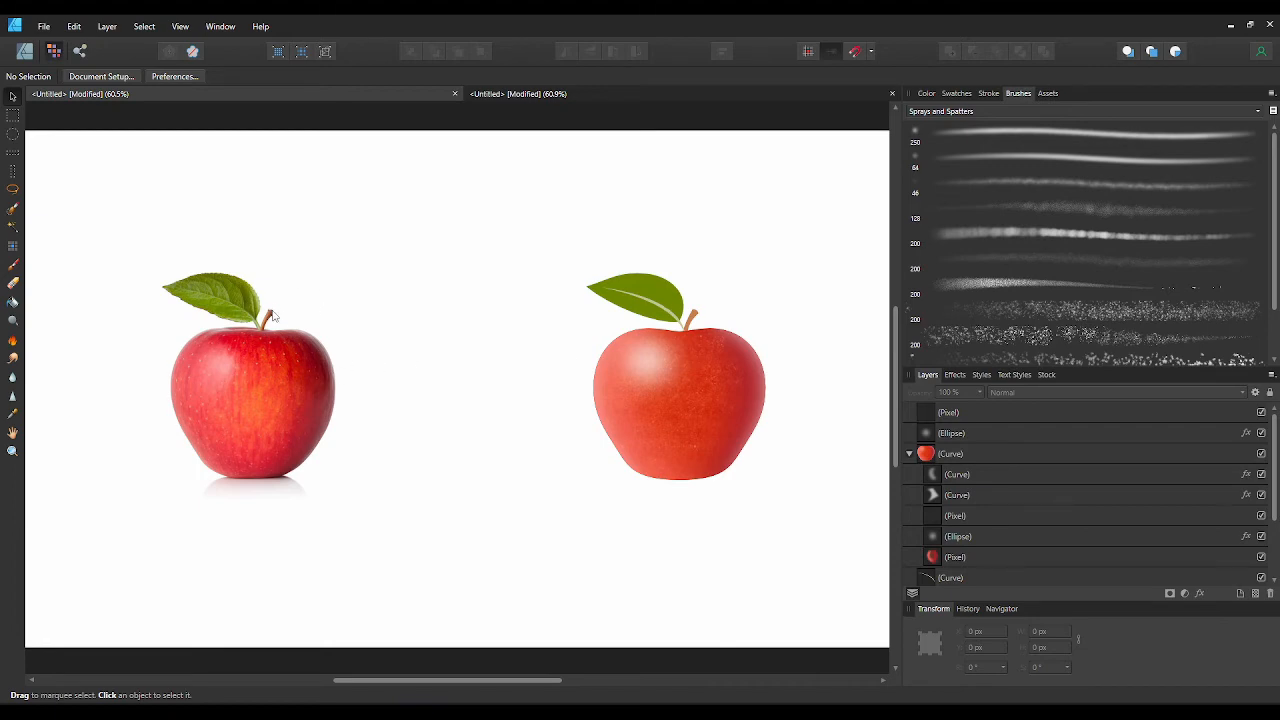
scroll(272, 316, up, 5)
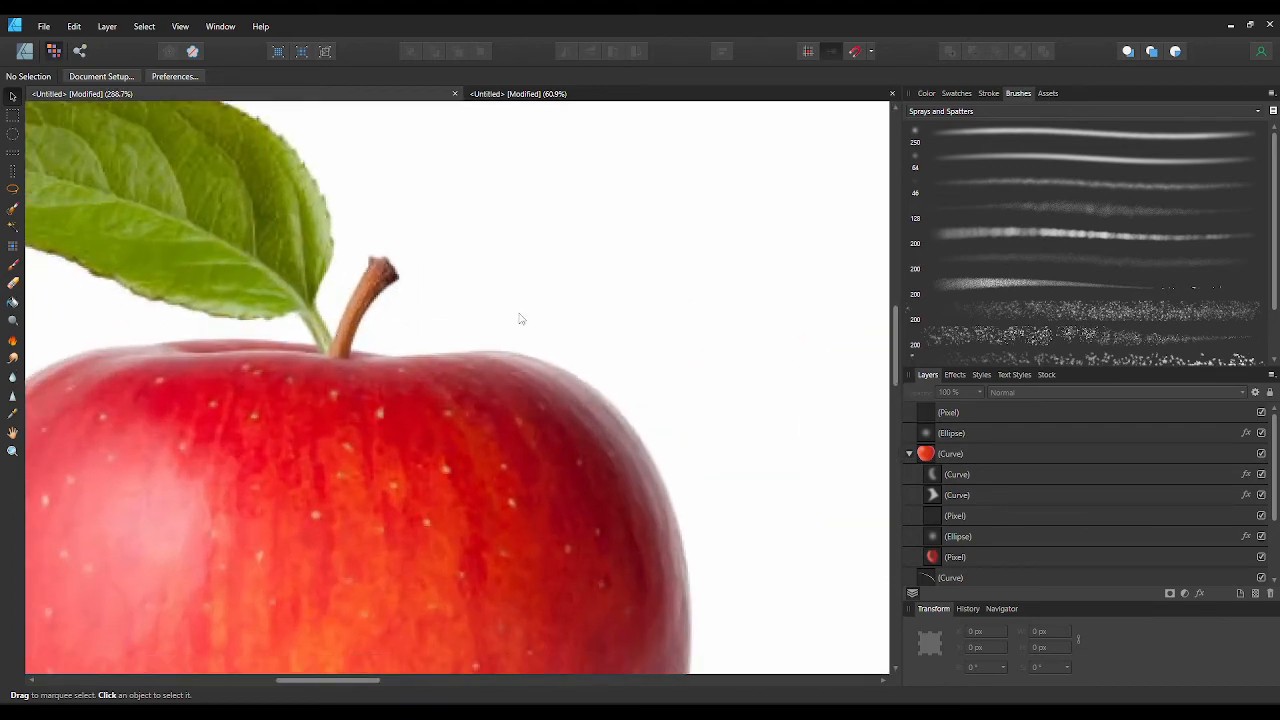
scroll(519, 318, down, 5)
scroll(961, 460, down, 2)
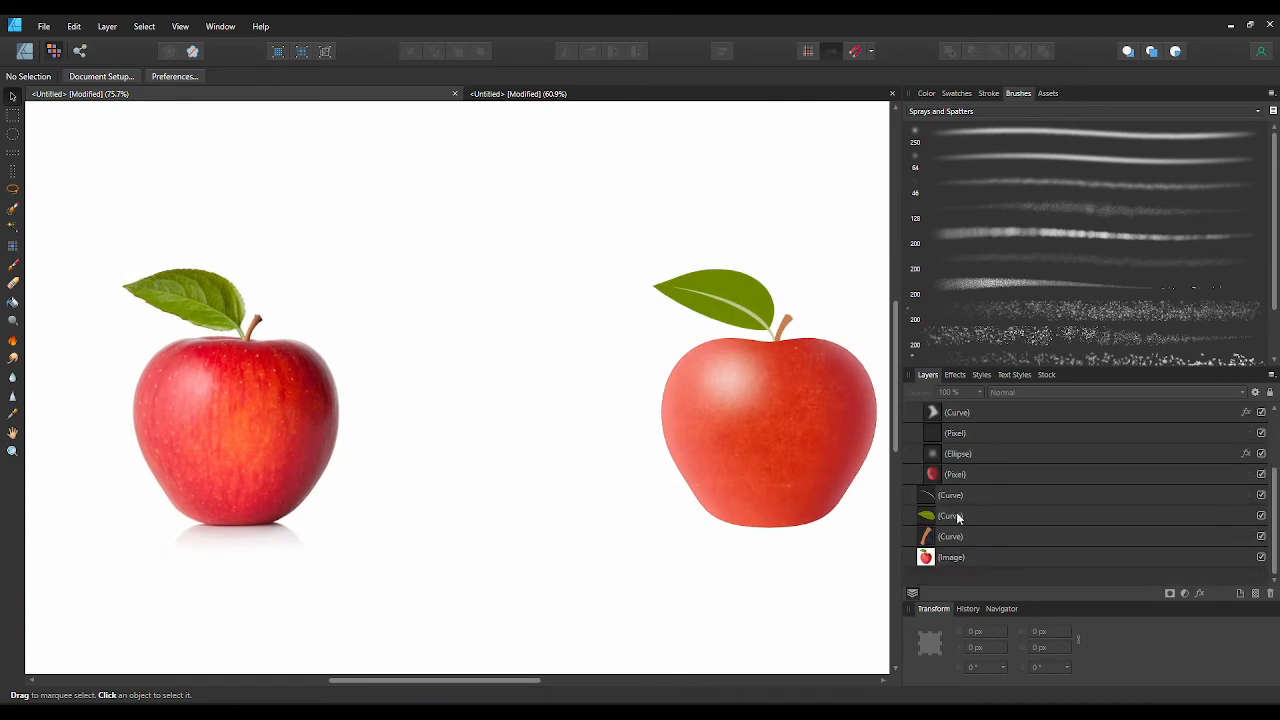
click(950, 536)
drag(775, 371, 718, 373)
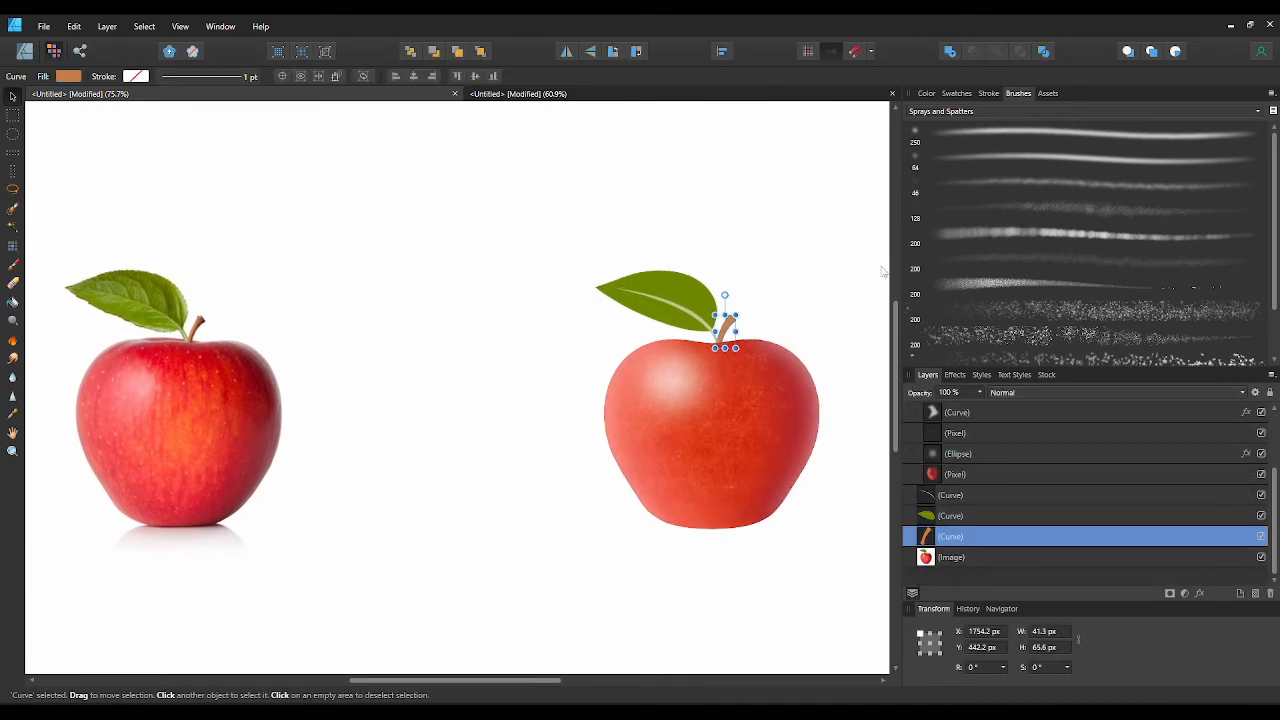
click(926, 93)
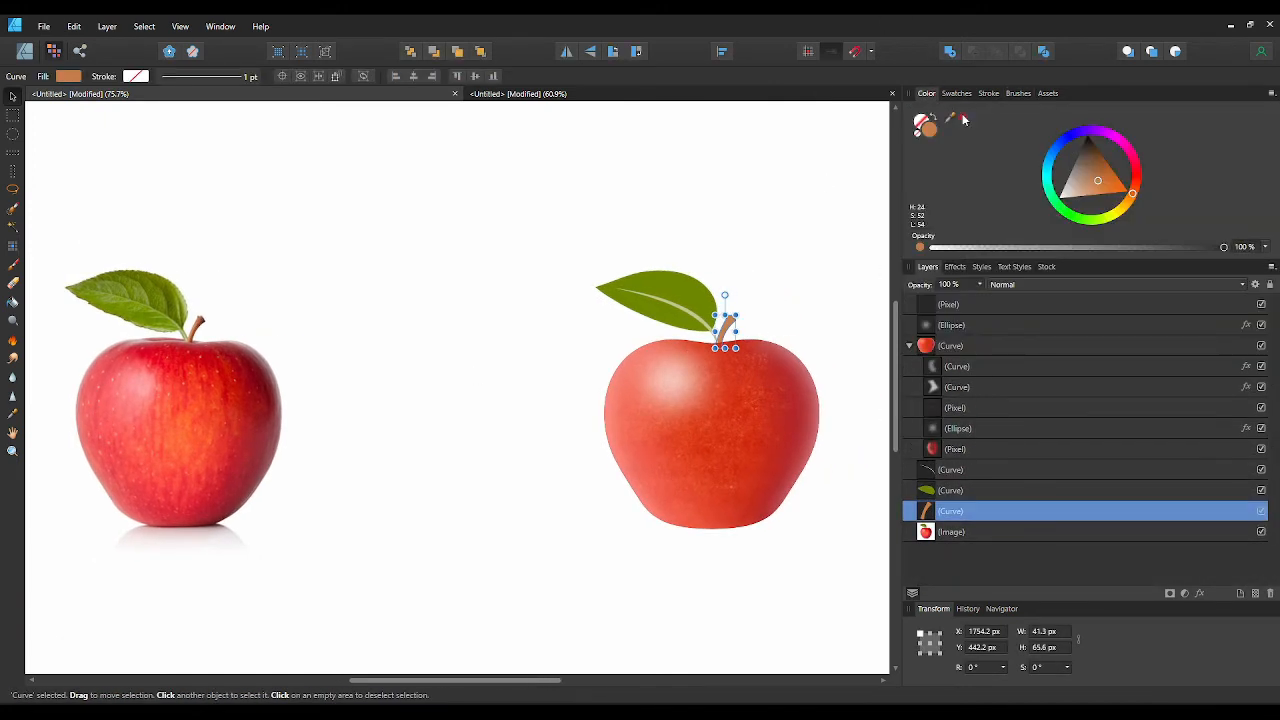
mouse_move(948, 117)
mouse_down()
mouse_move(216, 332)
mouse_move(198, 320)
mouse_up()
click(13, 264)
click(963, 118)
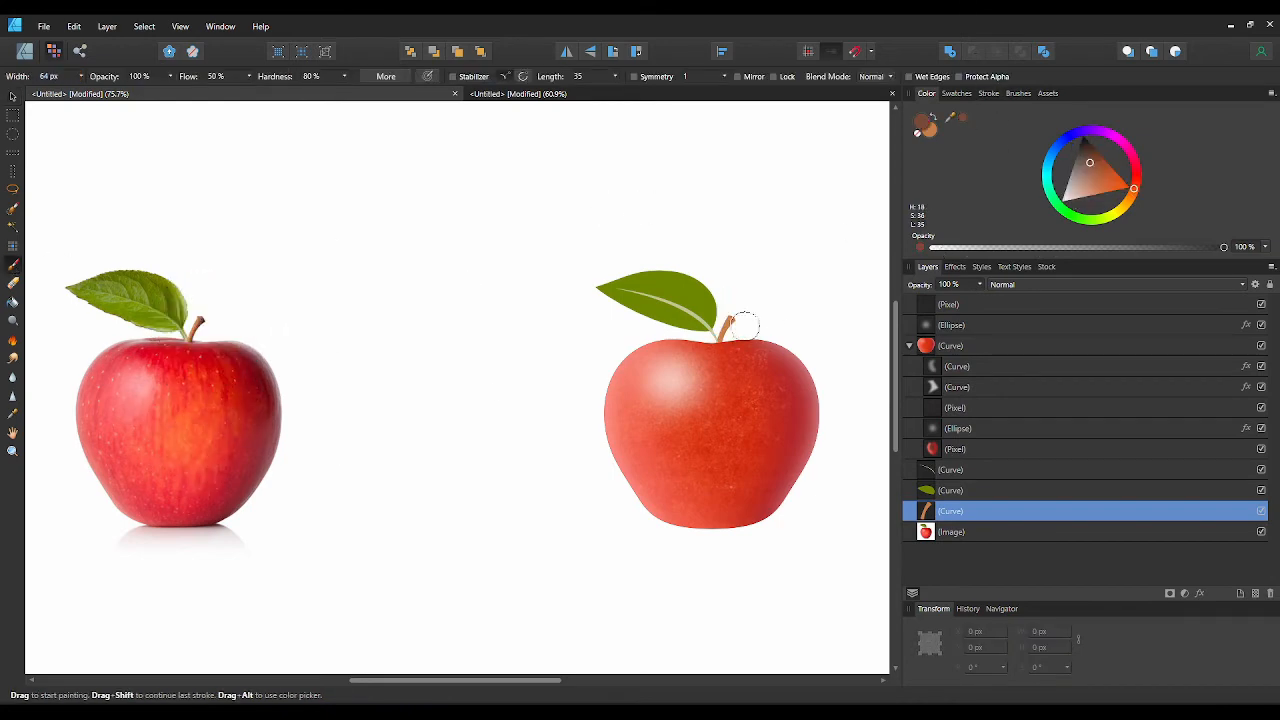
- Shade the illustrated stem's edge with a 39.3 px paint brush, reduce the brush opacity to 50%, and darken the stem further
scroll(743, 323, up, 5)
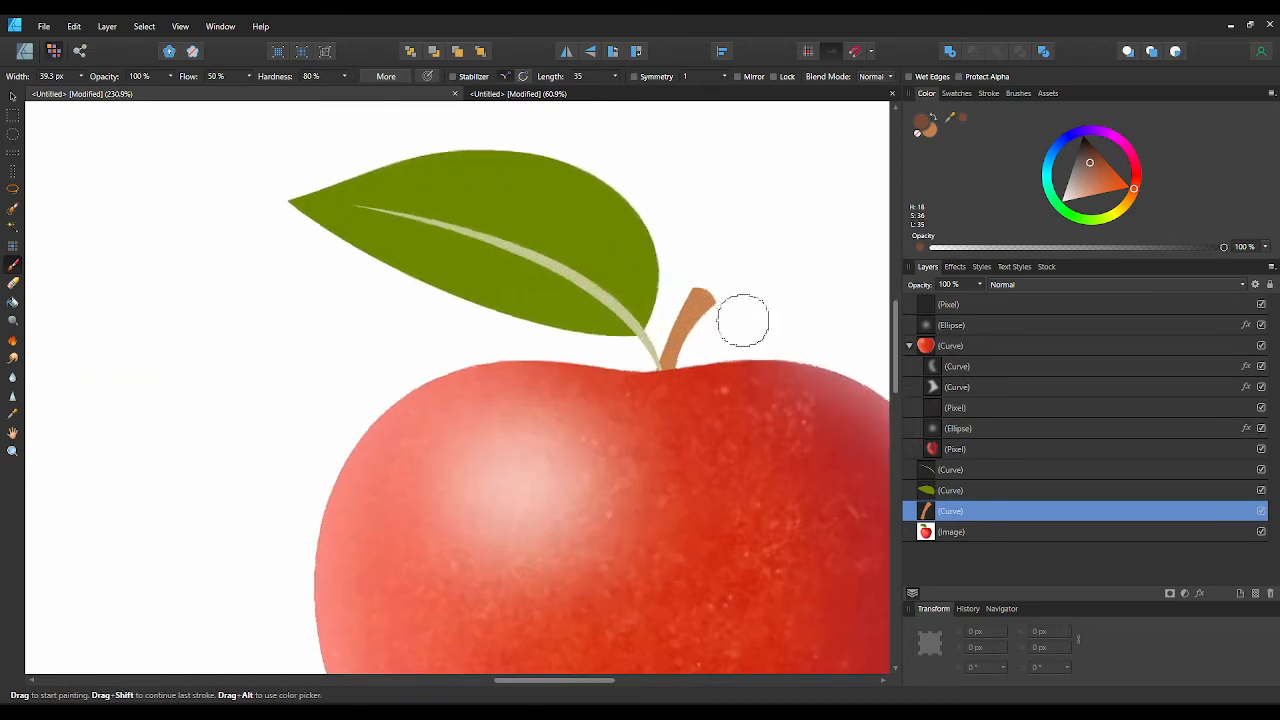
mouse_move(735, 306)
mouse_down()
mouse_move(675, 412)
mouse_move(706, 341)
mouse_up()
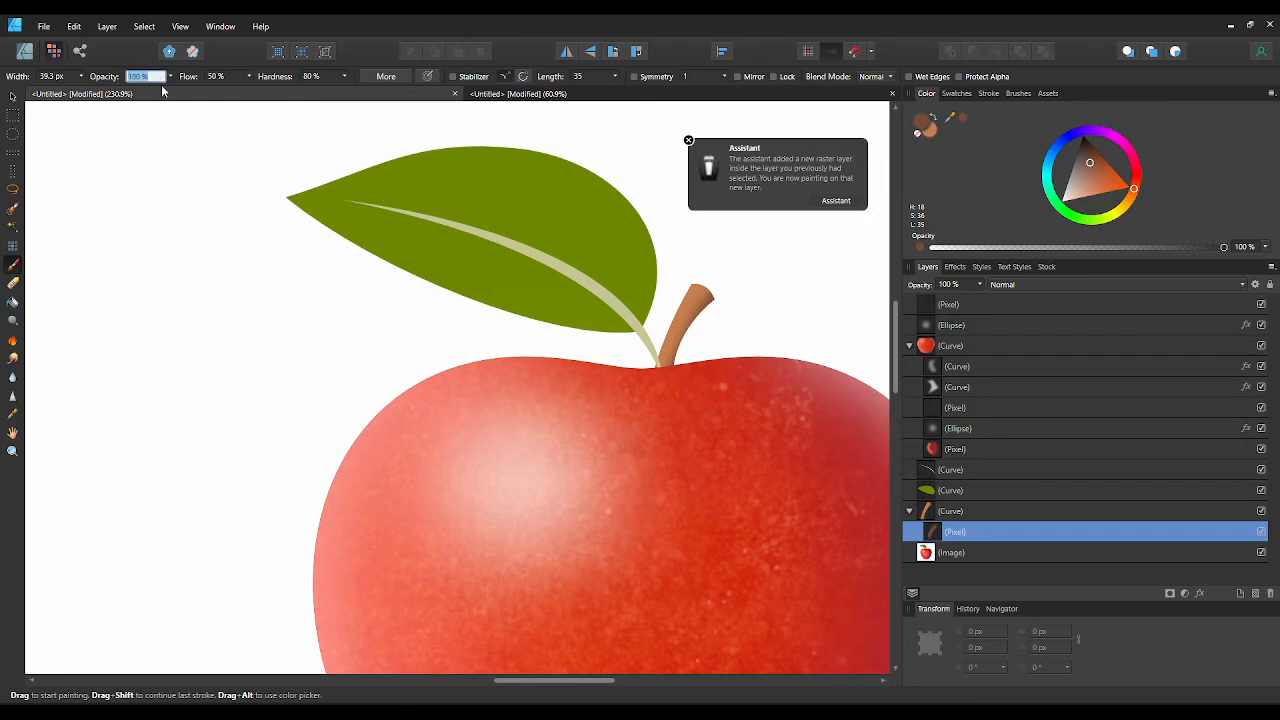
text(50)
key(Return)
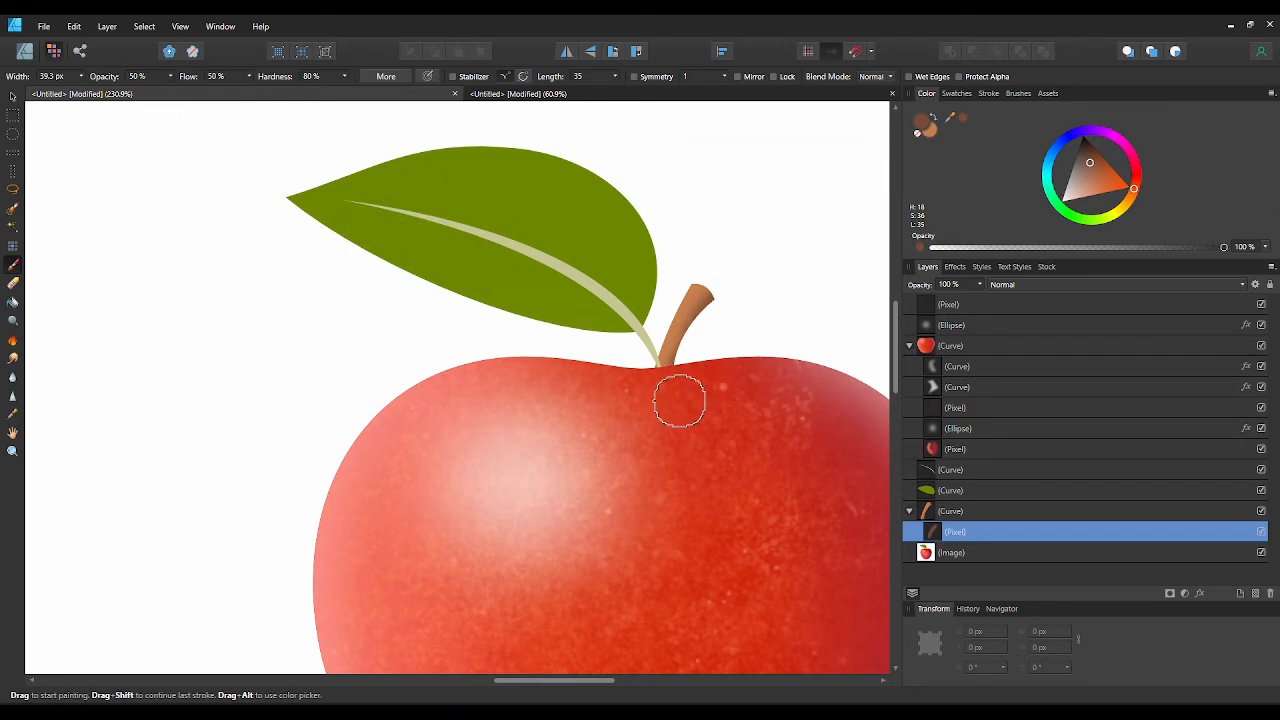
scroll(714, 303, down, 5)
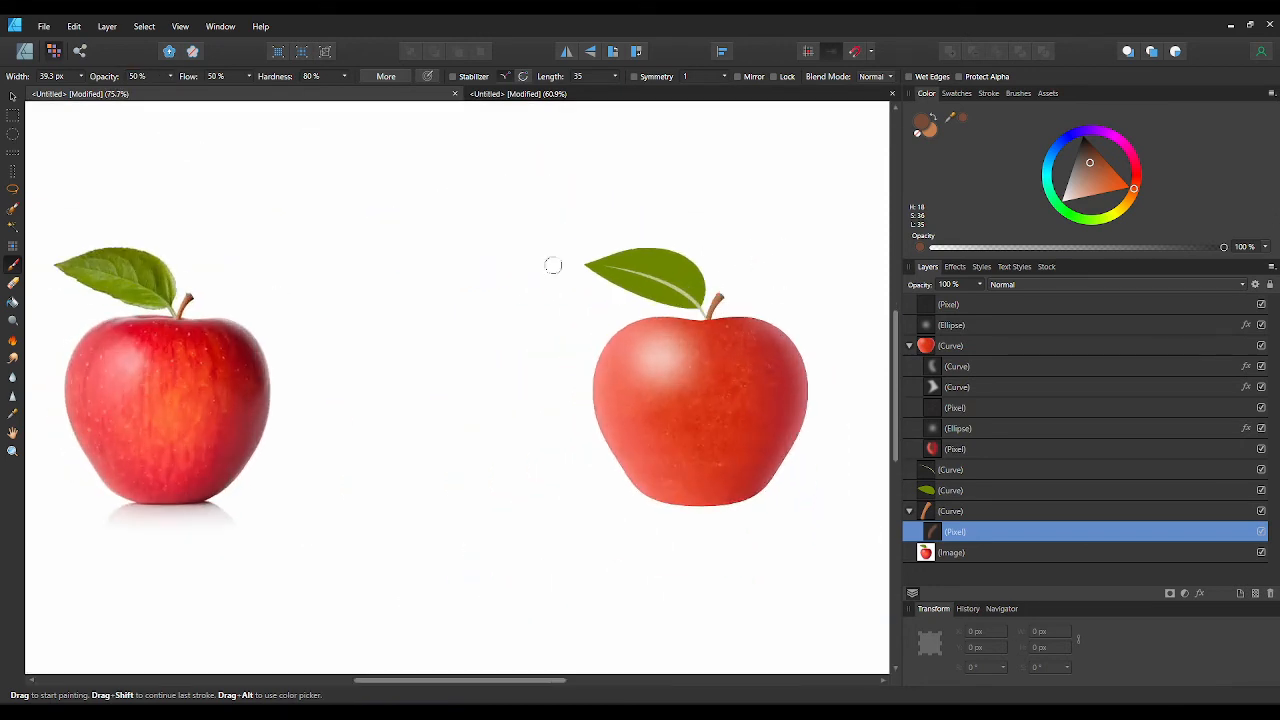
scroll(733, 311, up, 3)
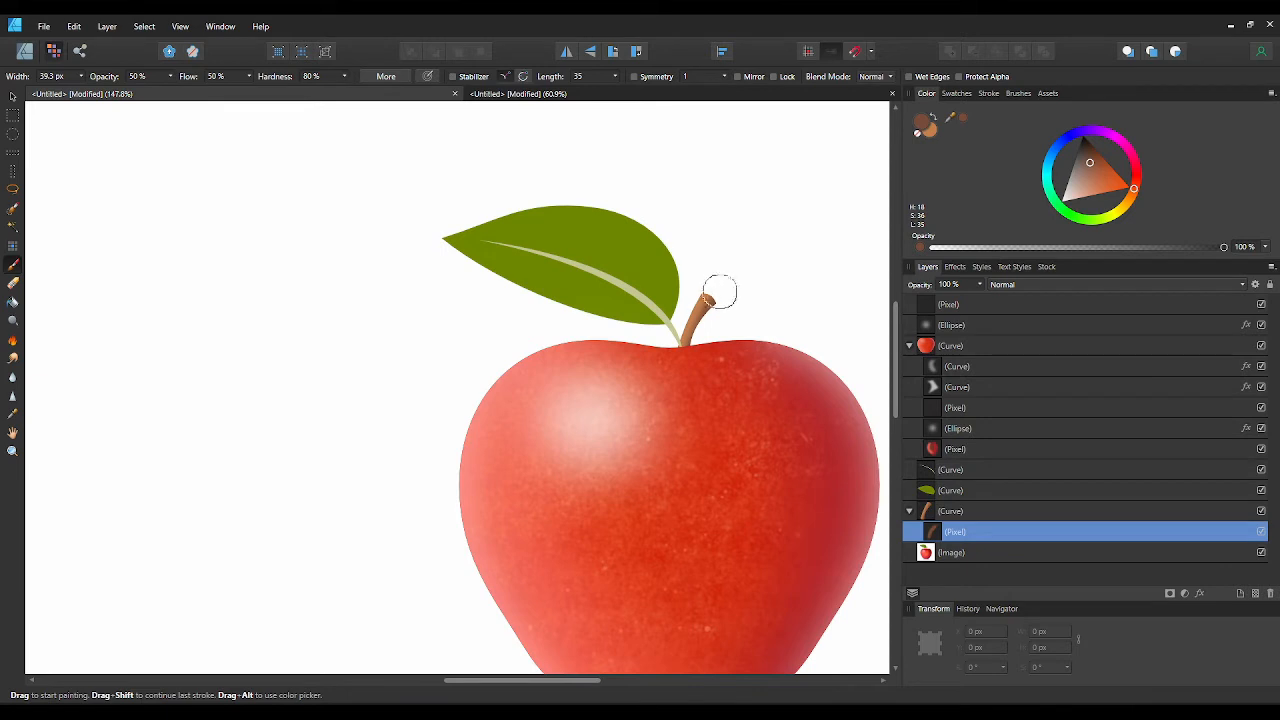
scroll(690, 383, down, 4)
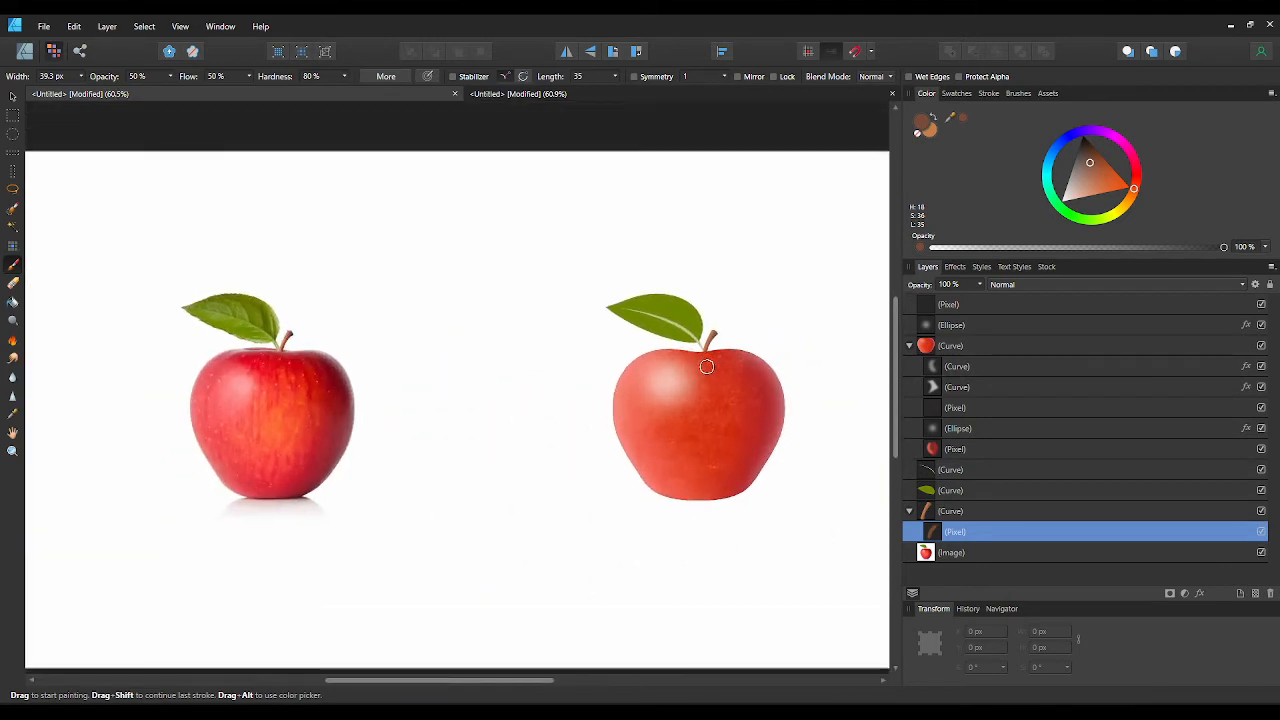
- Sample the lighter brown from the photo apple's stem and paint it softly over the illustrated stem
drag(963, 118, 289, 340)
scroll(748, 312, up, 5)
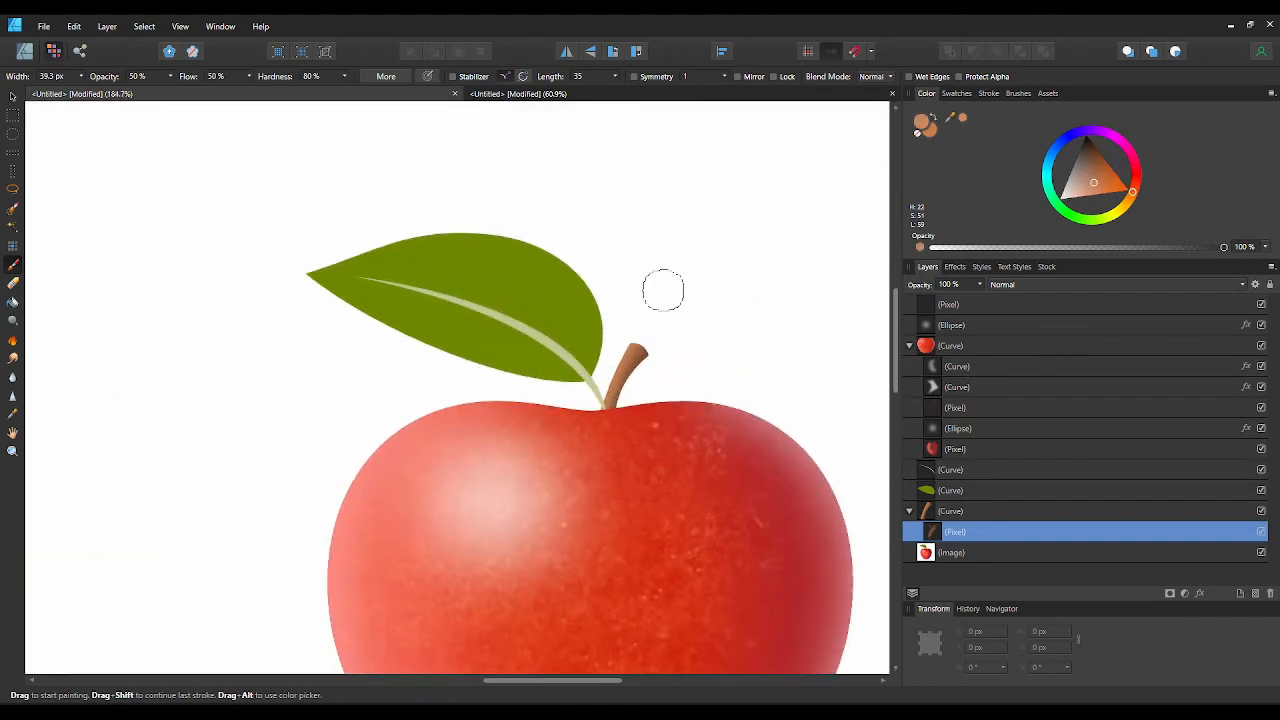
scroll(663, 290, down, 4)
scroll(670, 277, up, 3)
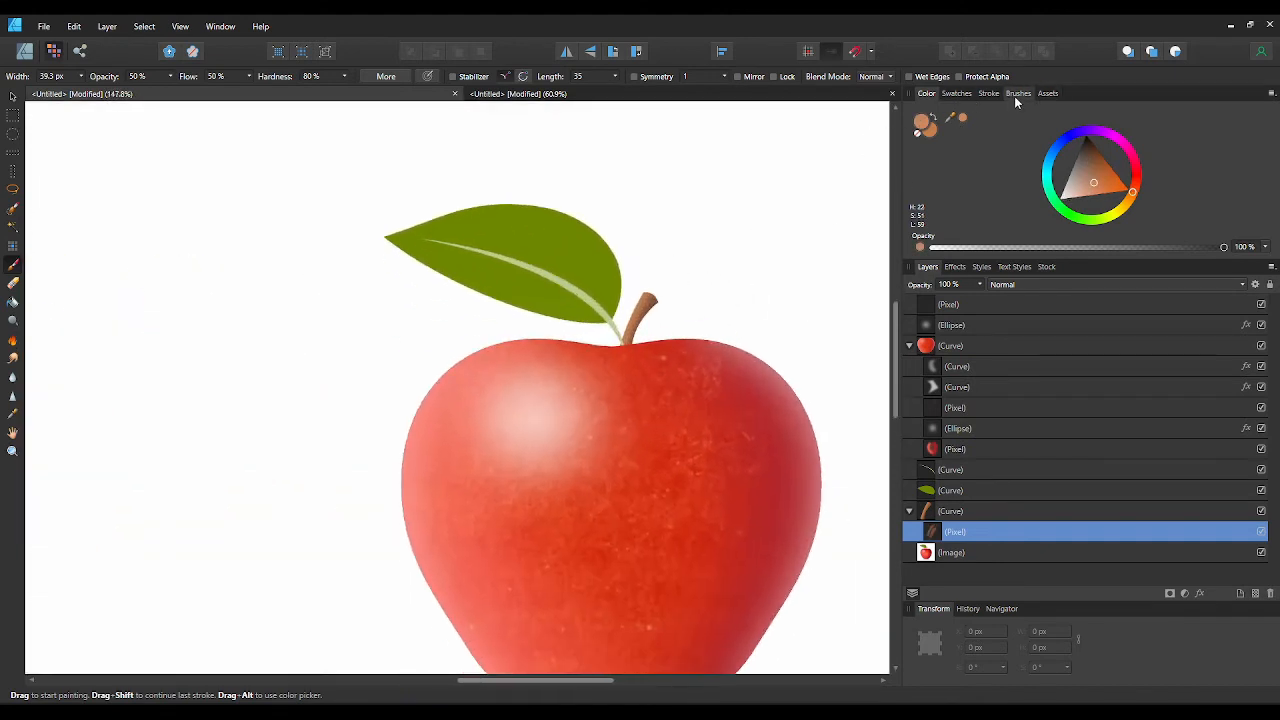
- Choose a 128 px line brush from the Engraving brush set for the stem texture
click(1017, 94)
click(988, 113)
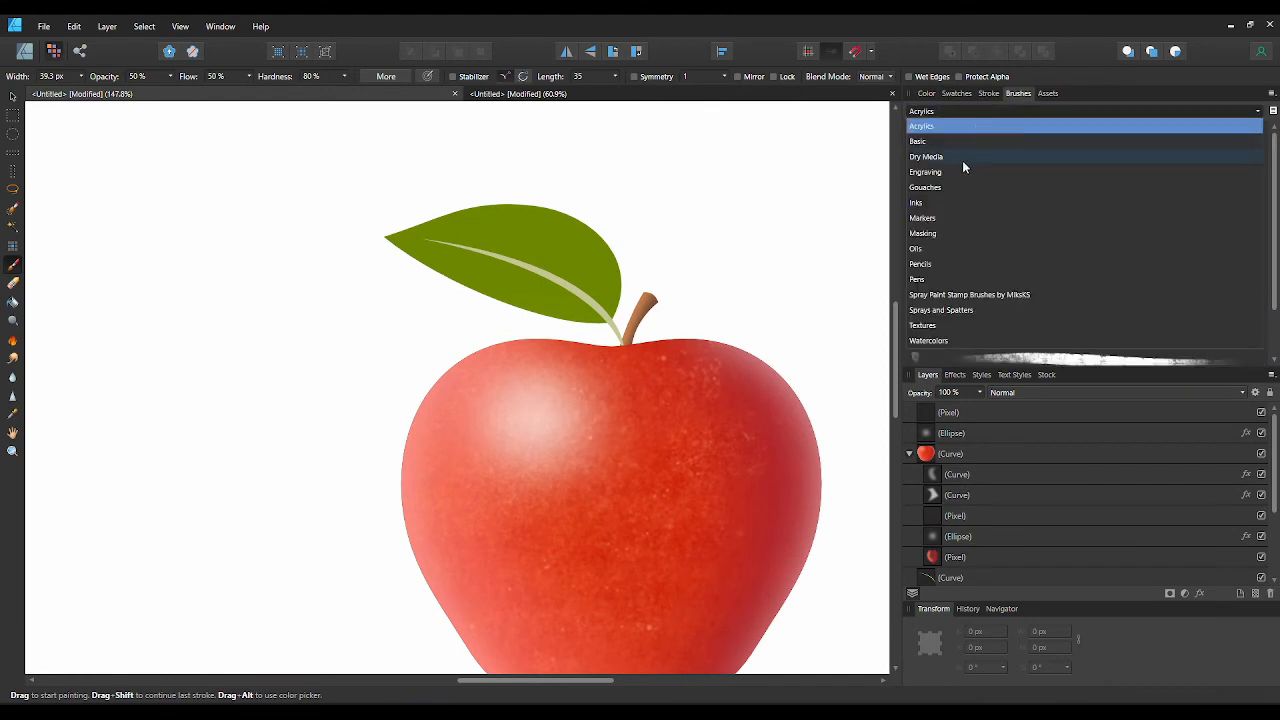
click(996, 194)
click(988, 111)
click(990, 170)
scroll(717, 430, down, 3)
click(1037, 187)
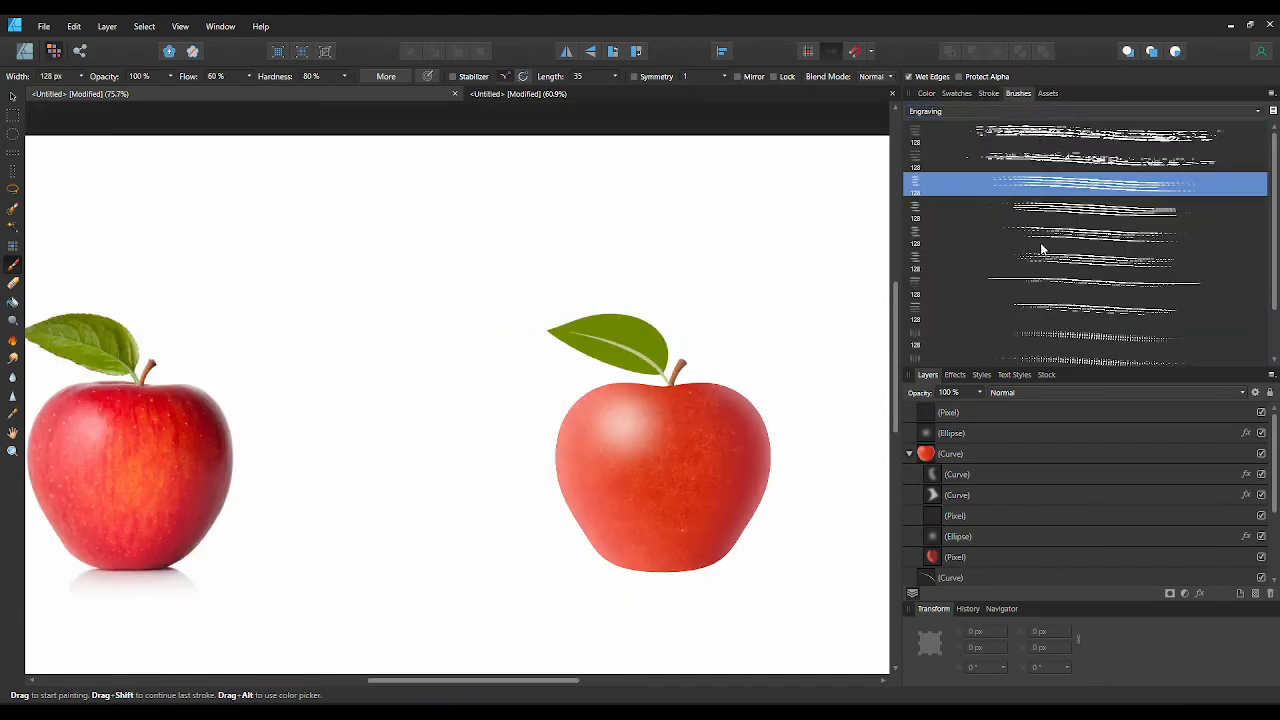
click(1053, 211)
- Reduce the engraving brush to 17.4 px and paint fine wood-grain lines along the illustrated stem
scroll(678, 376, up, 3)
key(bracketleft)
key(bracketleft)
key(bracketleft)
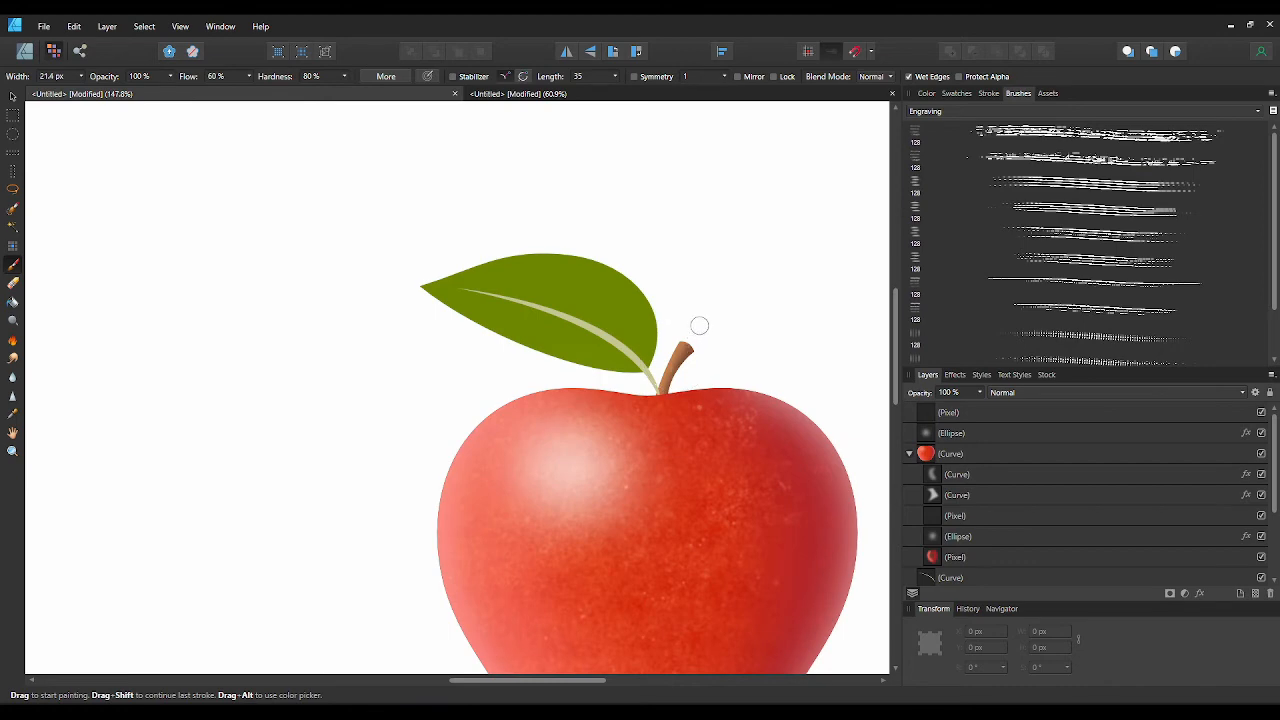
key(bracketleft)
scroll(640, 409, up, 3)
scroll(658, 393, down, 3)
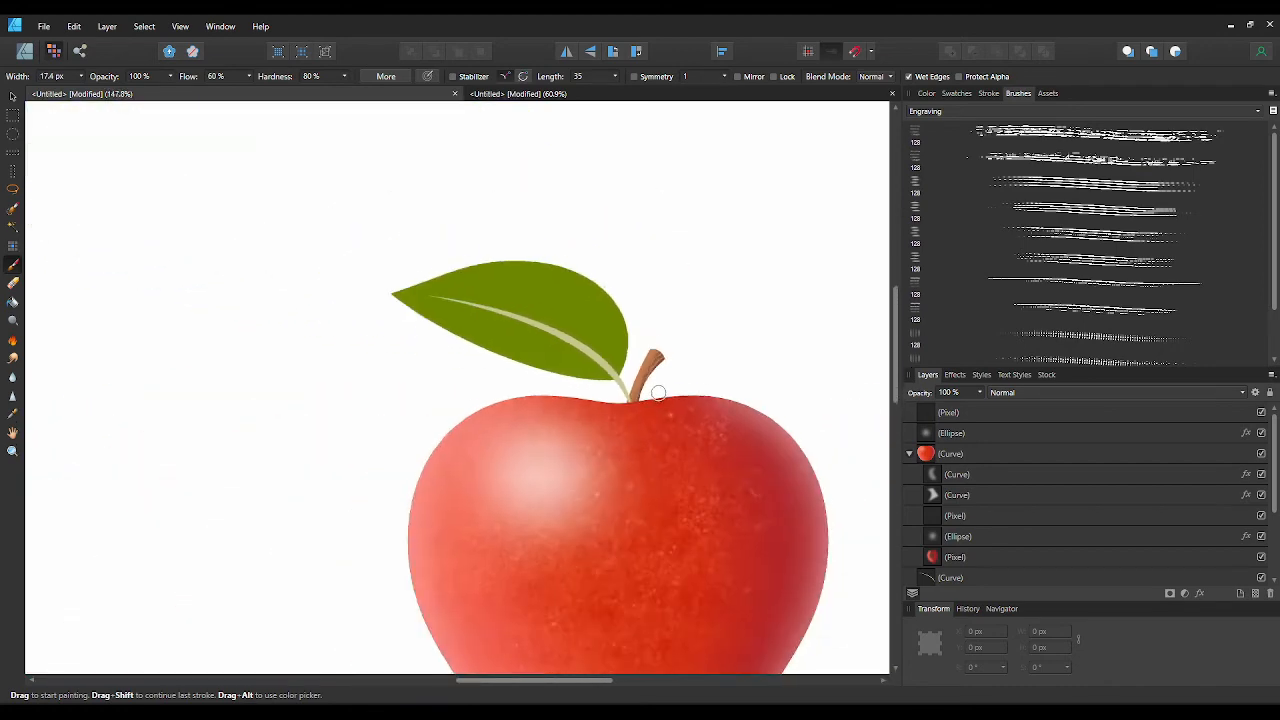
scroll(660, 391, down, 4)
scroll(661, 390, up, 2)
drag(661, 390, 751, 297)
scroll(767, 292, down, 1)
click(933, 95)
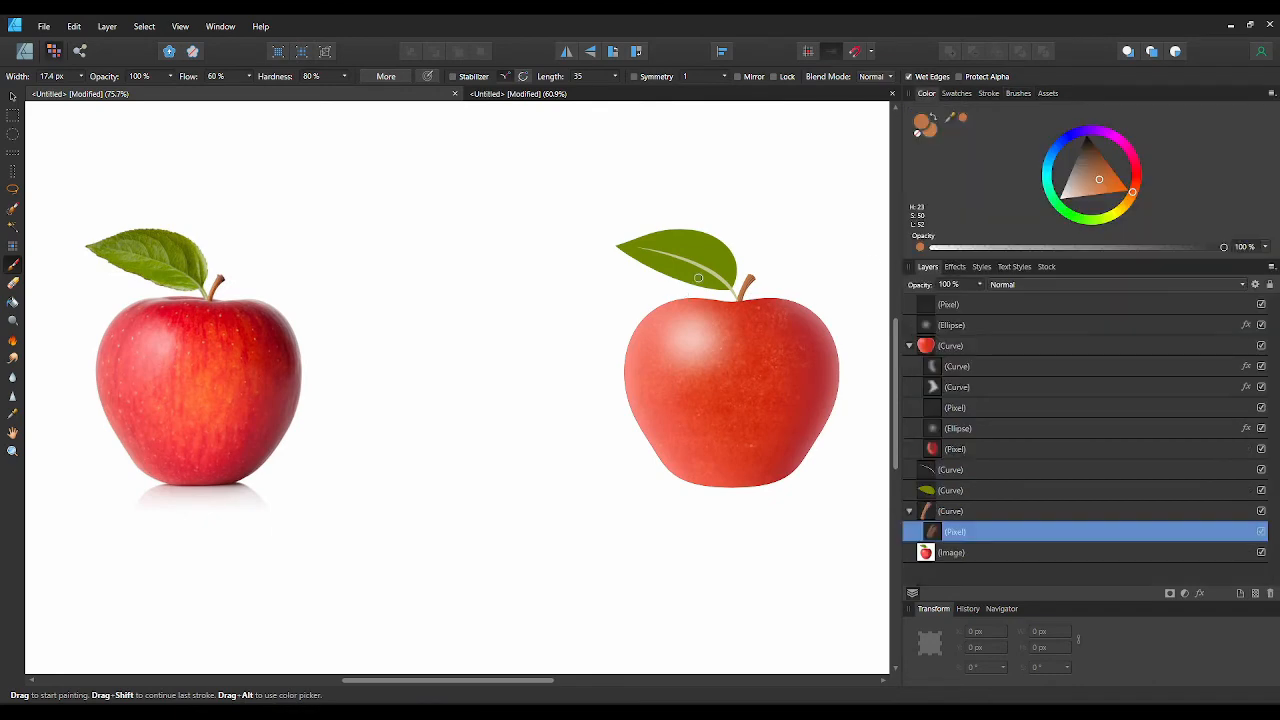
- Switch to the Designer Persona, deselect everything, and trace the short side vein nearest the photo leaf's tip with the Pen tool
click(24, 52)
click(345, 300)
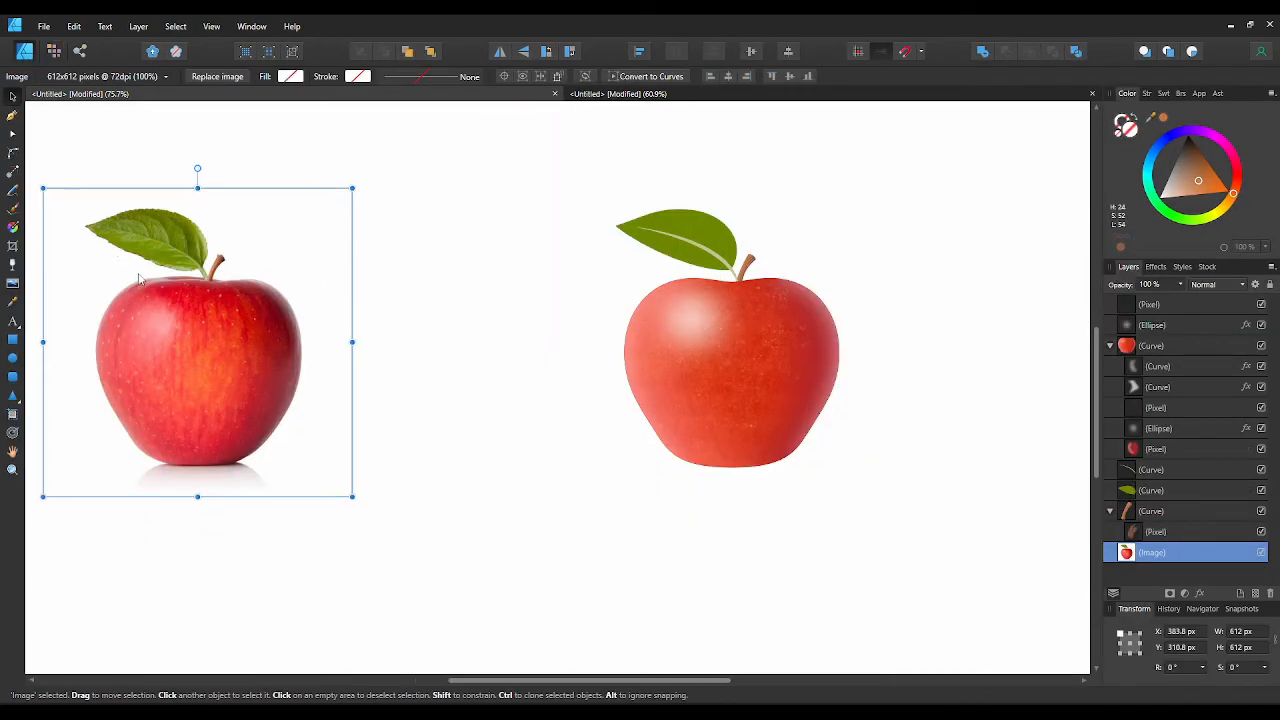
scroll(95, 300, up, 4)
scroll(338, 424, up, 1)
key(ctrl+d)
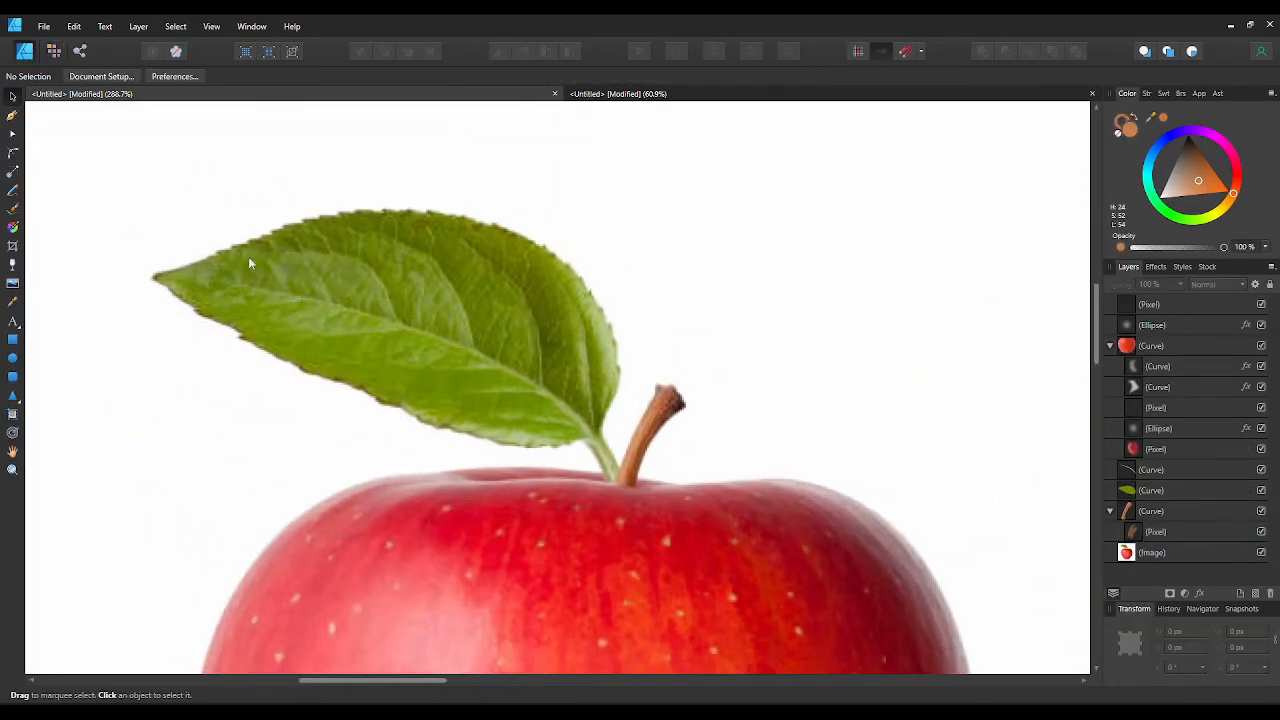
key(p)
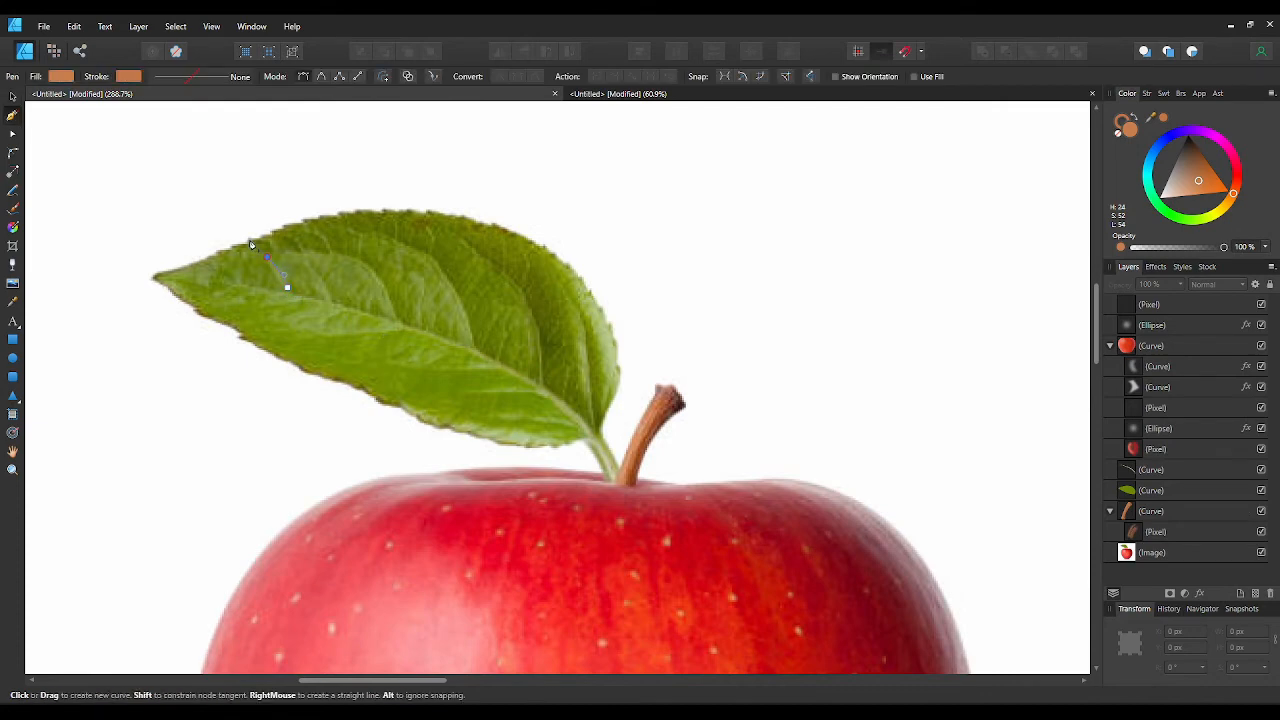
drag(251, 244, 251, 244)
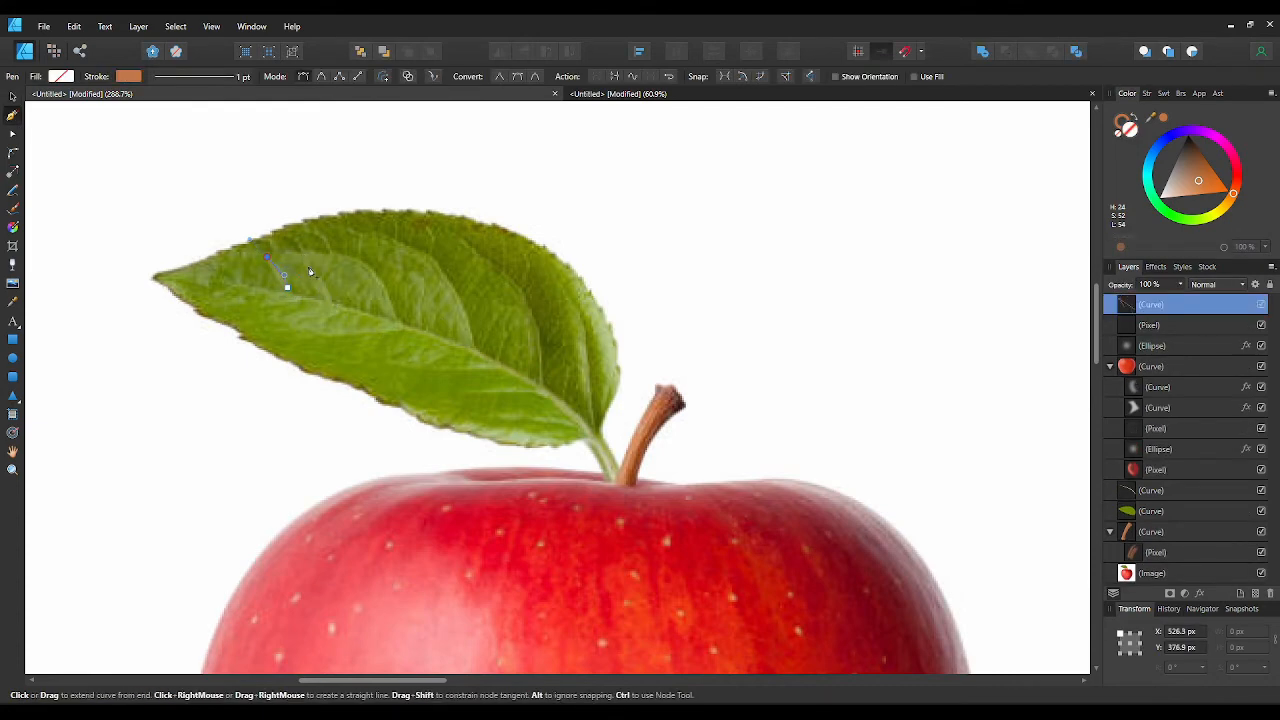
key(Escape)
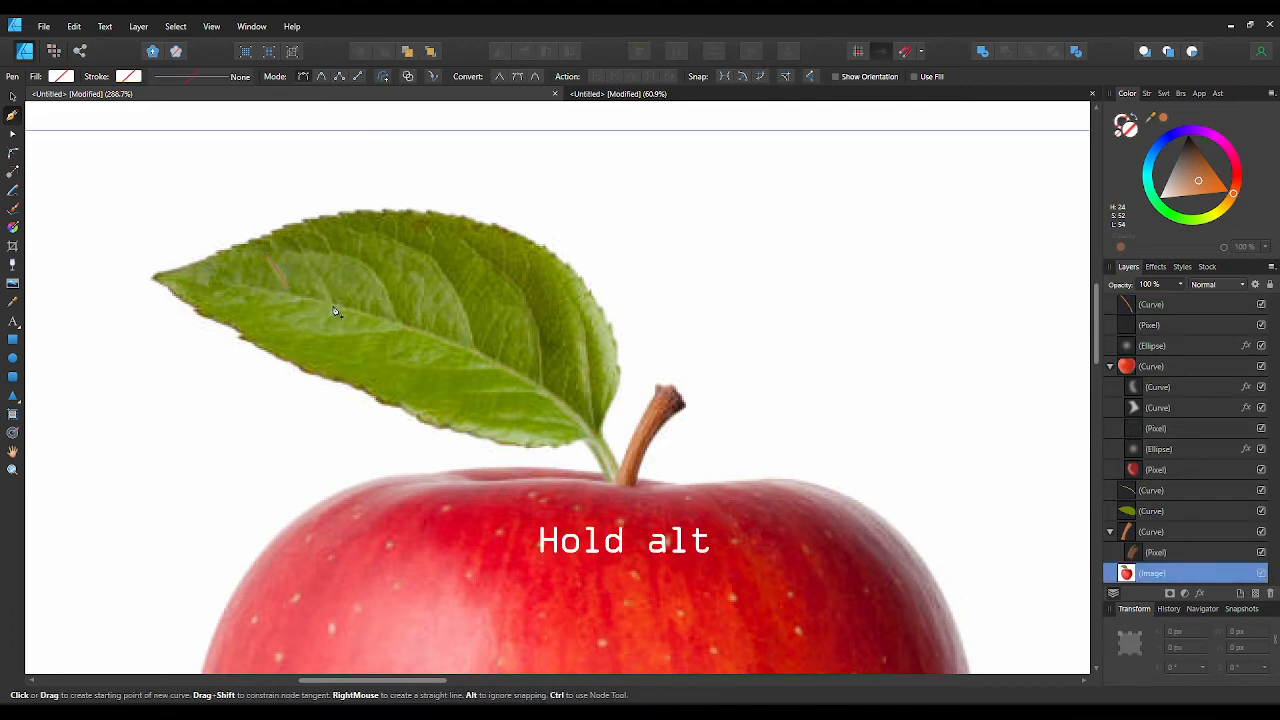
- Trace five more curved side veins across the upper half of the photo leaf, each as a separate open curve
drag(300, 255, 276, 249)
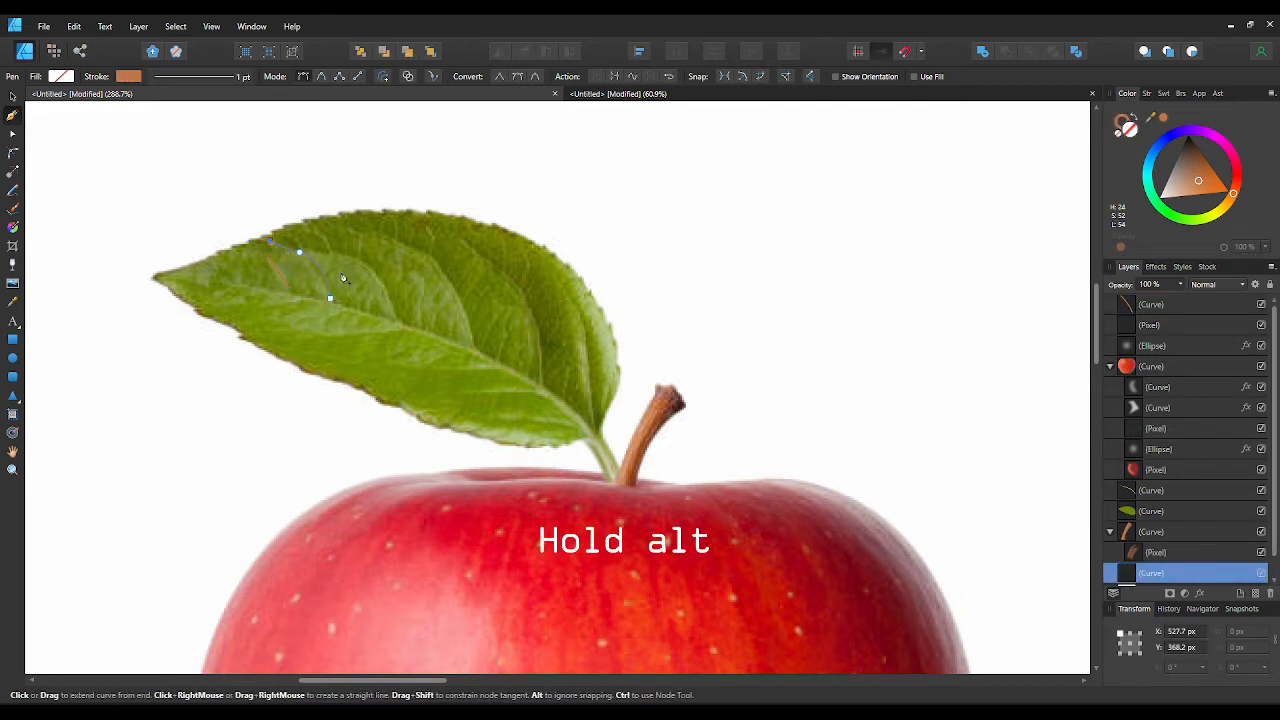
ctrl+click(411, 335)
click(397, 320)
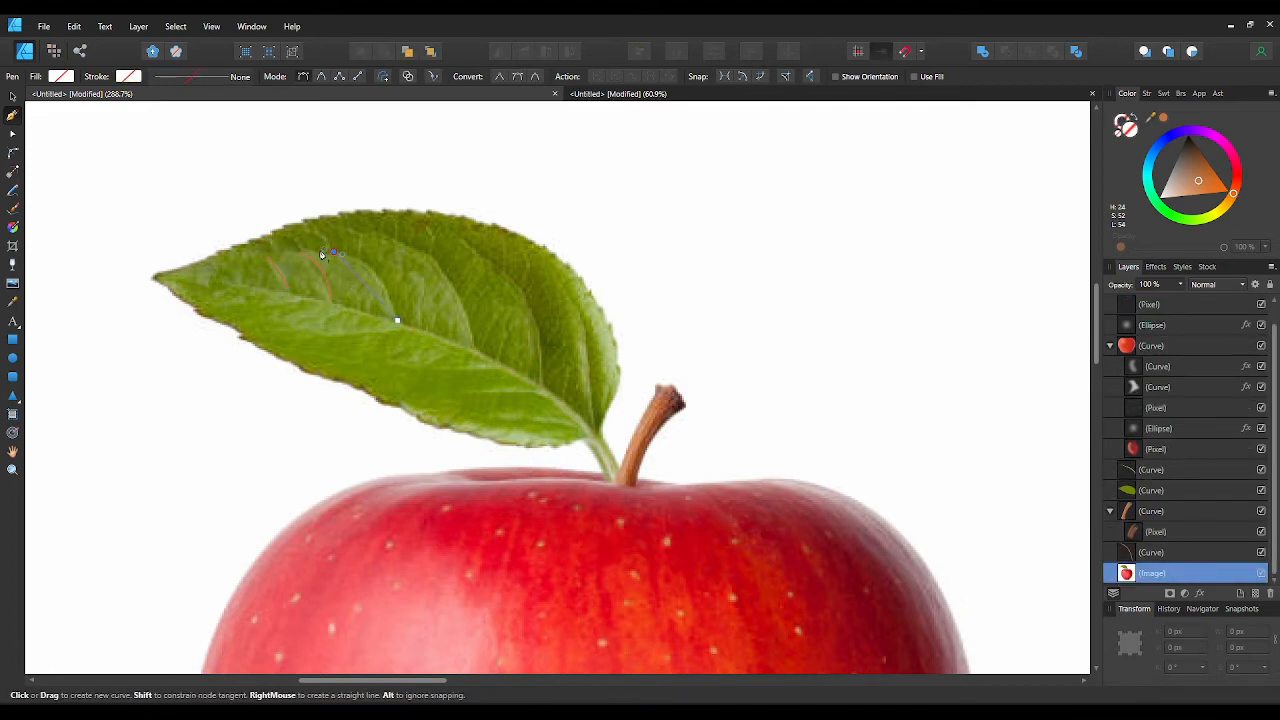
drag(288, 253, 288, 251)
ctrl+click(475, 329)
click(476, 349)
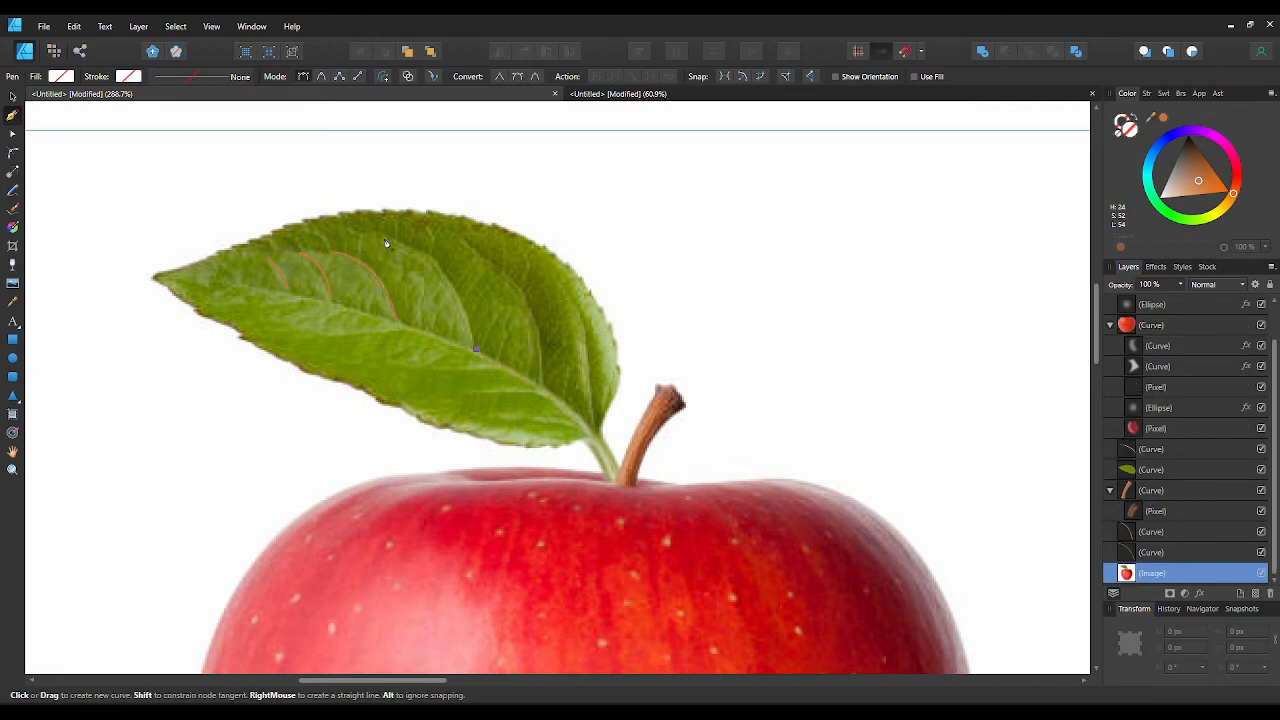
drag(384, 237, 315, 230)
ctrl+click(508, 335)
click(540, 386)
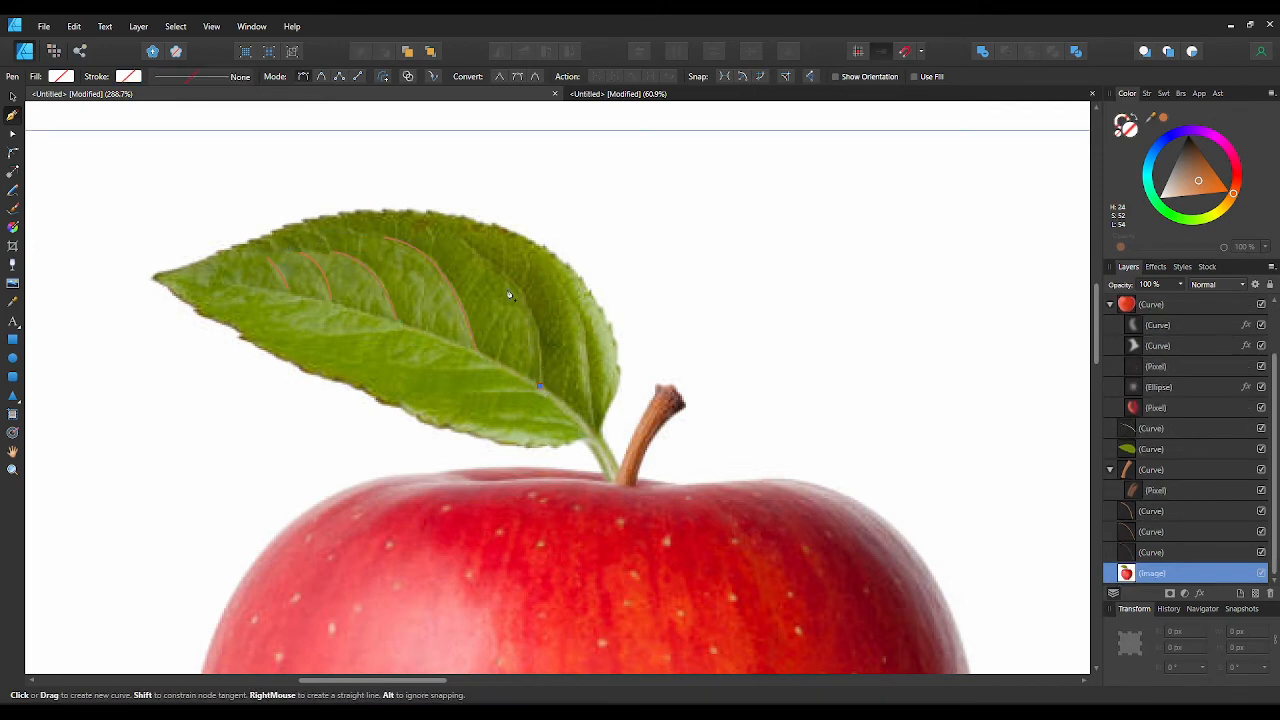
drag(472, 246, 380, 197)
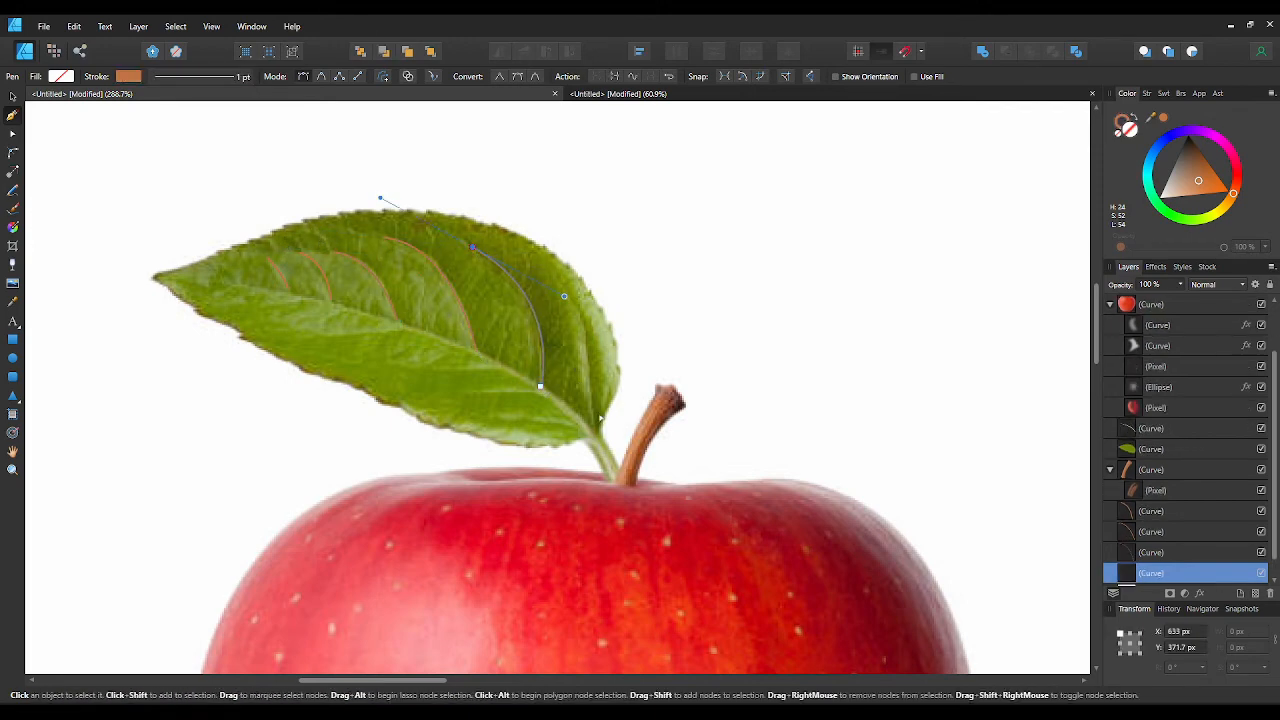
ctrl+click(567, 371)
click(592, 433)
drag(561, 281, 523, 259)
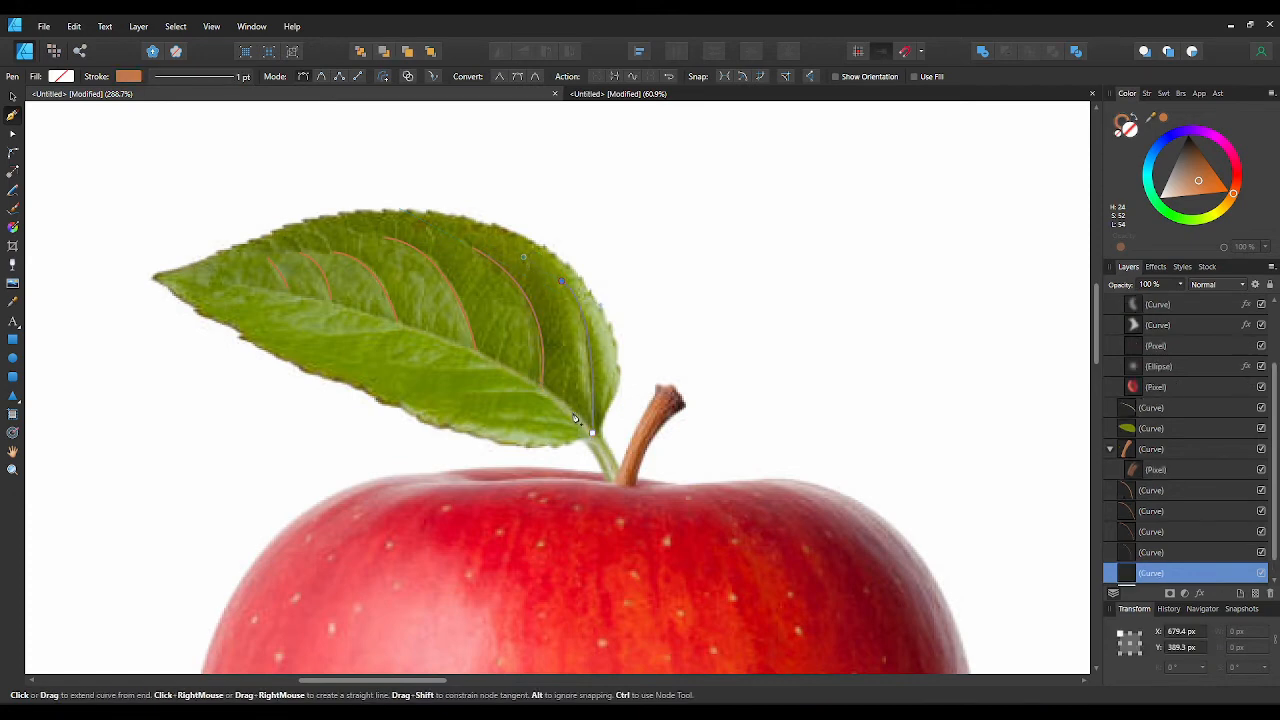
ctrl+click(562, 364)
- Trace five short side veins below the photo leaf's midrib as separate open curves
click(576, 418)
drag(505, 413, 461, 395)
ctrl+click(549, 385)
click(546, 391)
ctrl+click(491, 371)
click(496, 362)
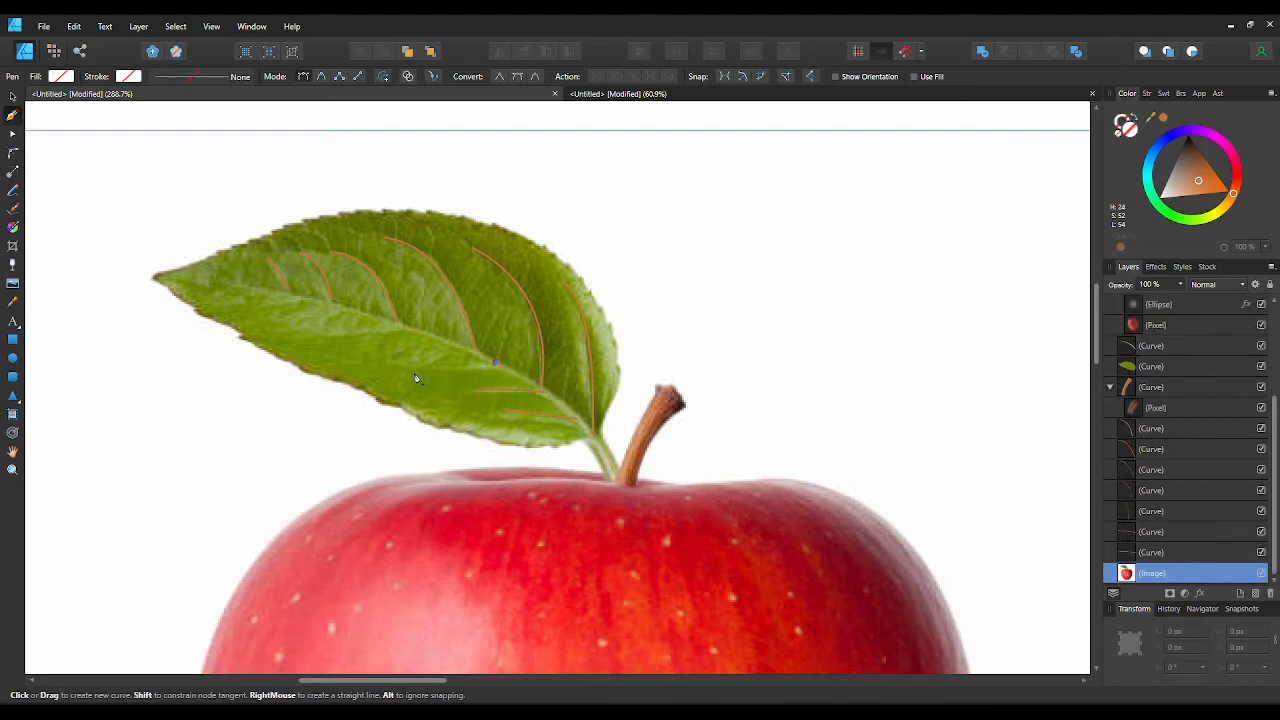
drag(397, 361, 249, 315)
ctrl+click(391, 334)
click(401, 325)
ctrl+click(309, 300)
click(306, 297)
- Select all 11 traced vein curves and move them onto the illustrated apple's leaf
scroll(340, 329, down, 2)
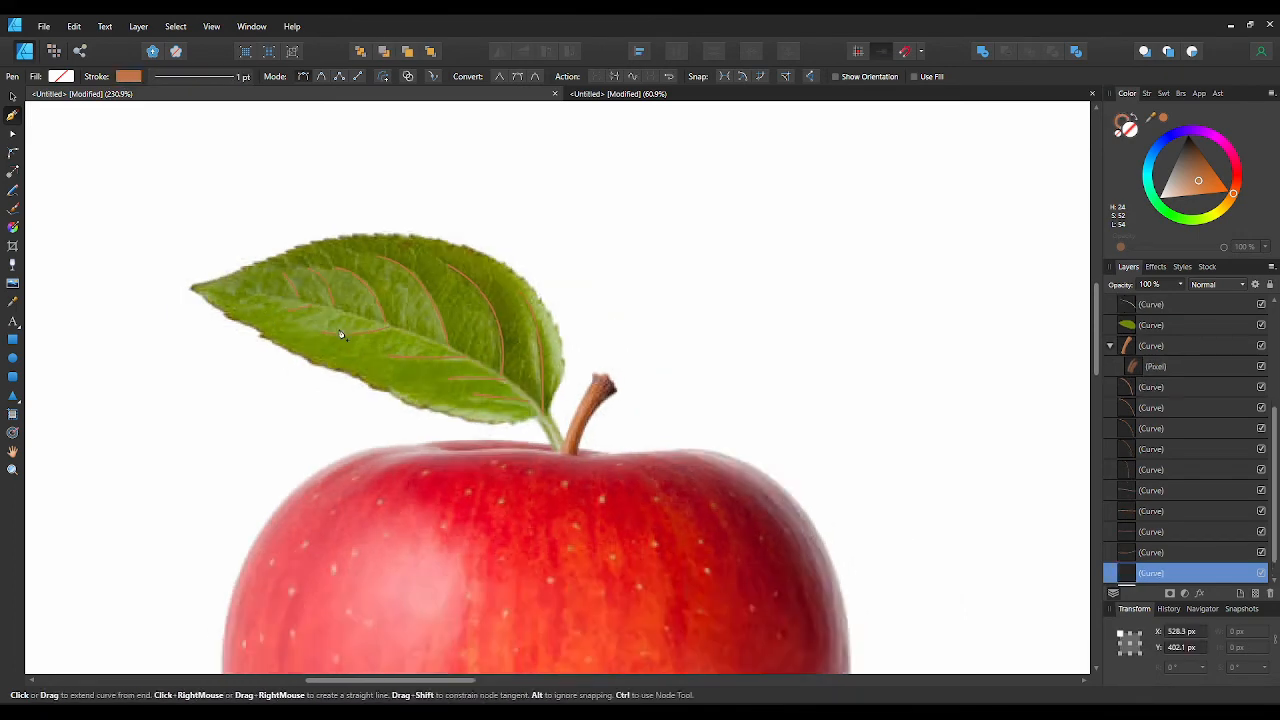
click(12, 98)
scroll(112, 156, down, 1)
drag(106, 151, 486, 375)
scroll(484, 373, down, 4)
drag(484, 373, 311, 342)
drag(262, 323, 690, 319)
- Sample the pale midrib colour from the illustrated leaf and apply it to the strokes of the 11 side veins
scroll(697, 333, up, 5)
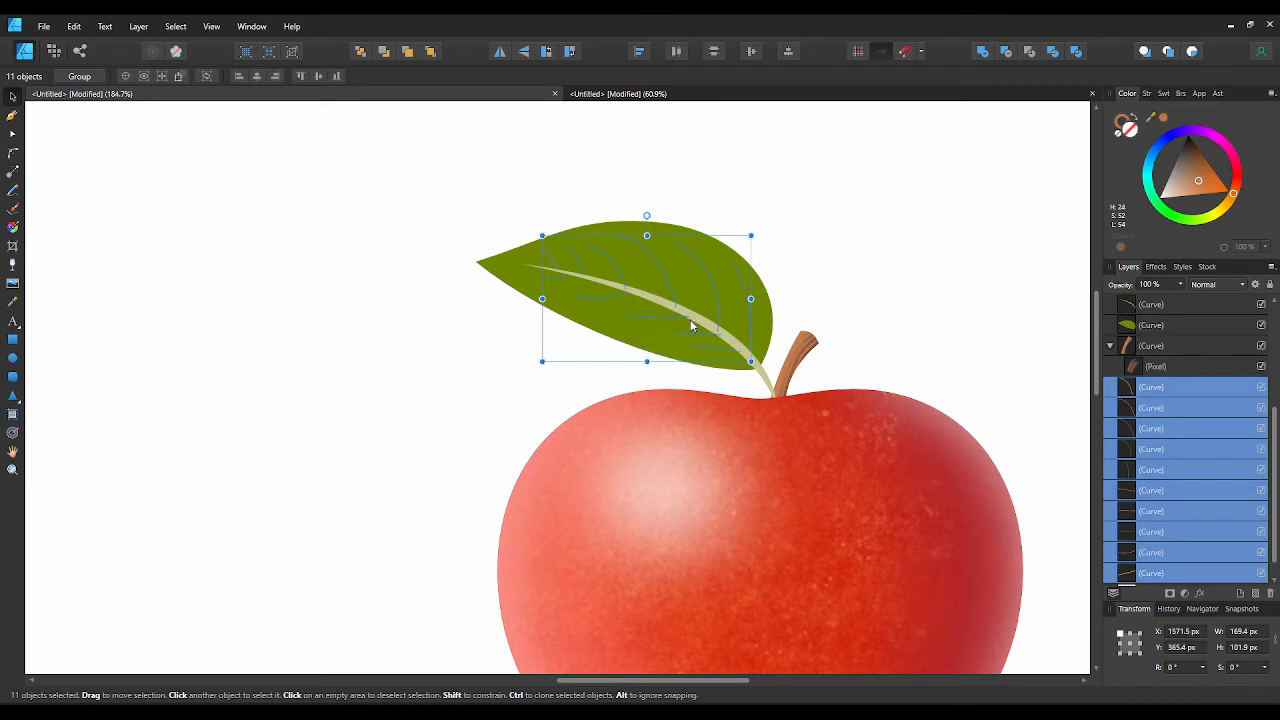
click(1163, 118)
drag(1151, 118, 747, 352)
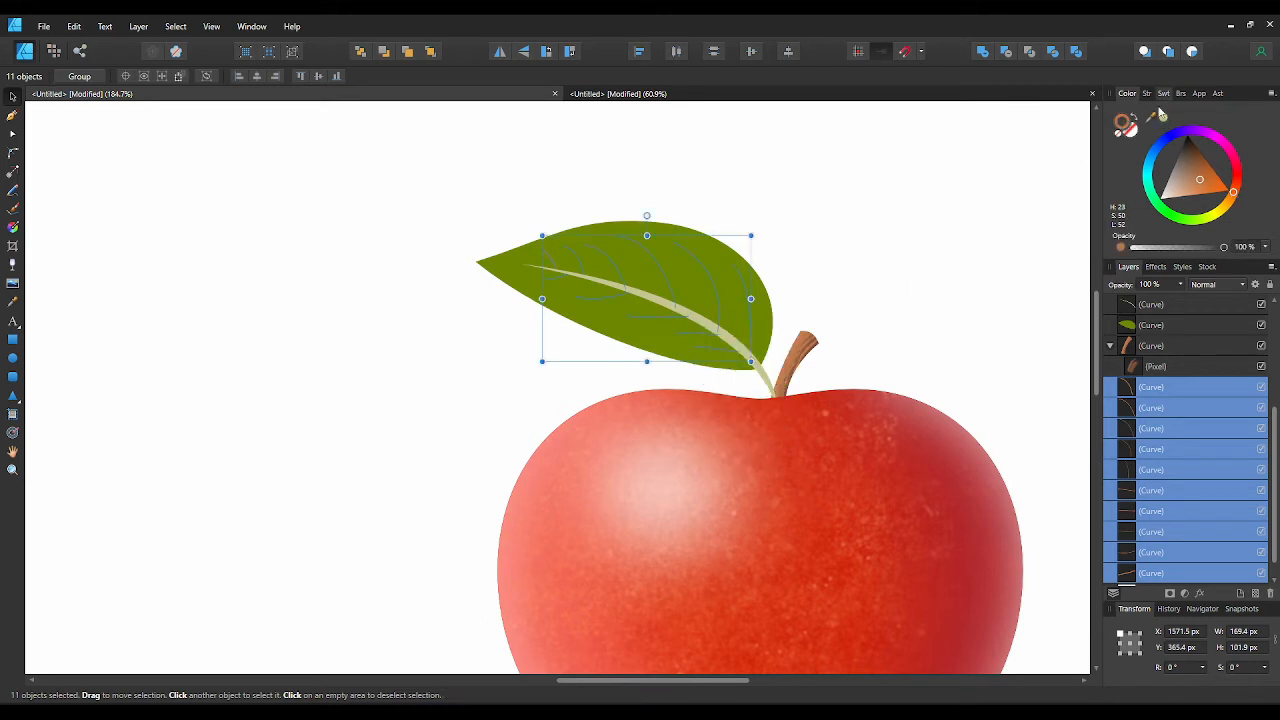
click(1163, 118)
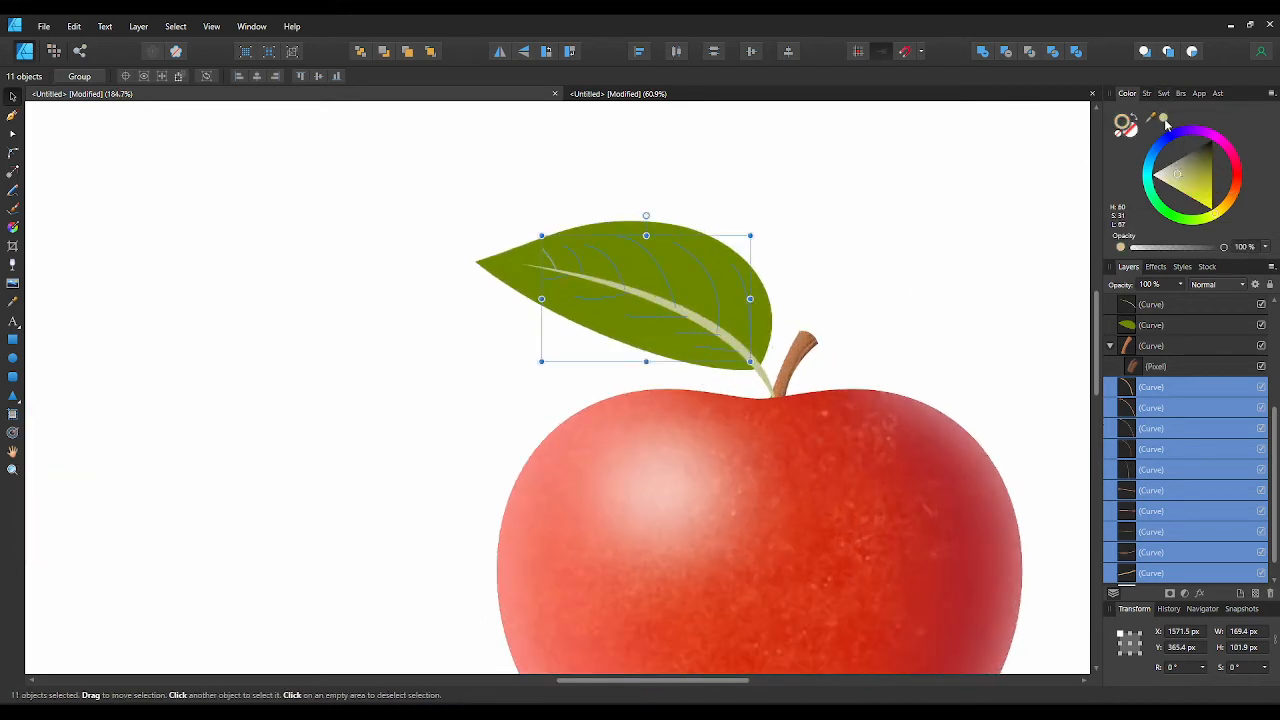
scroll(923, 251, down, 2)
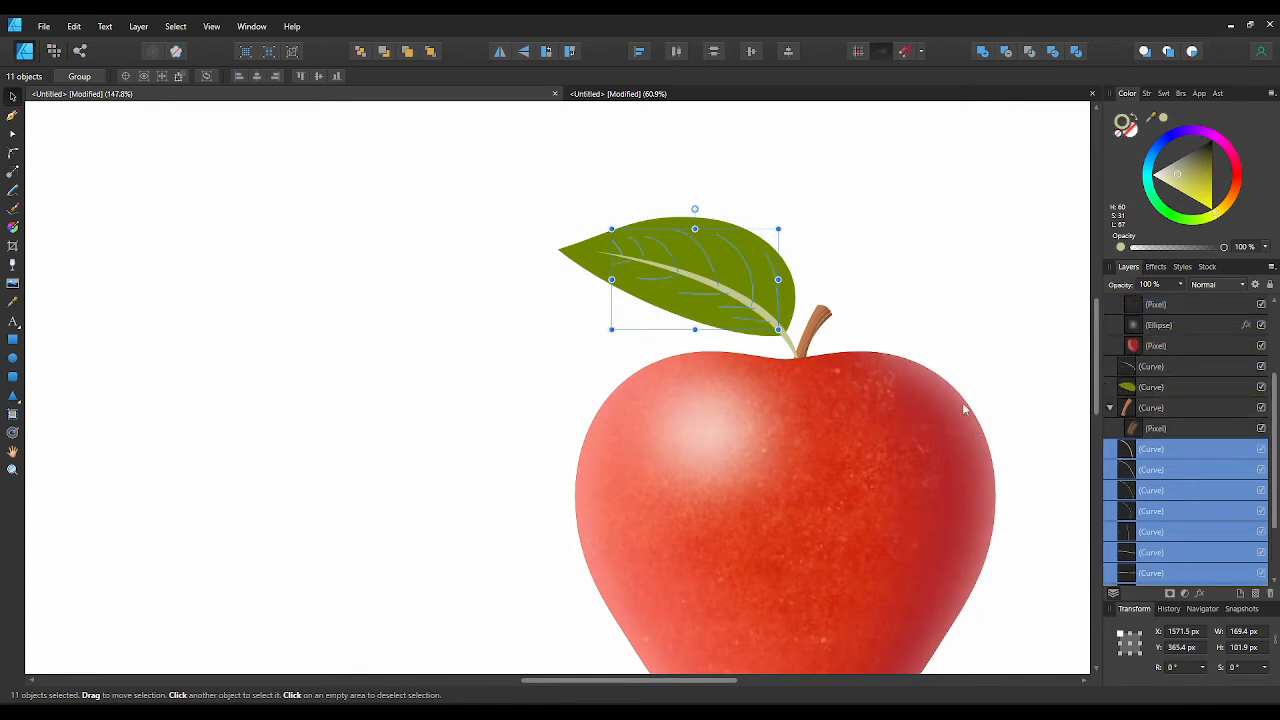
- Group the 11 side veins and taper their strokes with a pressure profile falling from full width to zero at the end
scroll(846, 240, up, 2)
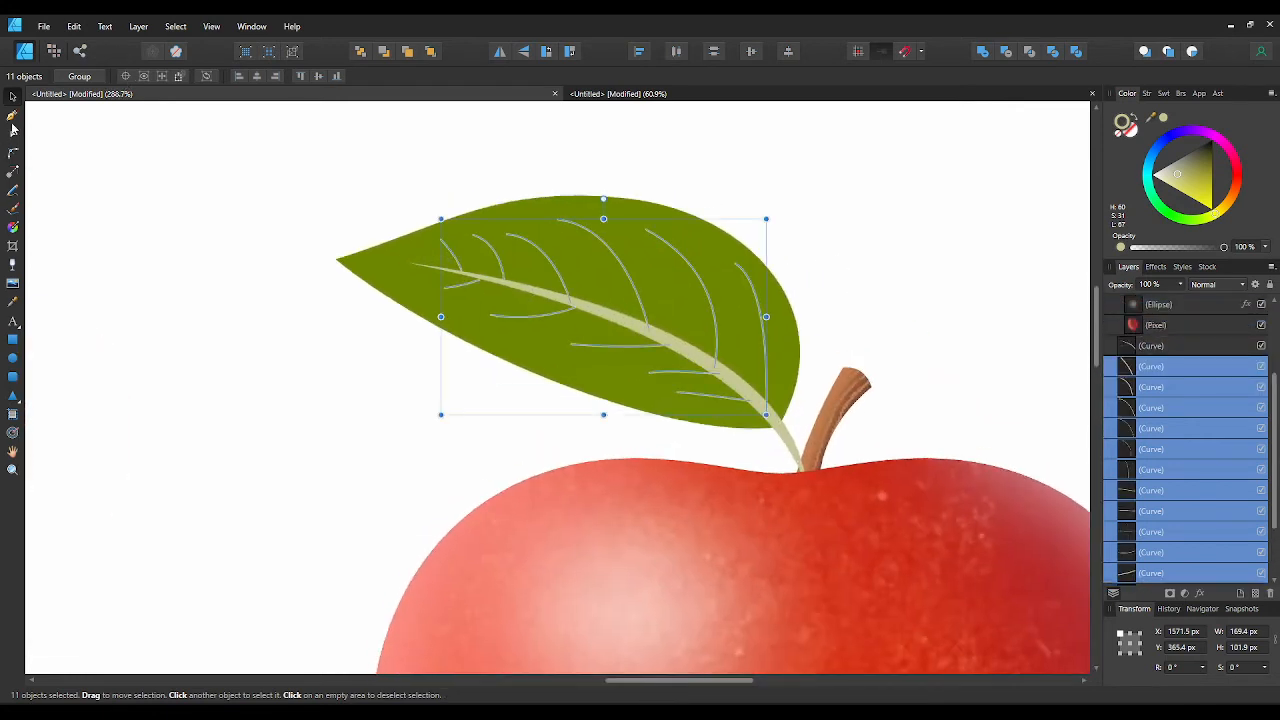
click(79, 76)
click(242, 88)
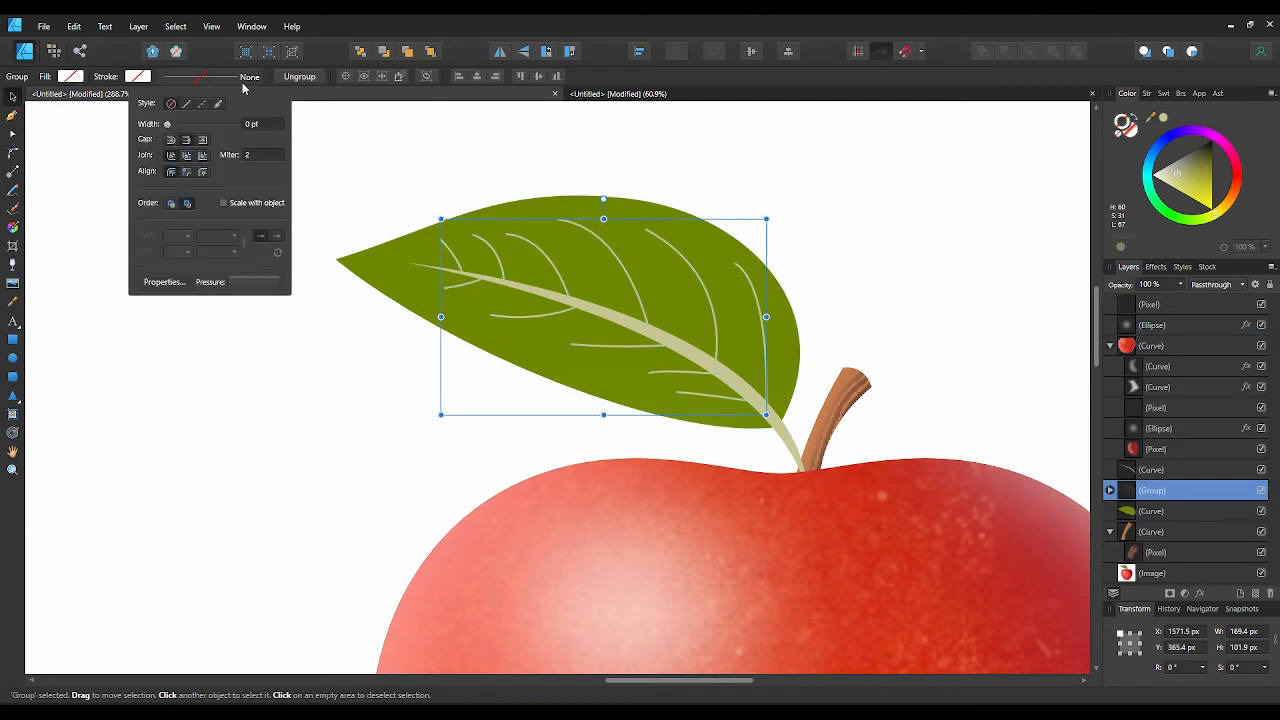
click(252, 282)
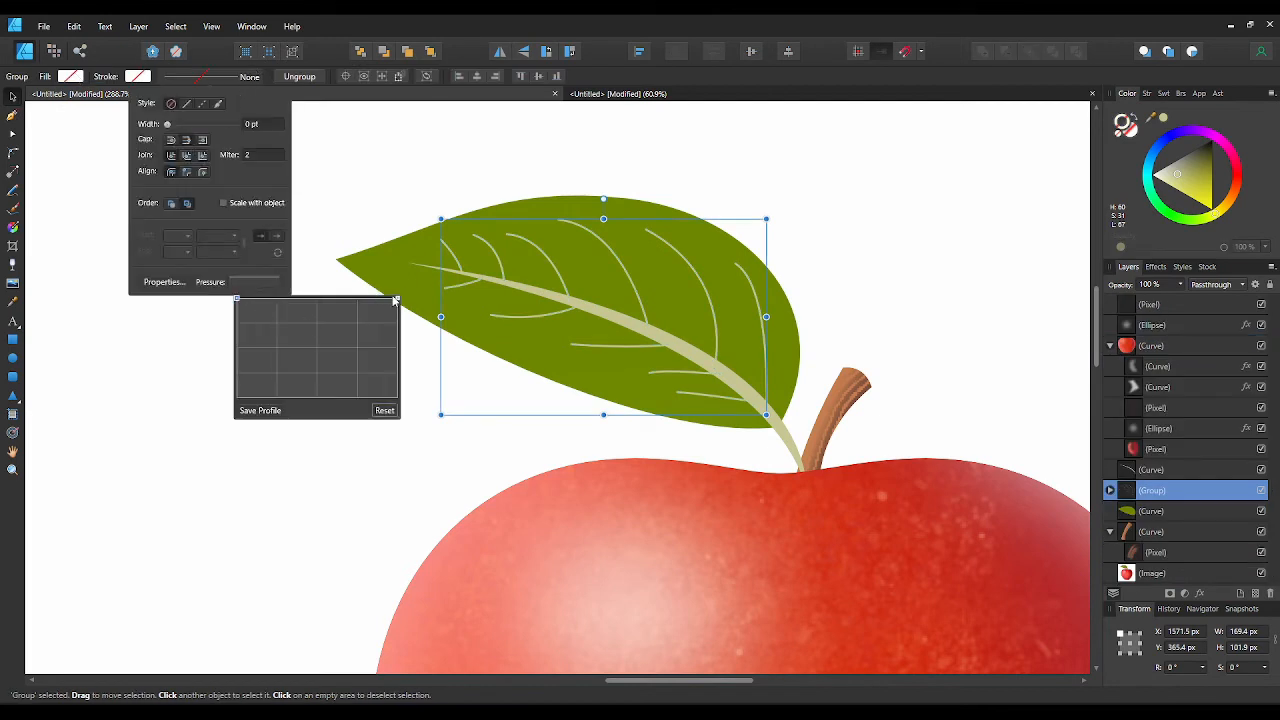
drag(397, 297, 399, 399)
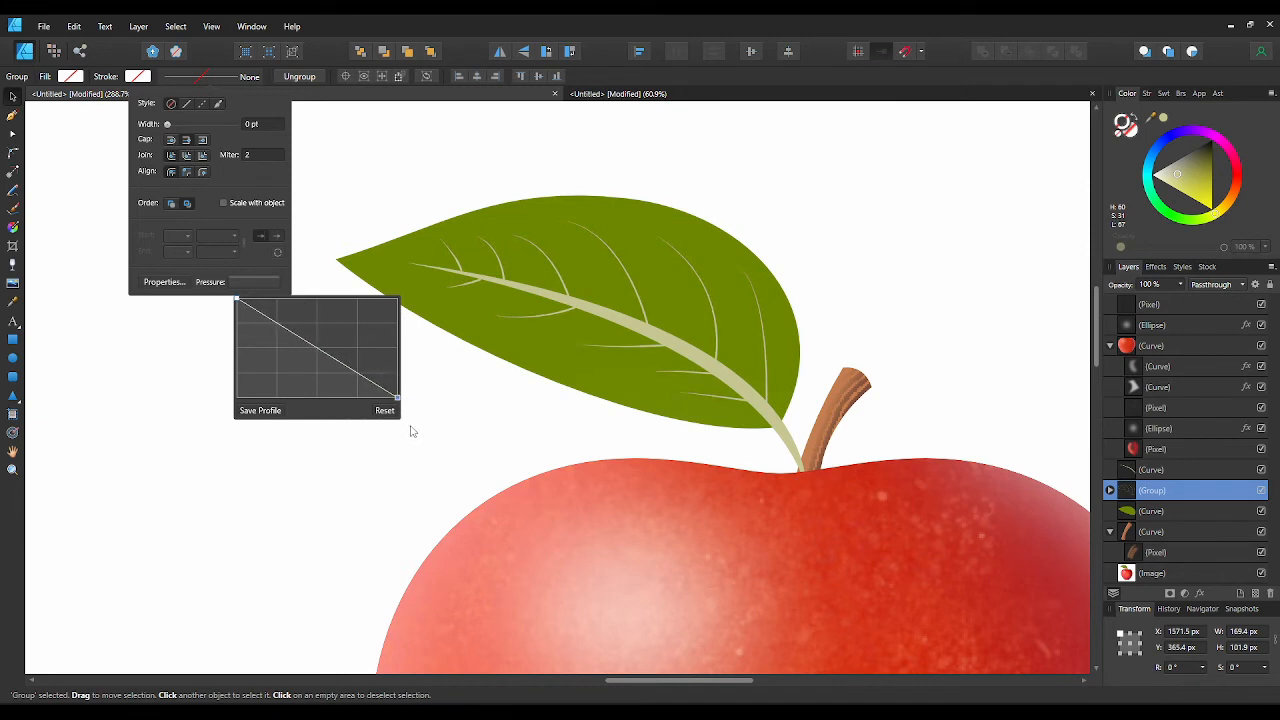
- Set the side-vein group's stroke width to 2.5 pt
click(1150, 95)
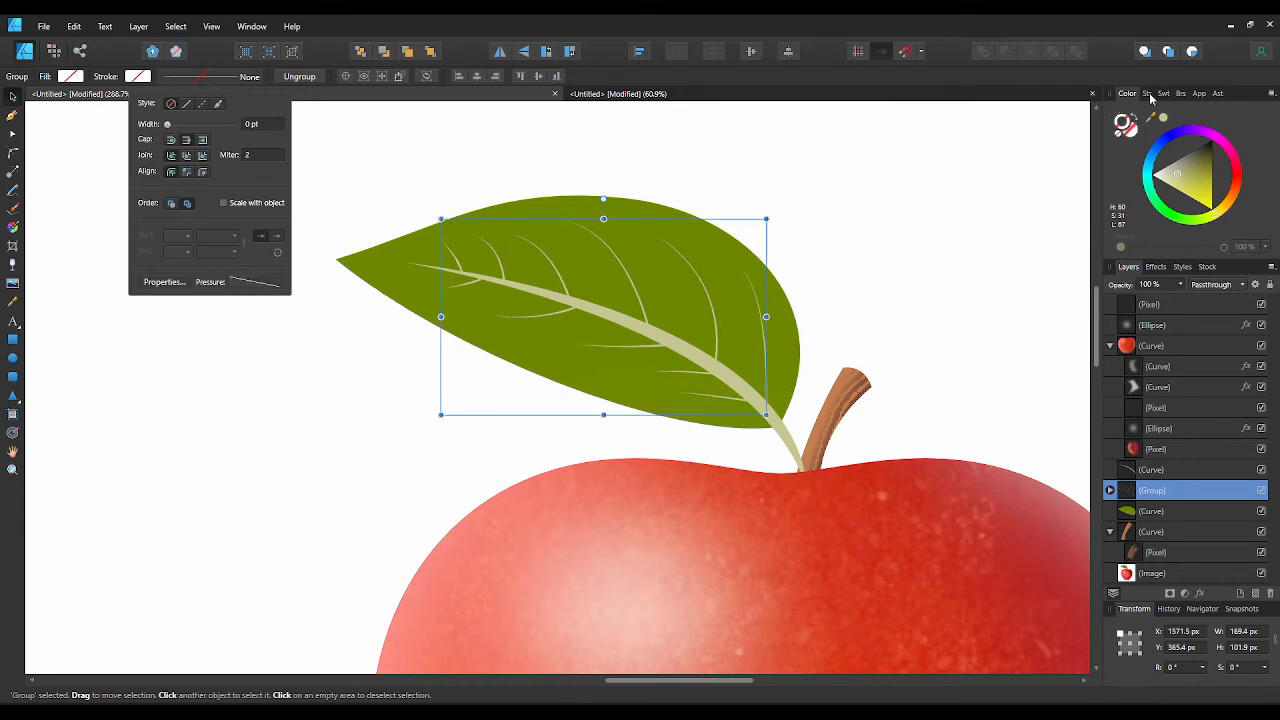
click(1149, 93)
click(1148, 94)
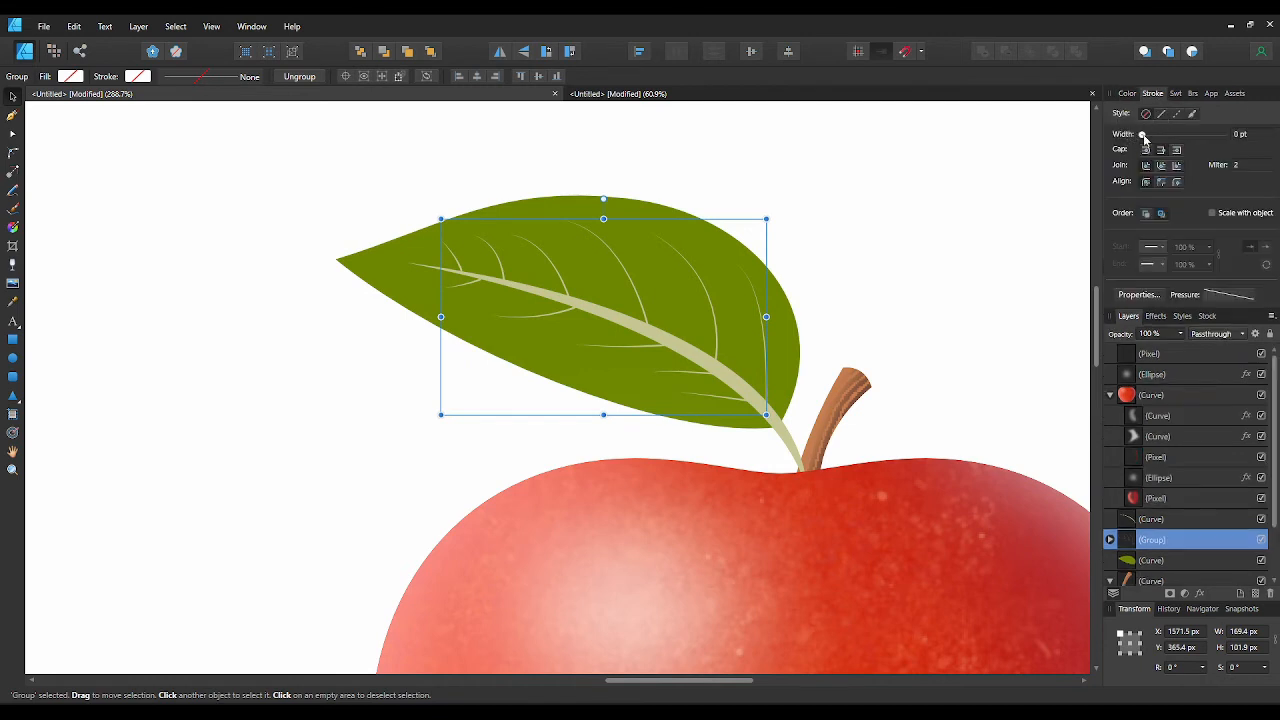
drag(1143, 137, 1163, 145)
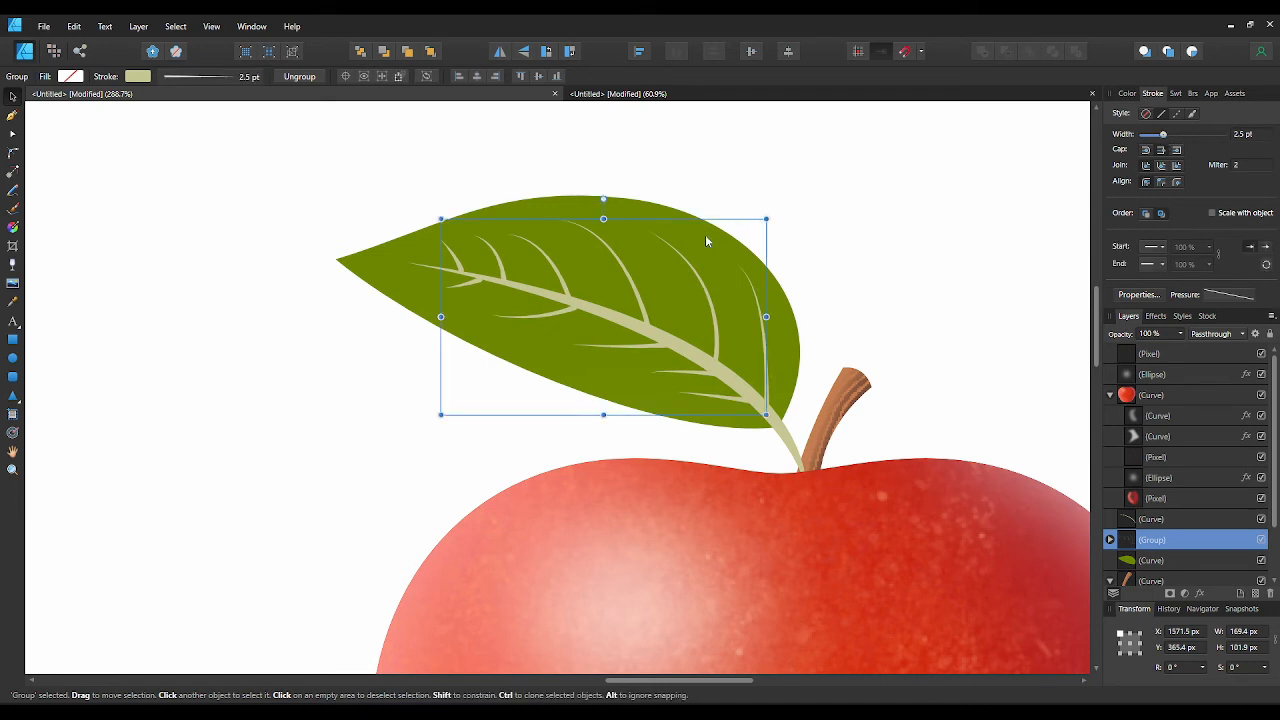
- With the Node tool, extend the base ends of the three side veins nearest the leaf tip into the midrib, then deselect
click(13, 135)
scroll(579, 275, up, 5)
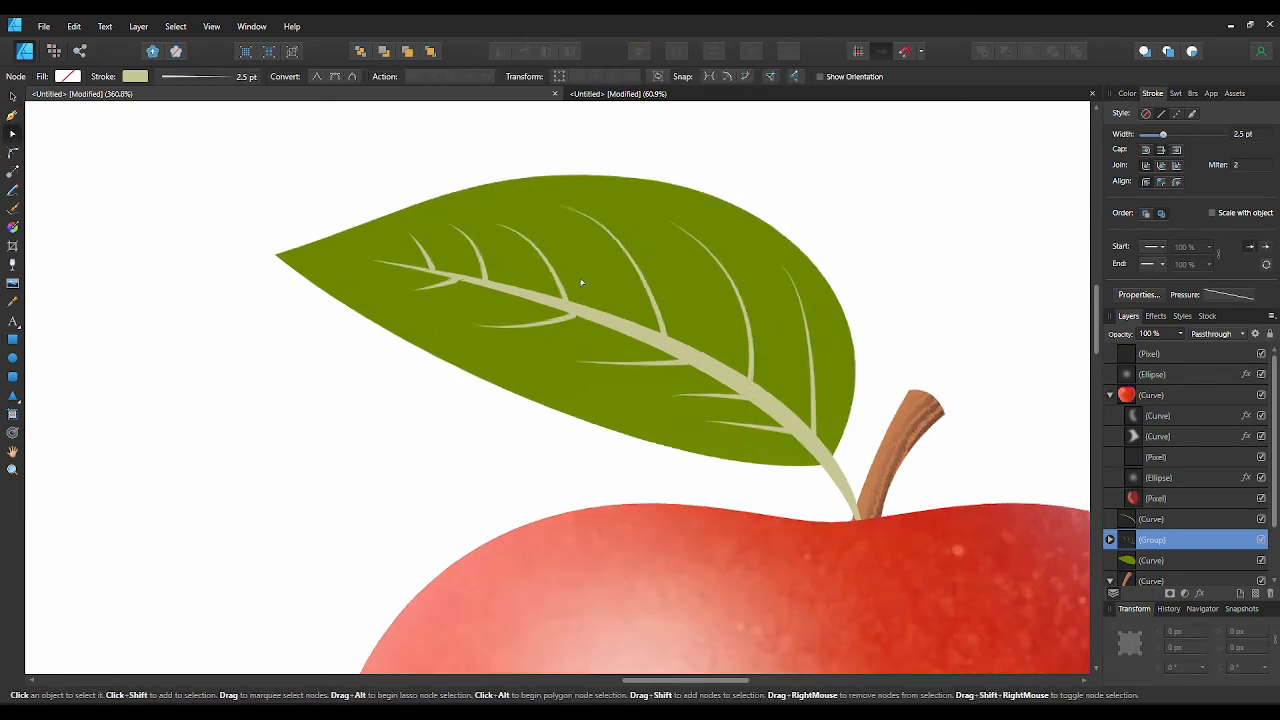
scroll(580, 280, down, 3)
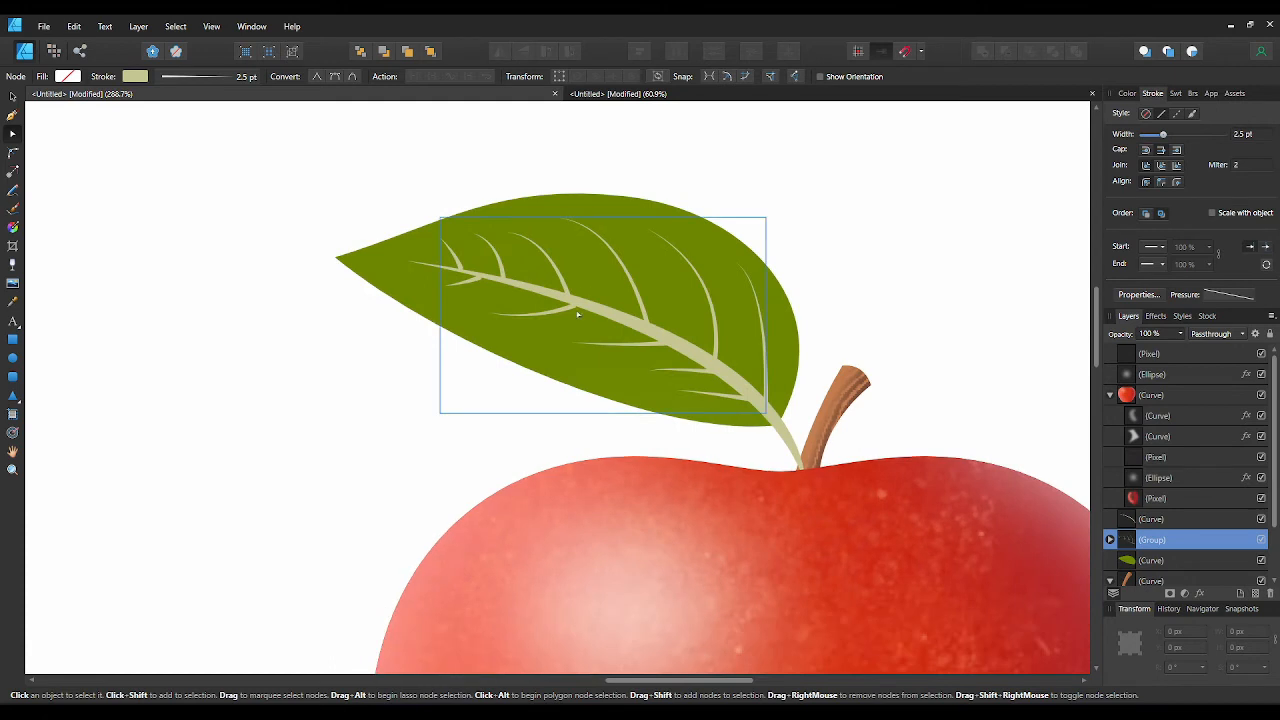
click(561, 310)
scroll(575, 308, up, 6)
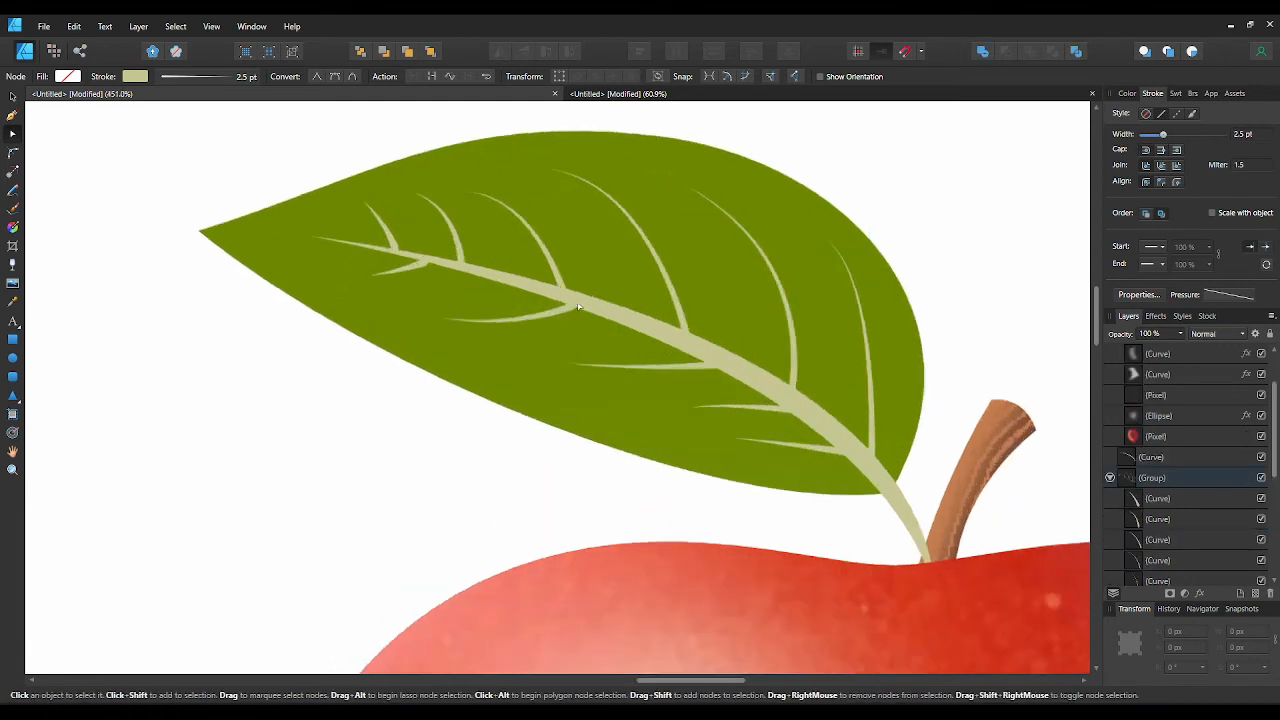
drag(570, 304, 586, 301)
click(336, 238)
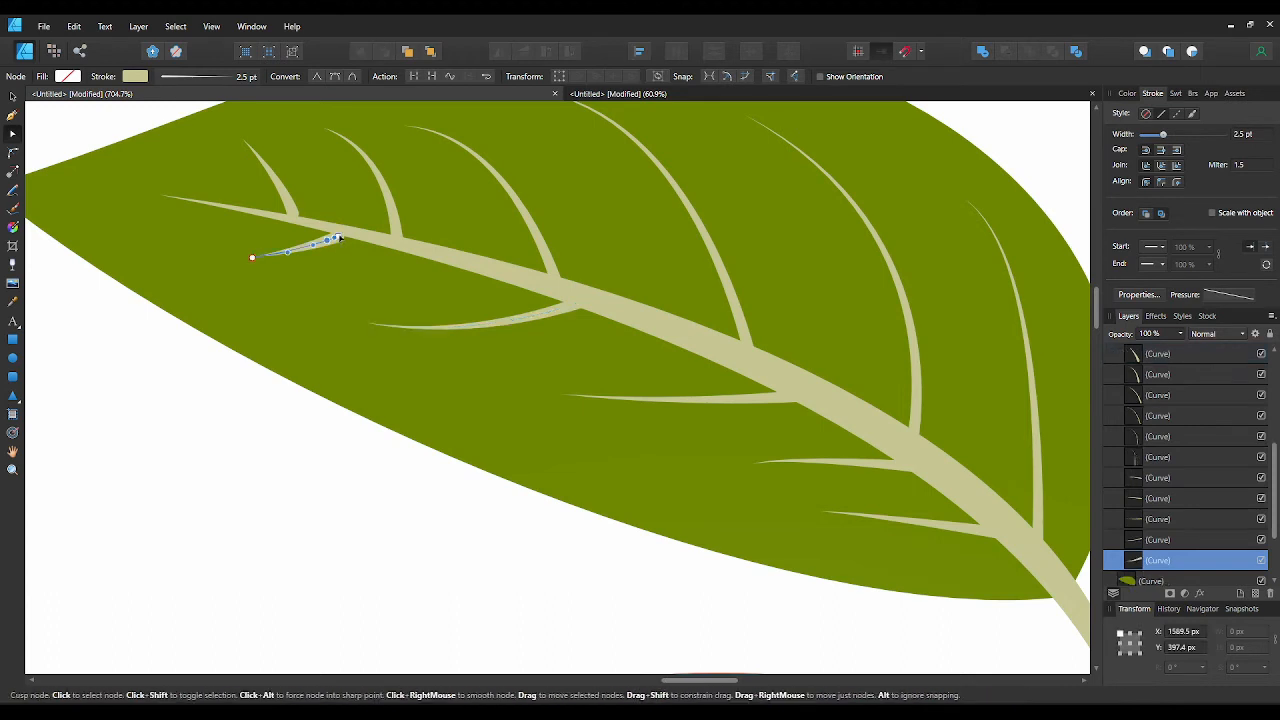
click(288, 208)
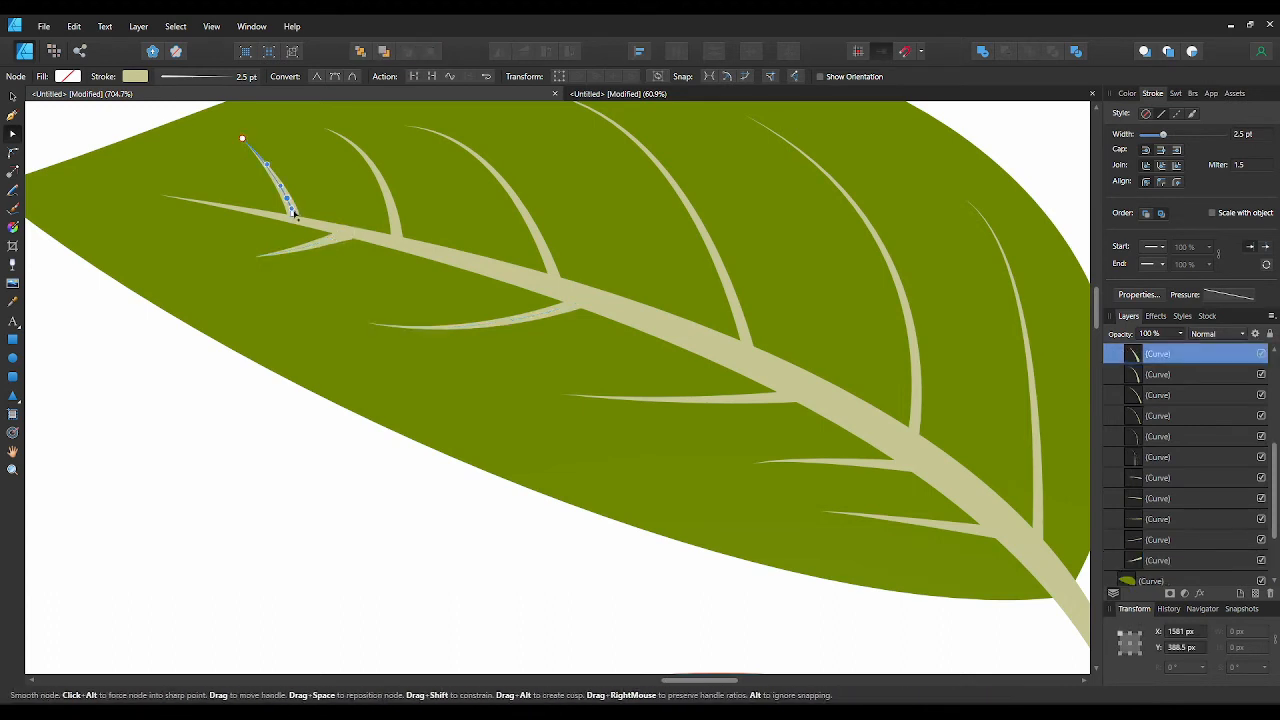
drag(296, 220, 299, 221)
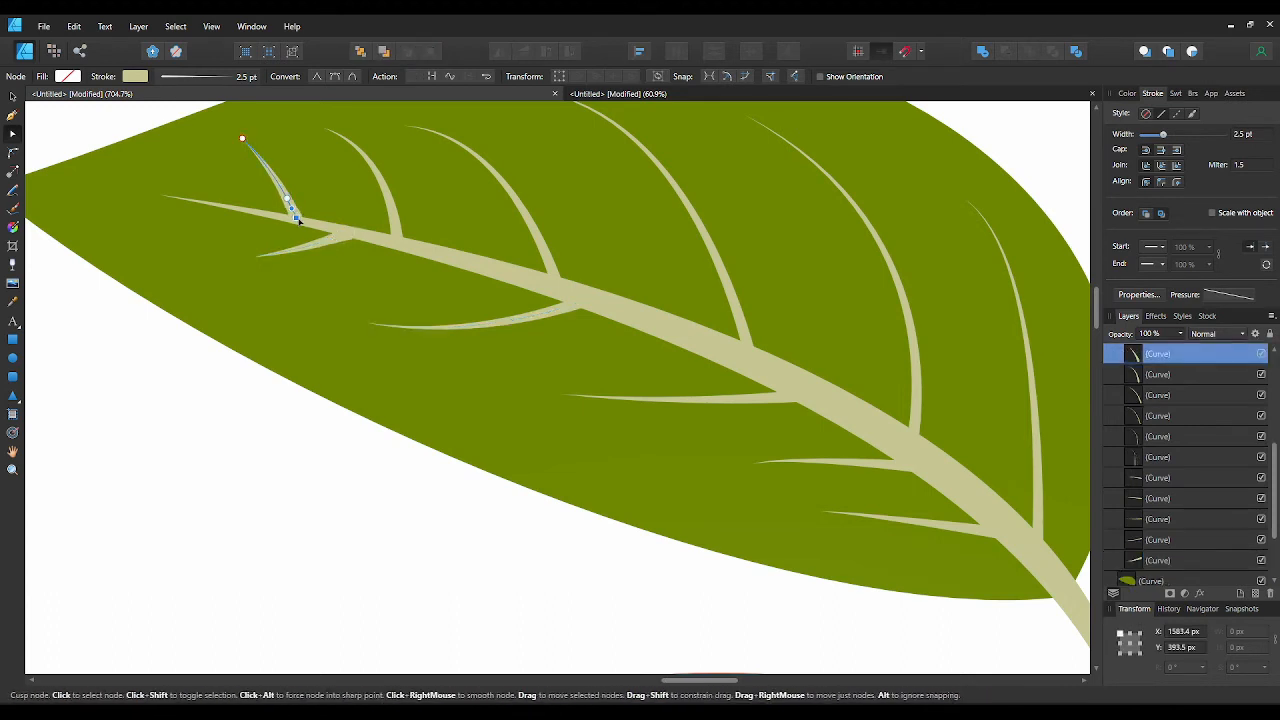
scroll(688, 358, down, 8)
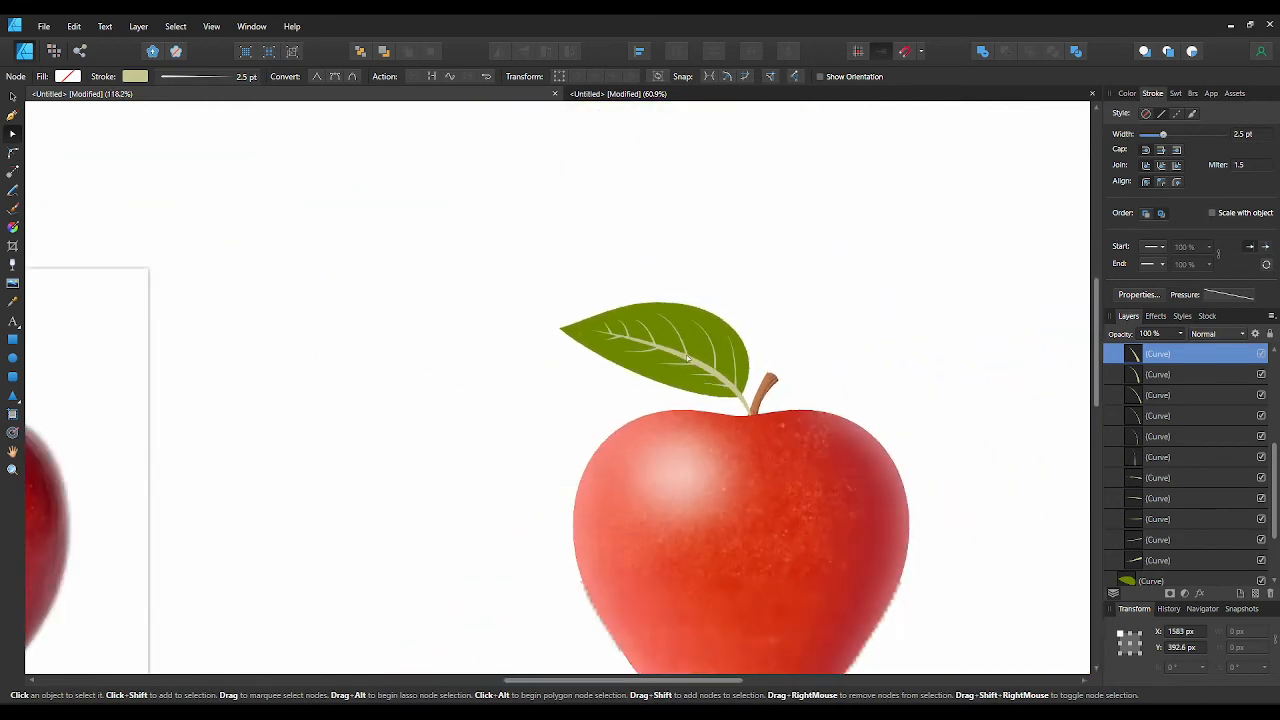
click(837, 240)
scroll(845, 248, down, 3)
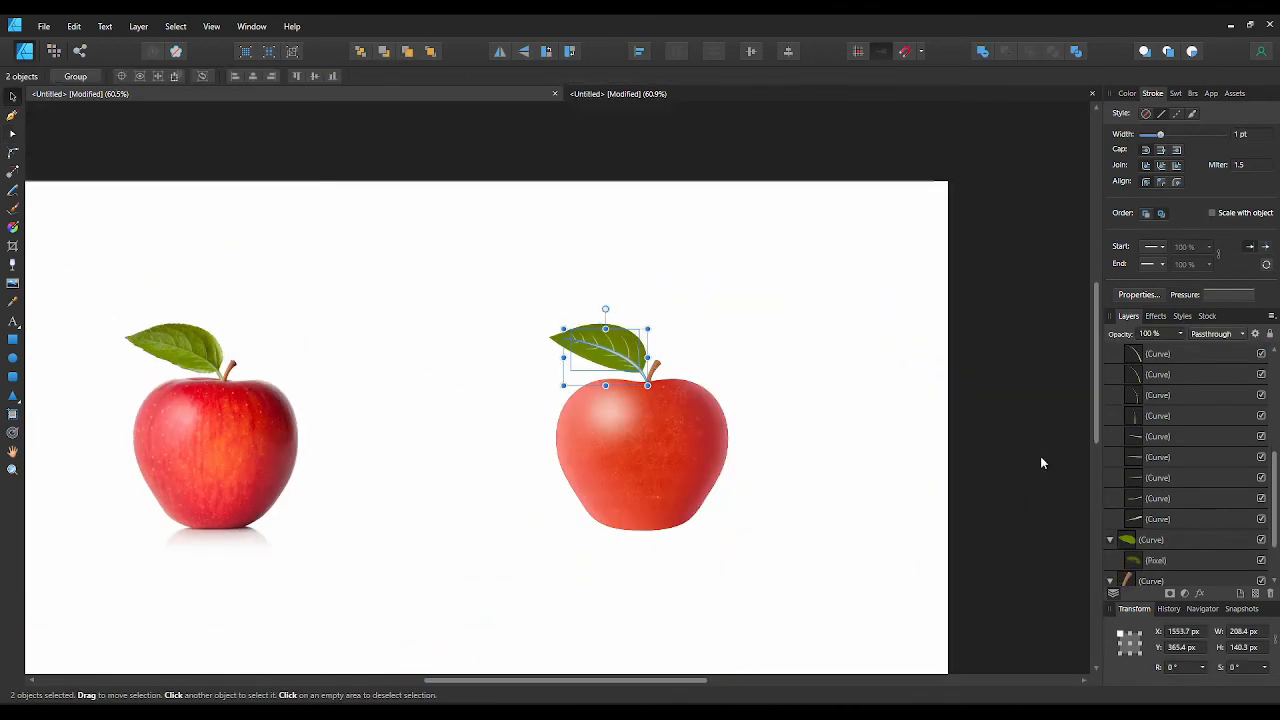
- Select the midrib curve together with the side-vein group and collapse the group in the layer list
scroll(1157, 490, down, 1)
click(1158, 462)
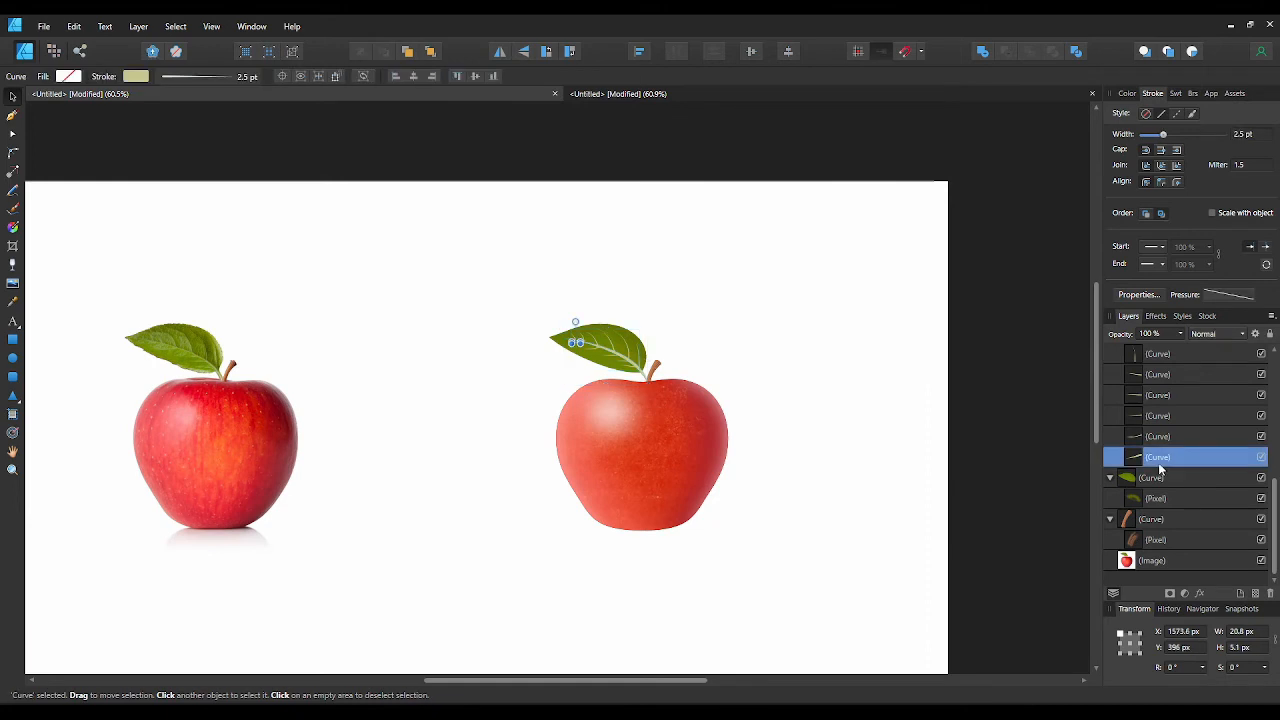
scroll(1158, 460, up, 4)
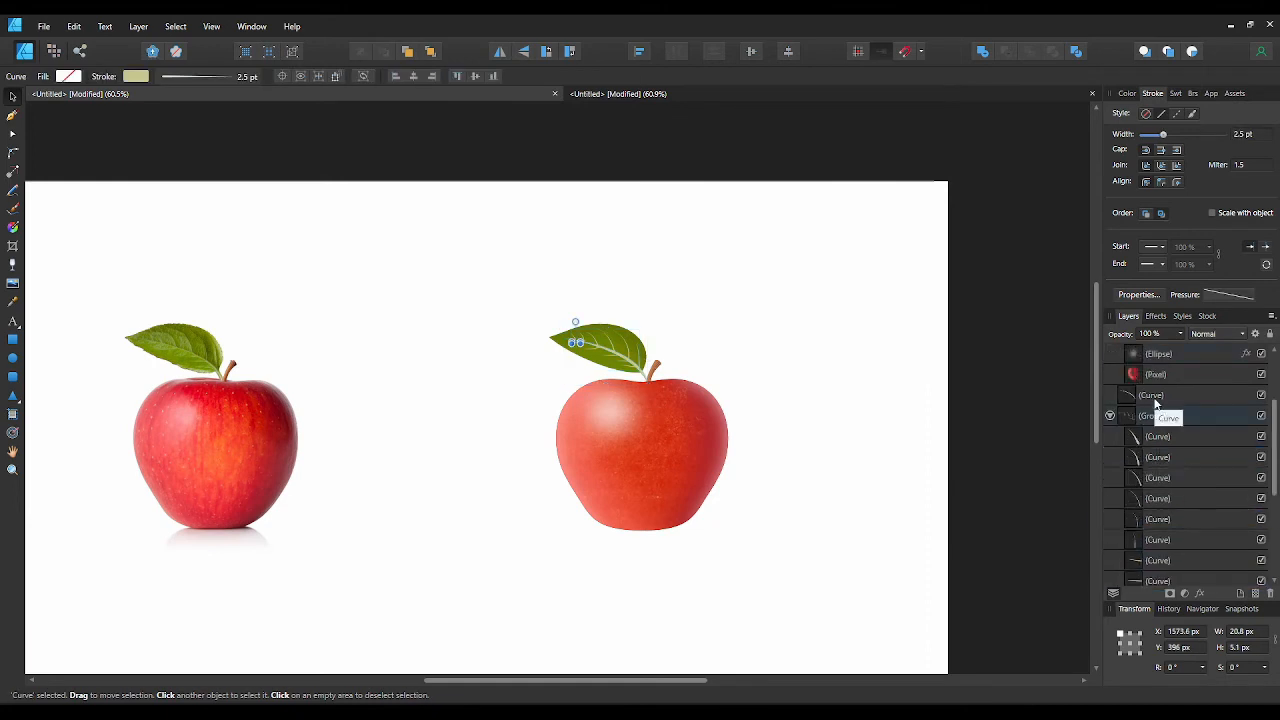
shift+click(1156, 401)
click(1111, 416)
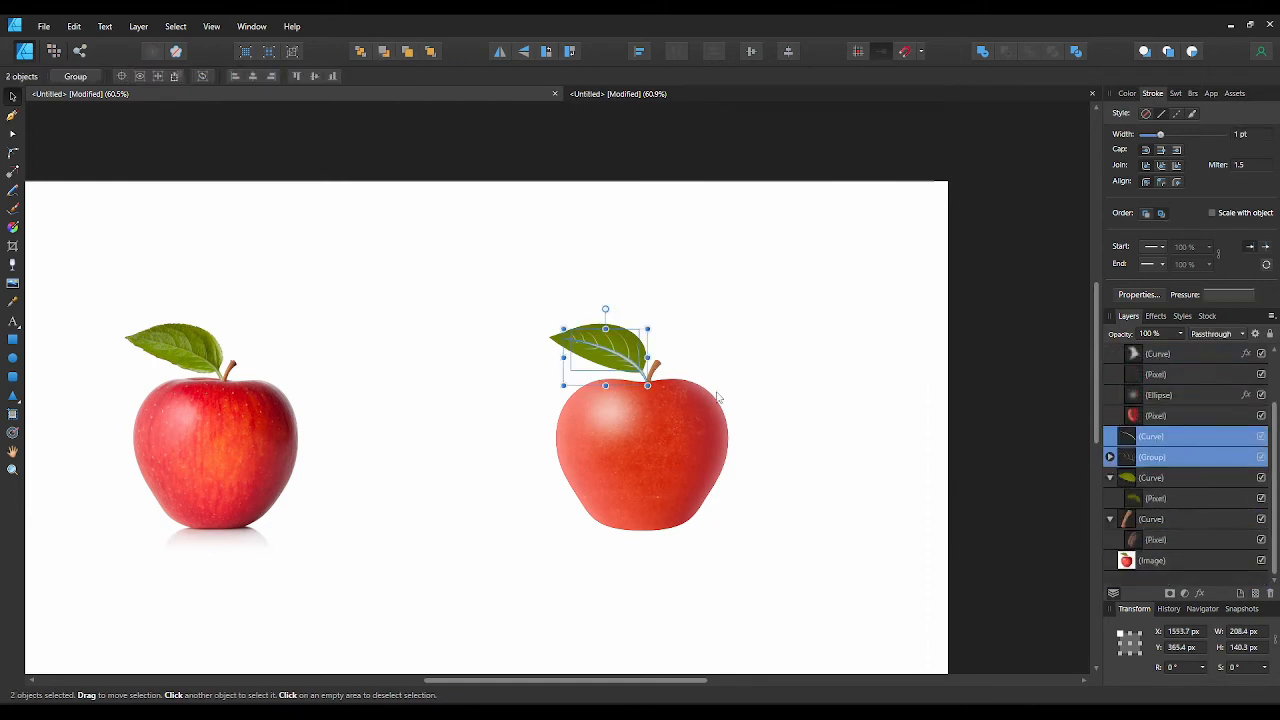
- Sample a green from the photo leaf and apply it to the stroke of the side-vein group alone
scroll(609, 348, up, 3)
scroll(611, 348, down, 1)
drag(646, 343, 953, 325)
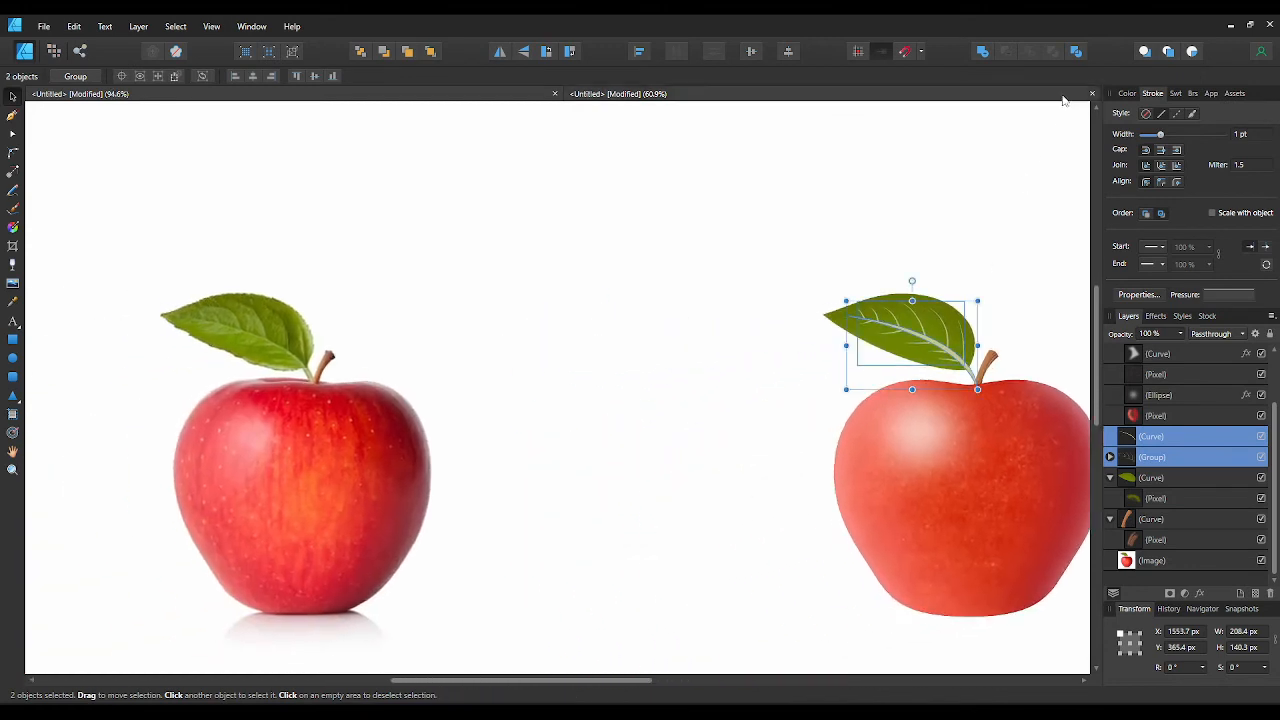
click(1126, 93)
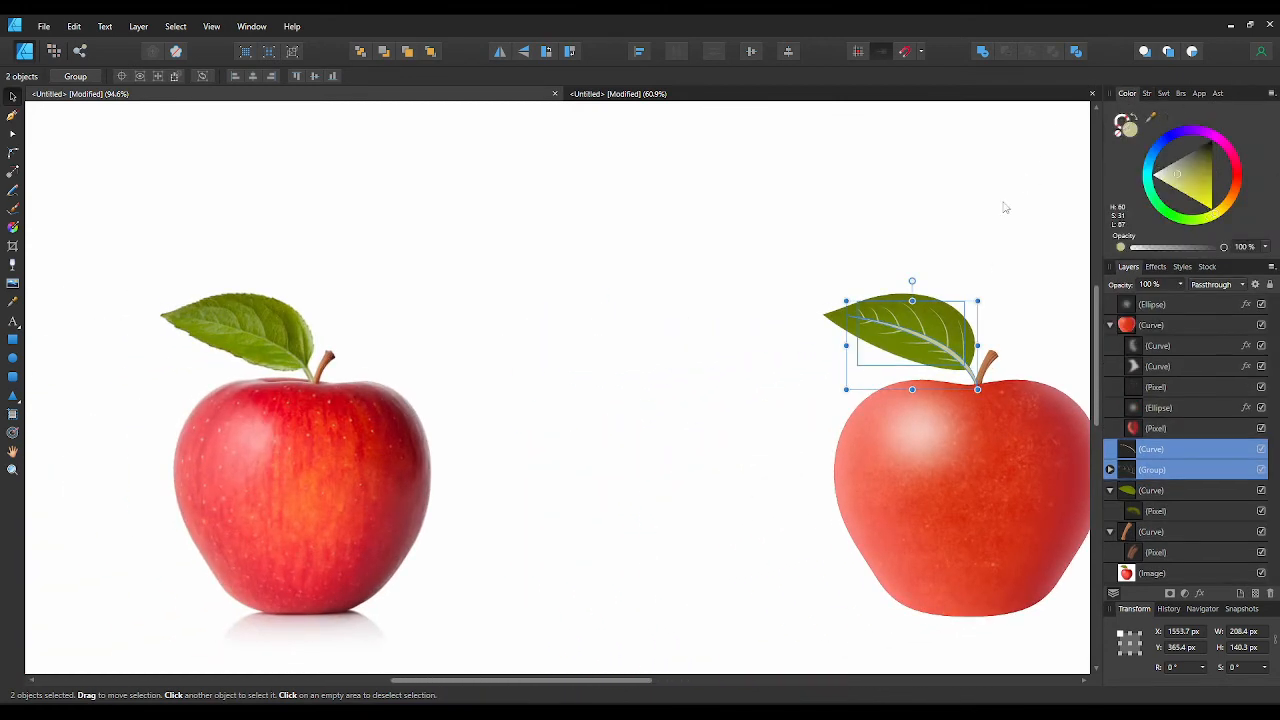
drag(1152, 118, 284, 352)
click(1166, 468)
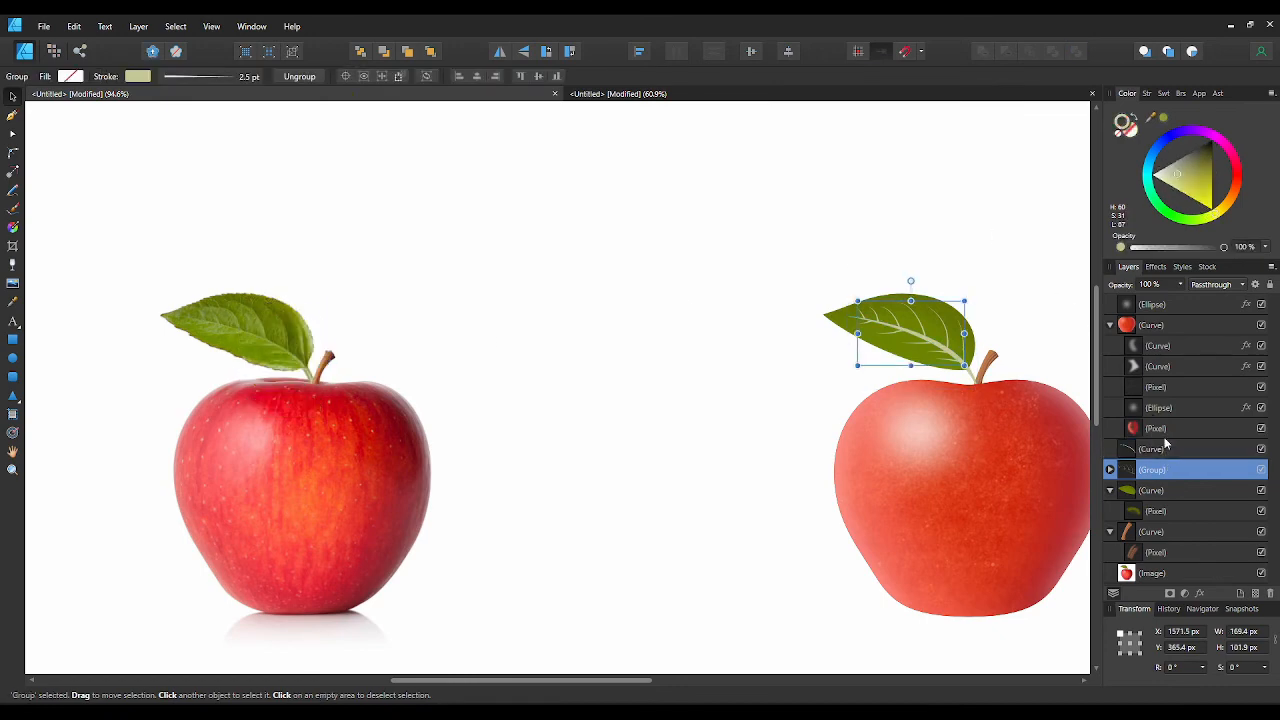
click(1166, 121)
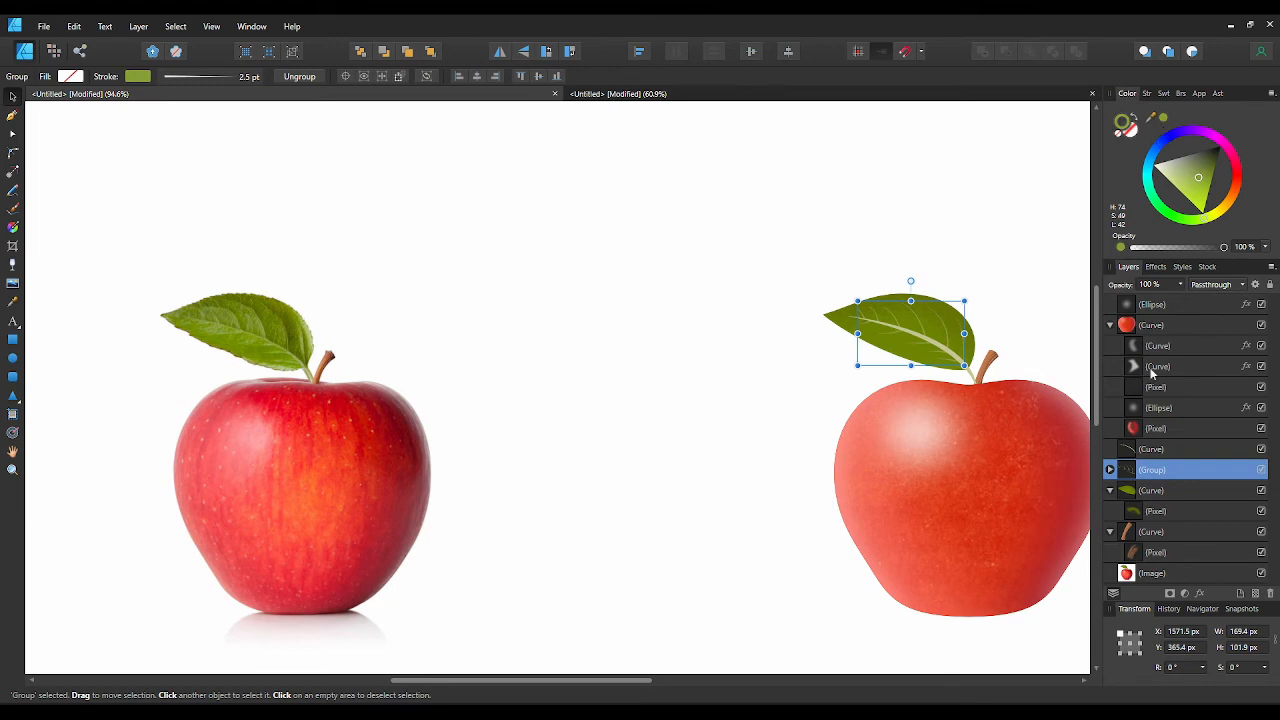
- Apply the same sampled green to the midrib curve's fill and deselect everything
click(1123, 451)
click(1132, 134)
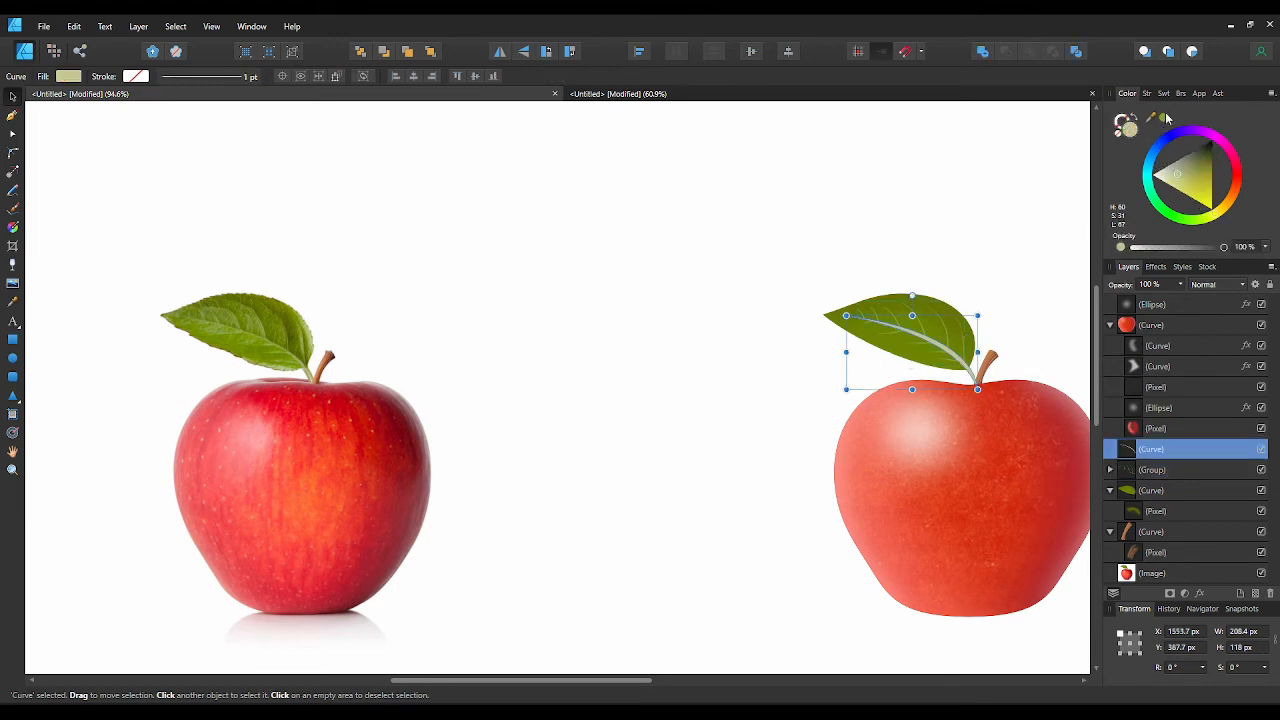
click(1164, 119)
click(1038, 278)
scroll(990, 330, down, 3)
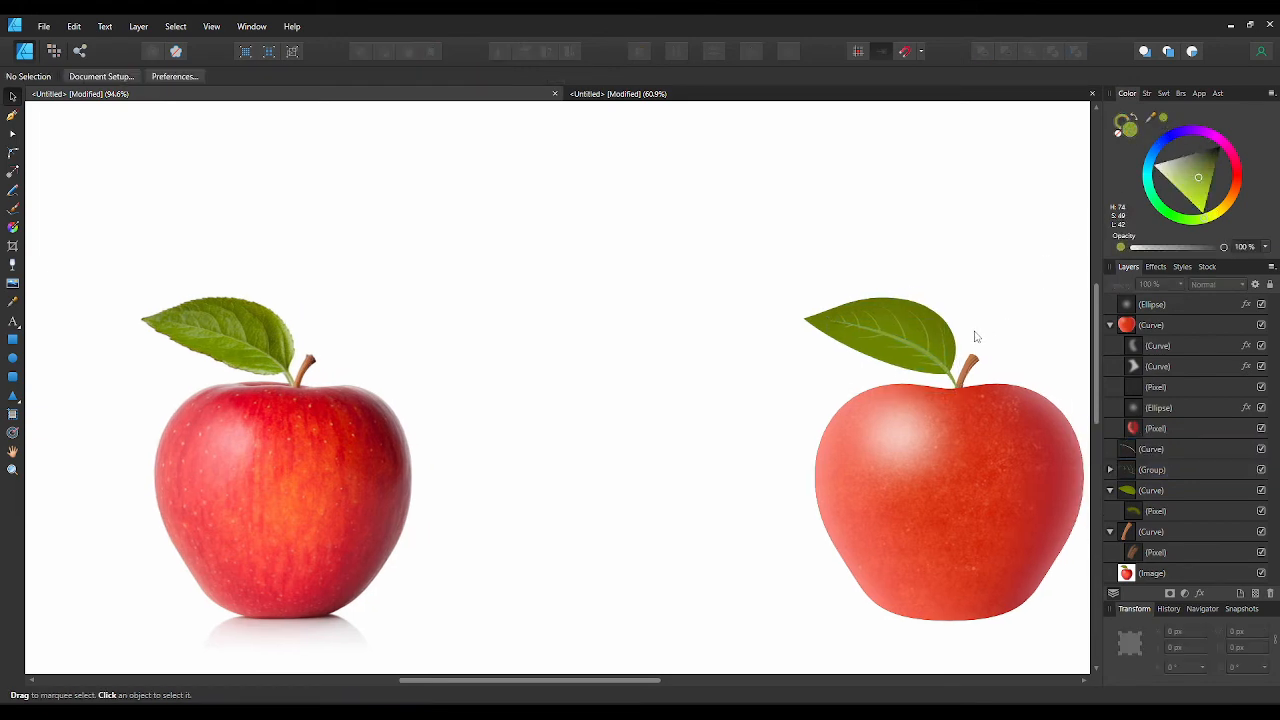
scroll(920, 338, up, 3)
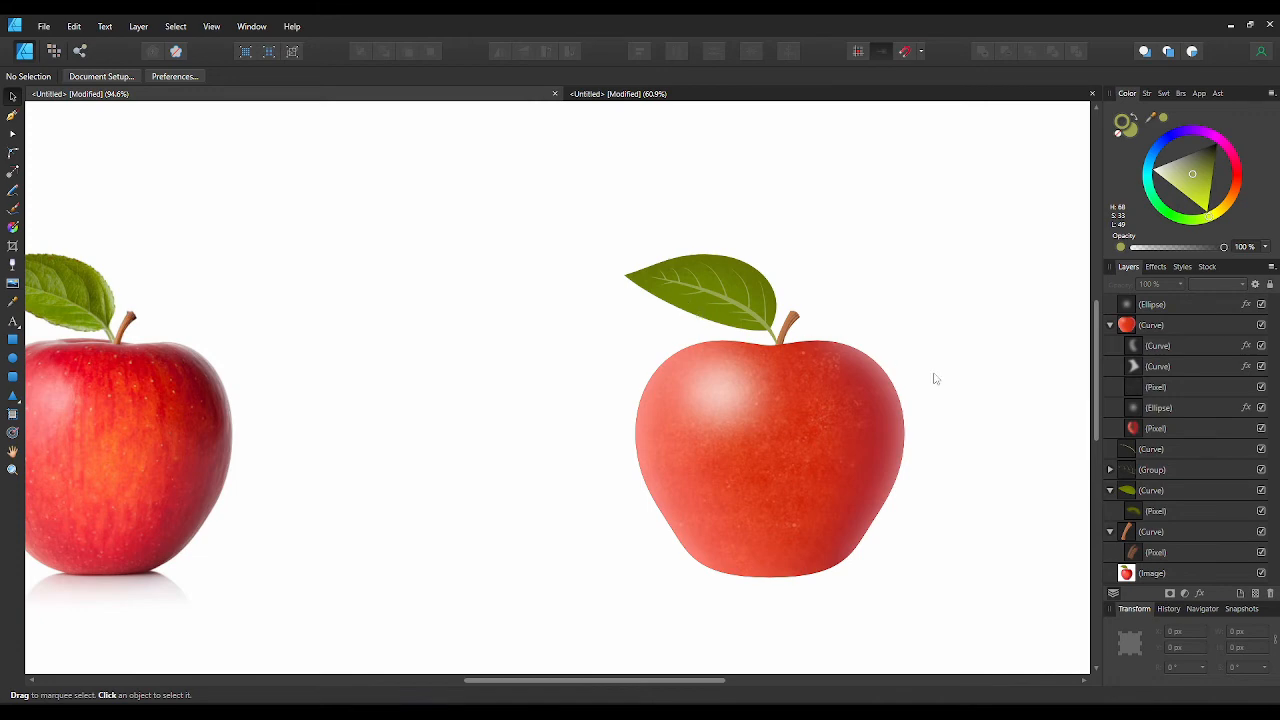
- Add an outer shadow to the side-vein group with 39% opacity, 7 px radius and 1 px offset
click(1140, 470)
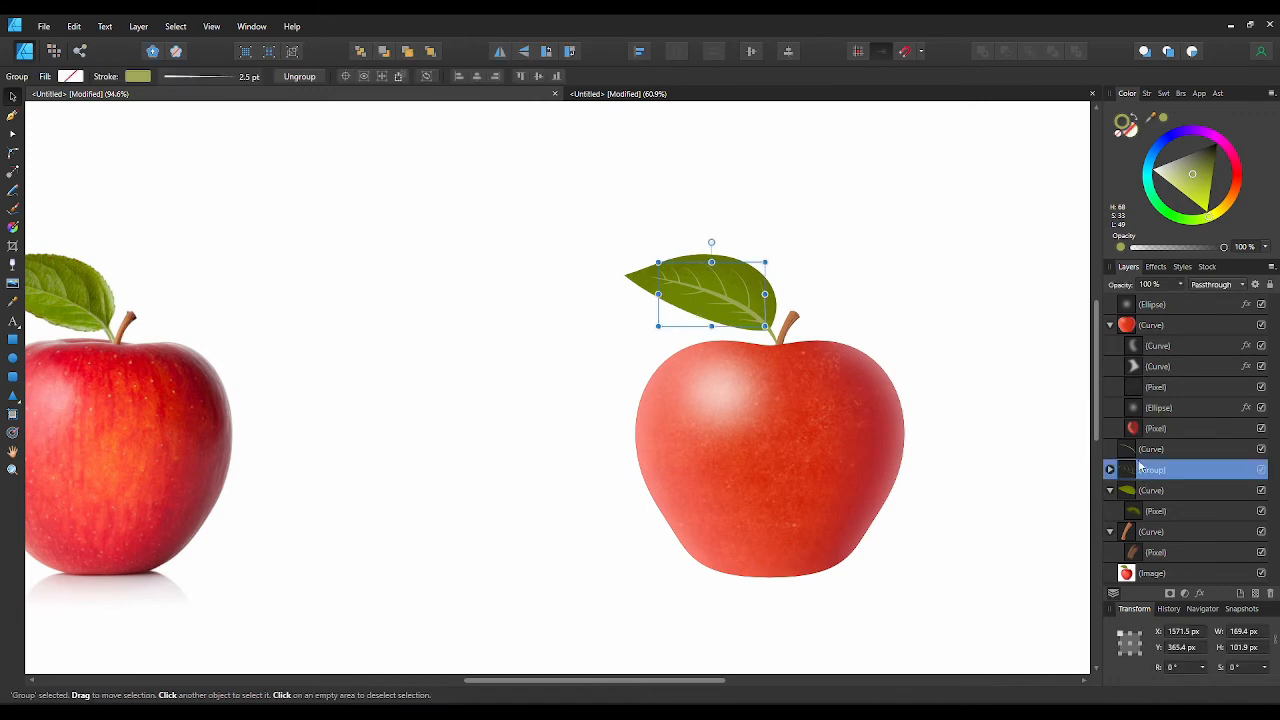
click(1157, 267)
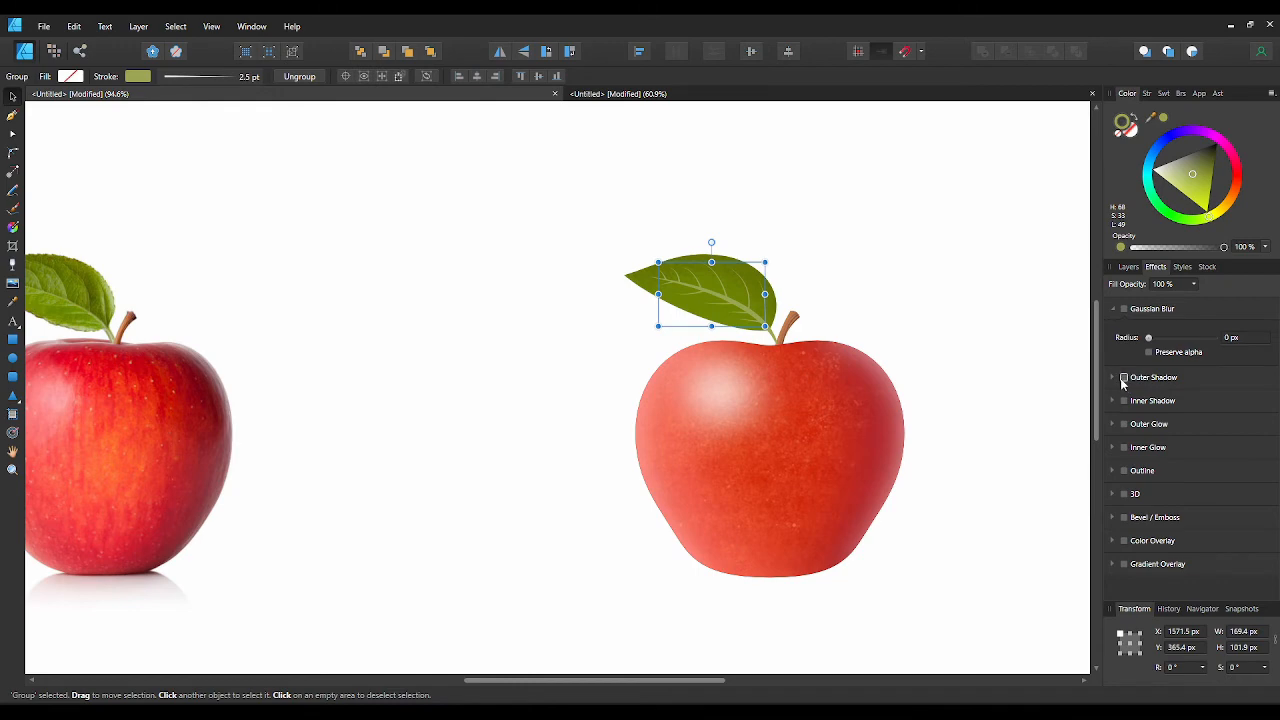
click(1123, 378)
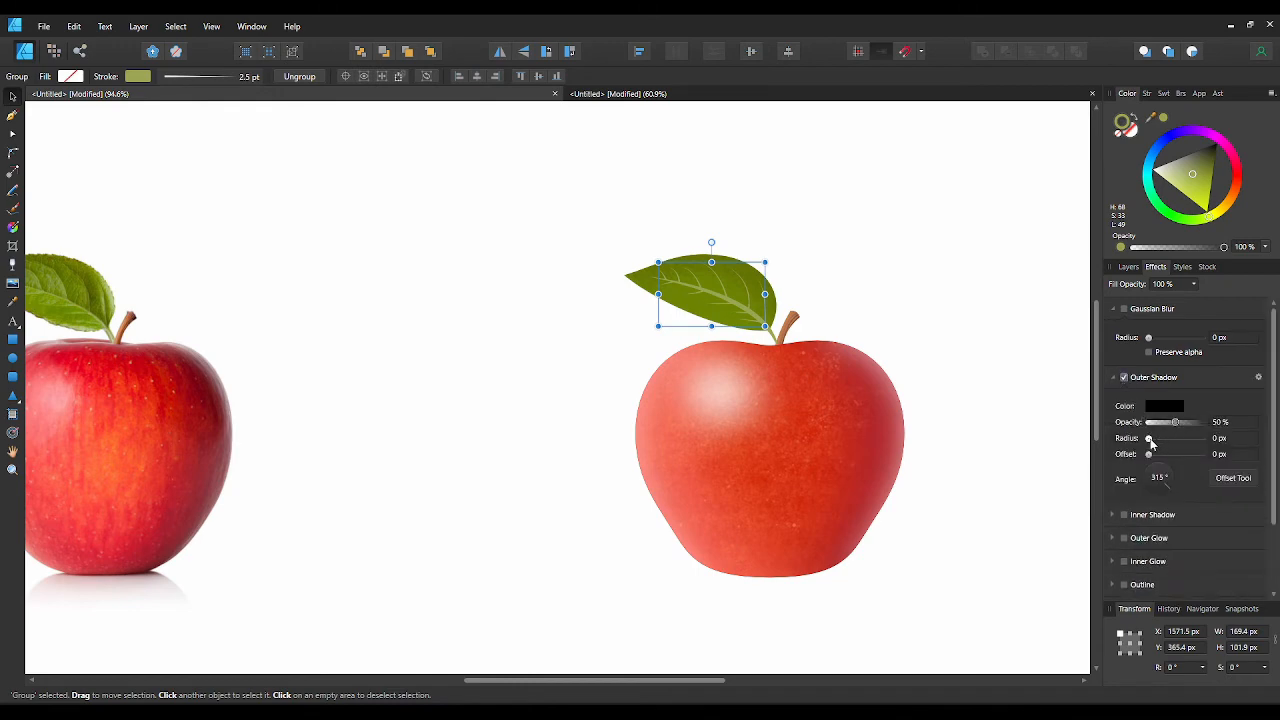
drag(1150, 441, 1151, 457)
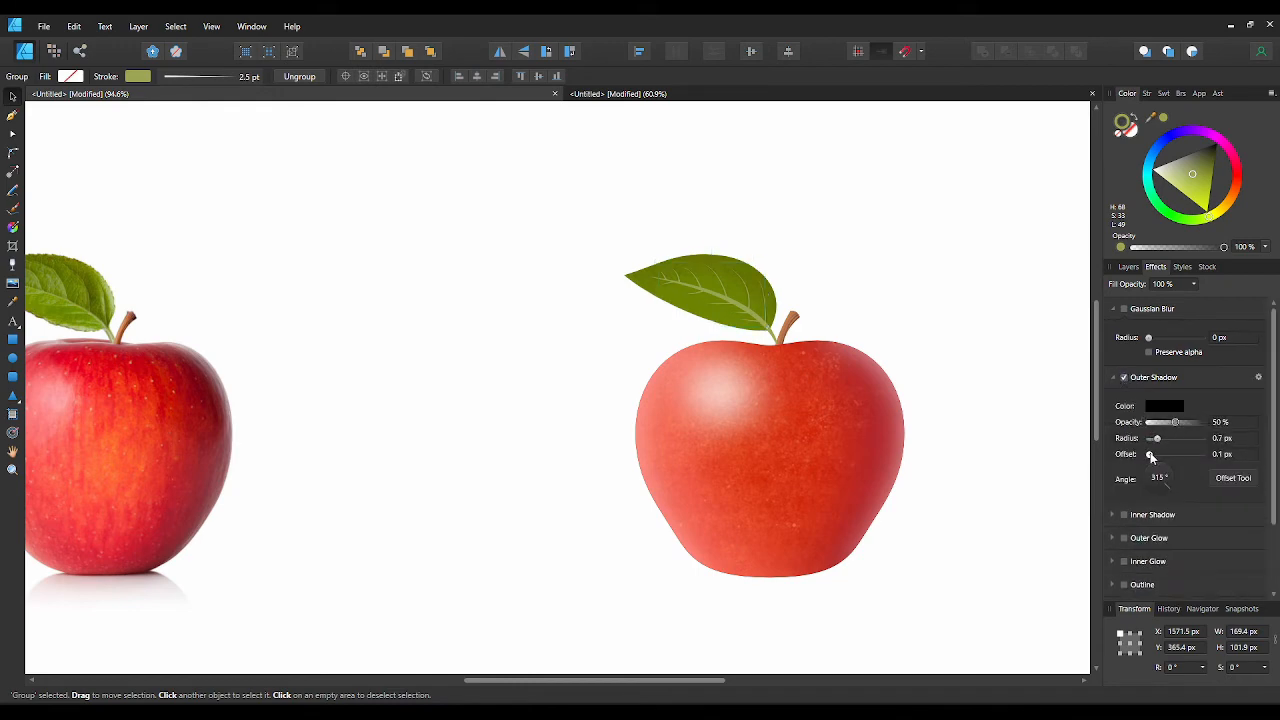
scroll(823, 323, up, 5)
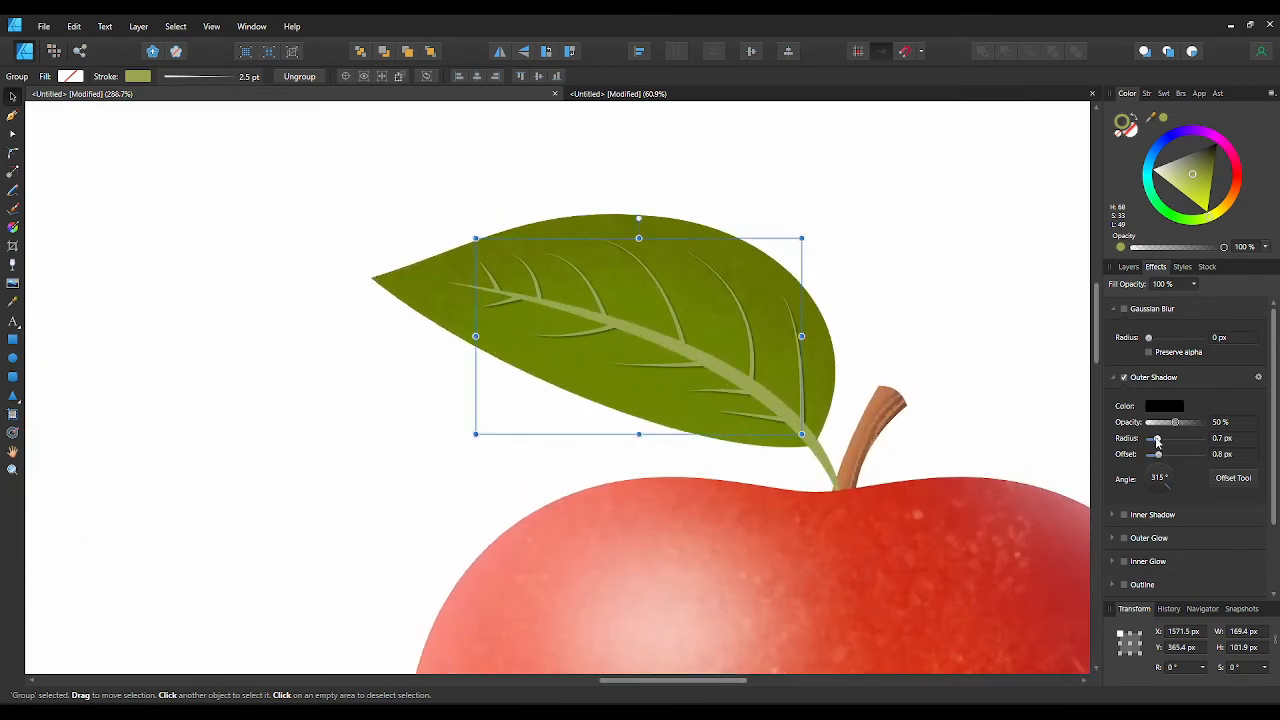
mouse_move(1157, 441)
mouse_down()
mouse_move(1175, 443)
mouse_move(1171, 423)
mouse_move(1160, 457)
mouse_up()
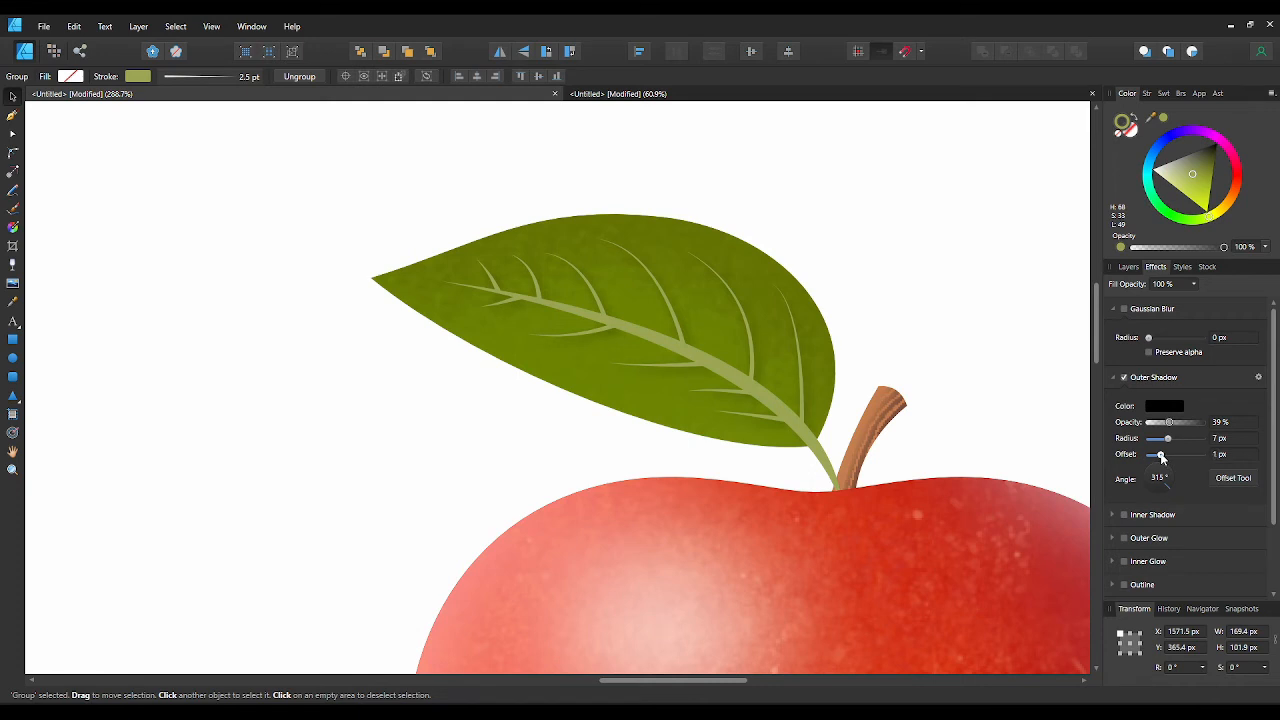
- Strengthen the side-vein group's outer shadow to 45% opacity and 9.2 px radius, then deselect everything
scroll(905, 394, down, 6)
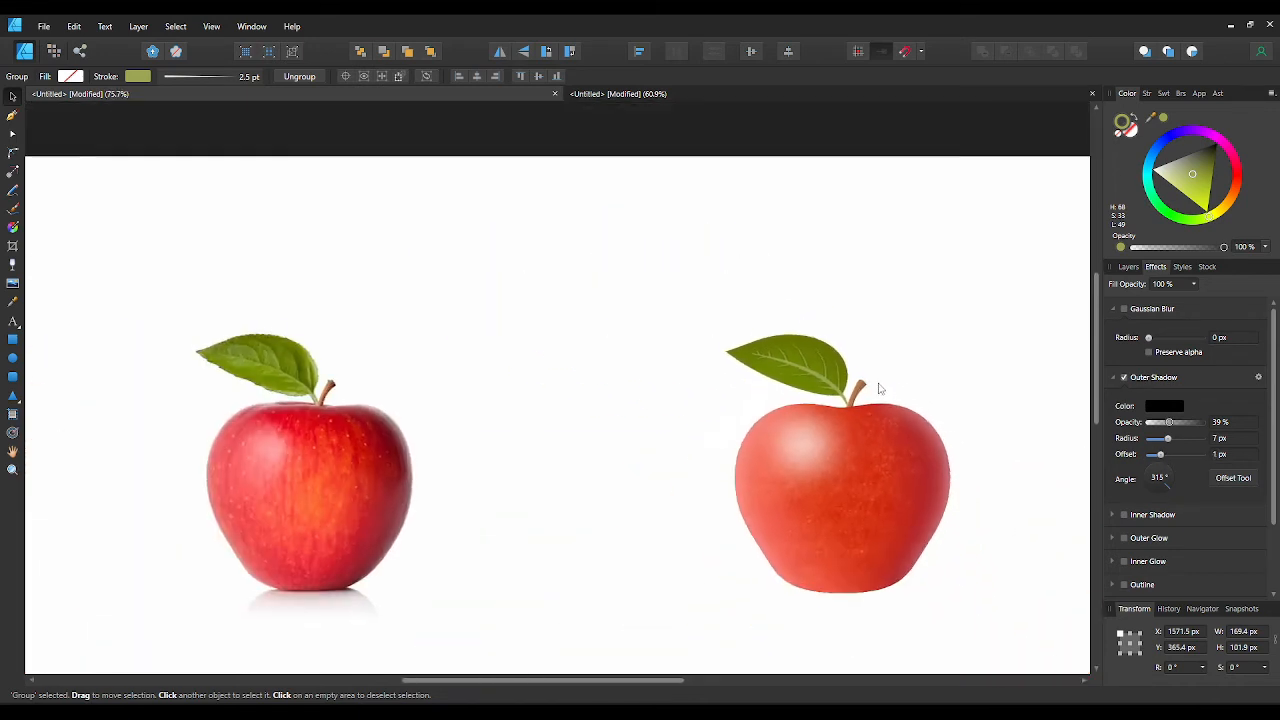
drag(877, 370, 876, 356)
scroll(876, 356, up, 1)
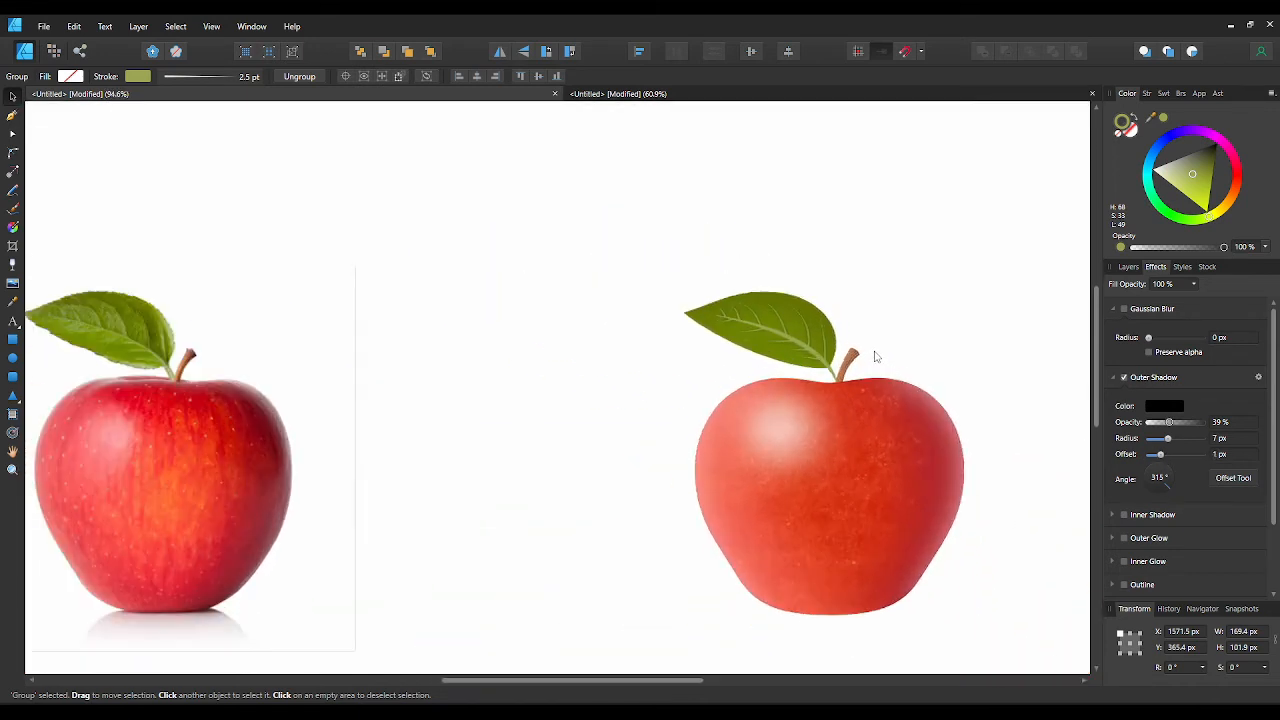
scroll(876, 356, down, 1)
drag(1166, 446, 1173, 424)
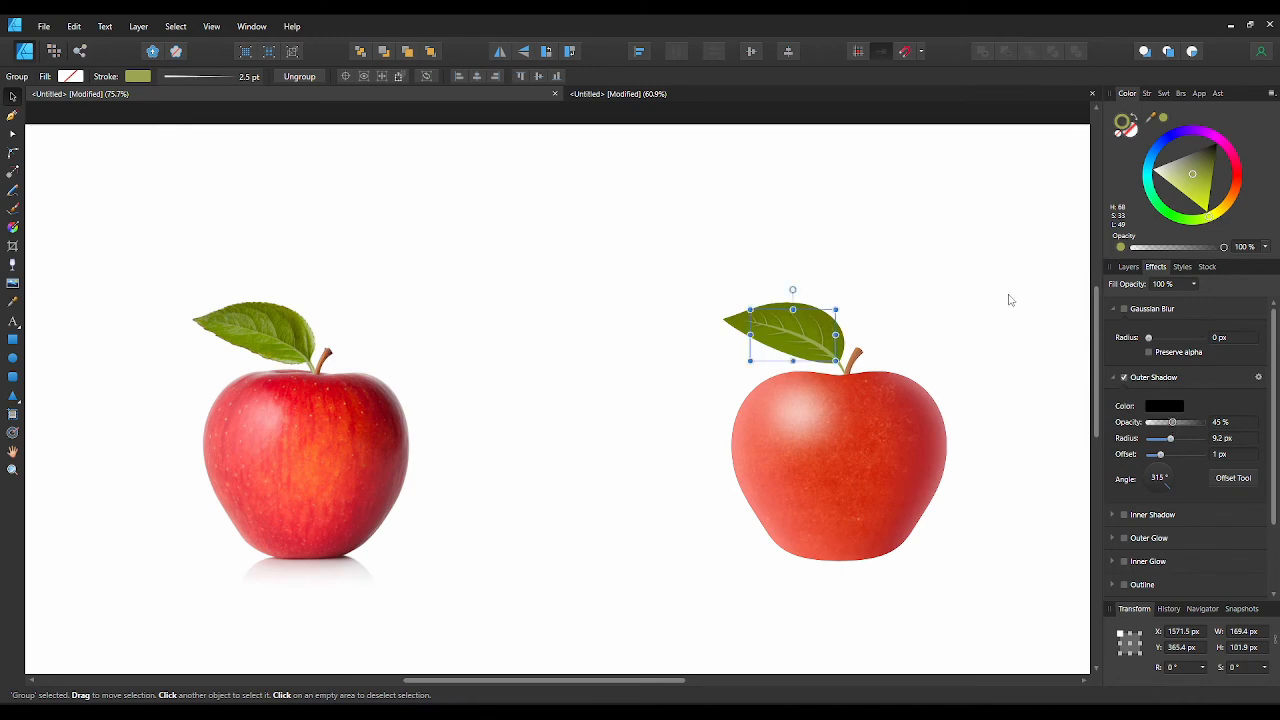
click(953, 278)
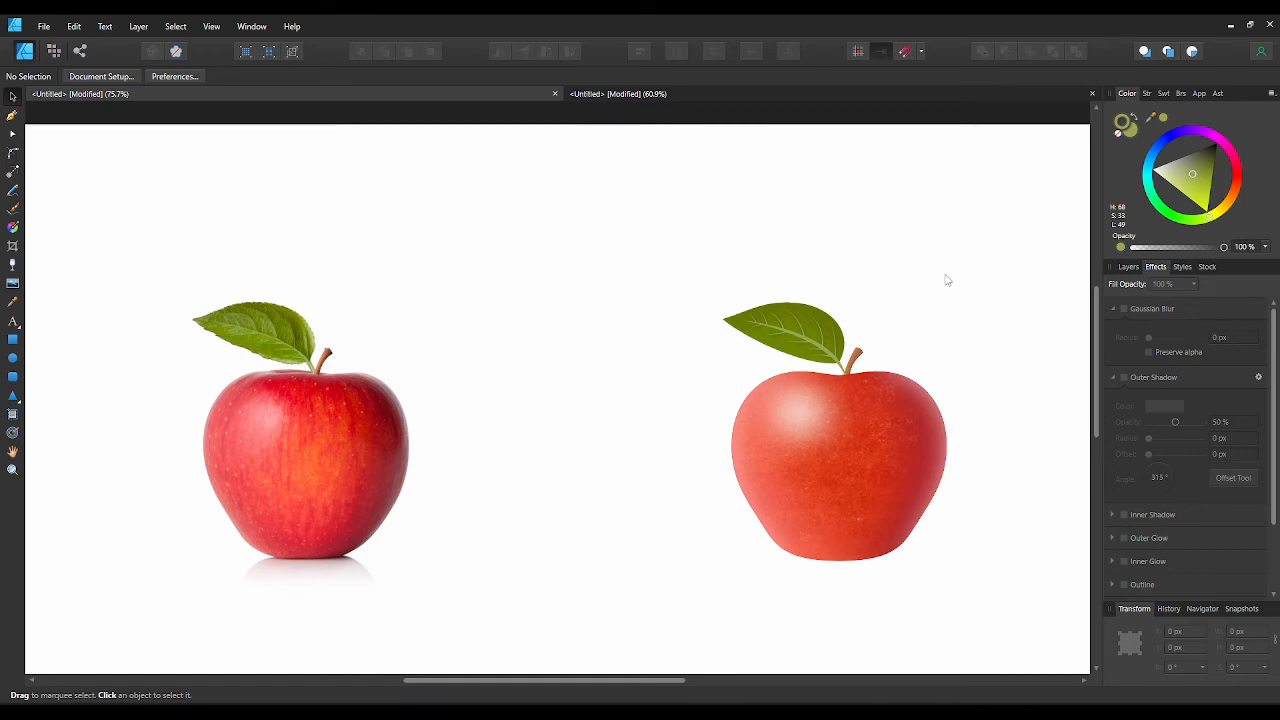
- Put the leaf curve into node editing and form a first small serration on its lower edge beside the tip
click(1129, 268)
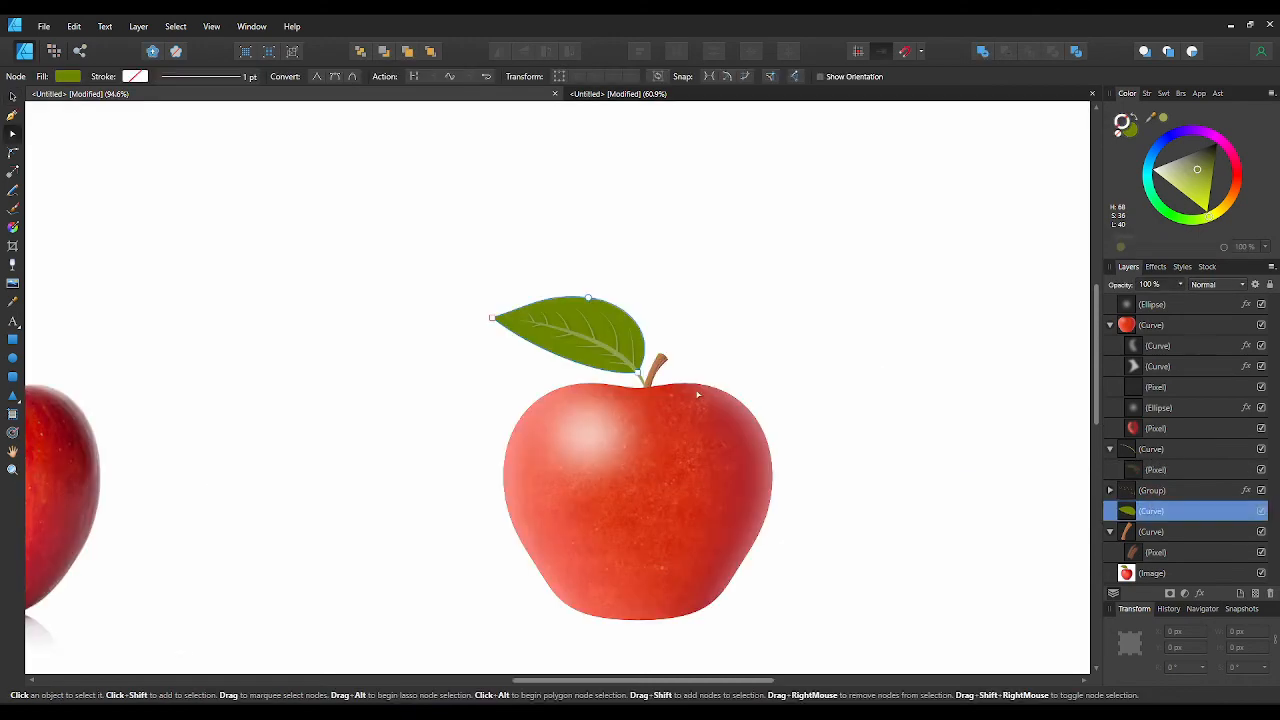
scroll(643, 382, up, 5)
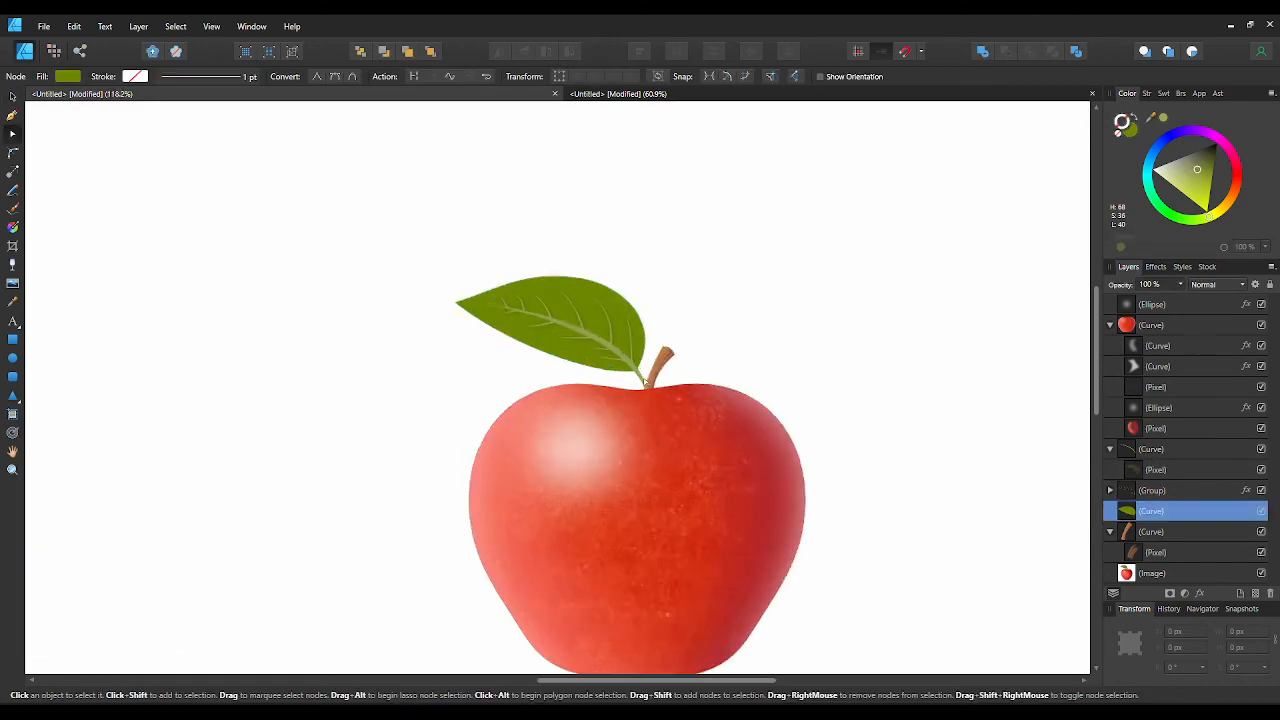
drag(666, 403, 770, 457)
scroll(652, 448, down, 2)
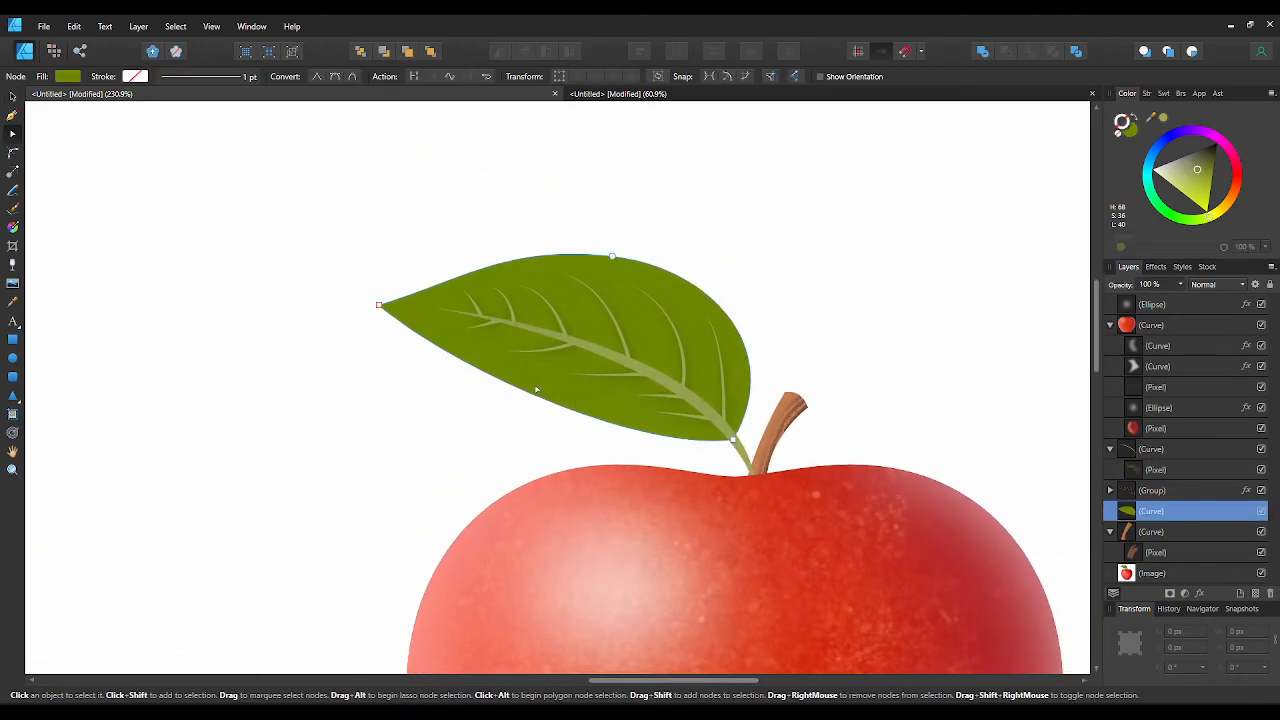
scroll(404, 316, up, 4)
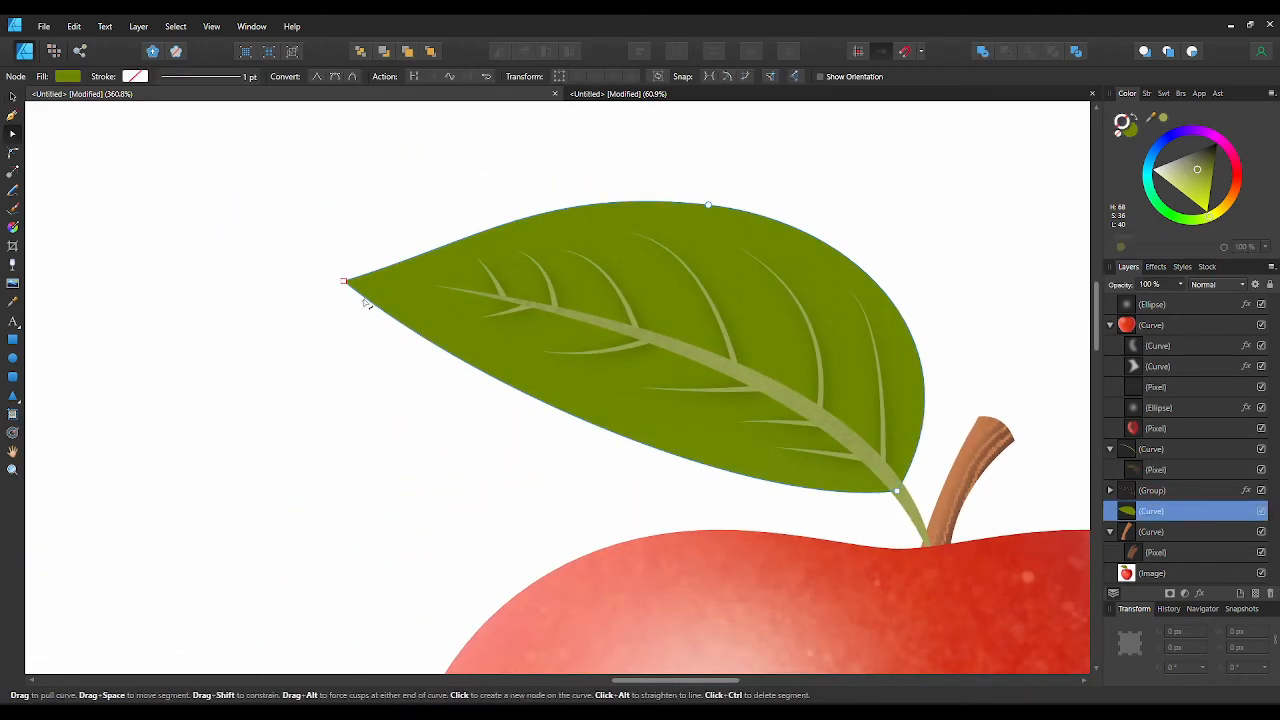
click(372, 305)
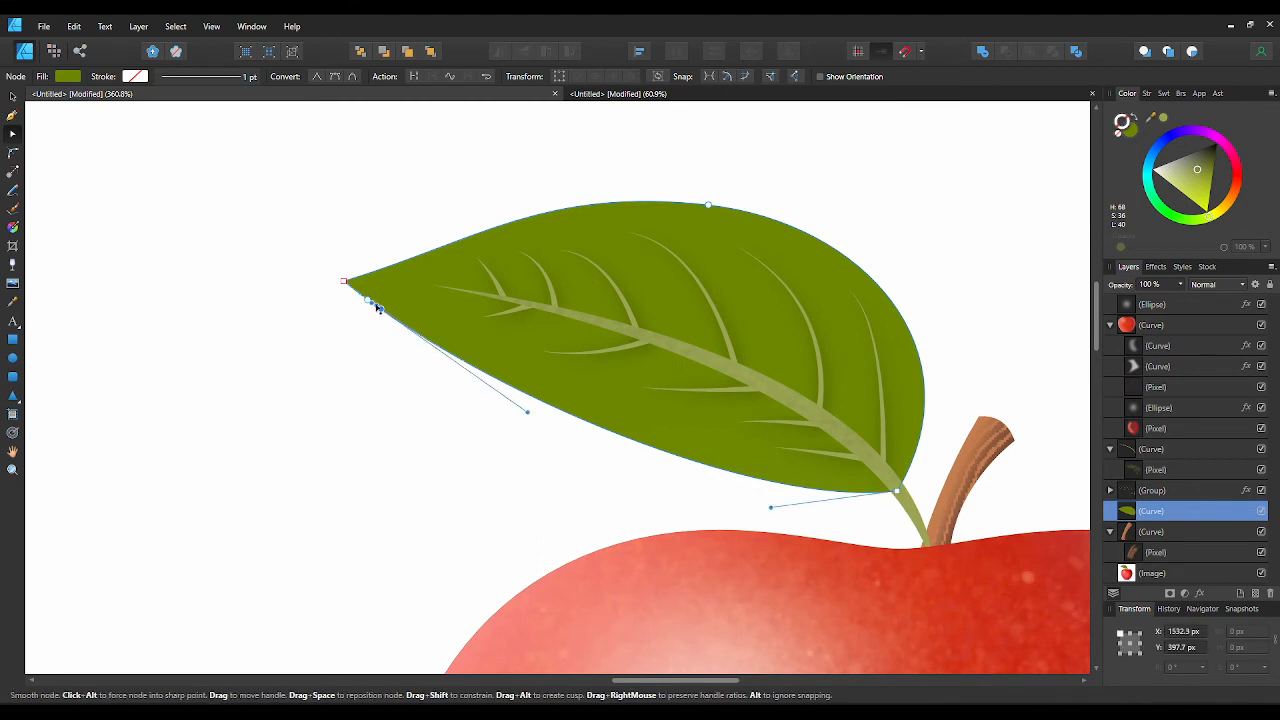
scroll(375, 308, up, 4)
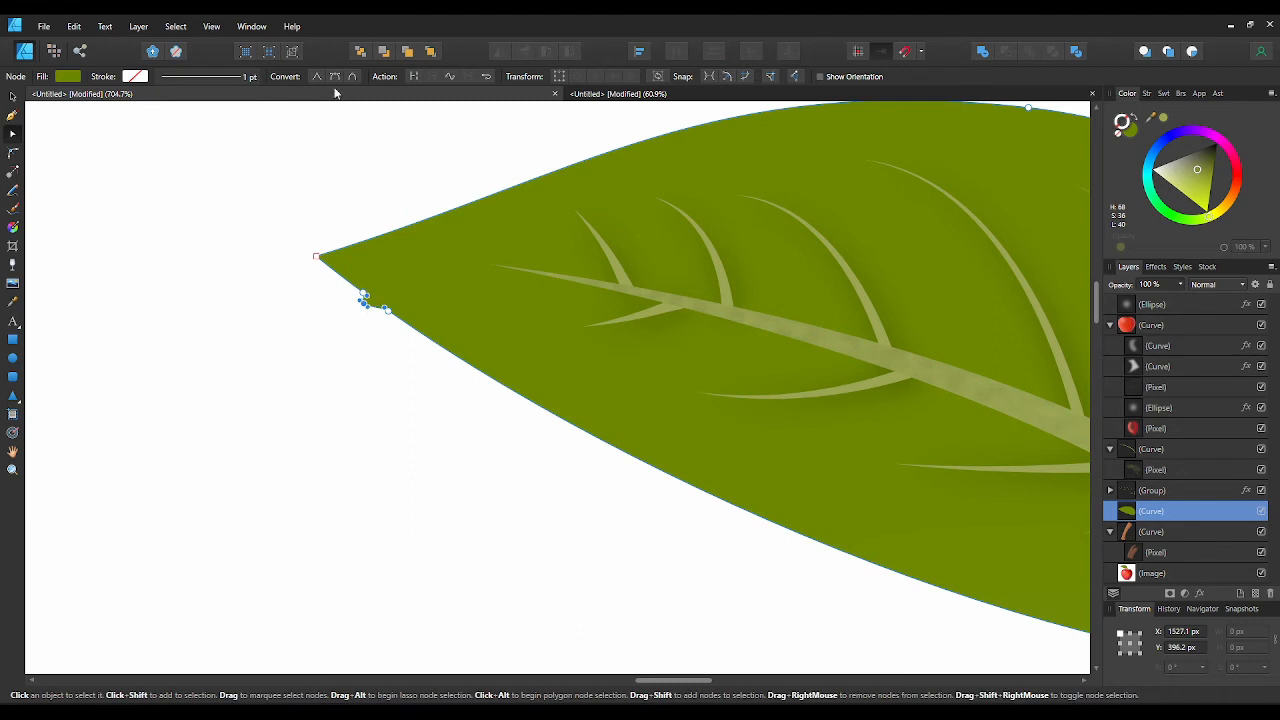
scroll(404, 255, up, 1)
scroll(404, 255, down, 3)
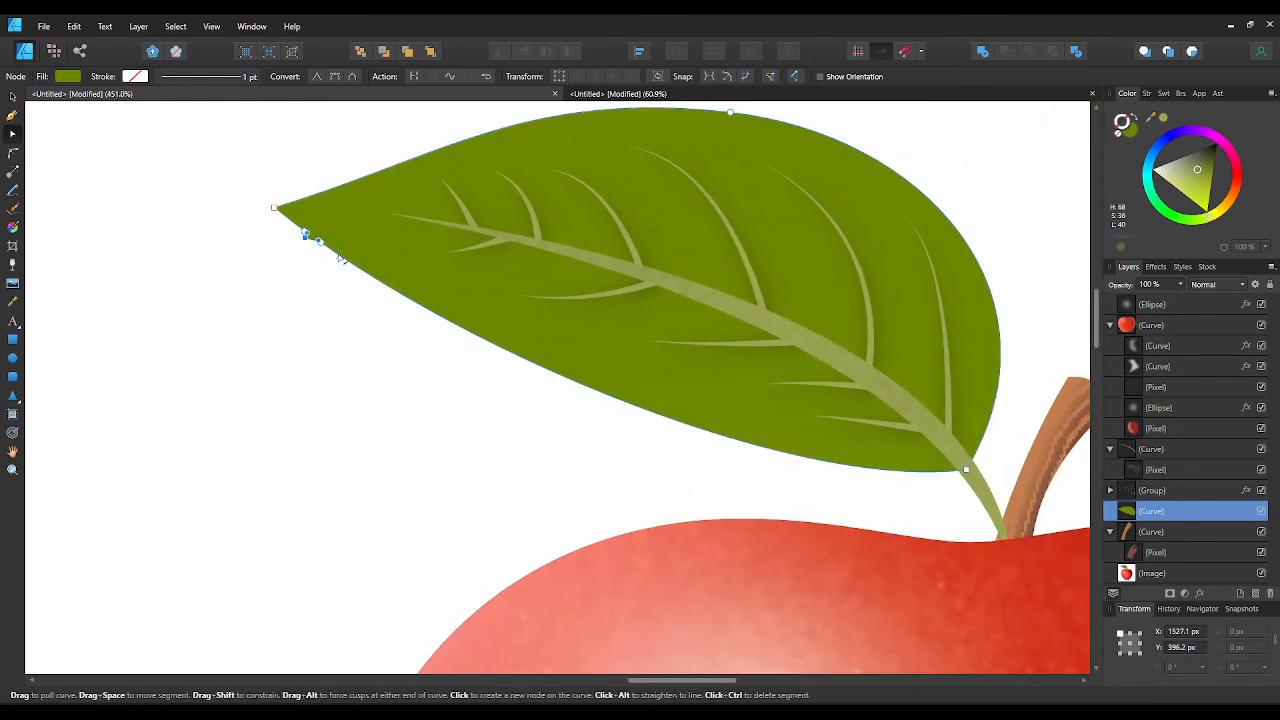
- Add nodes just past the first serration and pull the middle one outward into a second tooth
click(348, 262)
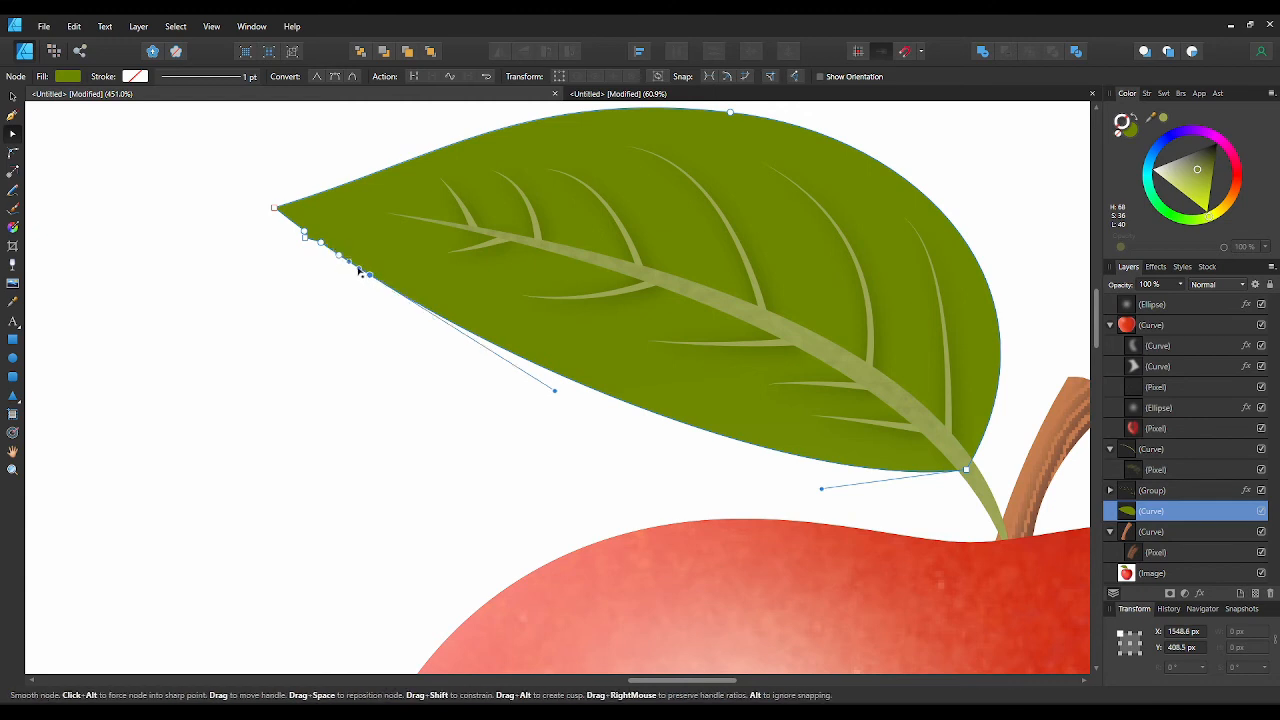
click(352, 267)
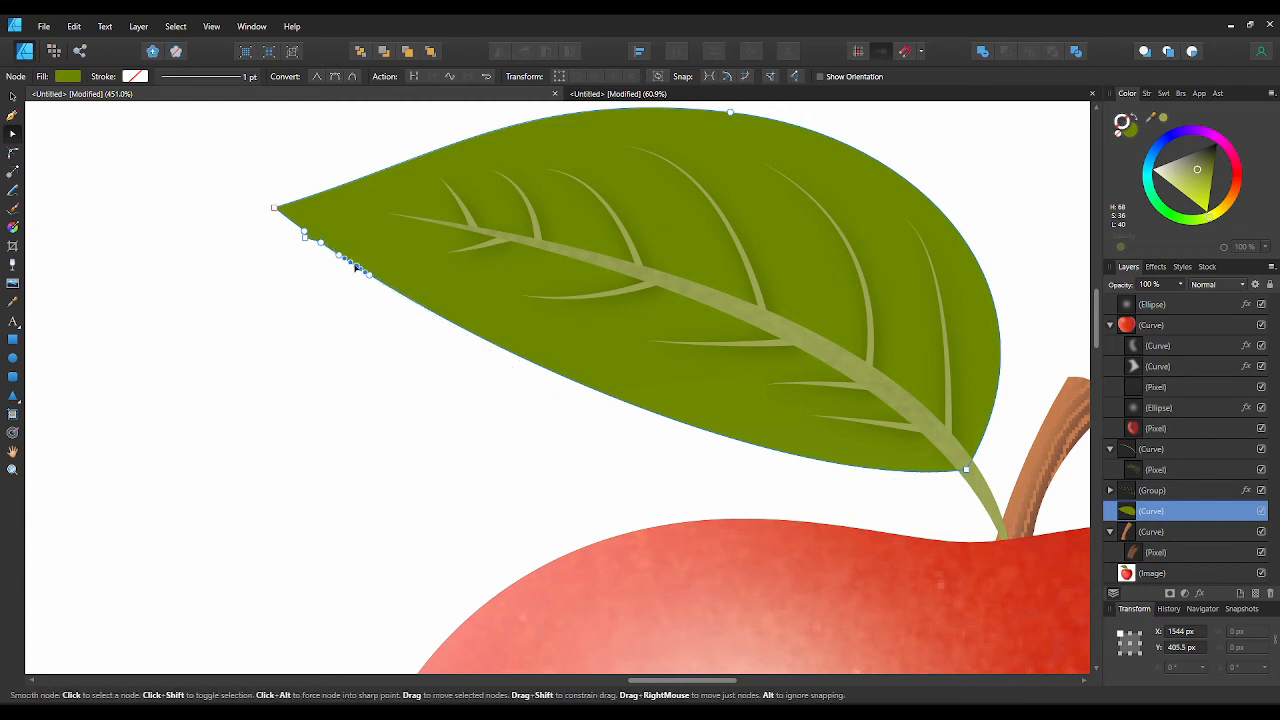
drag(356, 266, 348, 267)
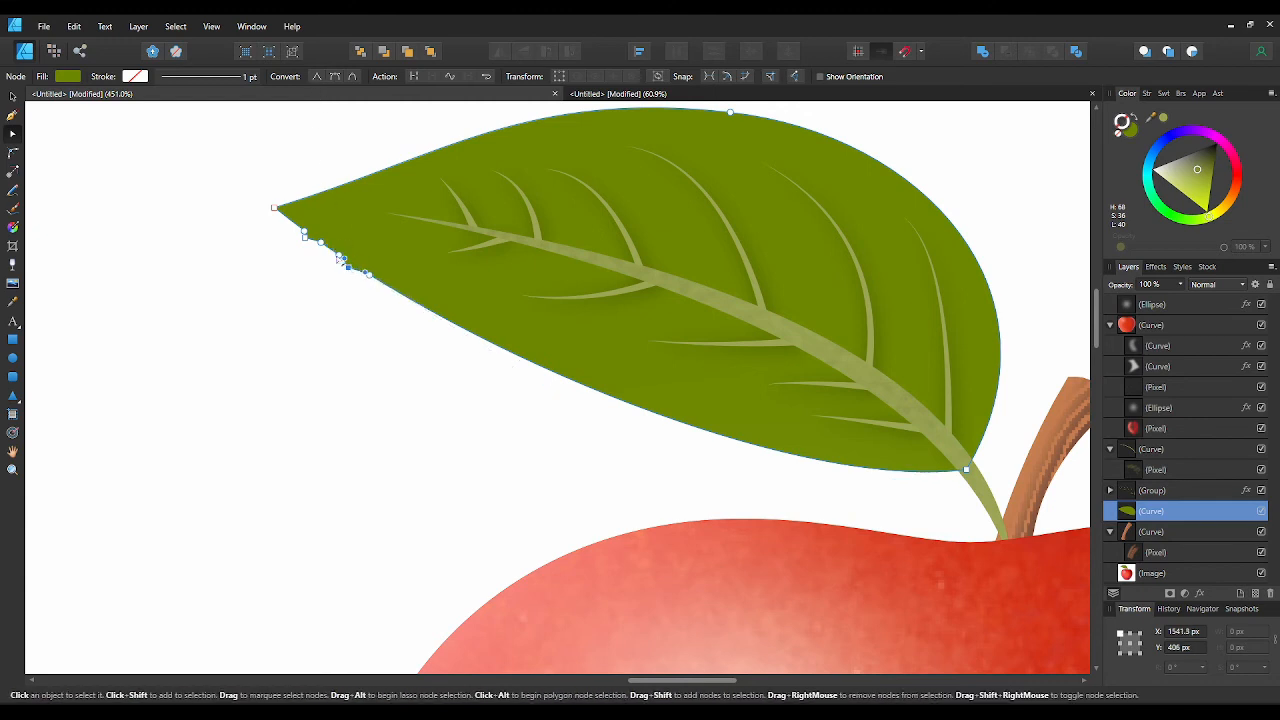
scroll(346, 277, up, 1)
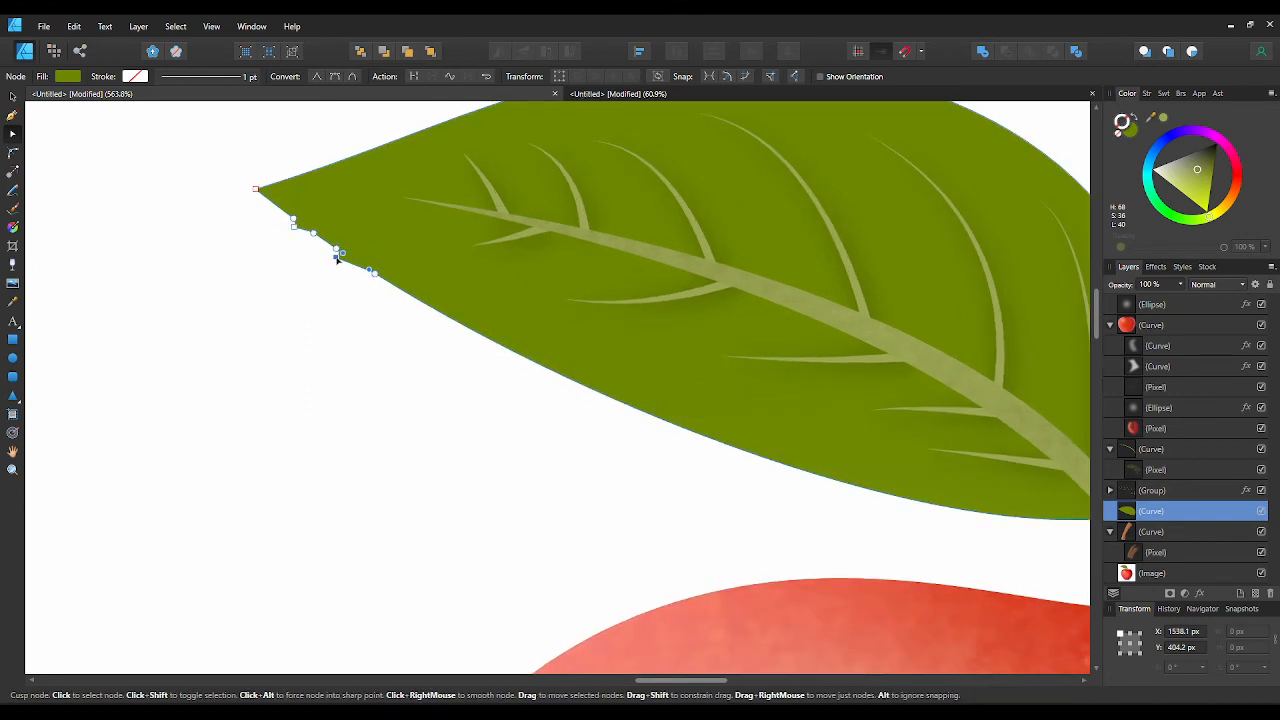
- Shape a third tooth on the leaf's lower edge by adding nodes, converting the middle one to sharp and pulling it outward
click(388, 284)
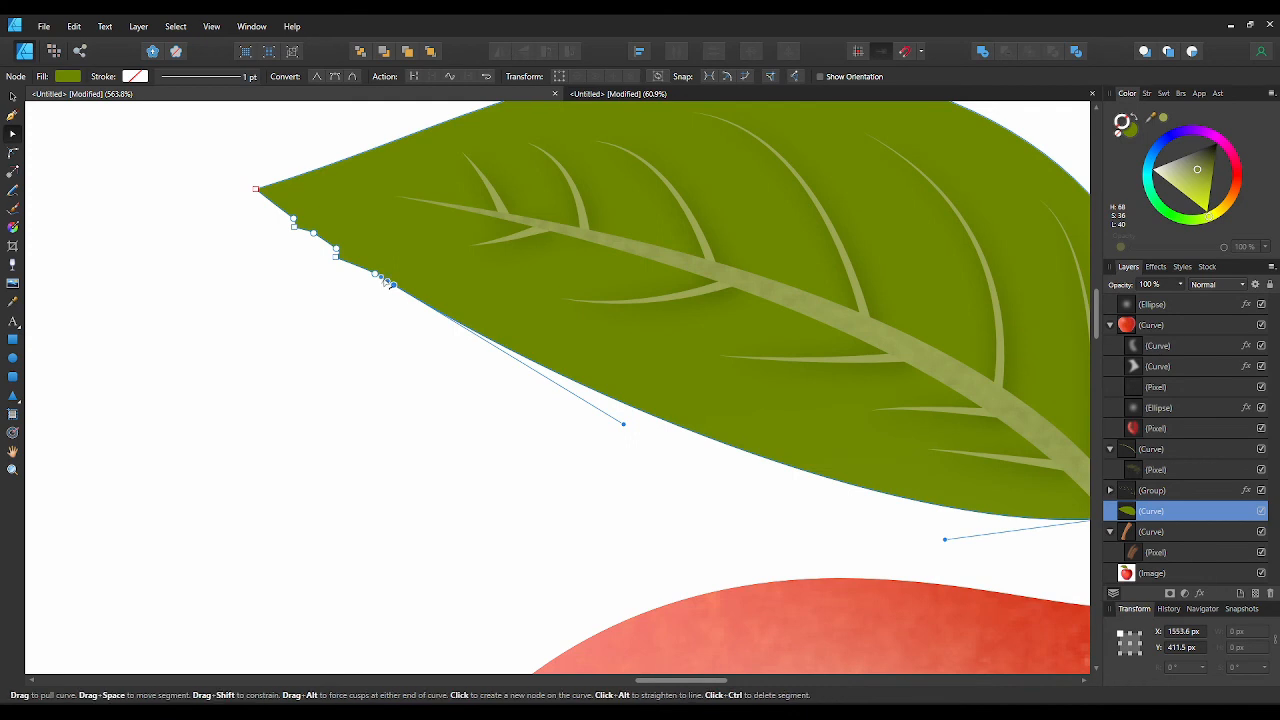
click(376, 278)
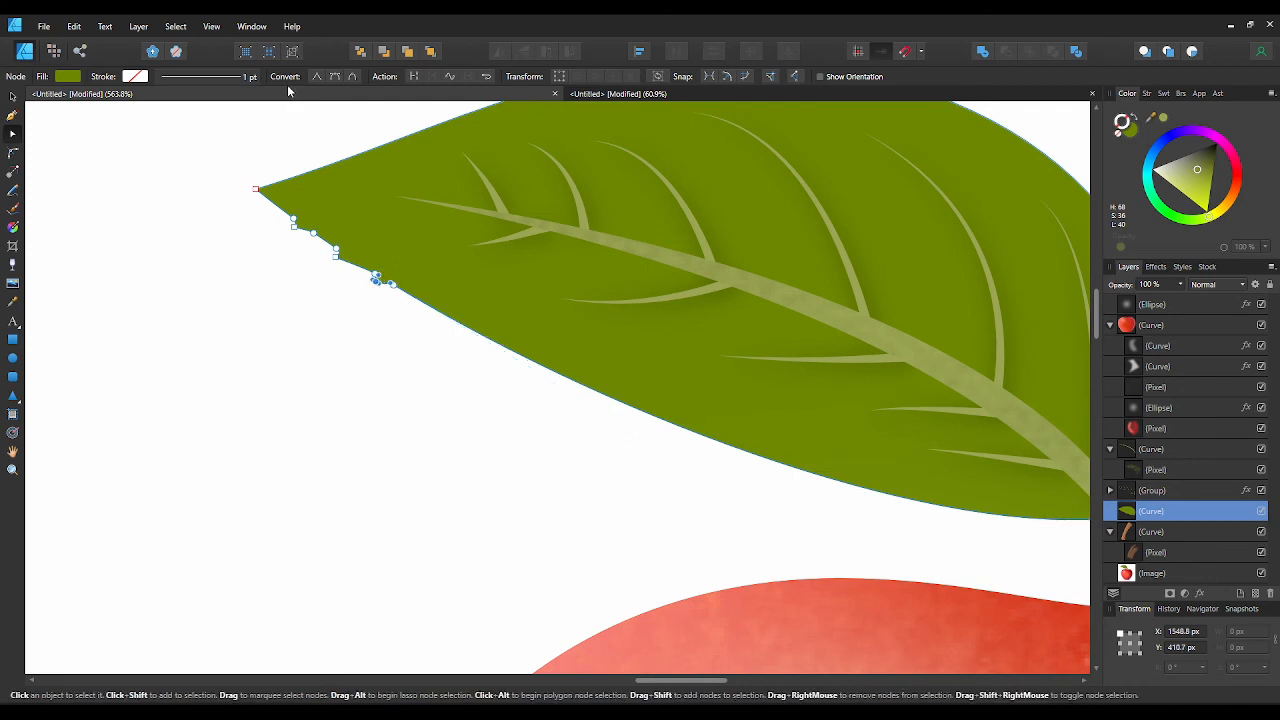
click(319, 78)
scroll(386, 286, down, 3)
scroll(336, 261, up, 5)
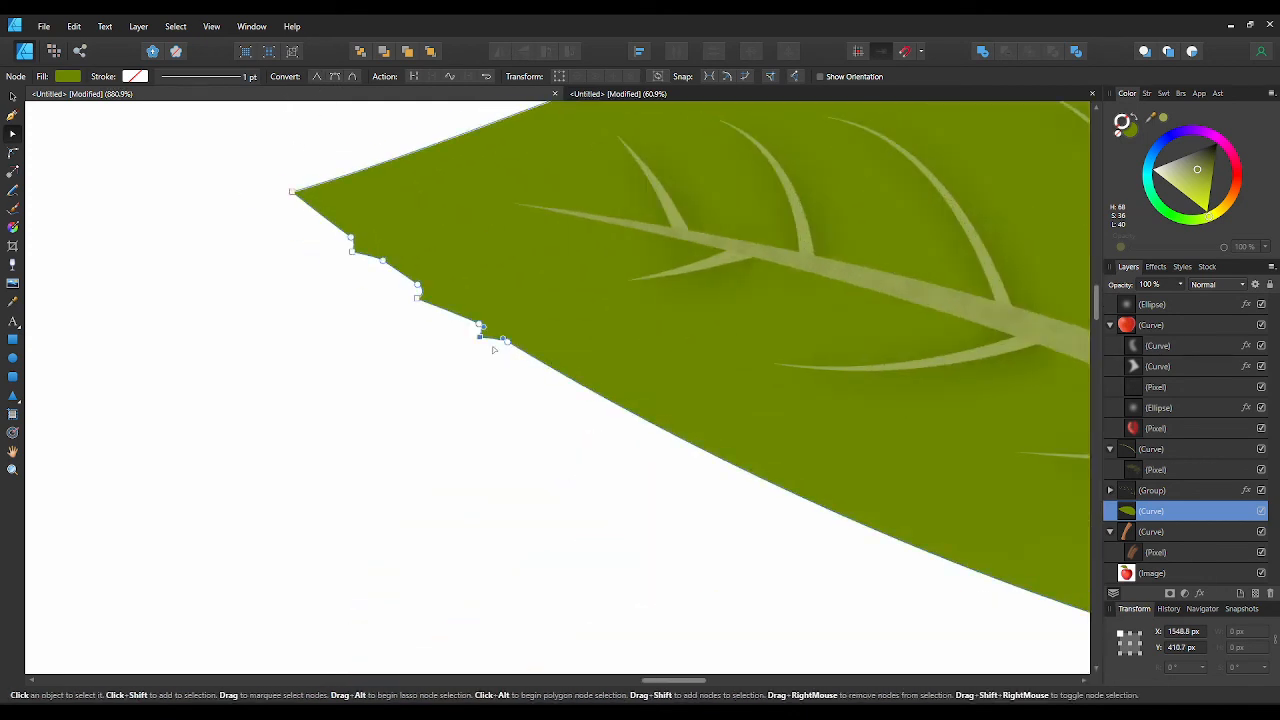
drag(481, 336, 473, 331)
- Continue the serration with two more small sharp teeth along the tip-side half of the leaf's lower edge
drag(540, 370, 425, 295)
click(432, 292)
click(466, 310)
click(448, 301)
click(318, 78)
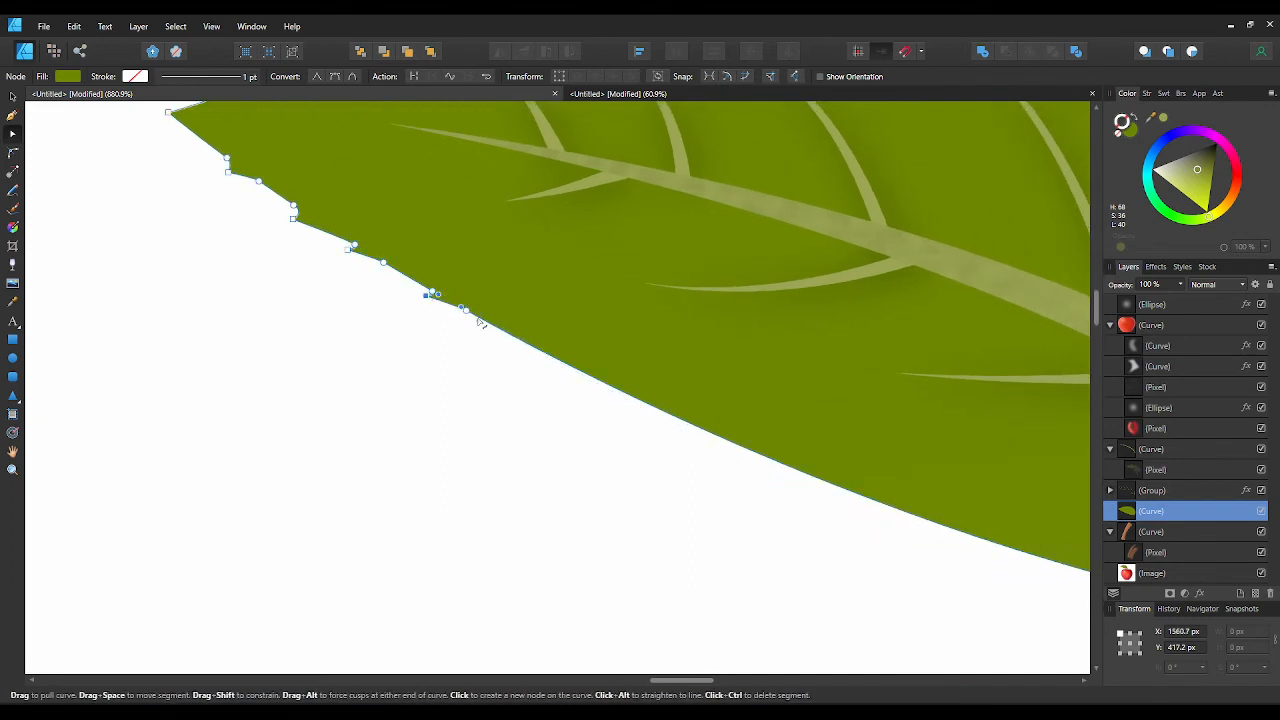
click(479, 317)
scroll(473, 311, up, 5)
scroll(470, 326, down, 7)
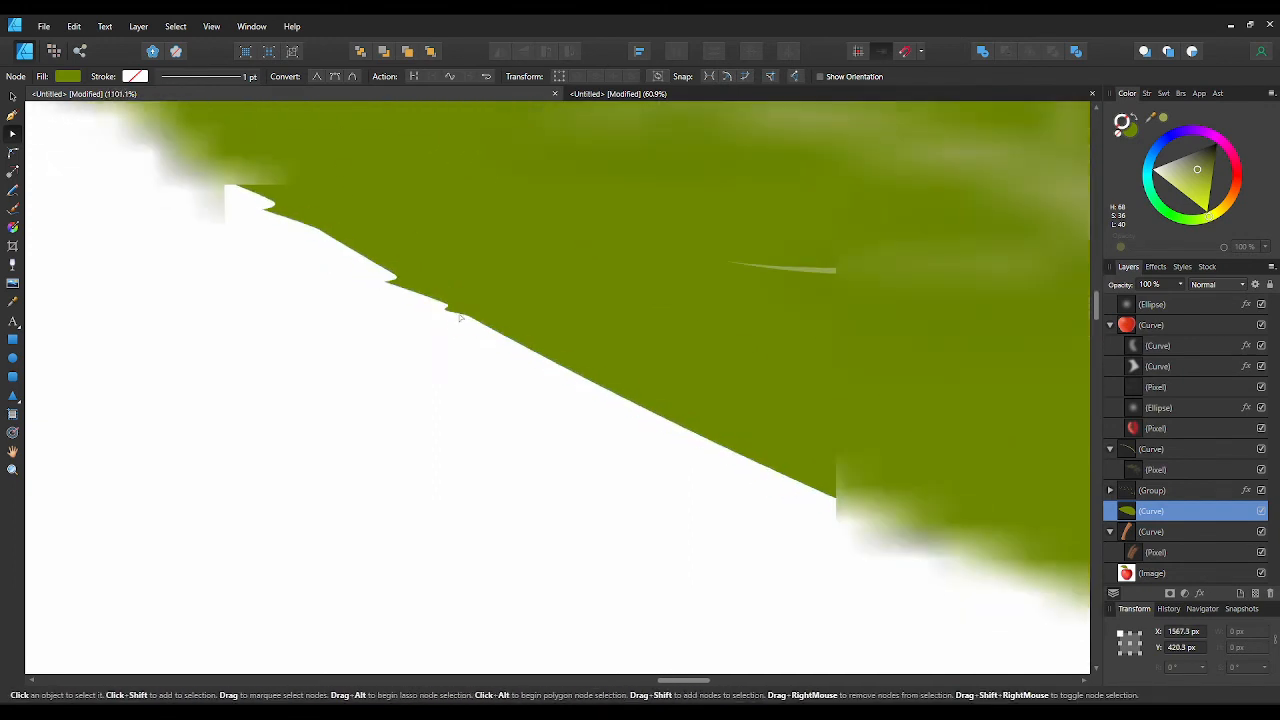
- Add two larger pointed teeth after the small ones, pulling their middle nodes outward from the leaf's lower edge
click(454, 300)
click(484, 315)
click(470, 307)
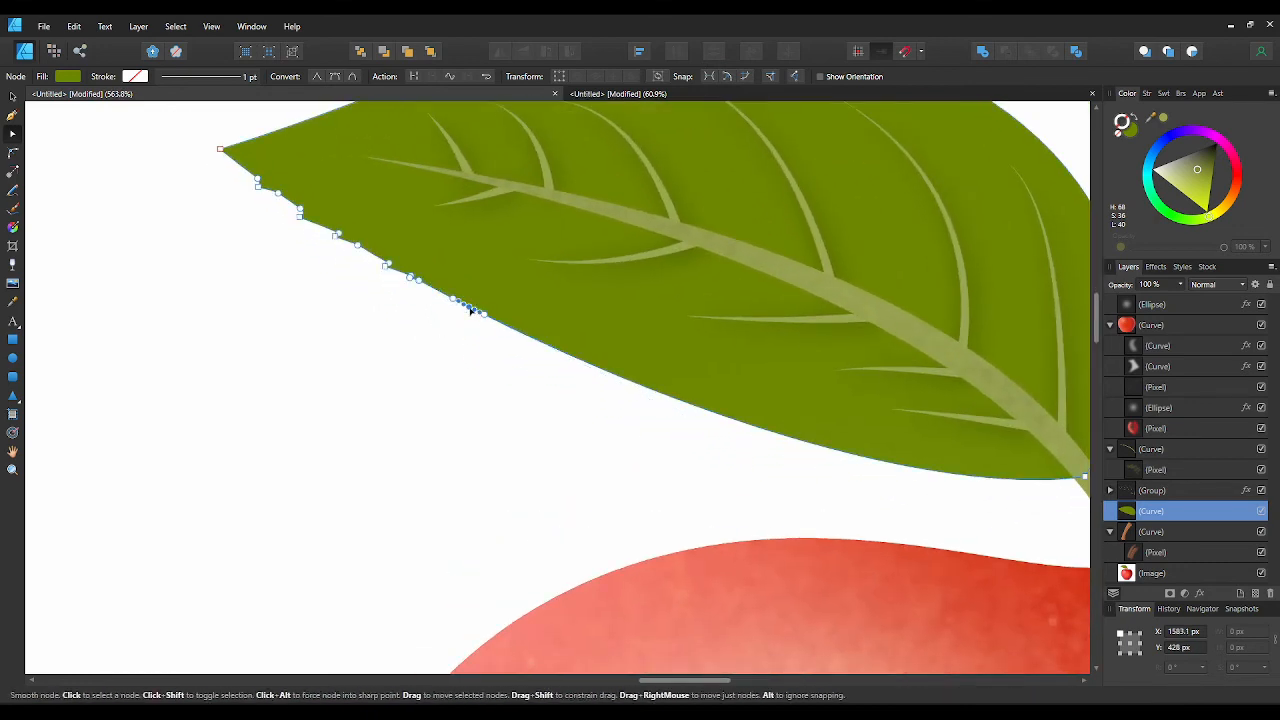
drag(470, 307, 449, 305)
click(318, 78)
click(497, 322)
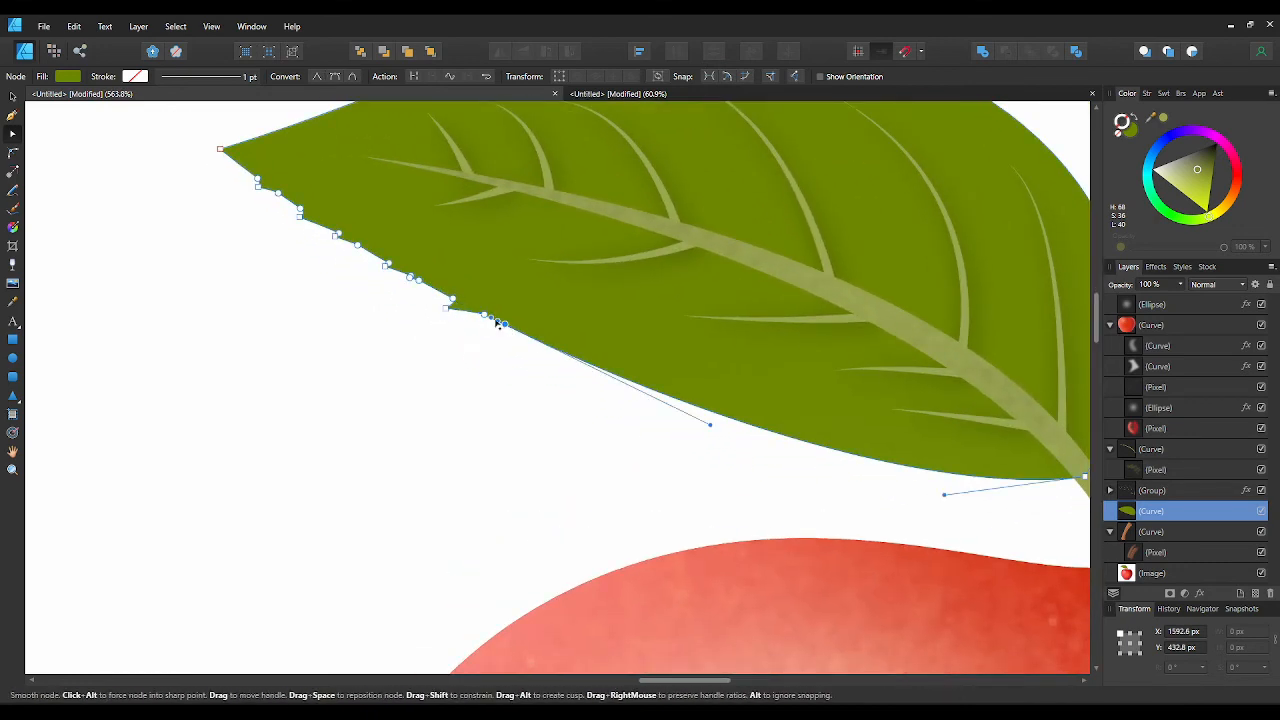
click(484, 320)
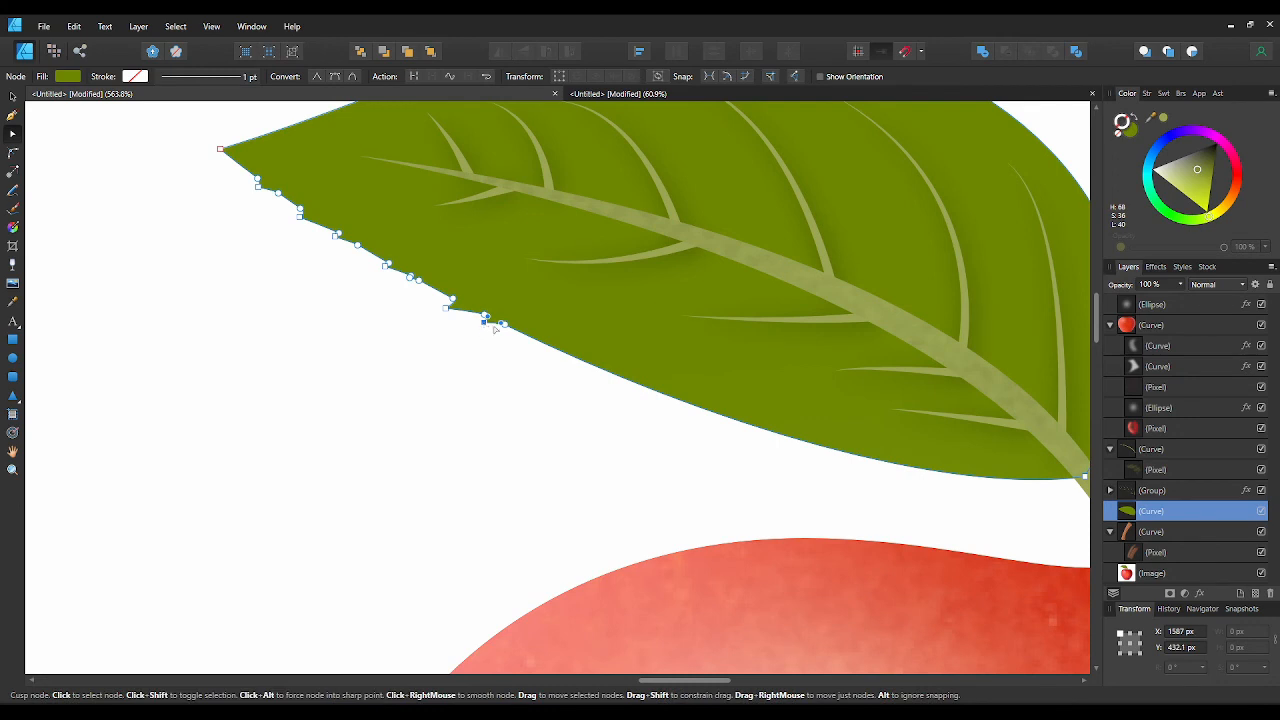
- Add three nodes near the middle of the leaf's lower edge and pull the center one out into a tooth
click(548, 345)
click(583, 361)
click(567, 354)
drag(567, 354, 546, 357)
scroll(559, 360, down, 3)
scroll(600, 398, up, 2)
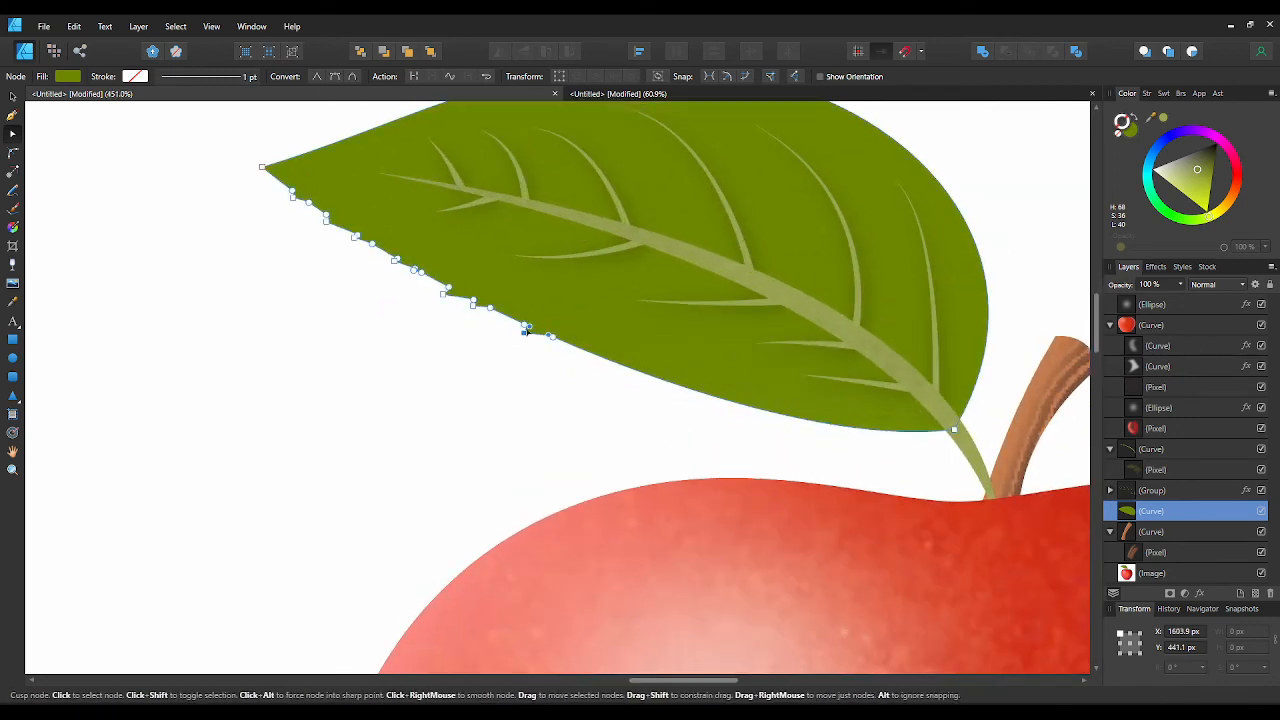
- Form two more teeth just past the middle of the leaf's lower edge, converting the last one's node to sharp
scroll(528, 336, down, 2)
scroll(549, 331, up, 3)
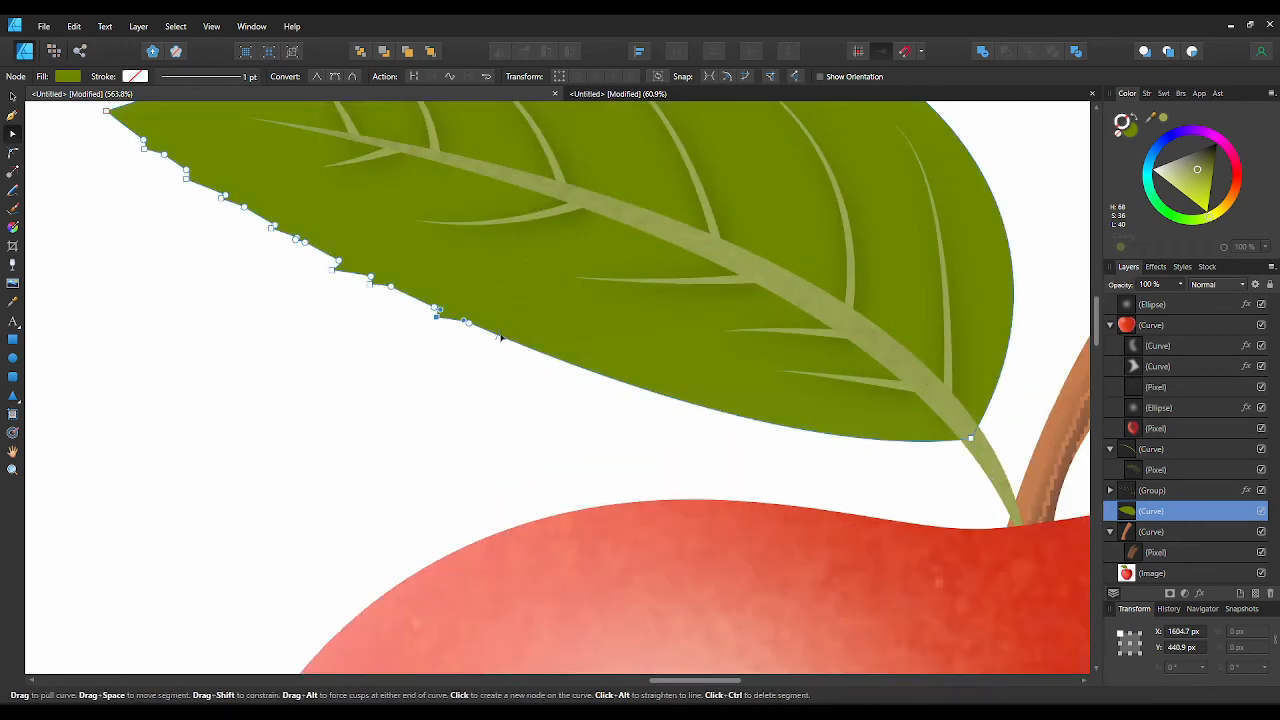
click(498, 335)
click(540, 352)
click(520, 344)
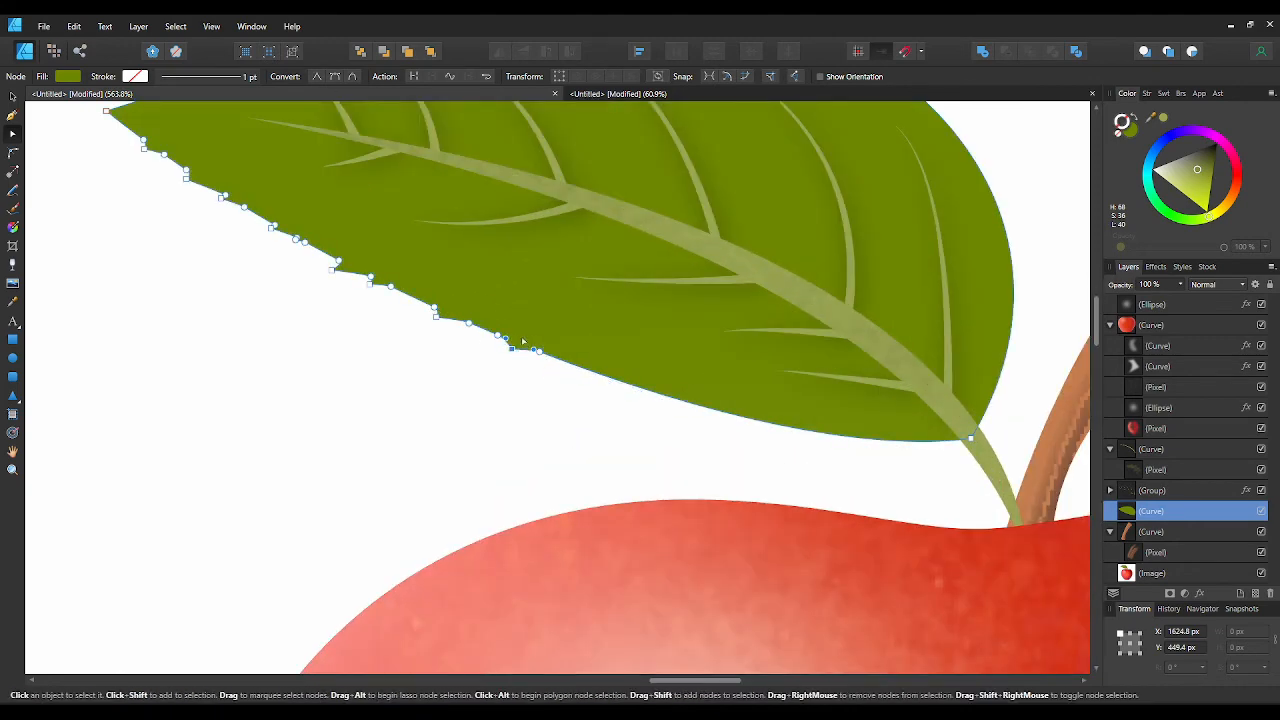
scroll(510, 350, down, 3)
scroll(510, 350, up, 4)
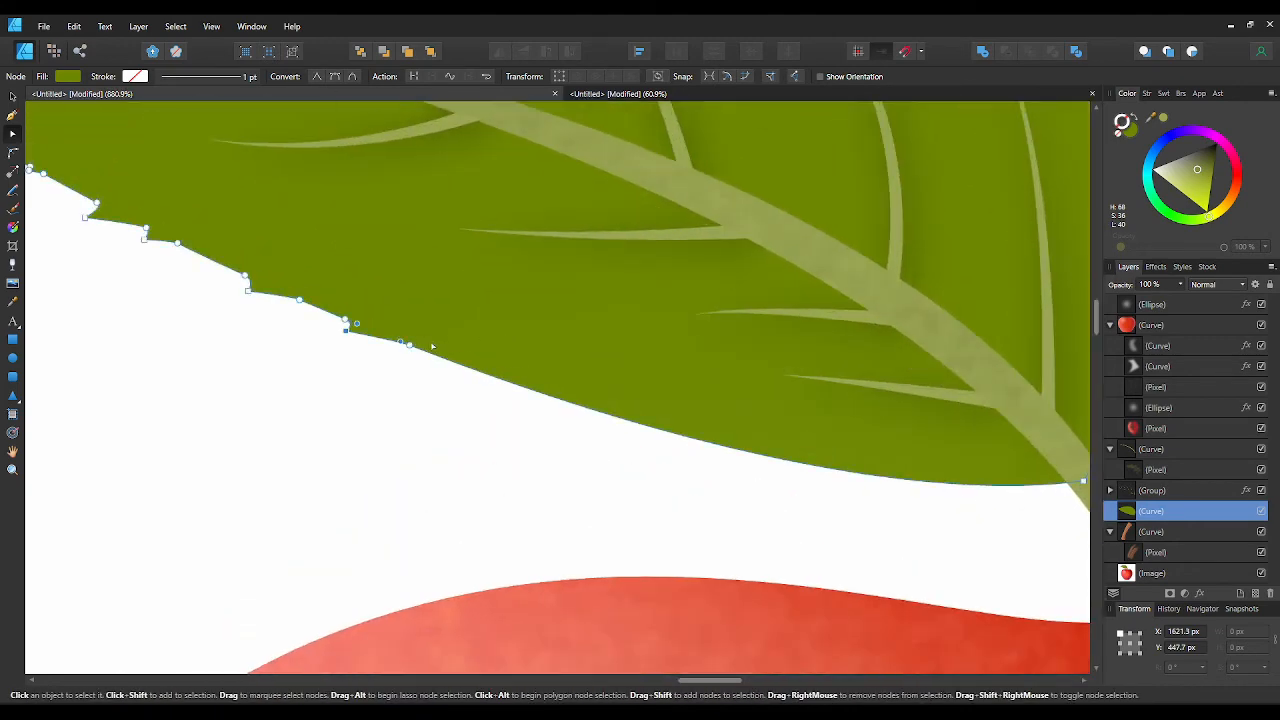
click(412, 349)
click(316, 79)
- Finish the lower-edge serration with teeth toward the leaf base and leave node editing
click(491, 378)
click(493, 376)
click(494, 376)
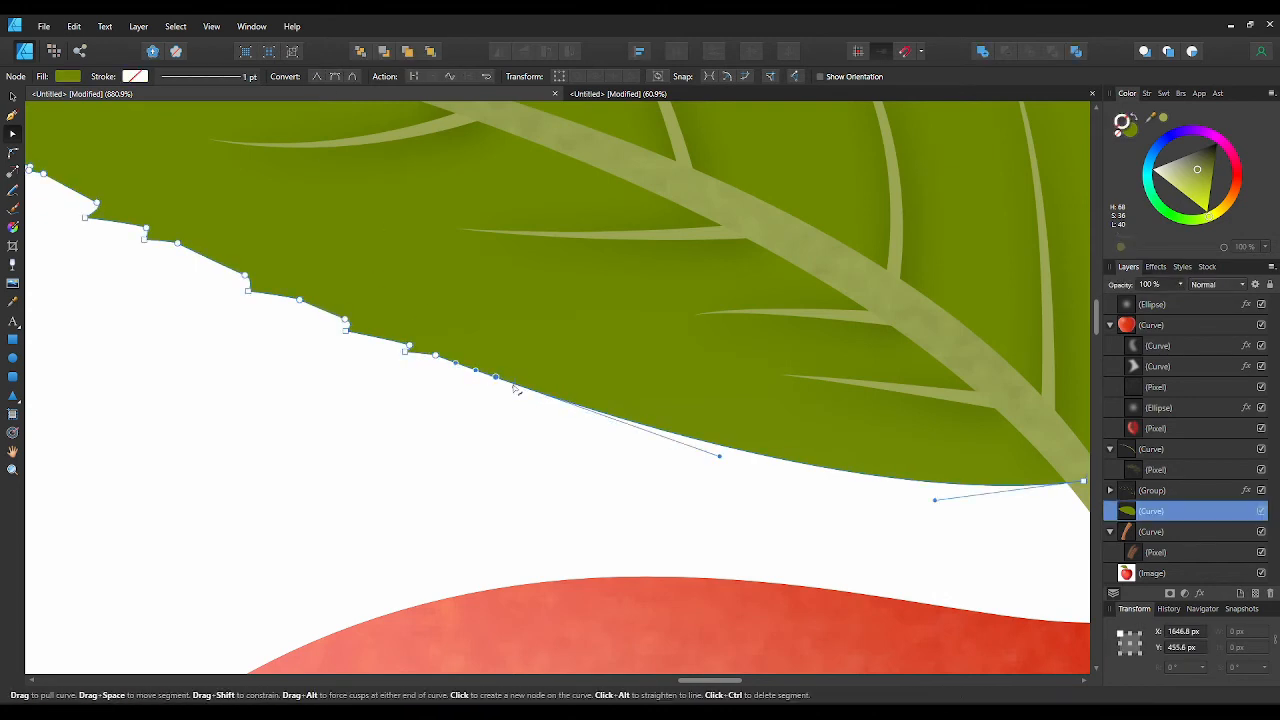
click(513, 383)
scroll(508, 384, up, 2)
drag(509, 384, 487, 387)
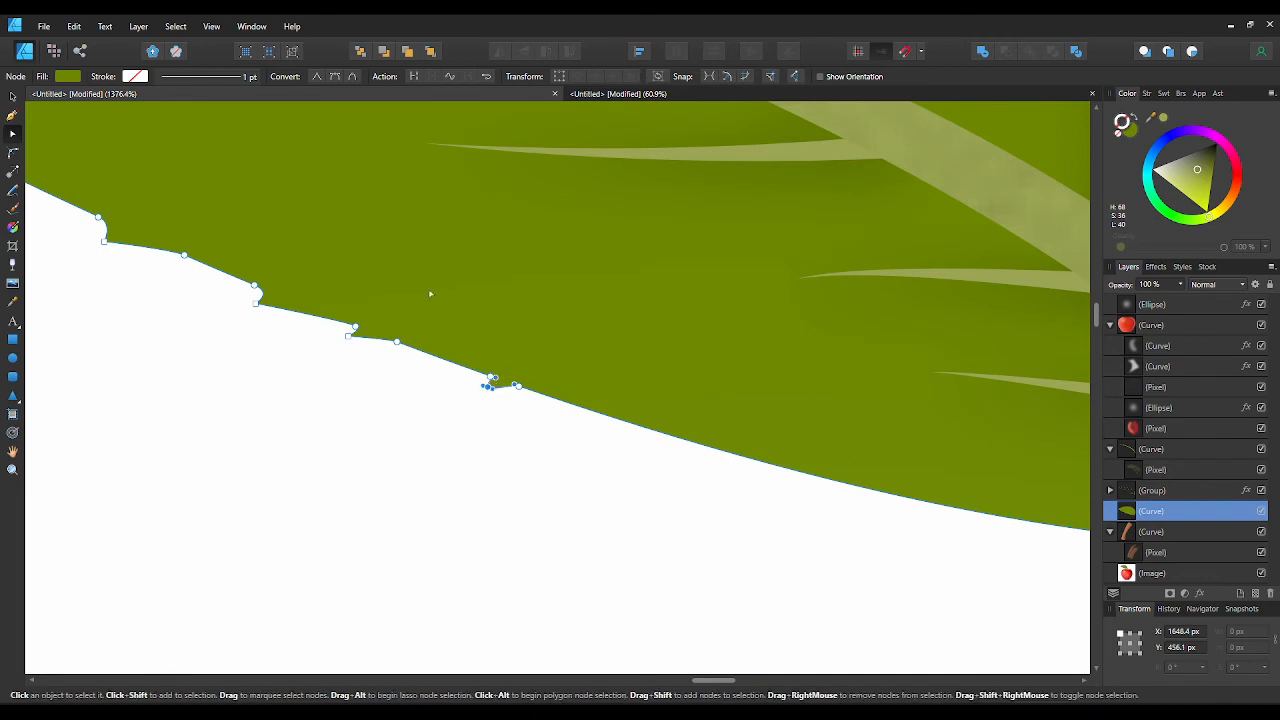
scroll(490, 385, down, 6)
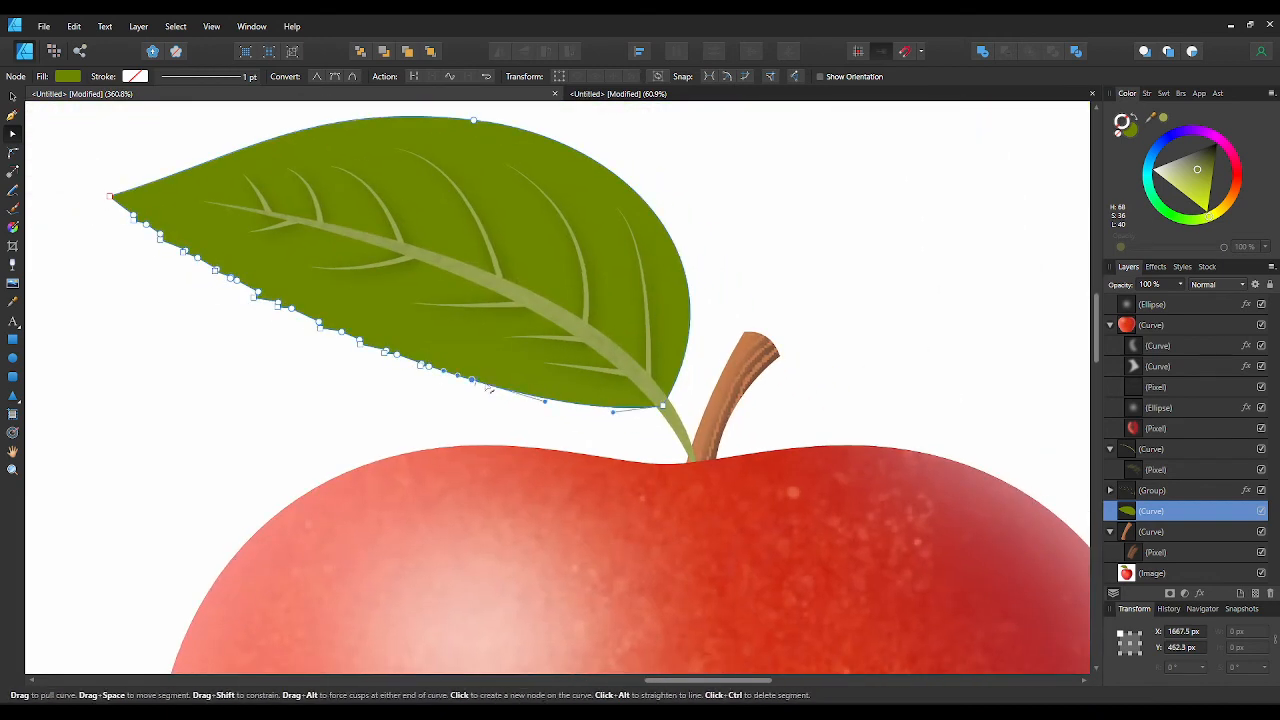
drag(488, 385, 475, 388)
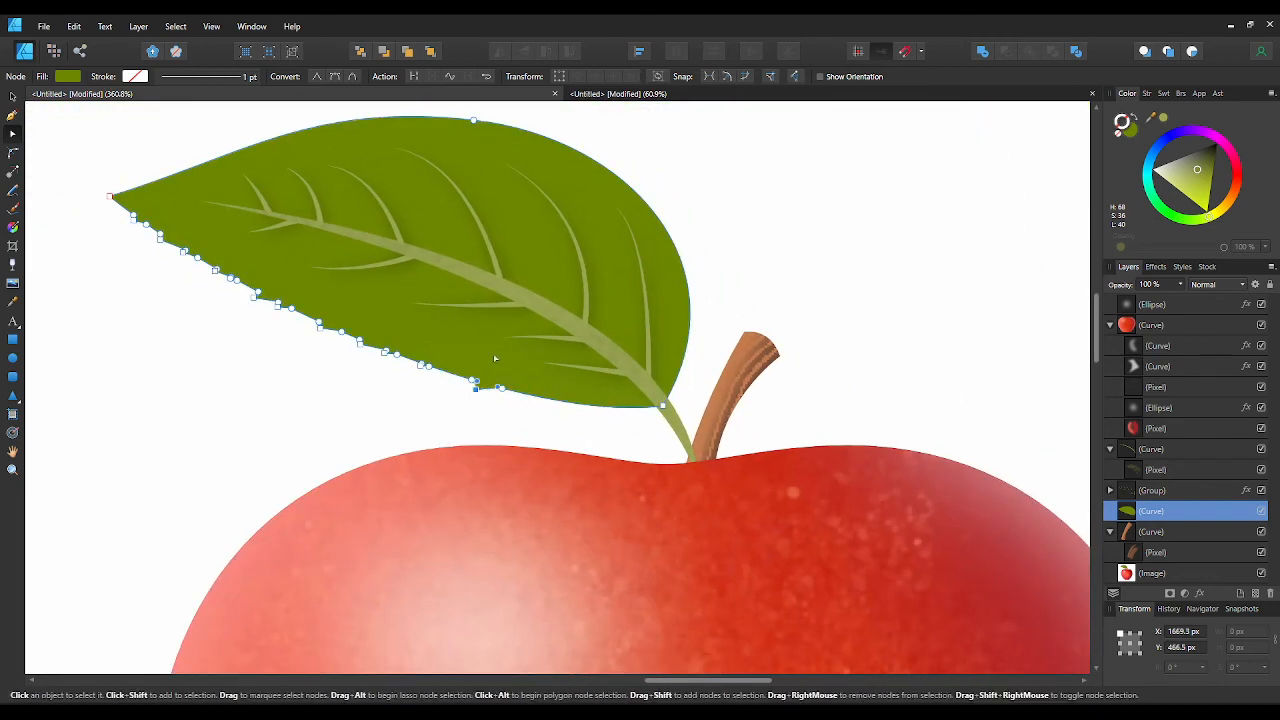
key(v)
scroll(494, 360, down, 6)
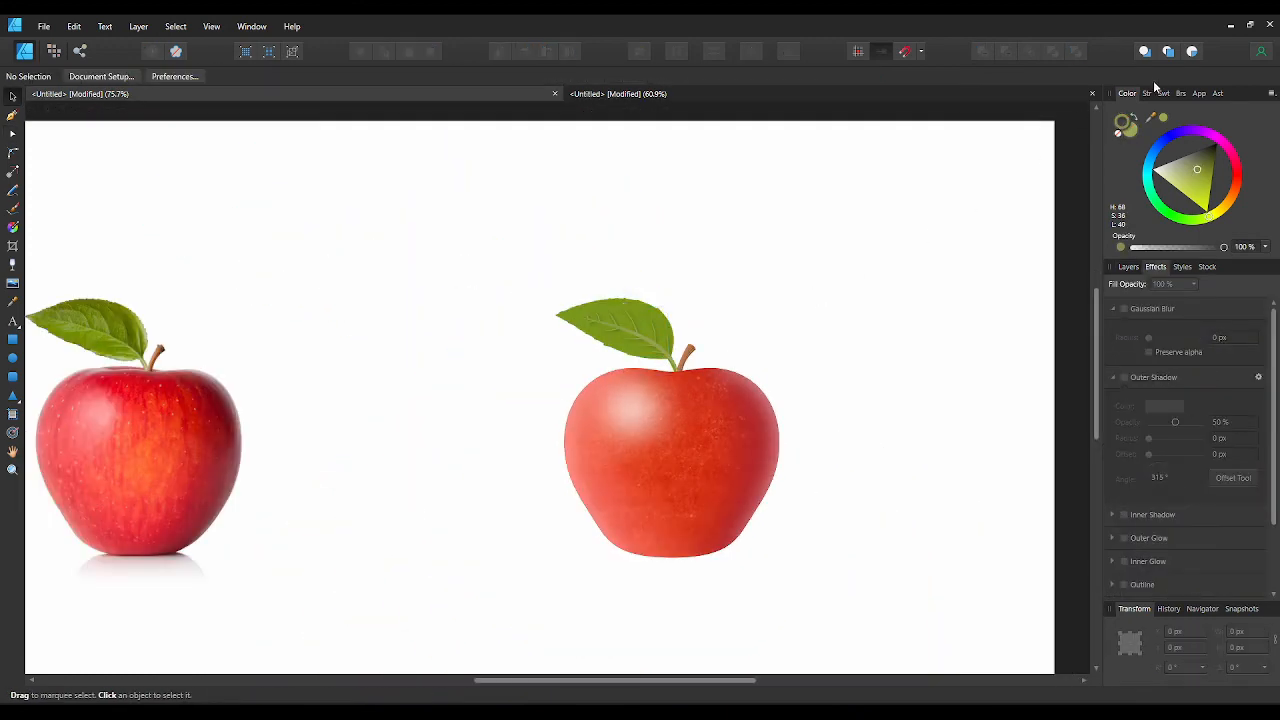
- Sample a dark green from the photo's leaf and start painting it inside the illustrated leaf curve with the 41 px brush
click(51, 52)
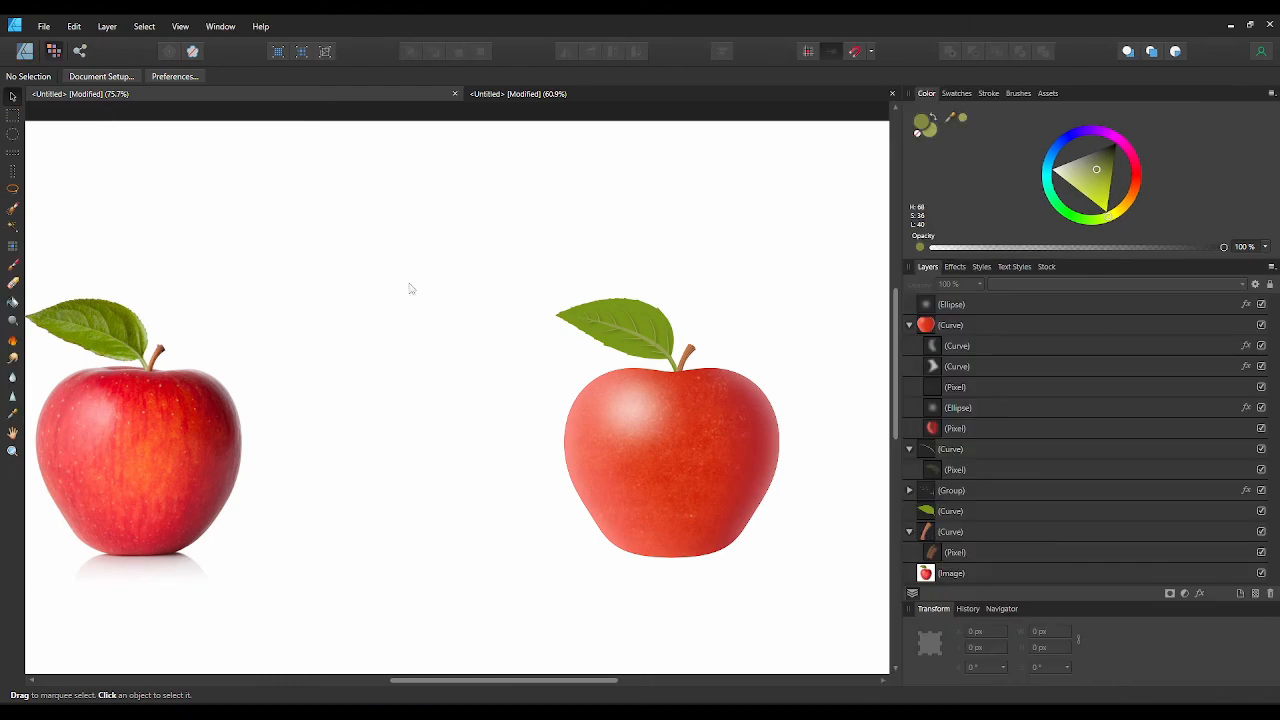
drag(160, 333, 99, 309)
click(13, 265)
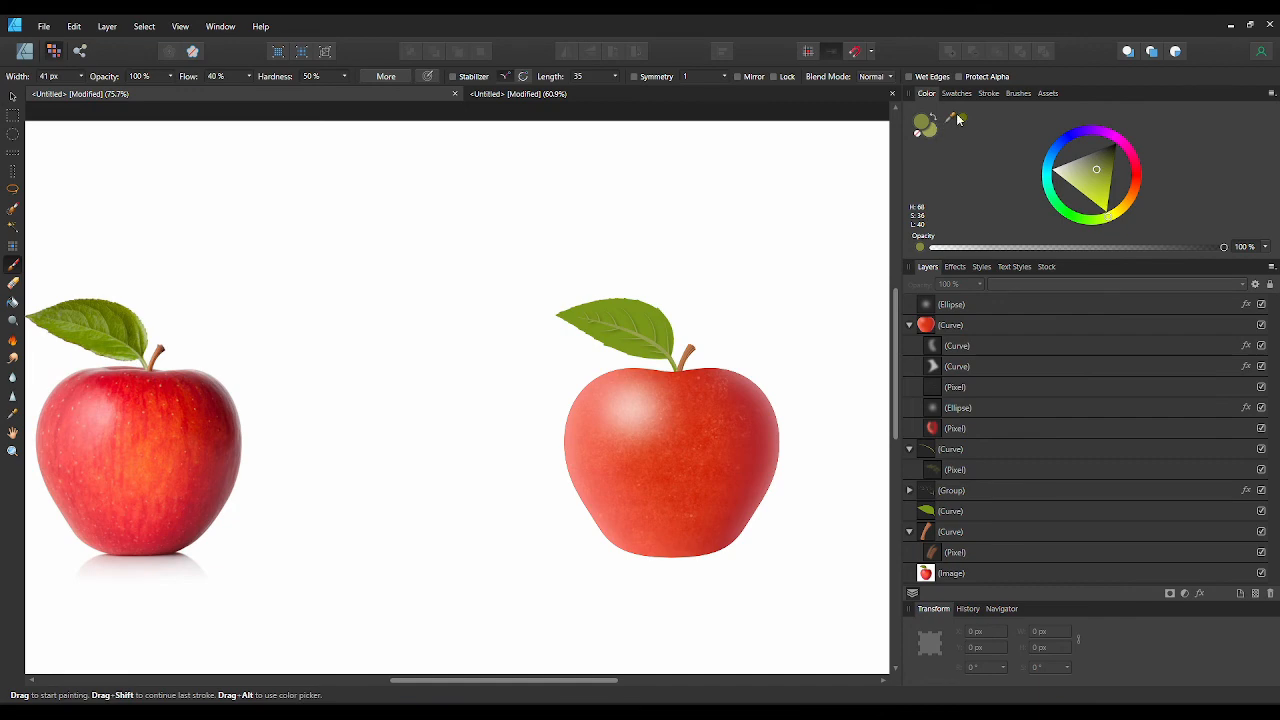
click(958, 119)
click(945, 531)
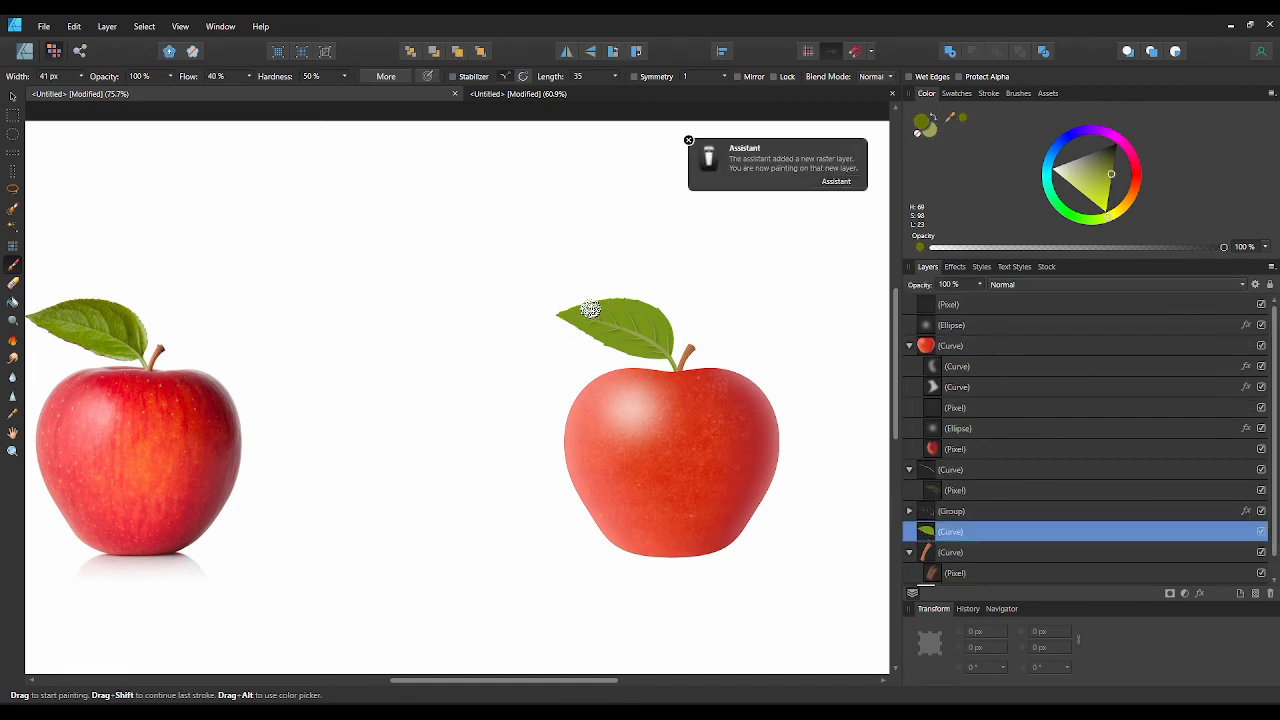
drag(571, 295, 702, 320)
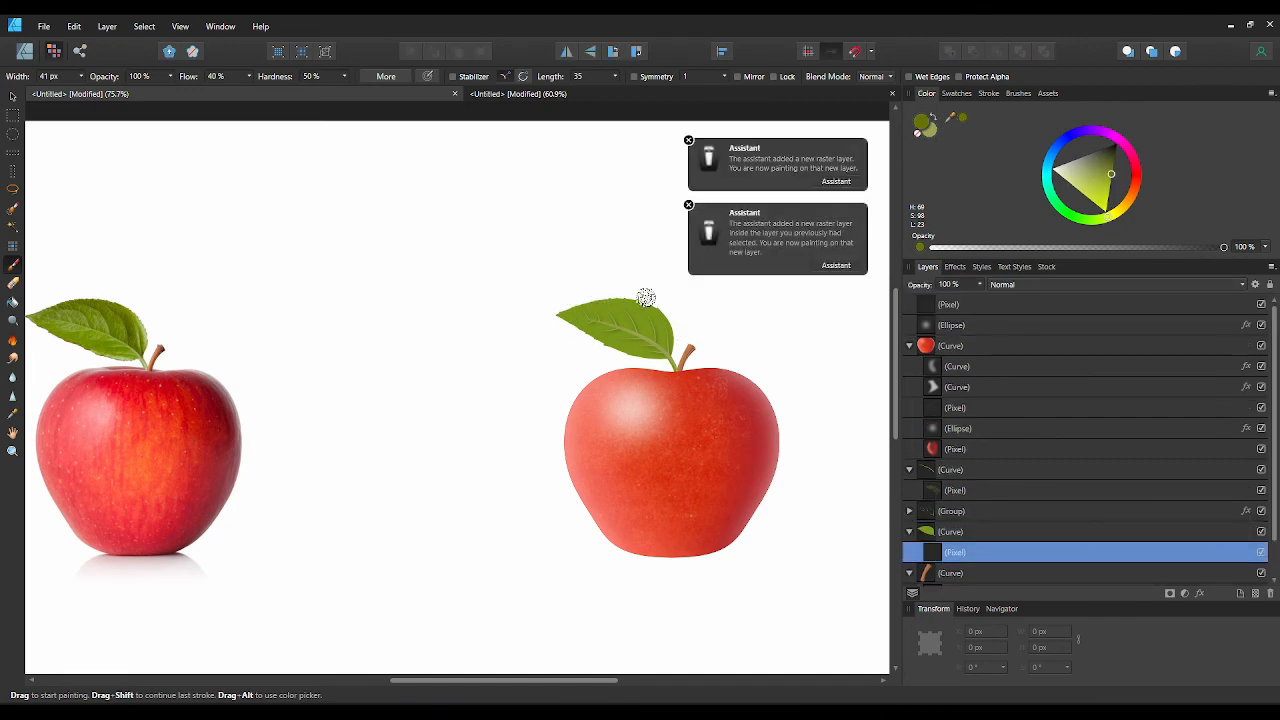
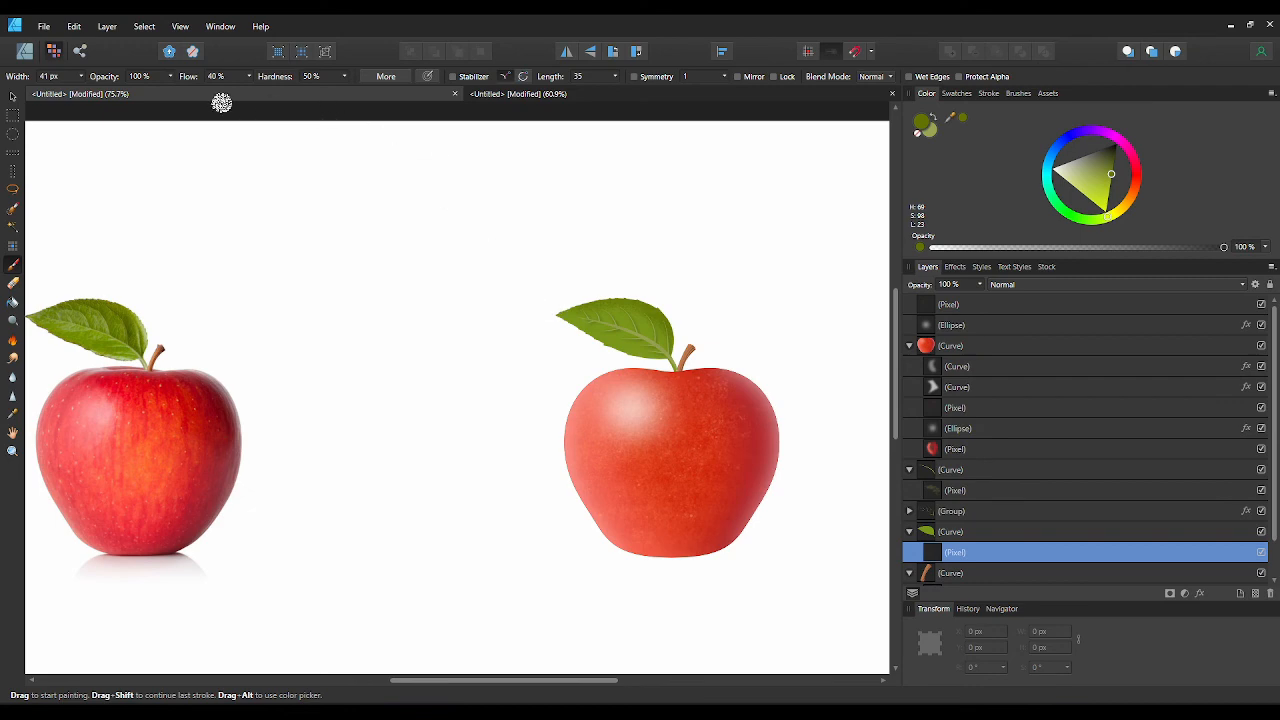
- Set the brush opacity to 50% and darken the leaf's upper area with the sampled green
click(141, 76)
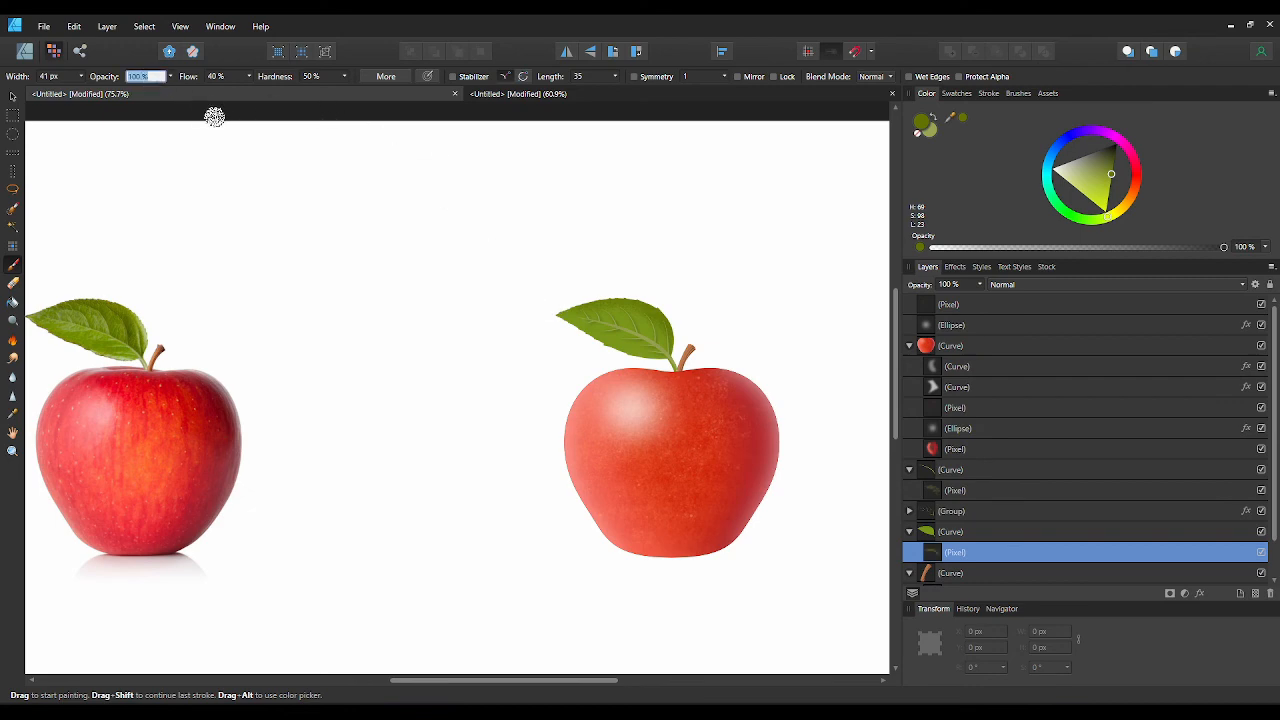
text(50)
key(Return)
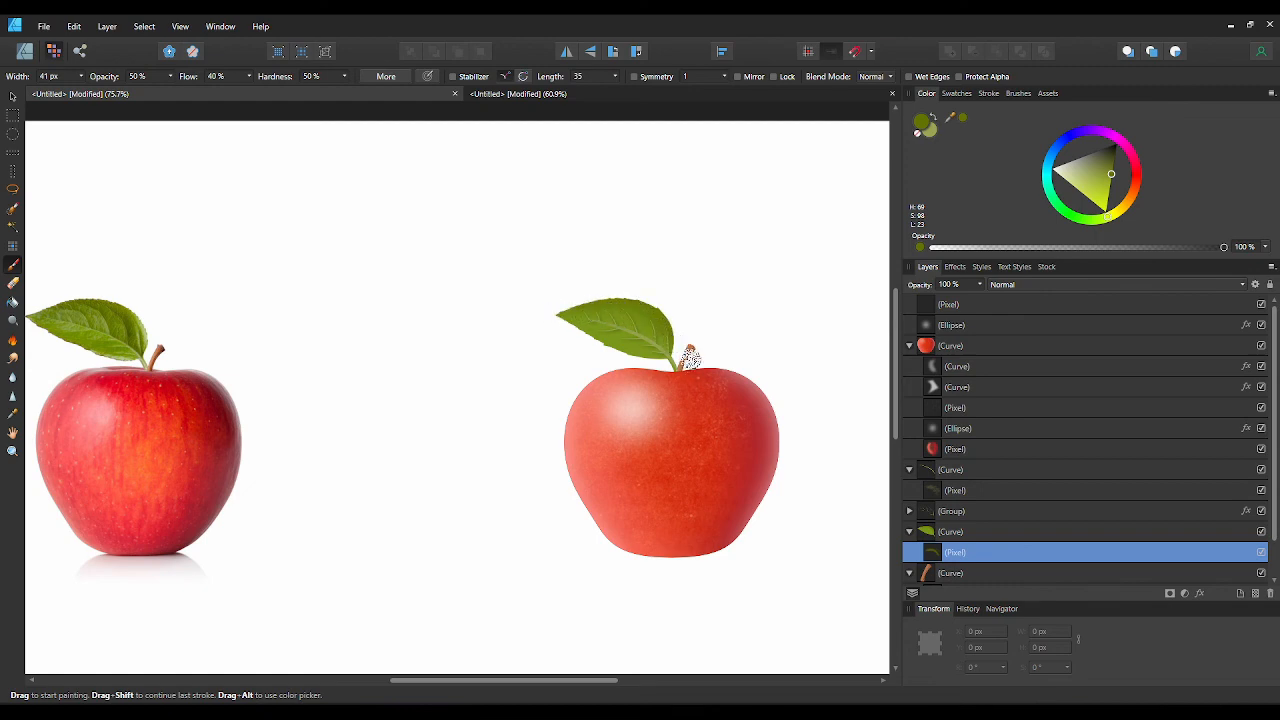
- Set the brush opacity to 20% and build up faint green shading across the leaf
click(133, 77)
text(20)
key(Return)
scroll(650, 342, up, 3)
scroll(500, 357, down, 4)
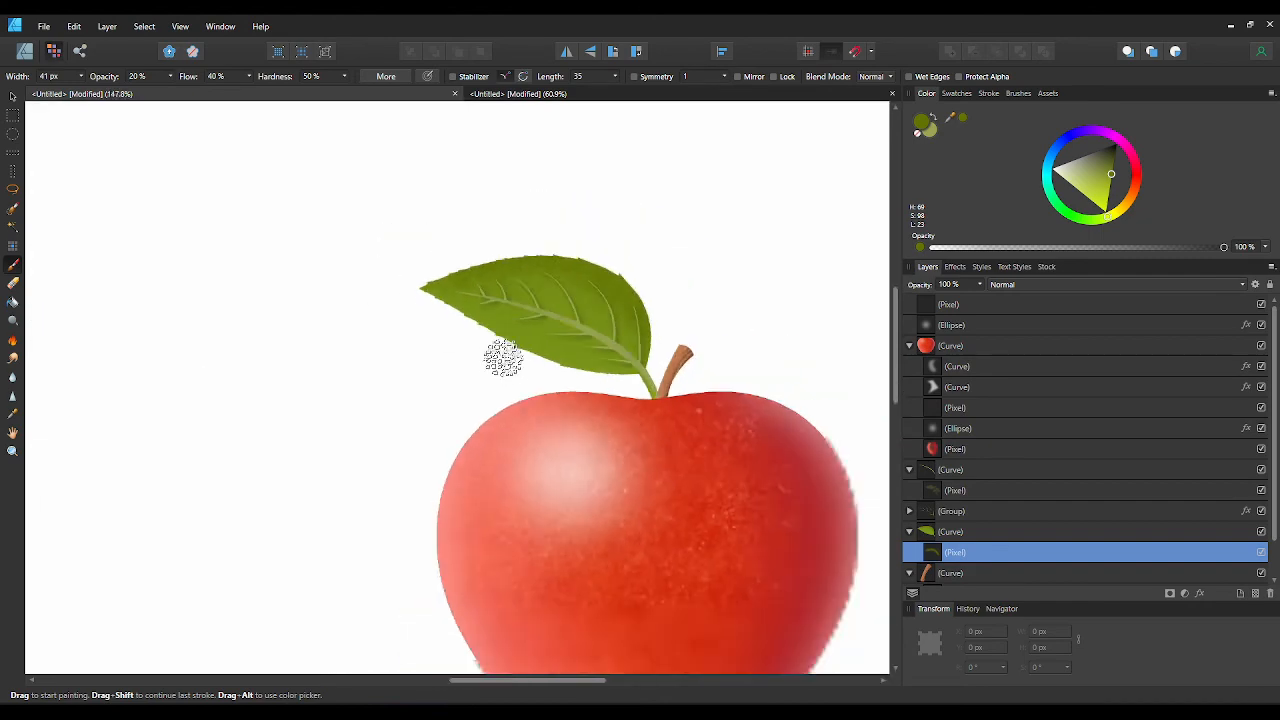
- Set the brush opacity to 55% and finish painting the leaf's shading, comparing it with the photo
mouse_move(171, 77)
mouse_down()
mouse_move(229, 89)
mouse_move(147, 91)
mouse_up()
scroll(578, 393, up, 5)
scroll(560, 412, down, 4)
scroll(610, 316, up, 4)
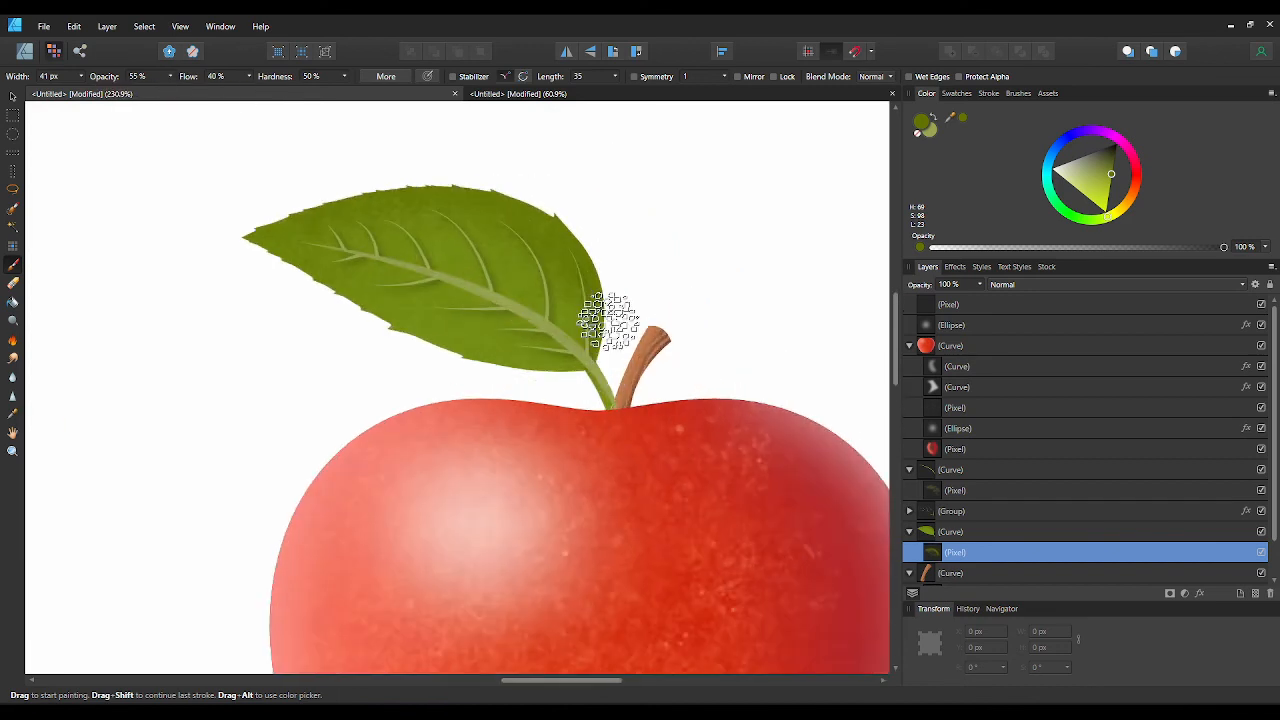
scroll(590, 320, down, 5)
scroll(490, 340, down, 2)
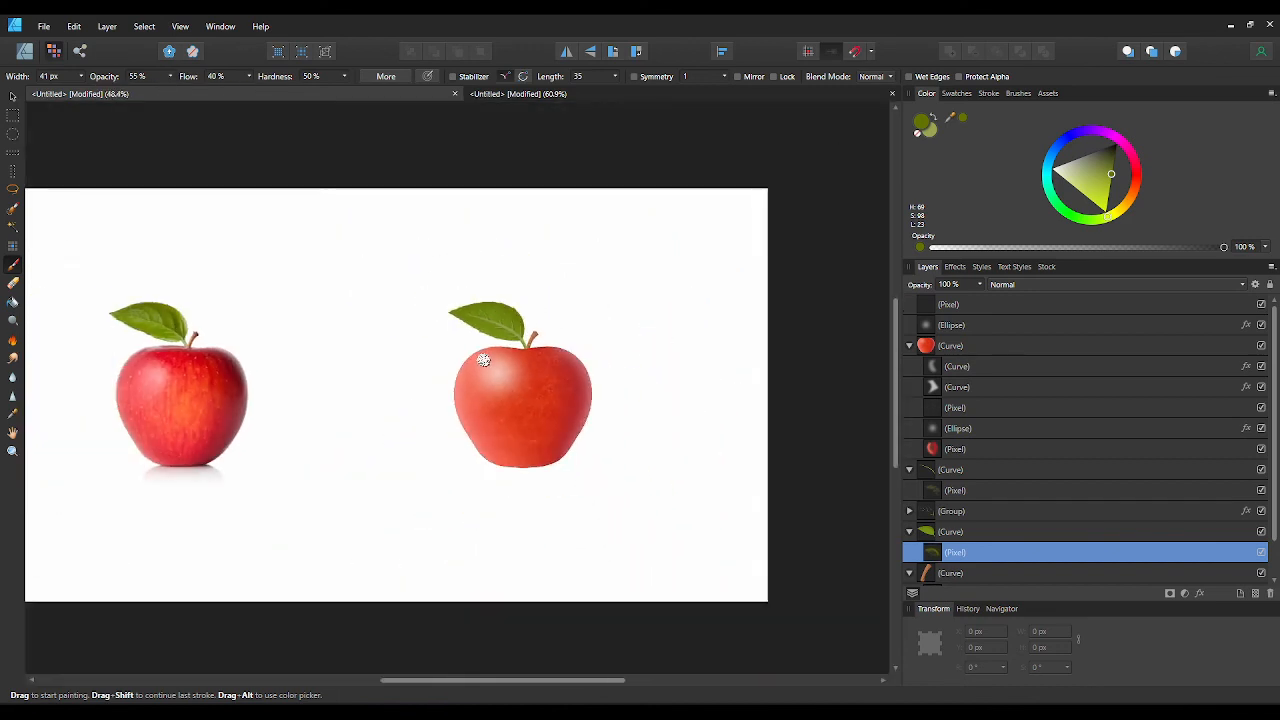
scroll(494, 363, up, 1)
scroll(520, 367, down, 2)
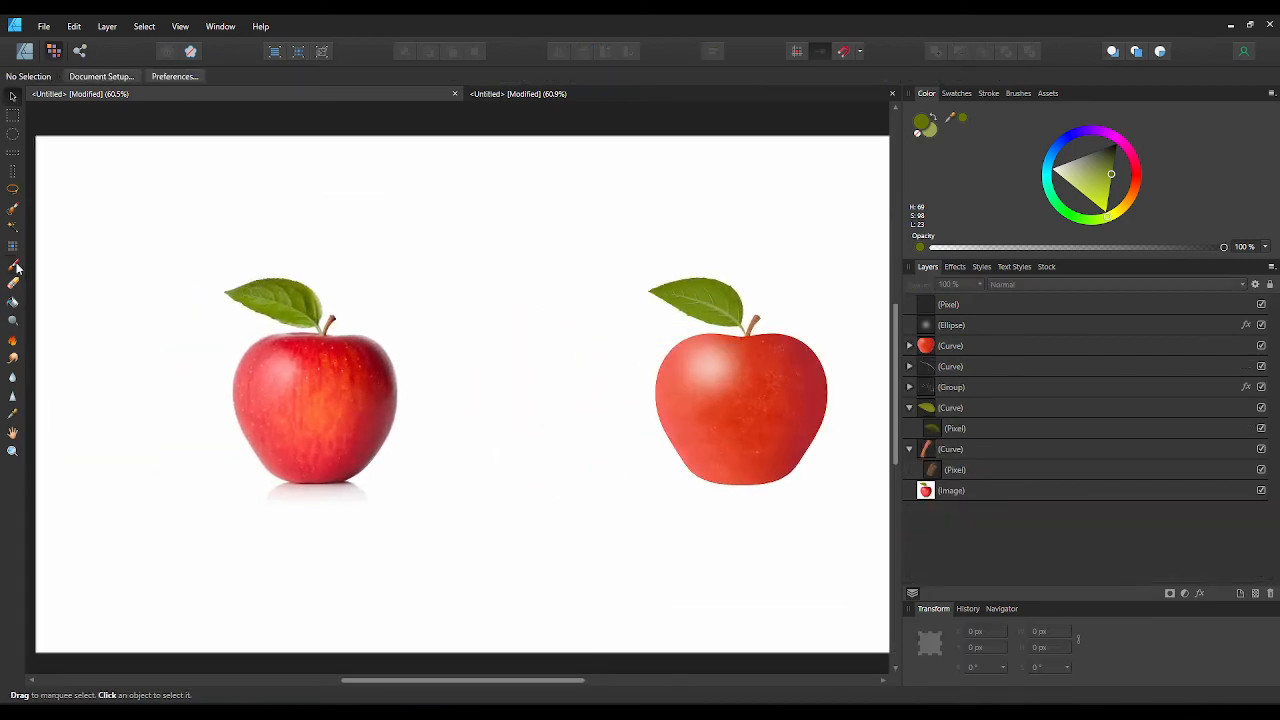
- Choose a 148 px brush from Sprays and Spatters for the apple body, try a stroke along its edge and undo it
click(14, 265)
click(951, 345)
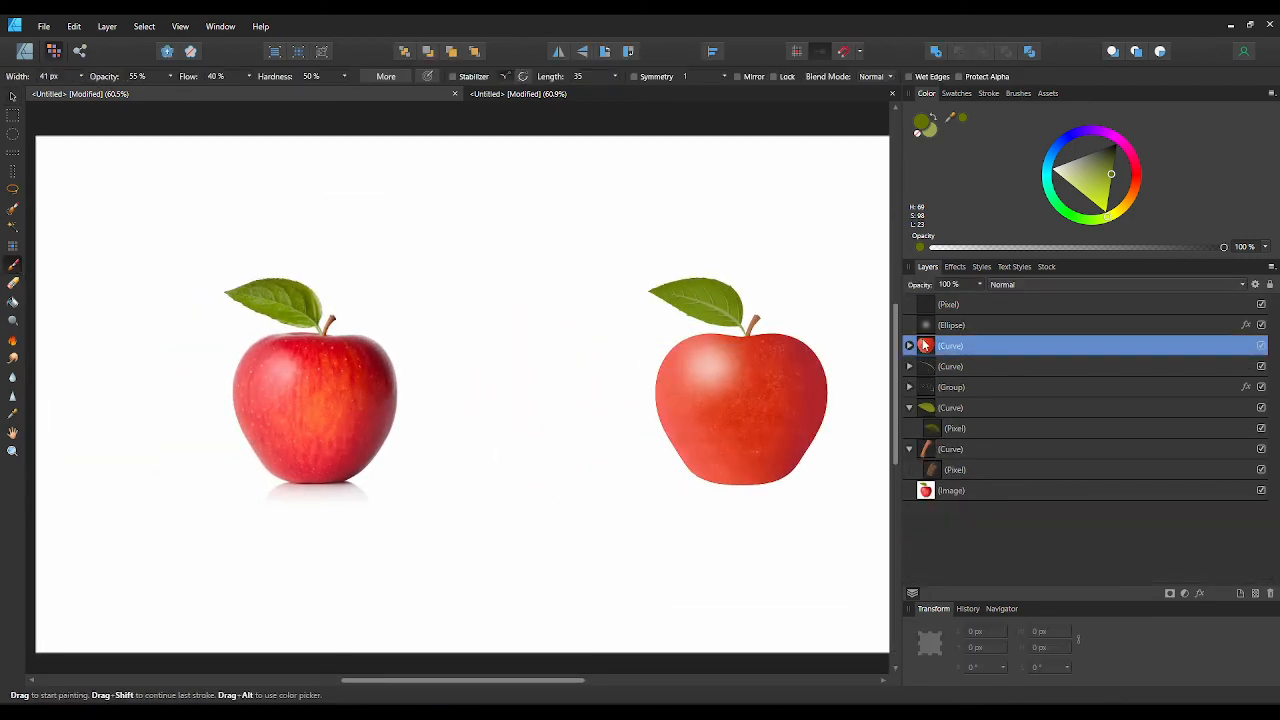
drag(812, 338, 794, 329)
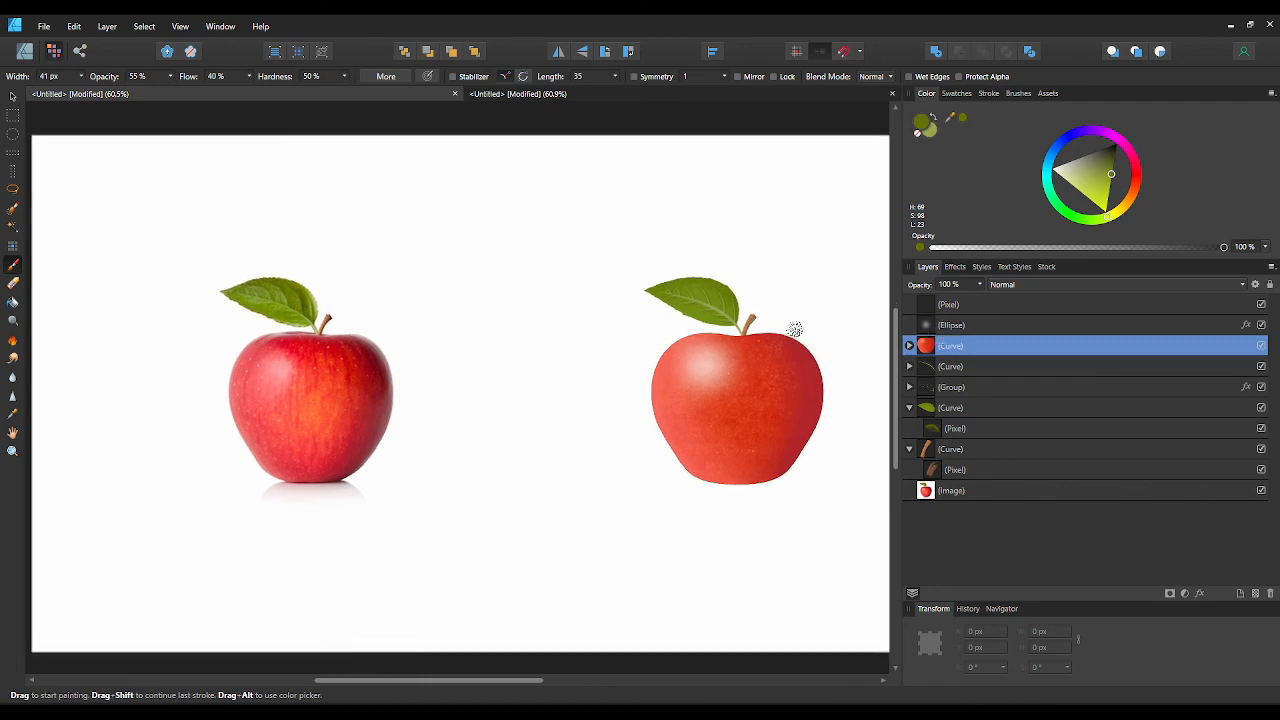
click(1017, 93)
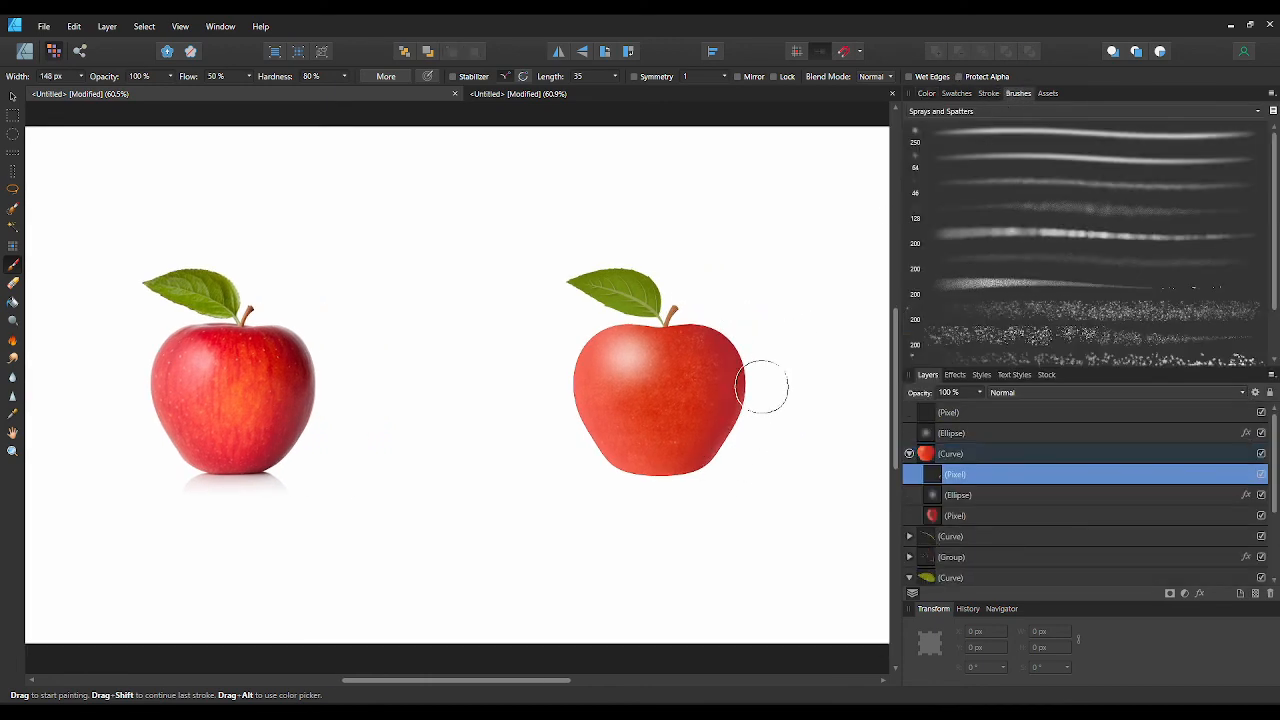
mouse_move(762, 387)
mouse_down()
mouse_move(720, 300)
mouse_move(757, 378)
mouse_move(747, 433)
mouse_move(677, 523)
mouse_up()
key(ctrl+z)
- Paint a soft white rim highlight inside the apple body along its right edge
scroll(726, 476, up, 3)
drag(726, 477, 727, 501)
scroll(727, 501, up, 1)
scroll(719, 515, down, 3)
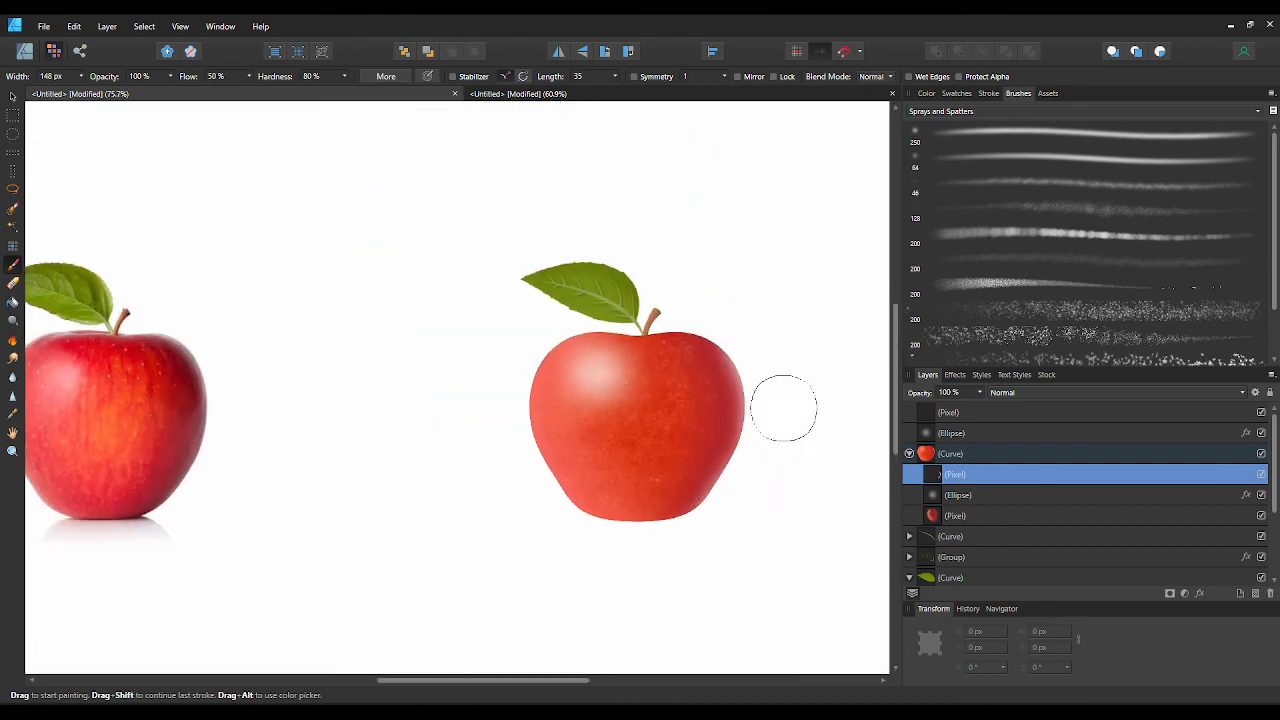
scroll(795, 478, up, 1)
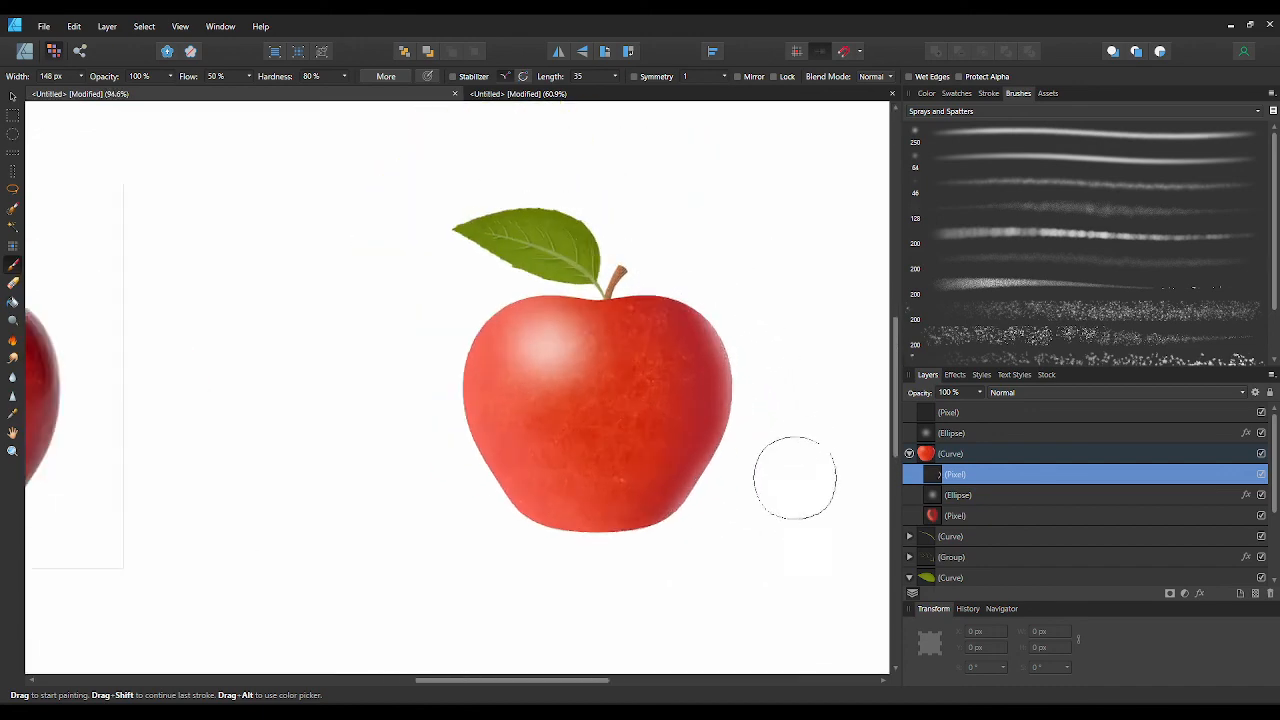
scroll(795, 478, down, 2)
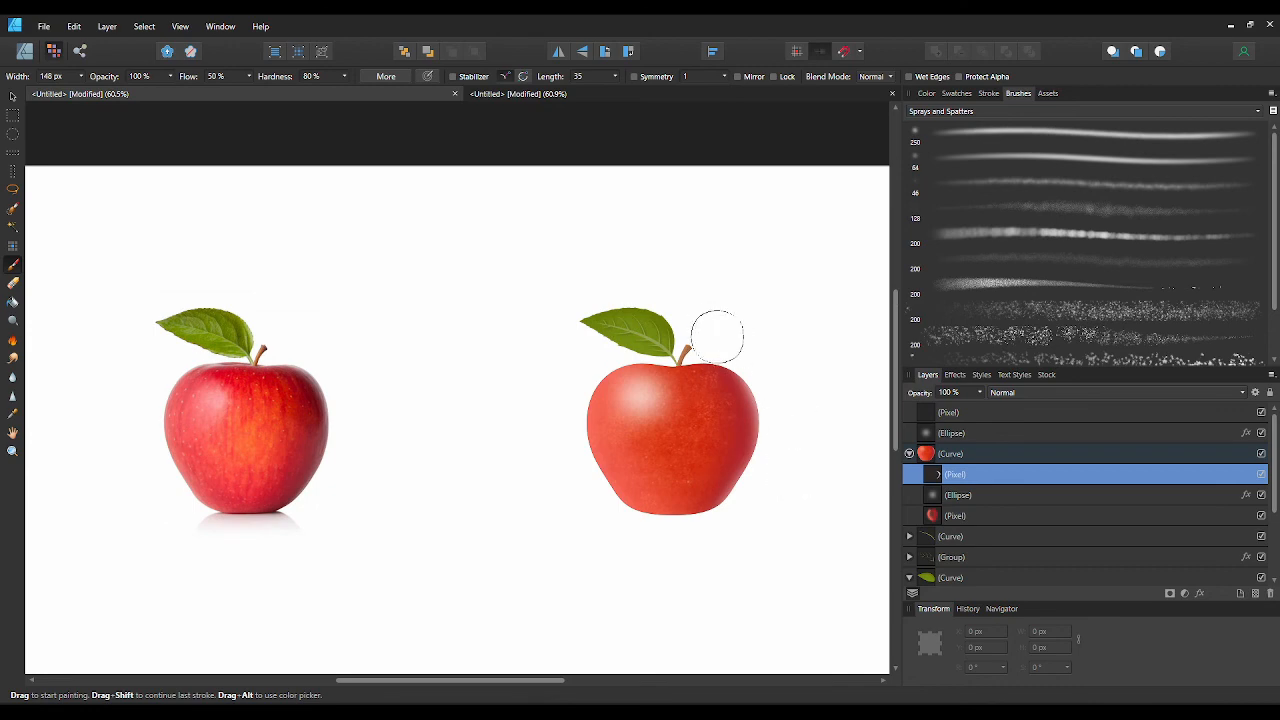
scroll(785, 418, up, 2)
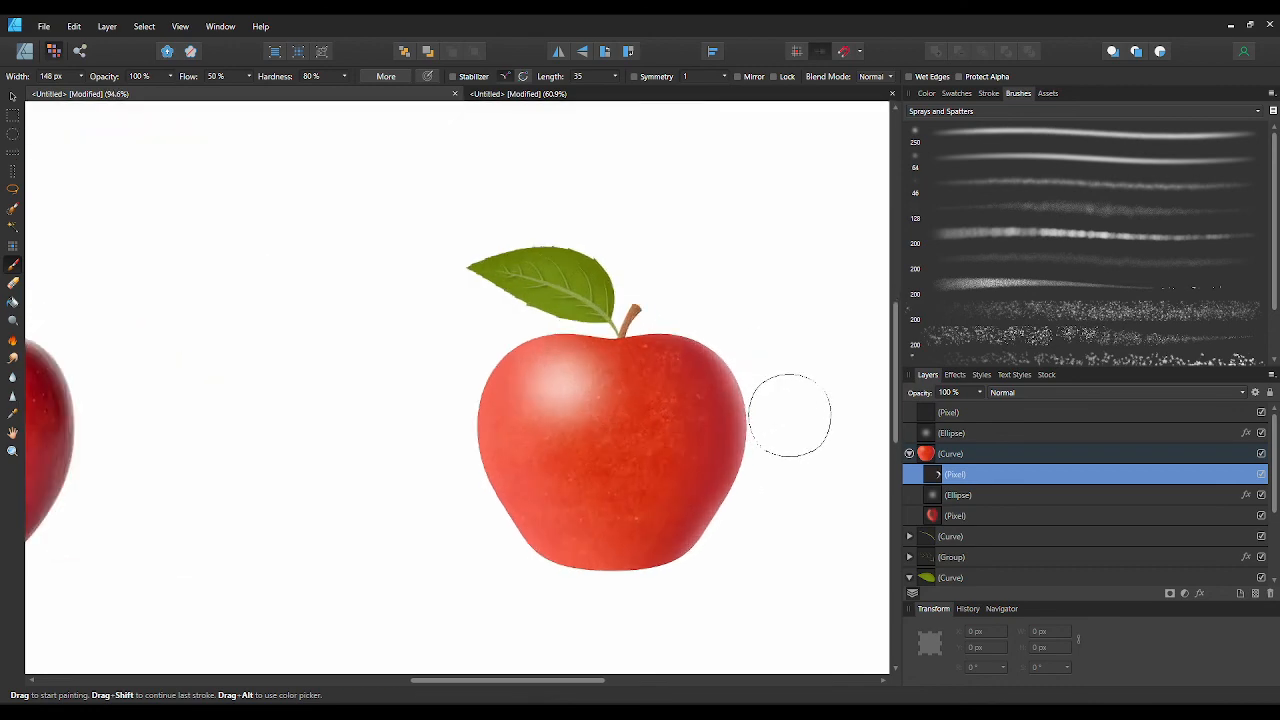
scroll(790, 415, down, 2)
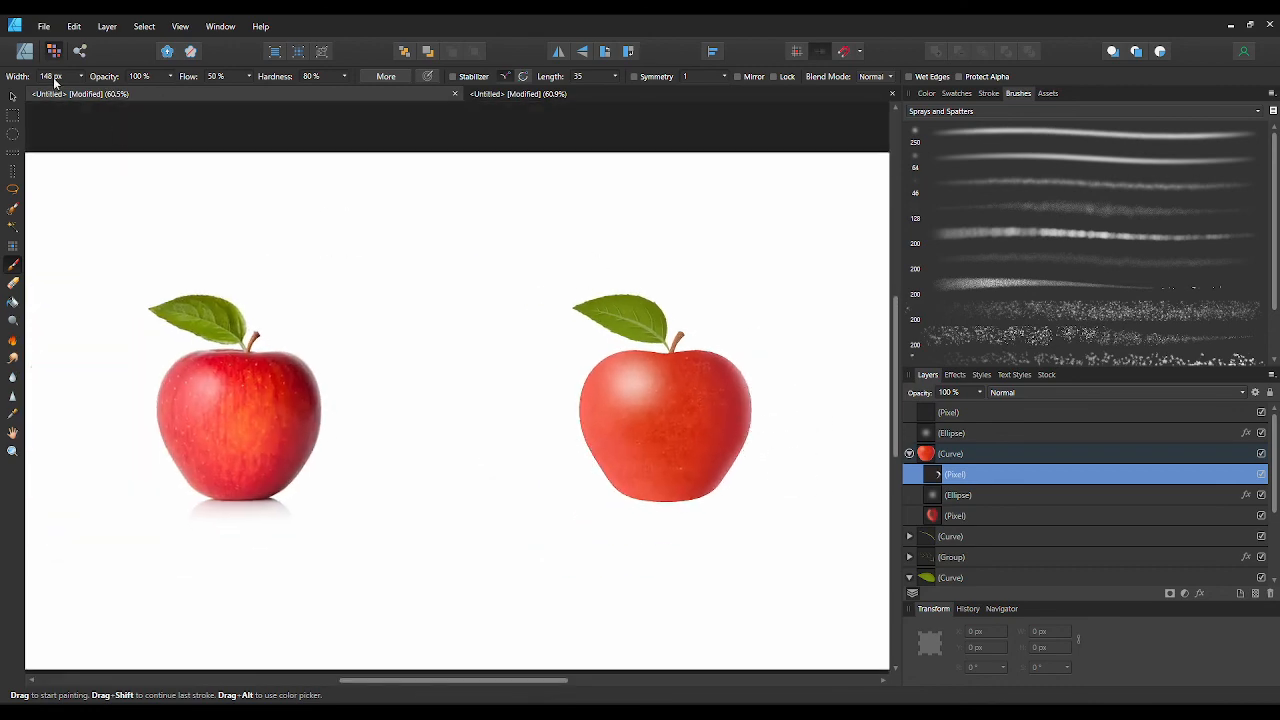
- Return to the Designer persona and reduce the painted rim highlight layer's opacity to 66%
click(12, 95)
click(25, 51)
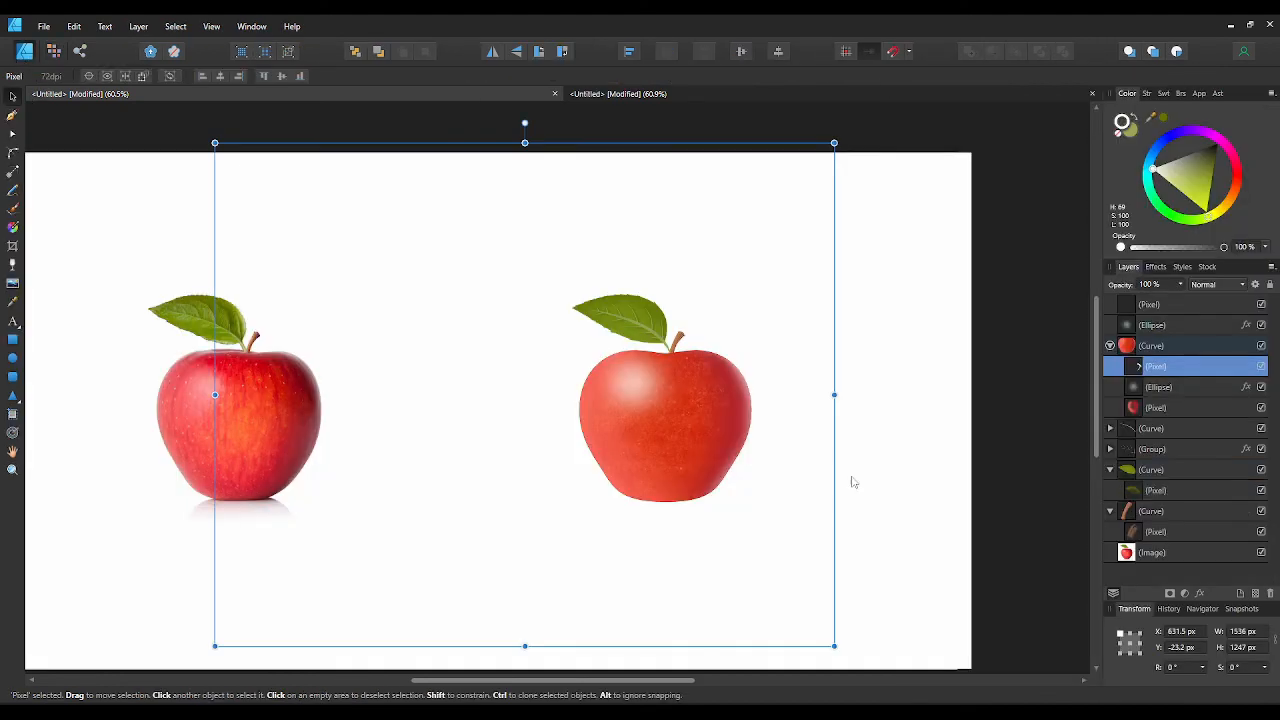
click(1183, 288)
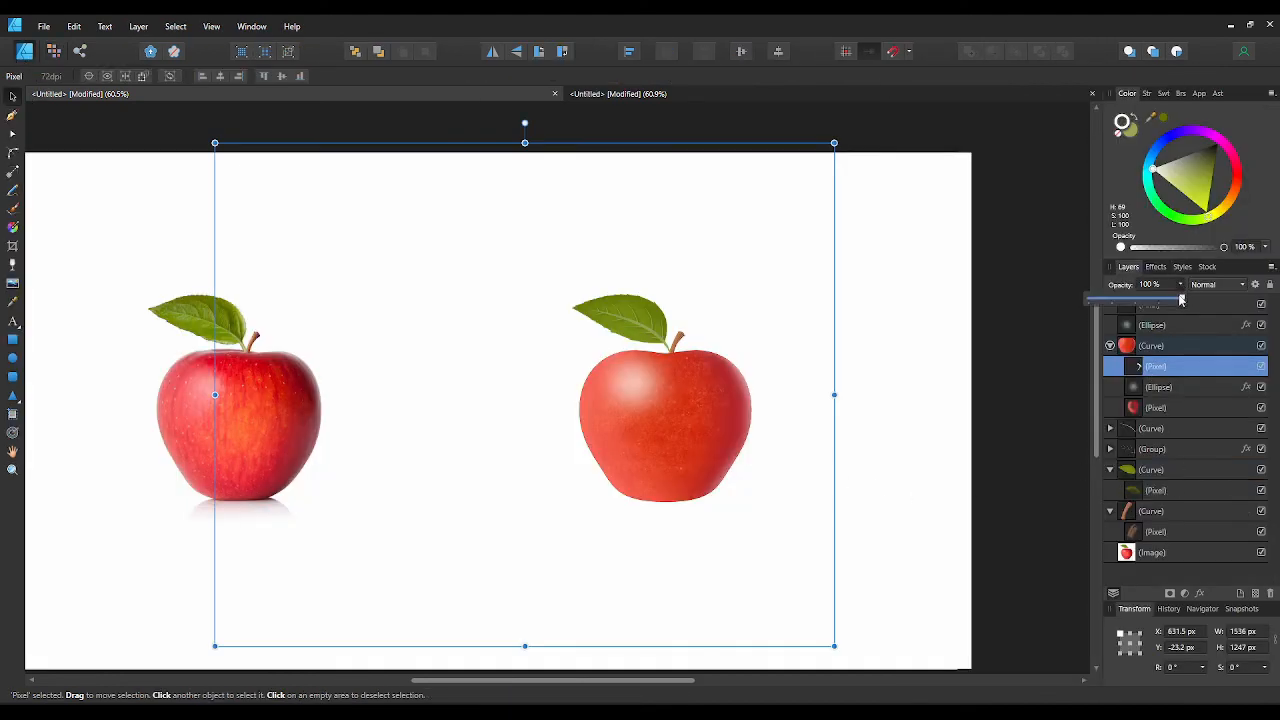
drag(1183, 300, 1160, 300)
drag(1175, 300, 1150, 287)
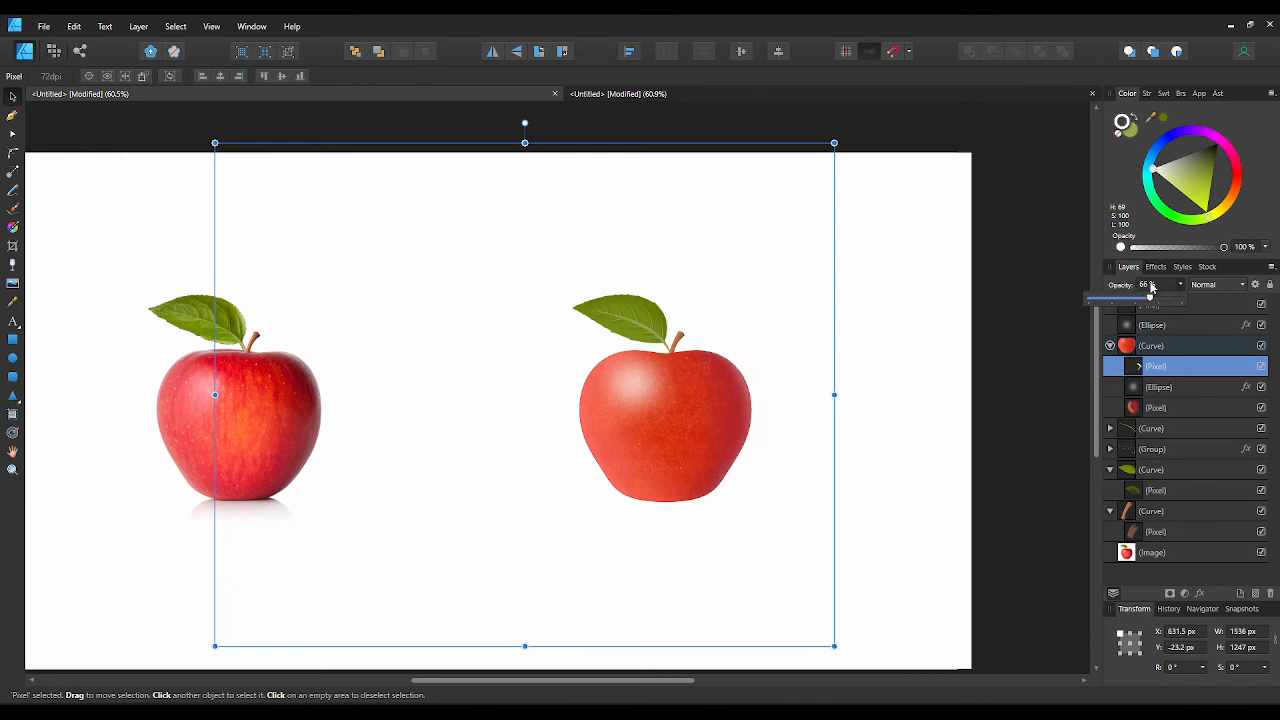
click(943, 422)
scroll(696, 333, left, 1)
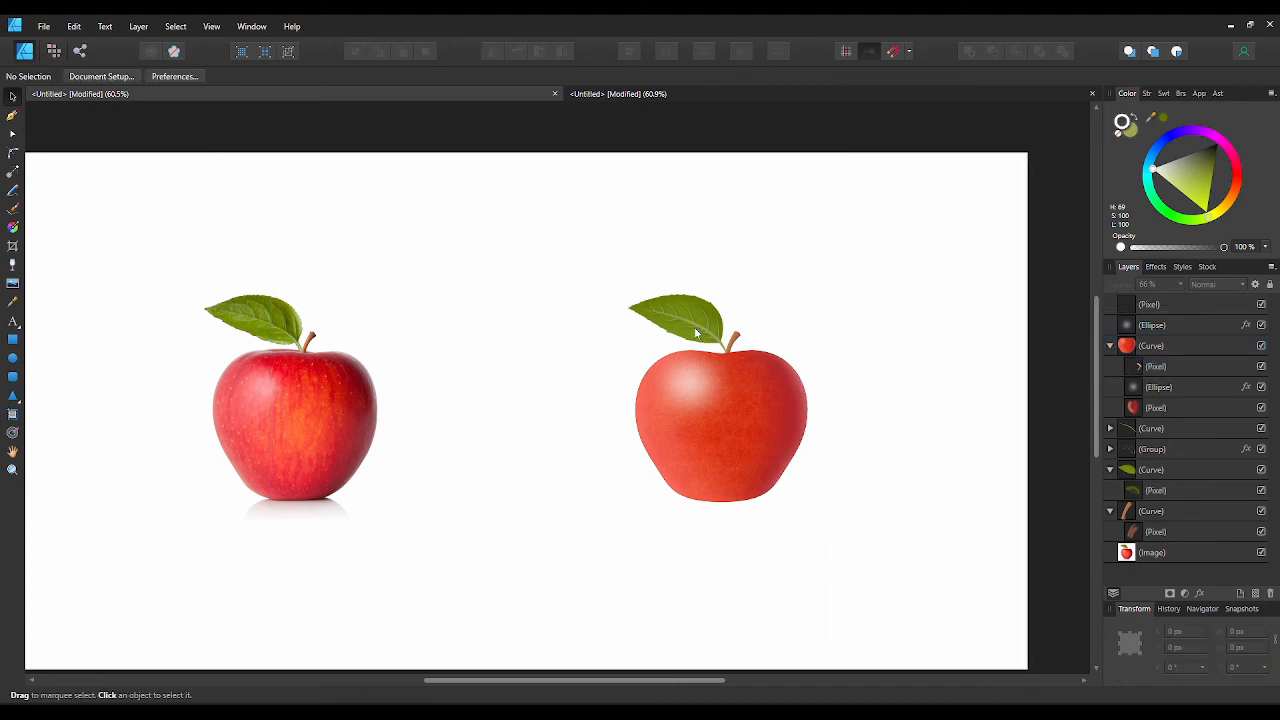
- Apply a 0.2 px Gaussian Blur to the leaf's midrib curve and side-vein group together
click(1165, 428)
shift+click(1149, 448)
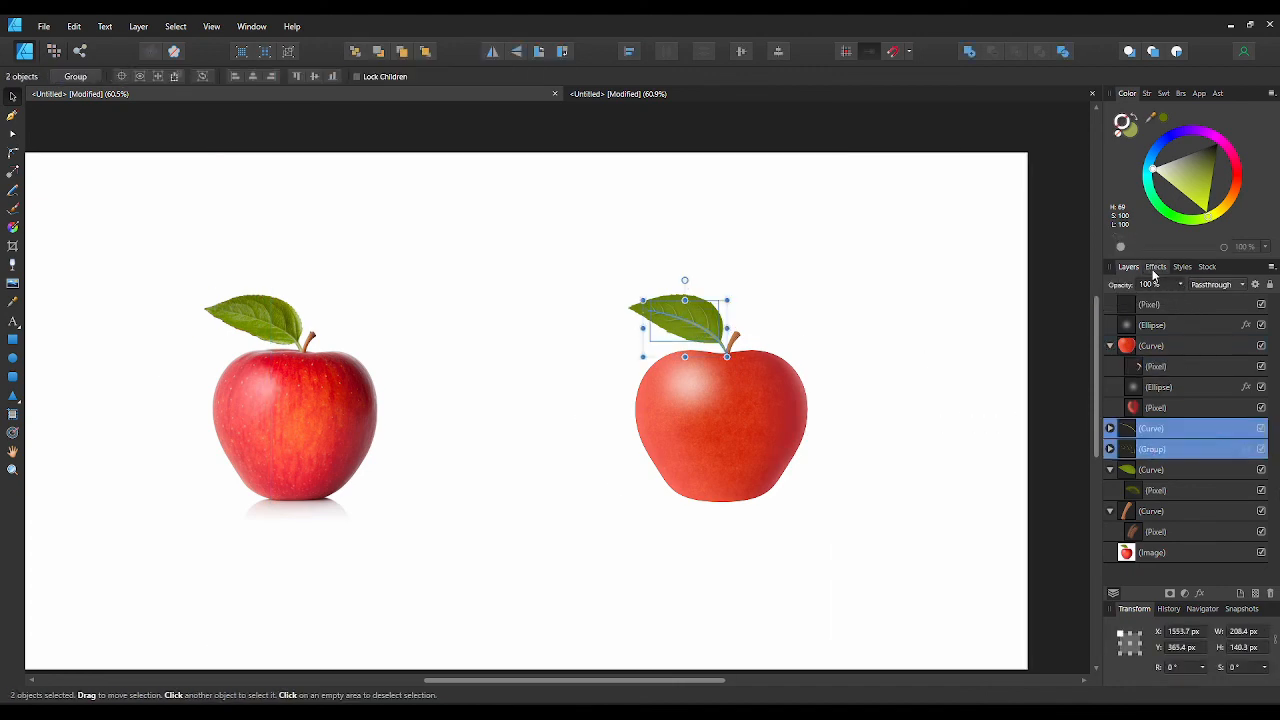
click(1155, 267)
drag(1149, 340, 1153, 341)
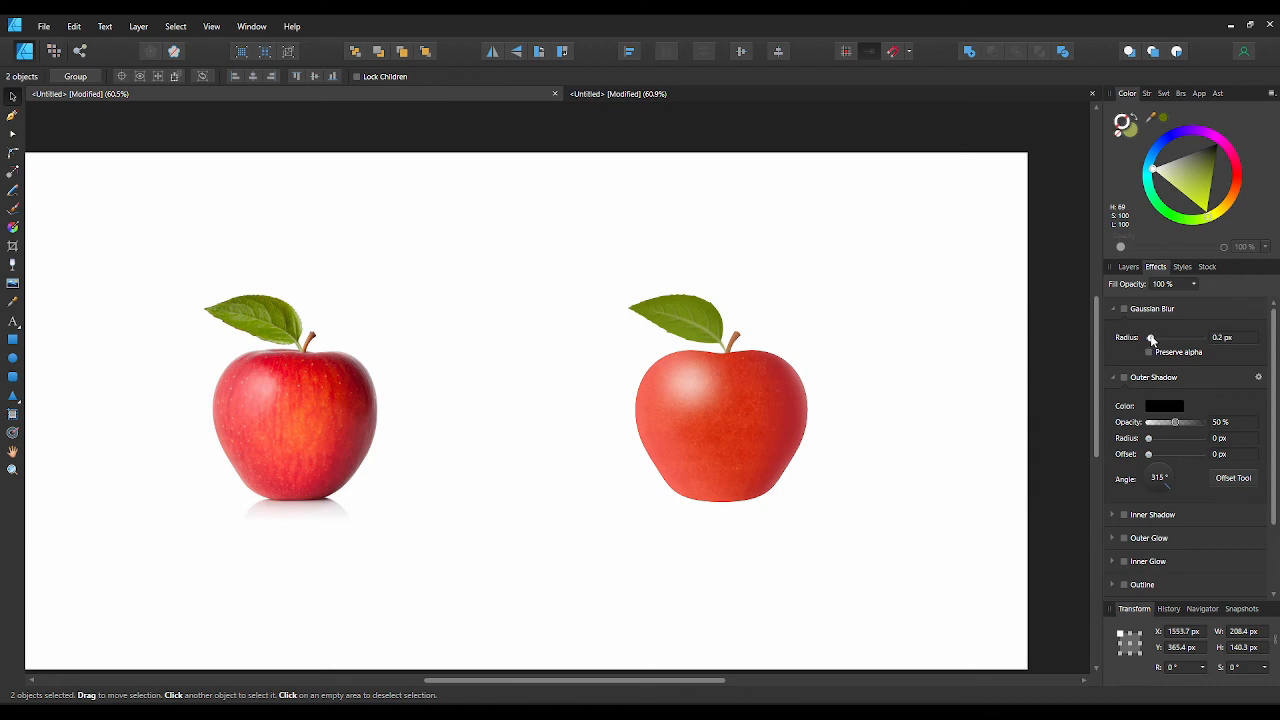
click(909, 344)
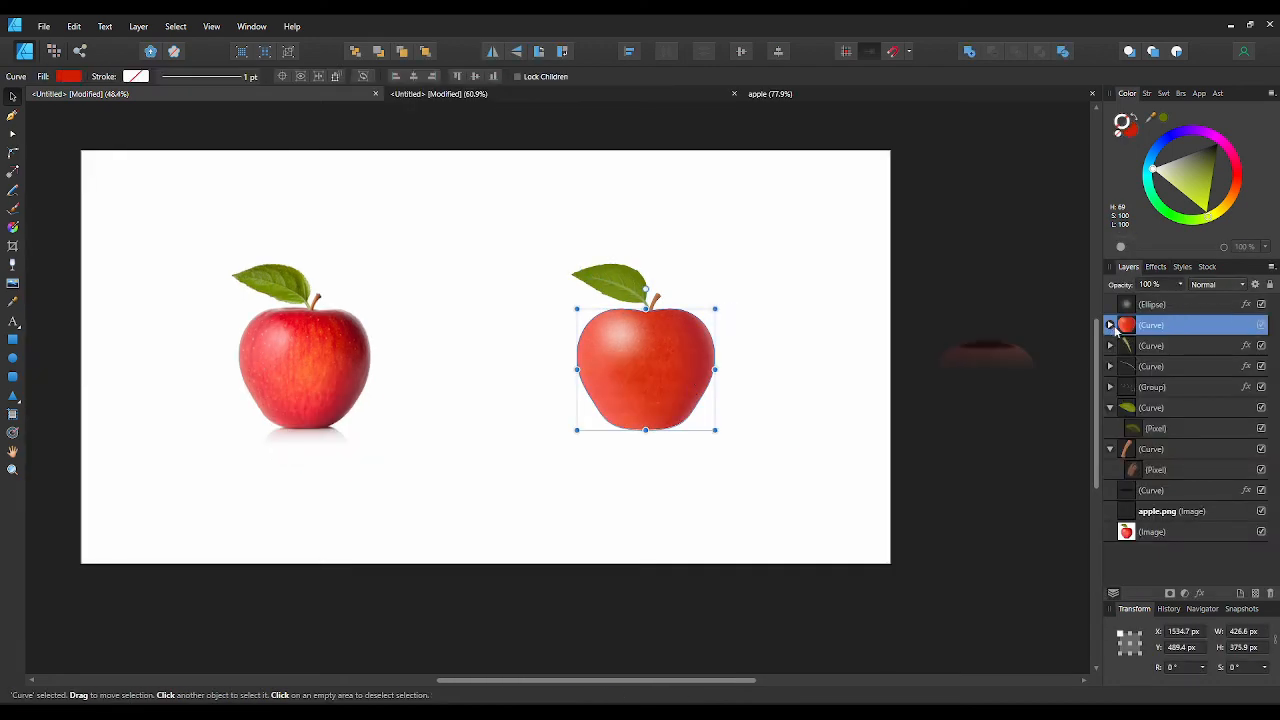
- Duplicate the apple body, rotate the copy 180° and move it directly beneath the original
click(1110, 325)
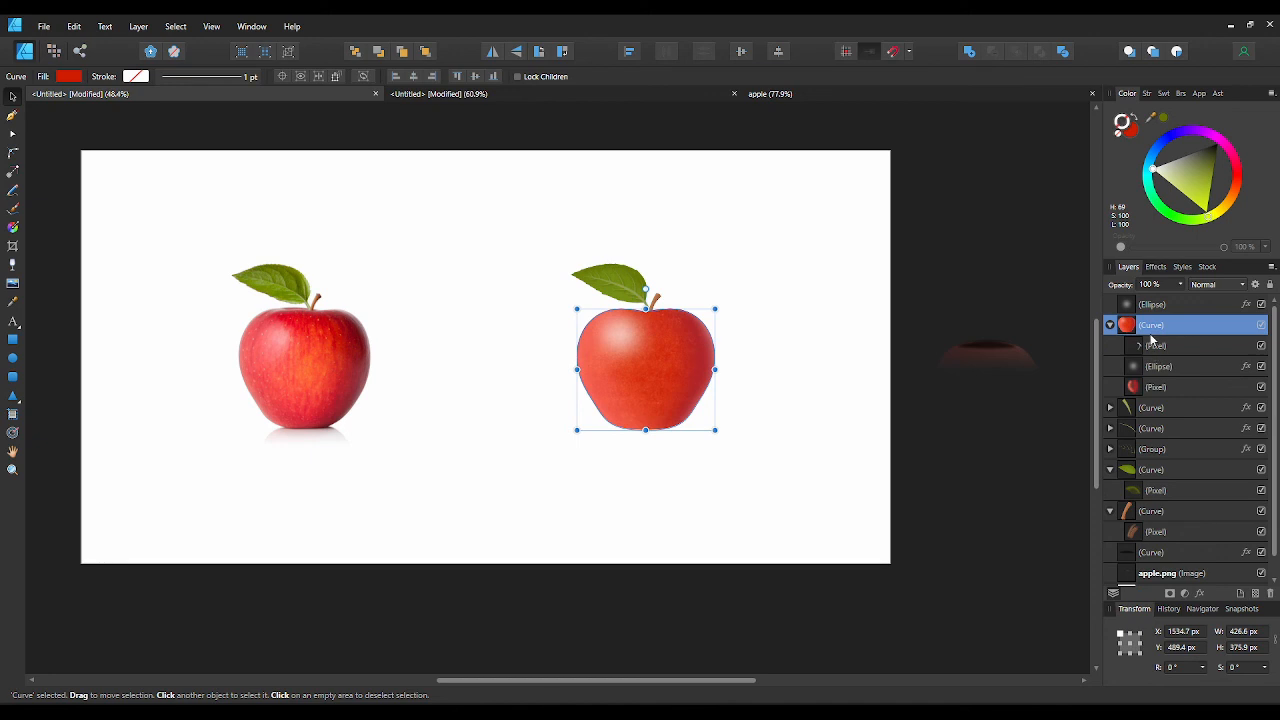
key(ctrl+j)
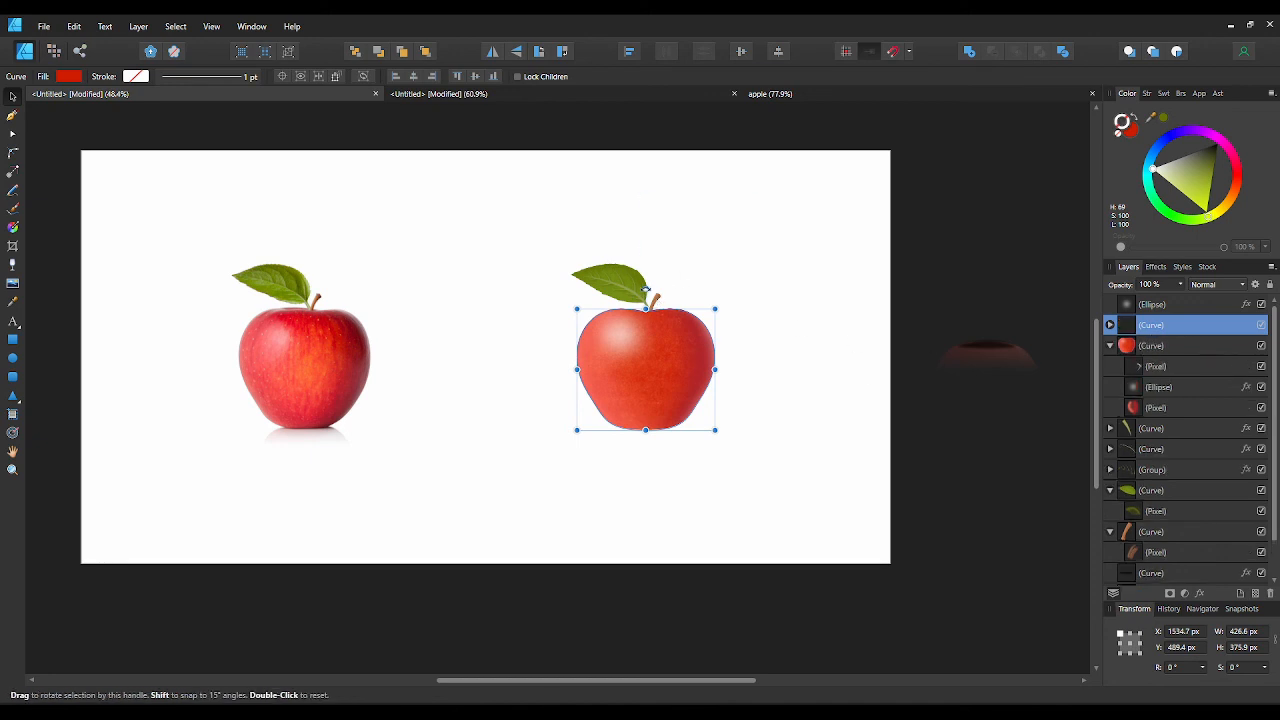
drag(643, 289, 646, 449)
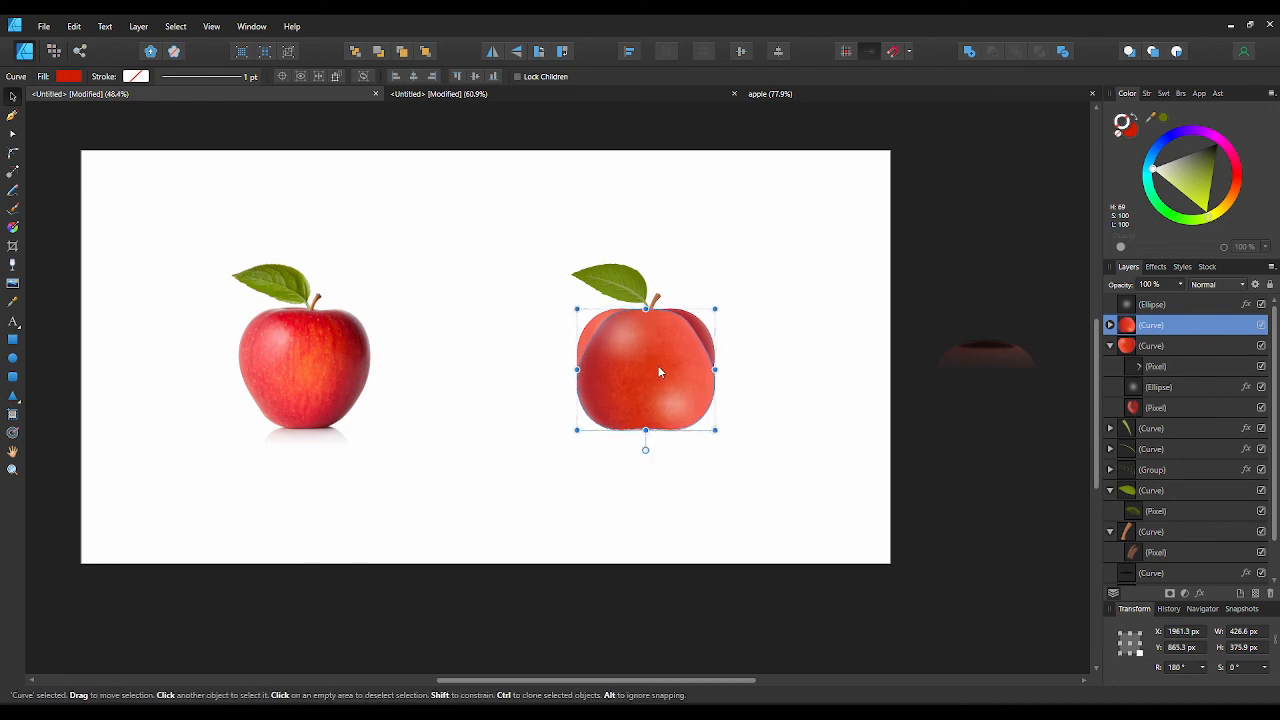
drag(656, 369, 671, 483)
- Reorder the upside-down apple copy to sit just above the photo image, and collapse the leaf and stem layers
scroll(1160, 560, down, 2)
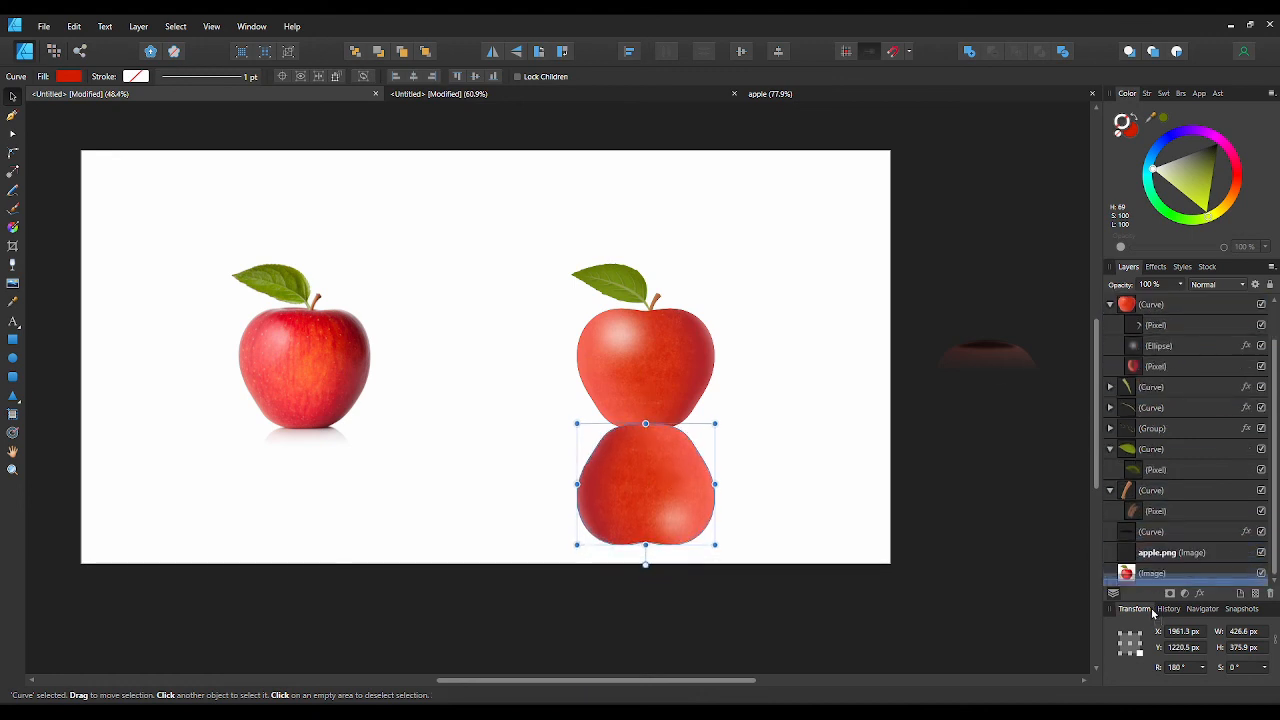
drag(1152, 613, 1133, 545)
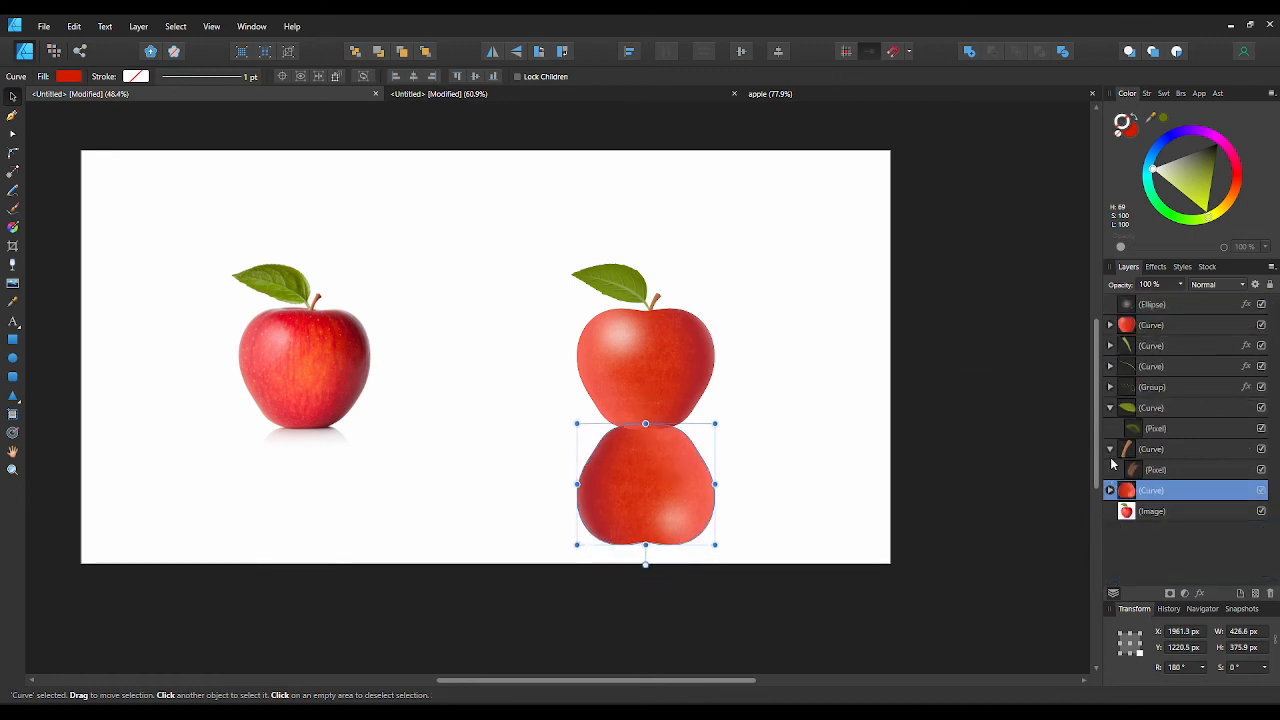
click(1109, 407)
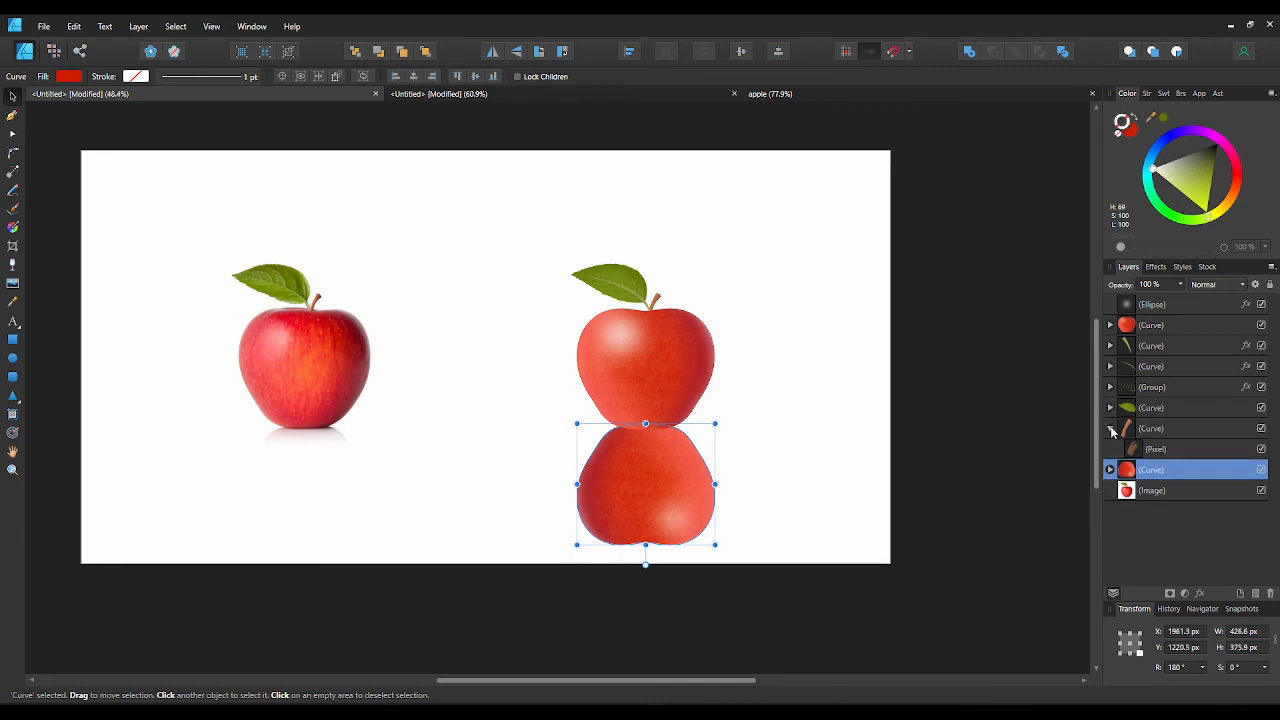
click(1110, 428)
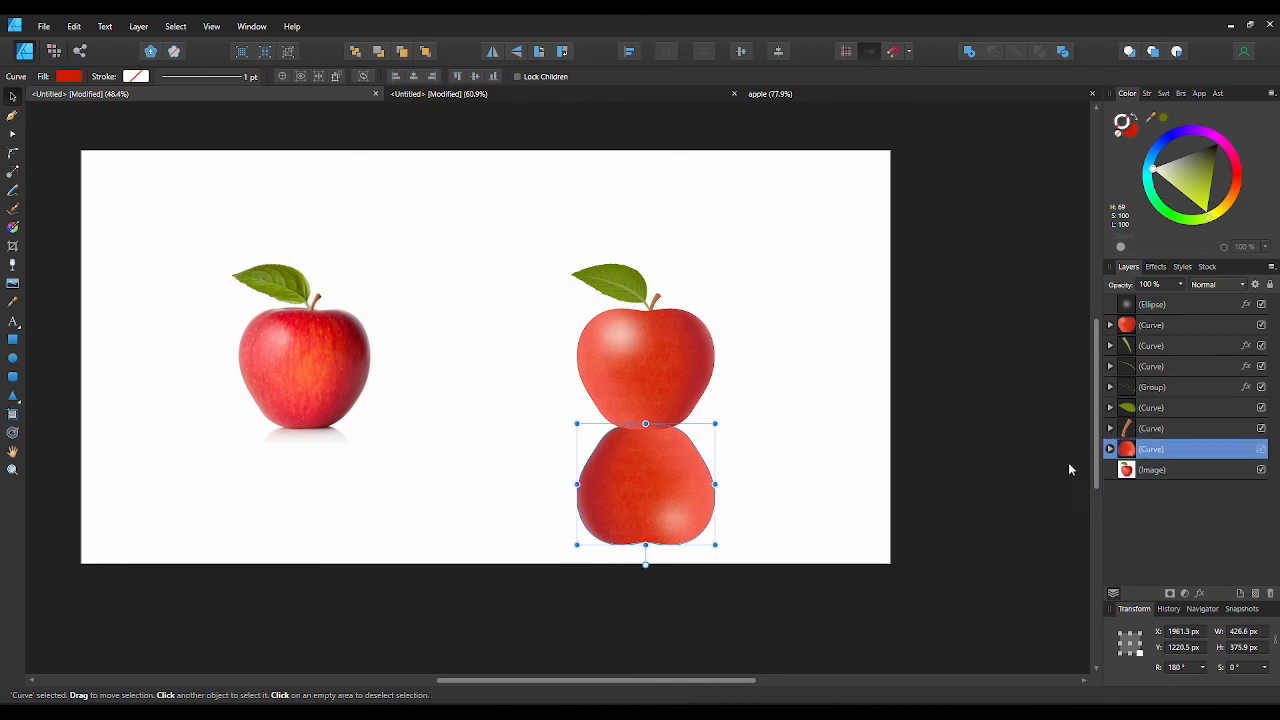
- Delete the painted rim highlight and the ellipse highlight nested inside the upside-down apple copy
click(1109, 449)
click(1140, 470)
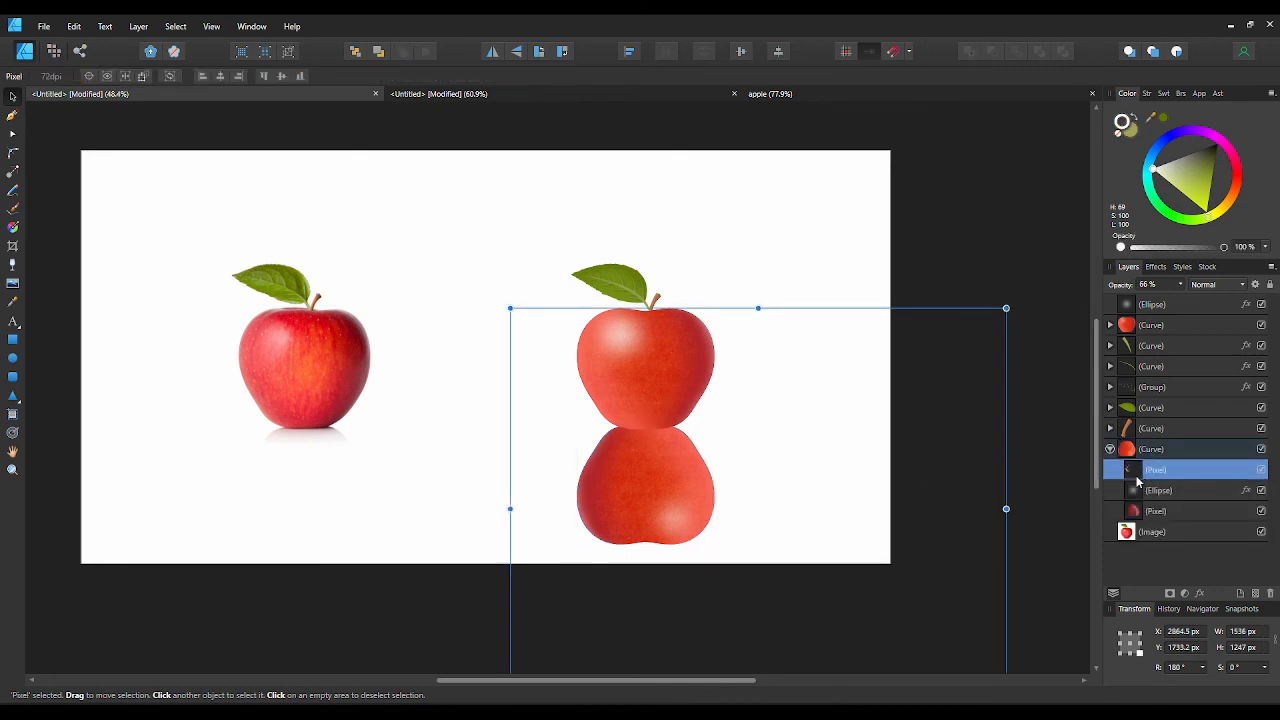
key(Delete)
key(Delete)
key(Delete)
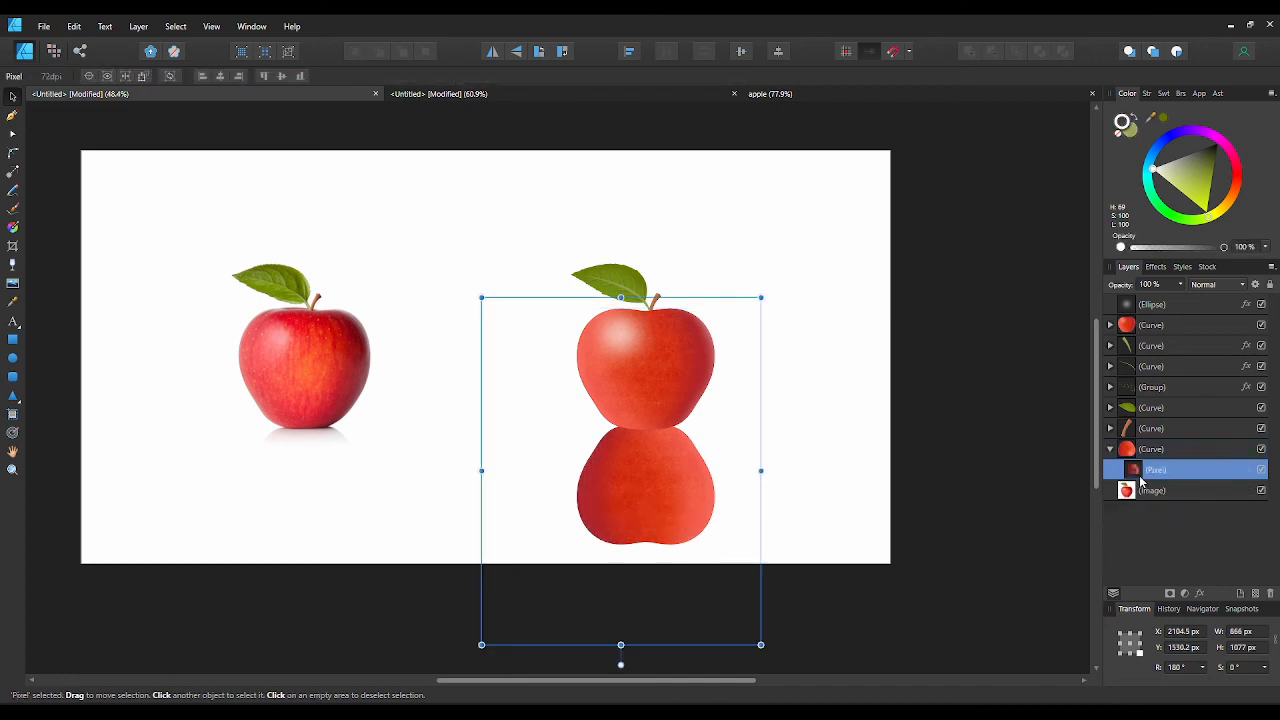
- Delete the pixel texture nested inside the upside-down apple copy and shift the copy slightly downward
scroll(682, 466, up, 3)
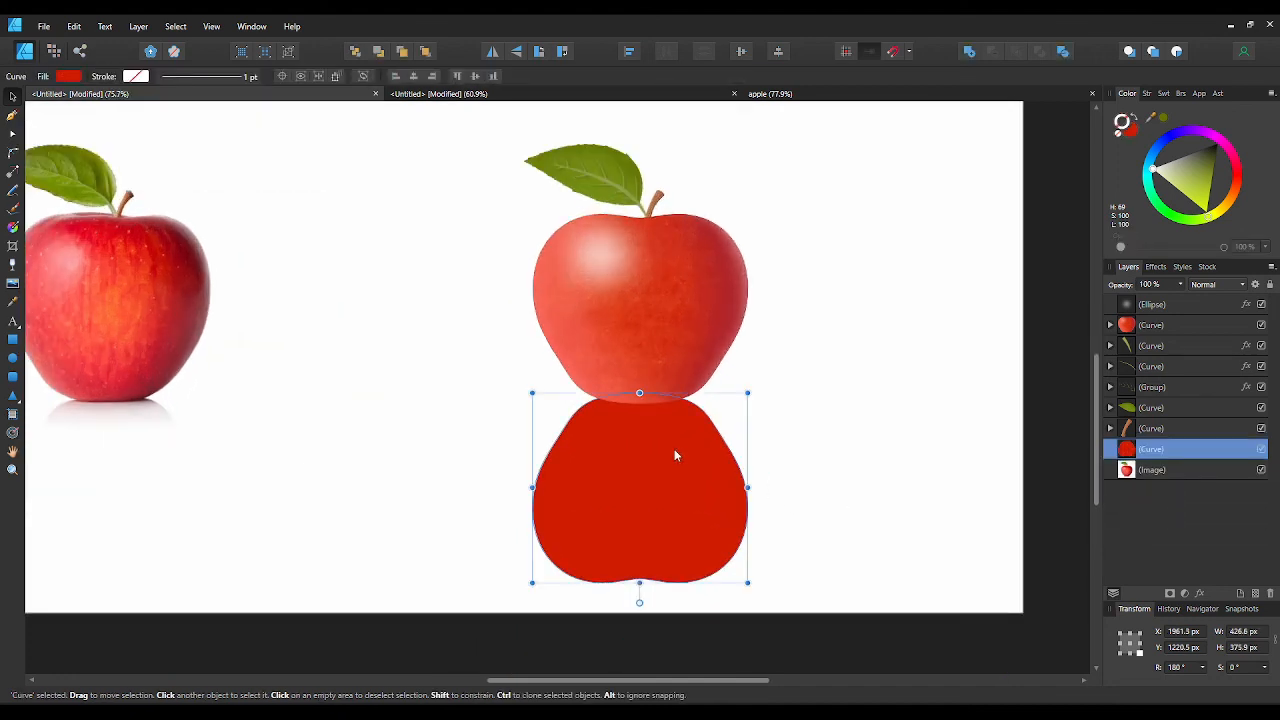
drag(674, 452, 674, 458)
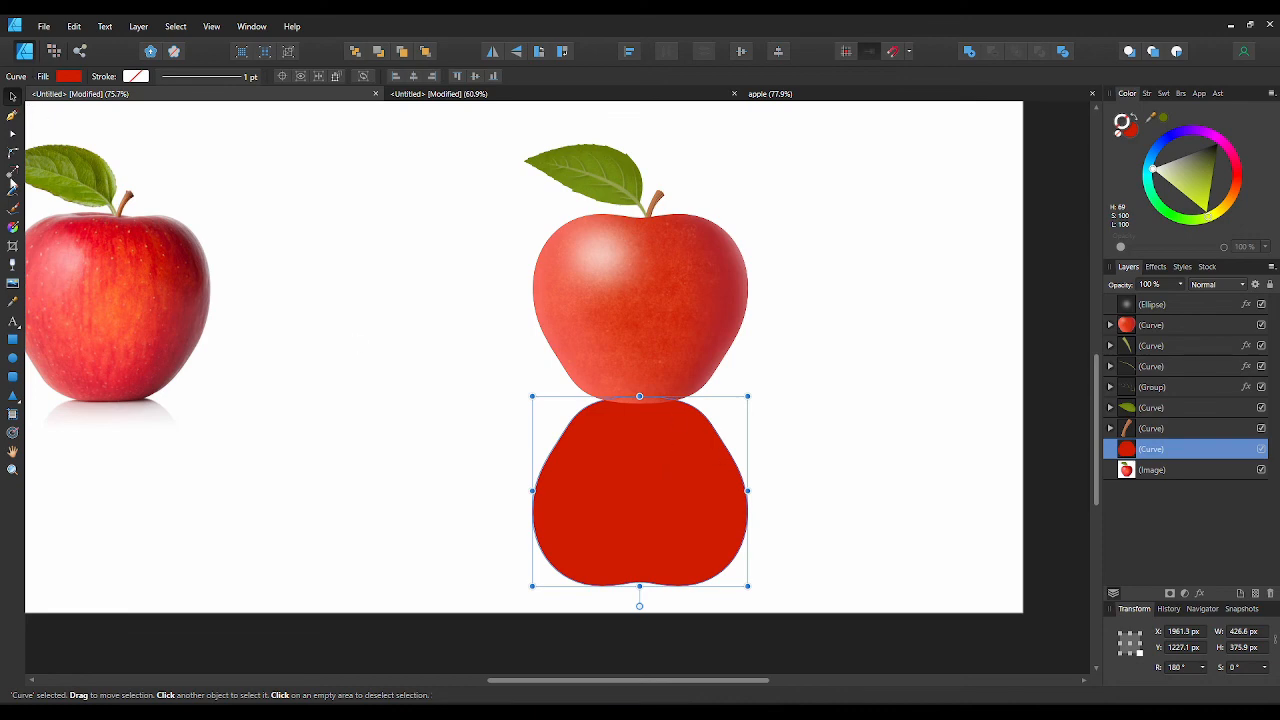
- Apply a linear transparency gradient to the upside-down apple copy, fading it out downward from the apple's base as a reflection
click(13, 284)
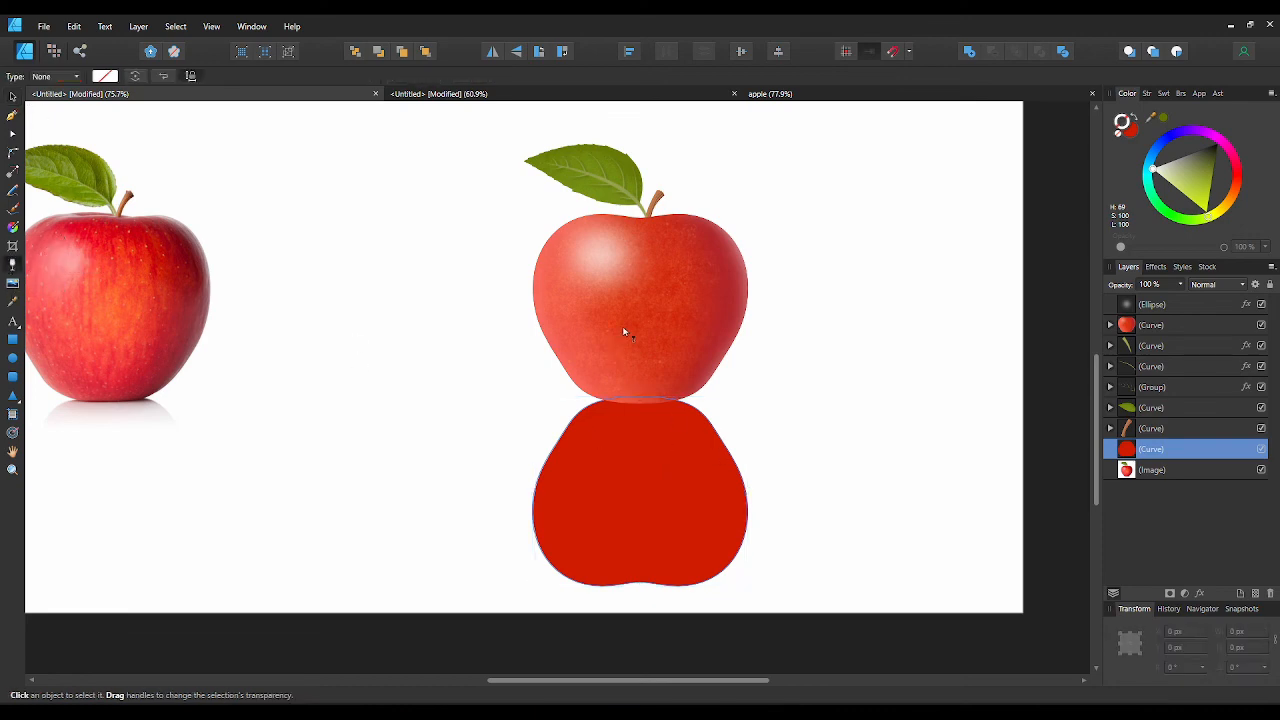
drag(622, 327, 620, 487)
drag(624, 483, 617, 442)
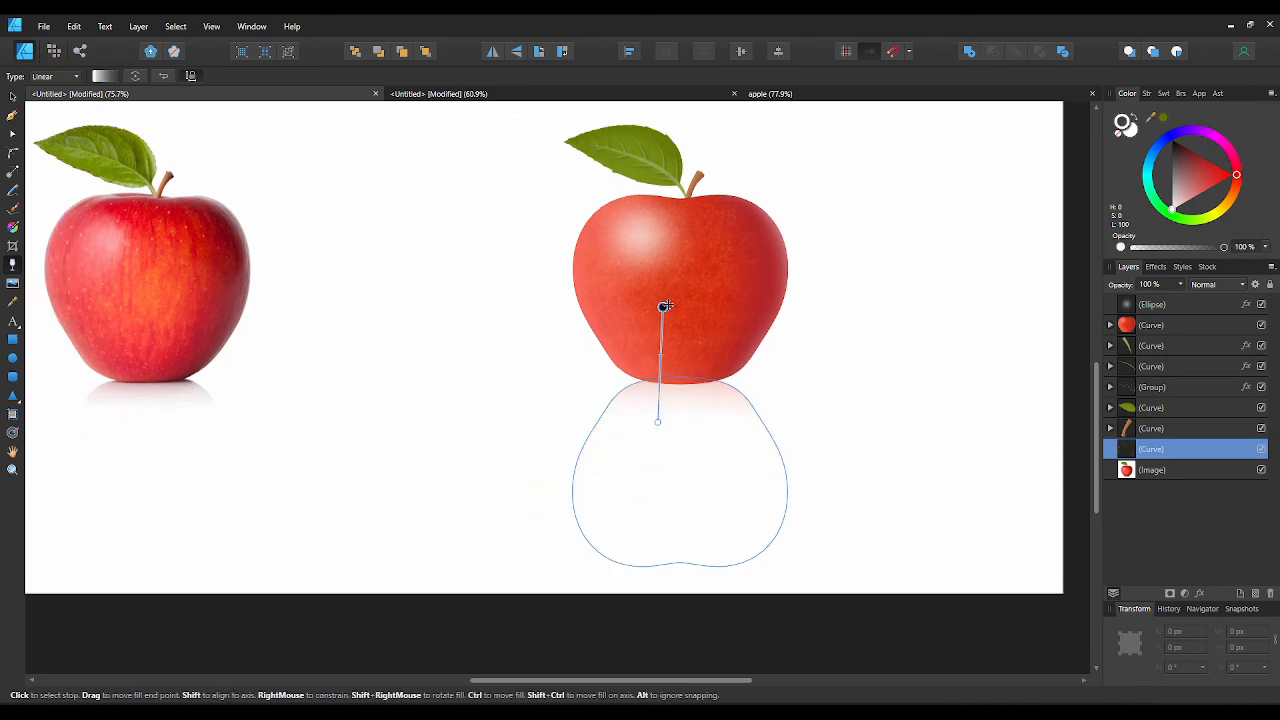
drag(663, 307, 684, 314)
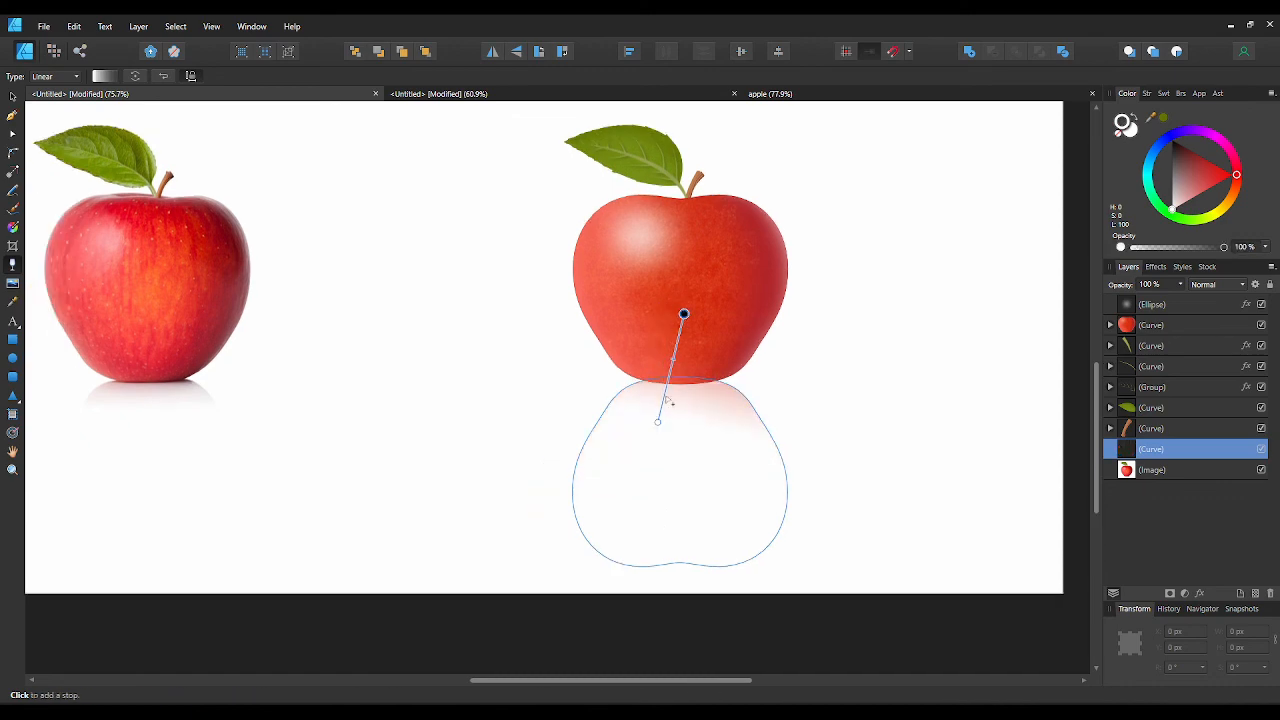
drag(657, 422, 675, 437)
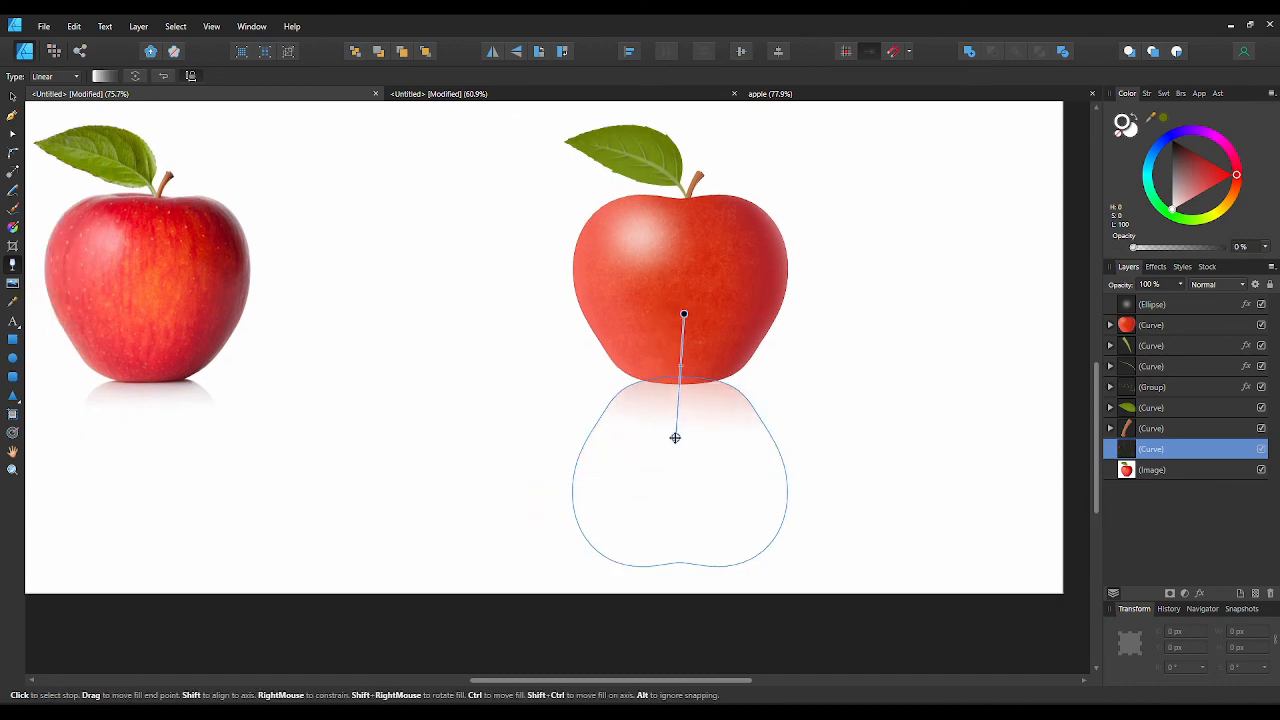
click(893, 373)
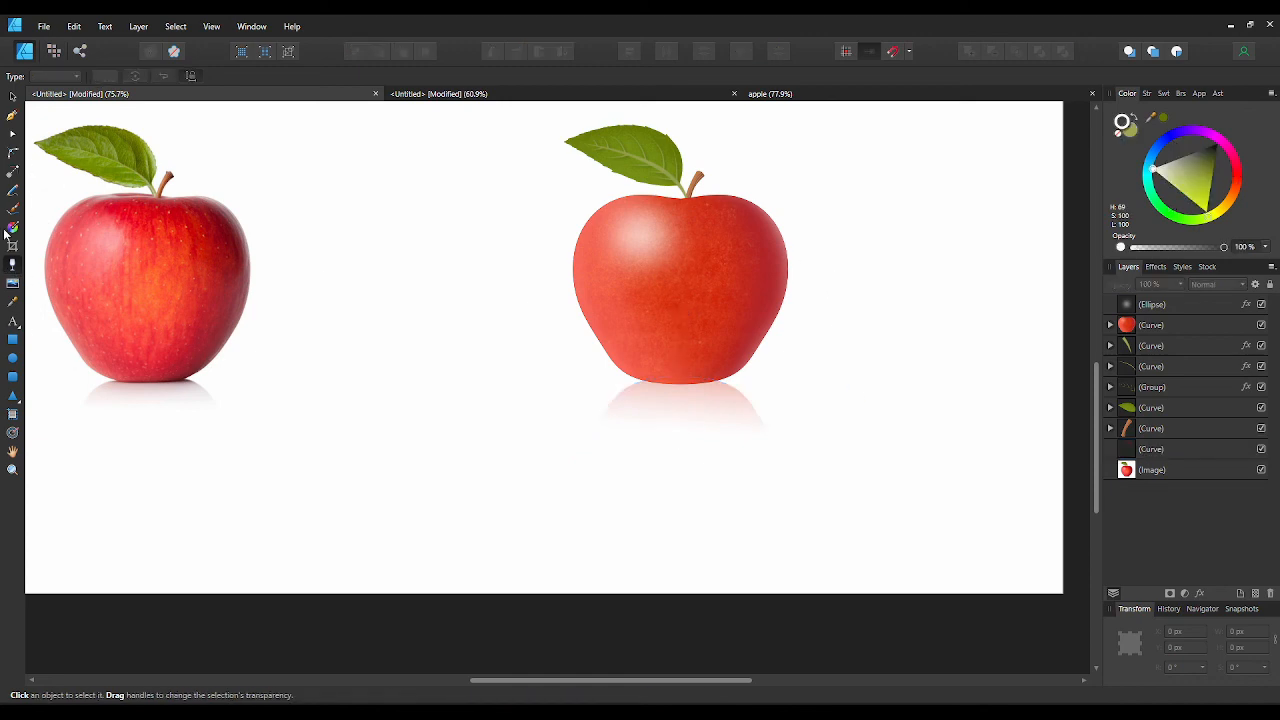
- Draw a flat ellipse about 193 × 42 px across the apple's base, with a black fill and no stroke
click(12, 361)
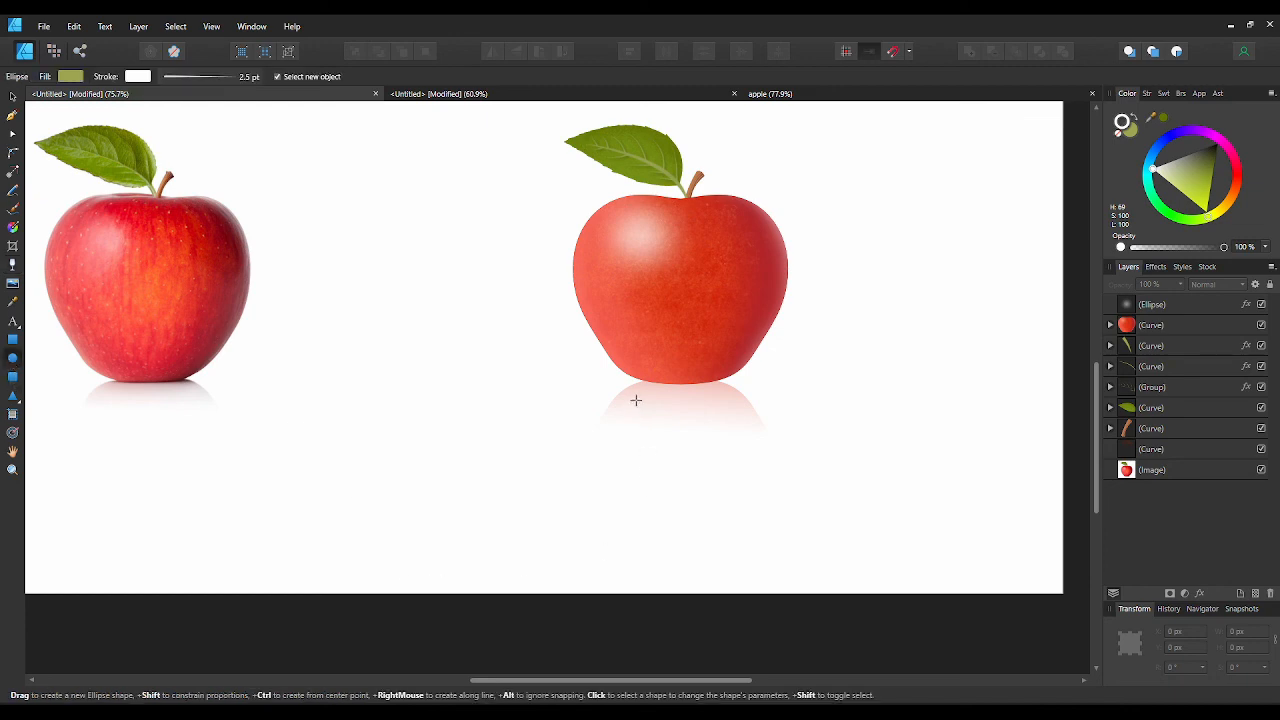
drag(637, 371, 735, 392)
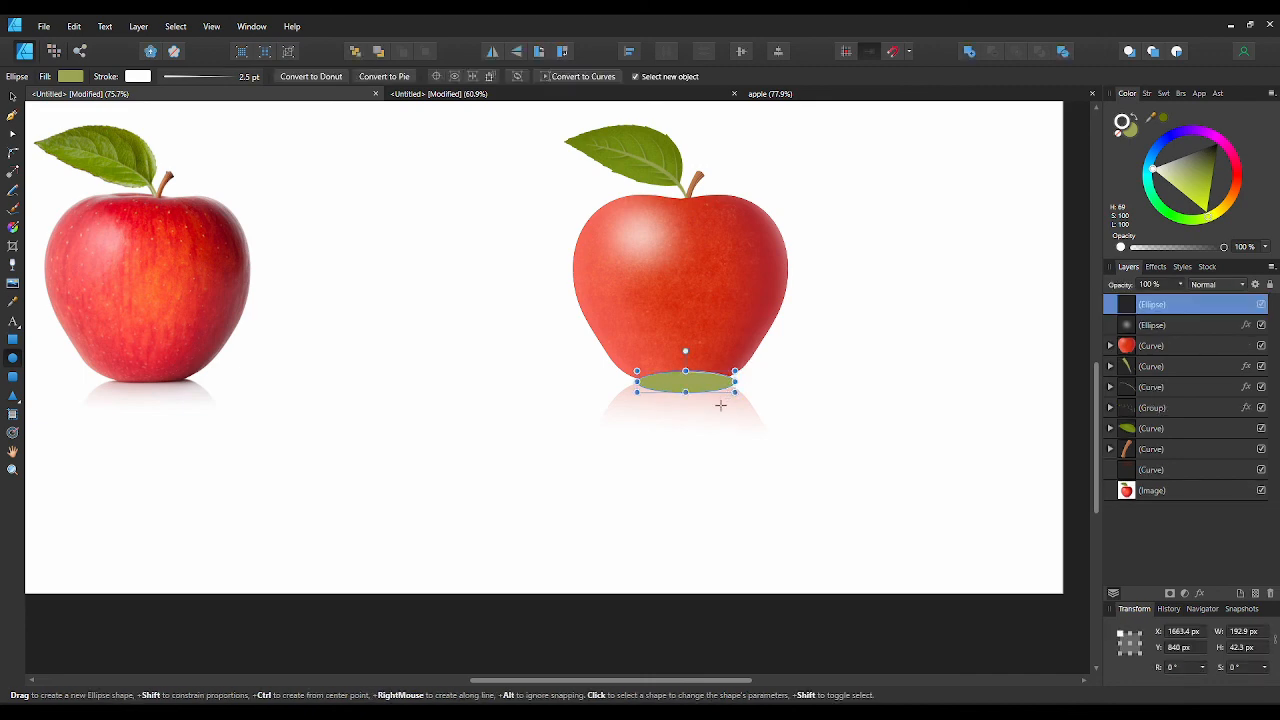
click(1131, 132)
drag(1206, 178, 1250, 75)
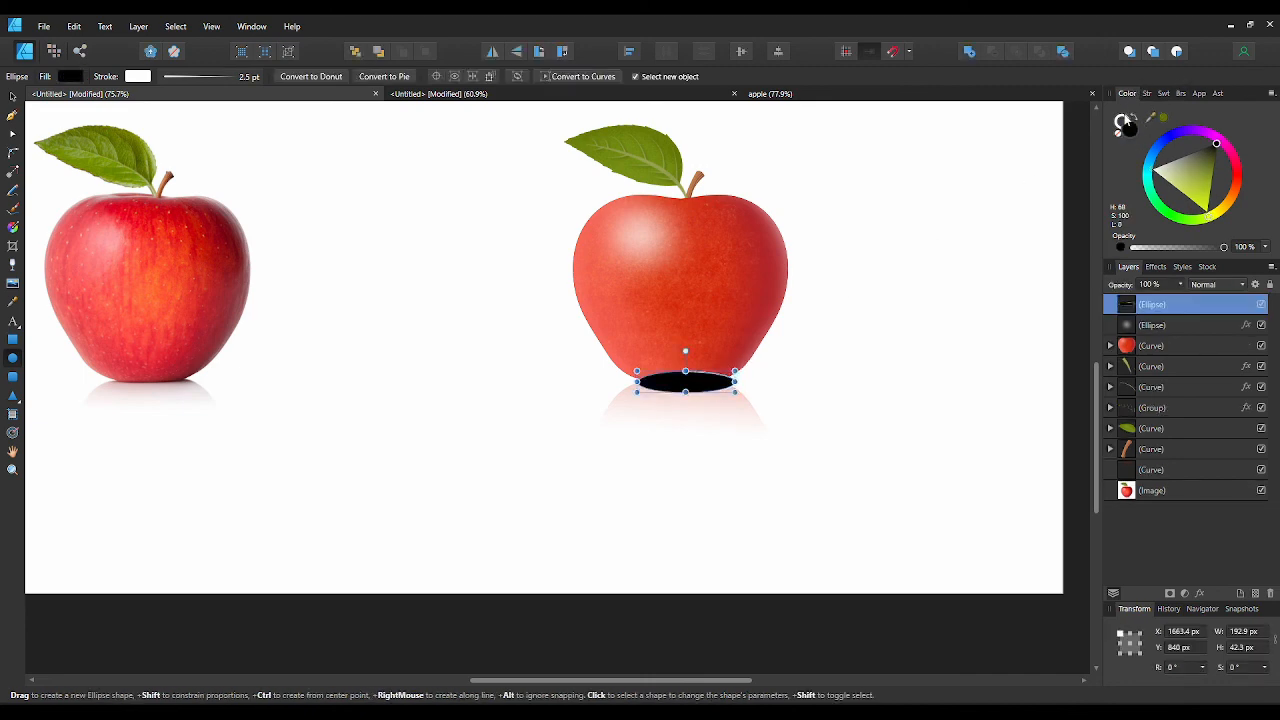
click(1124, 119)
click(1118, 134)
click(1130, 131)
- Apply a Gaussian Blur with a radius of 12.7 px to the black ellipse
click(1156, 267)
click(1123, 310)
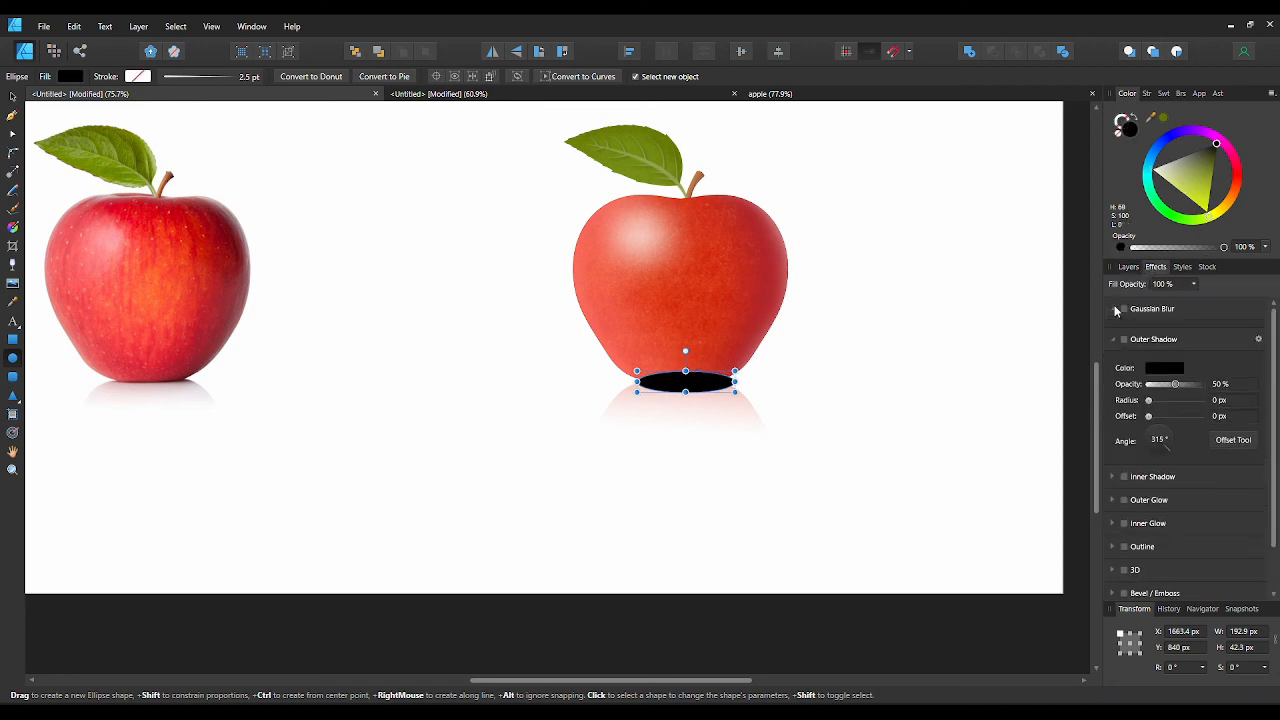
drag(1151, 341, 1173, 340)
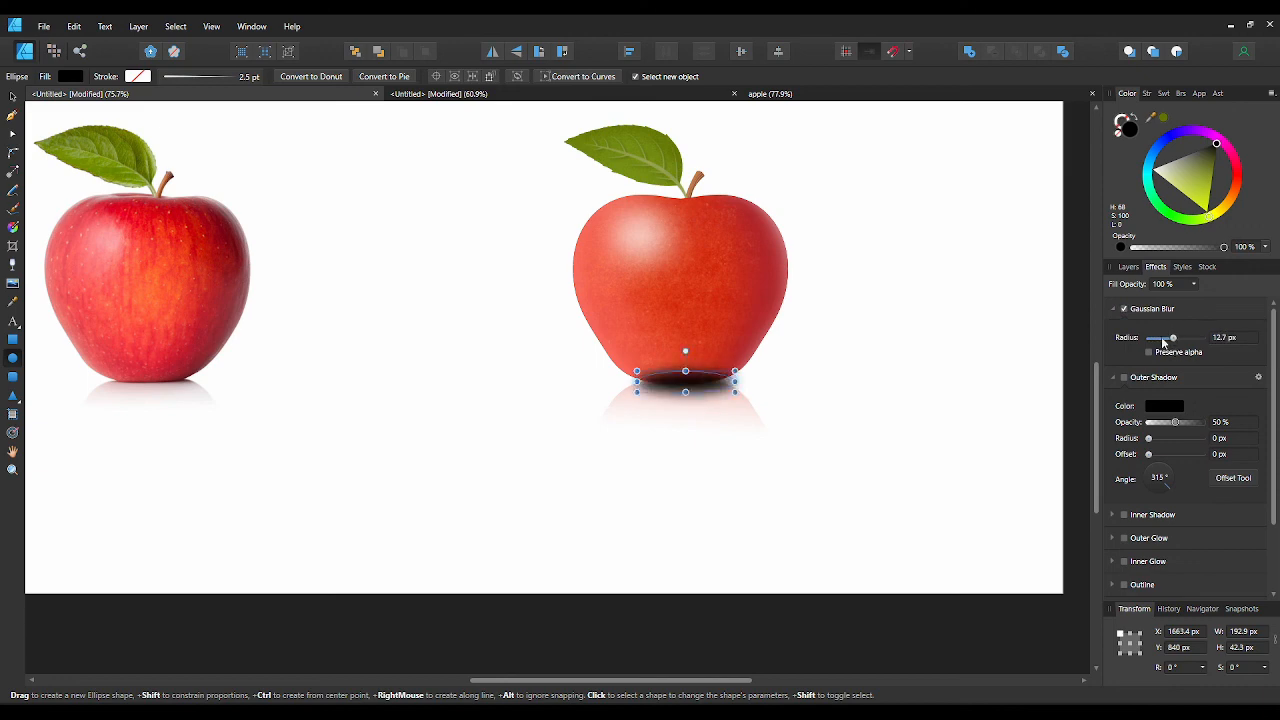
- Nest the blurred black ellipse inside the faded reflection curve so it forms a contact shadow under the apple
click(1125, 267)
drag(1146, 304, 1171, 479)
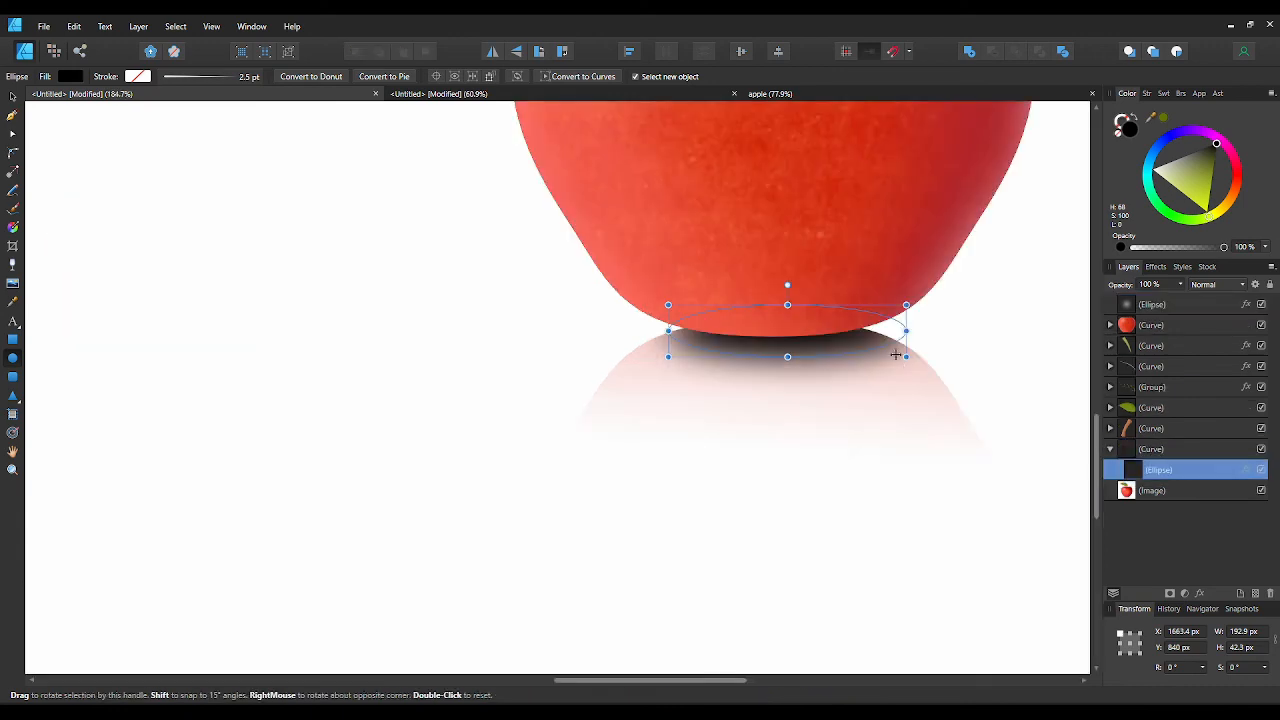
scroll(896, 353, down, 5)
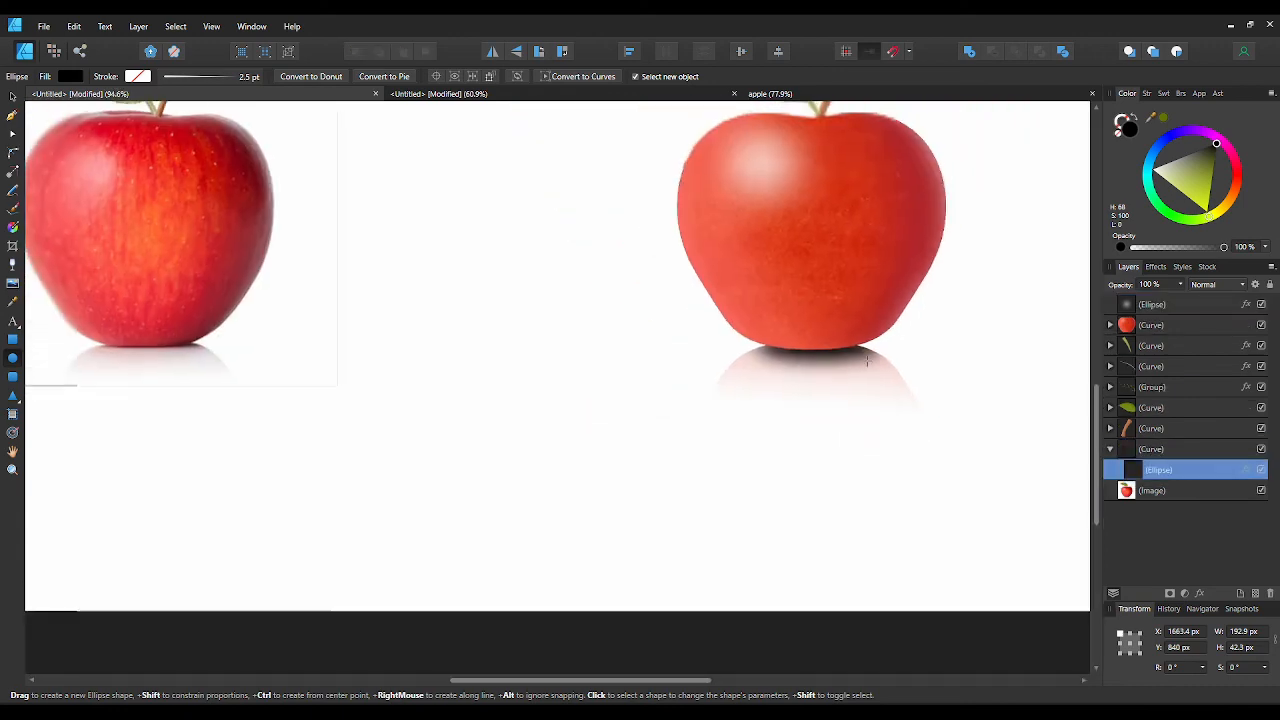
scroll(835, 350, up, 2)
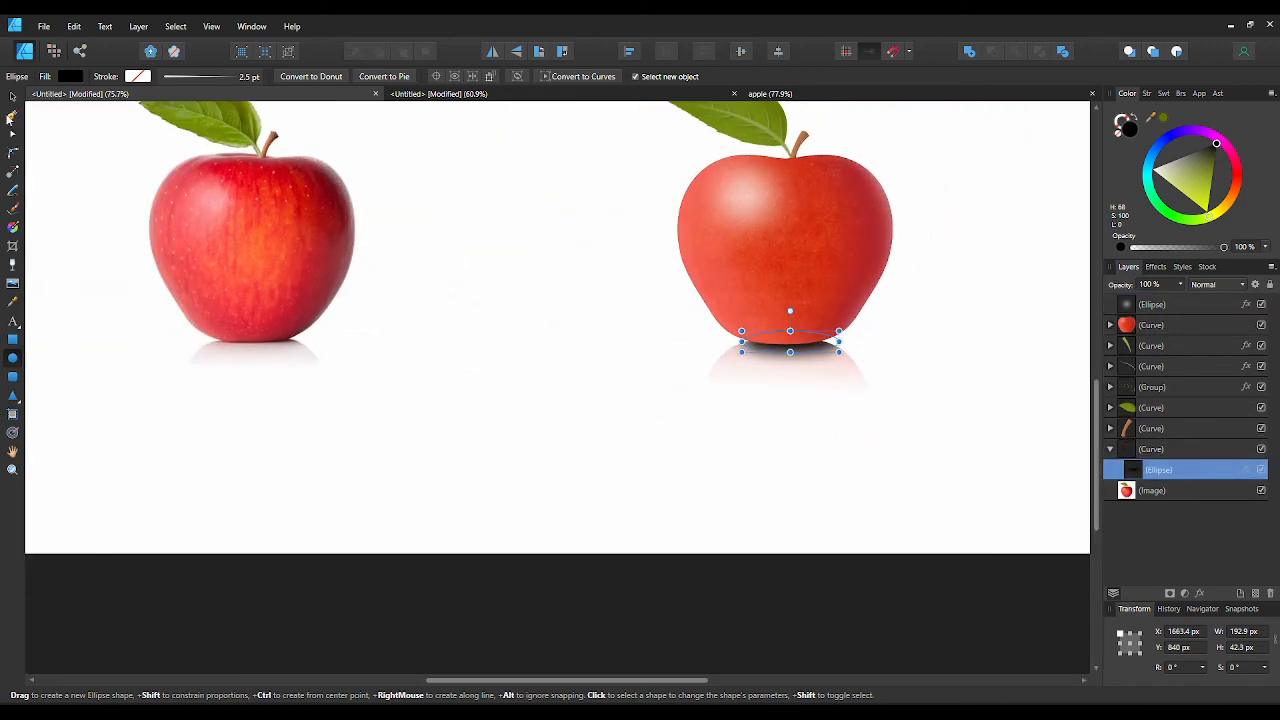
- Flatten the shadow ellipse to a height of 39.6 px, keeping its width, and deselect it
click(12, 96)
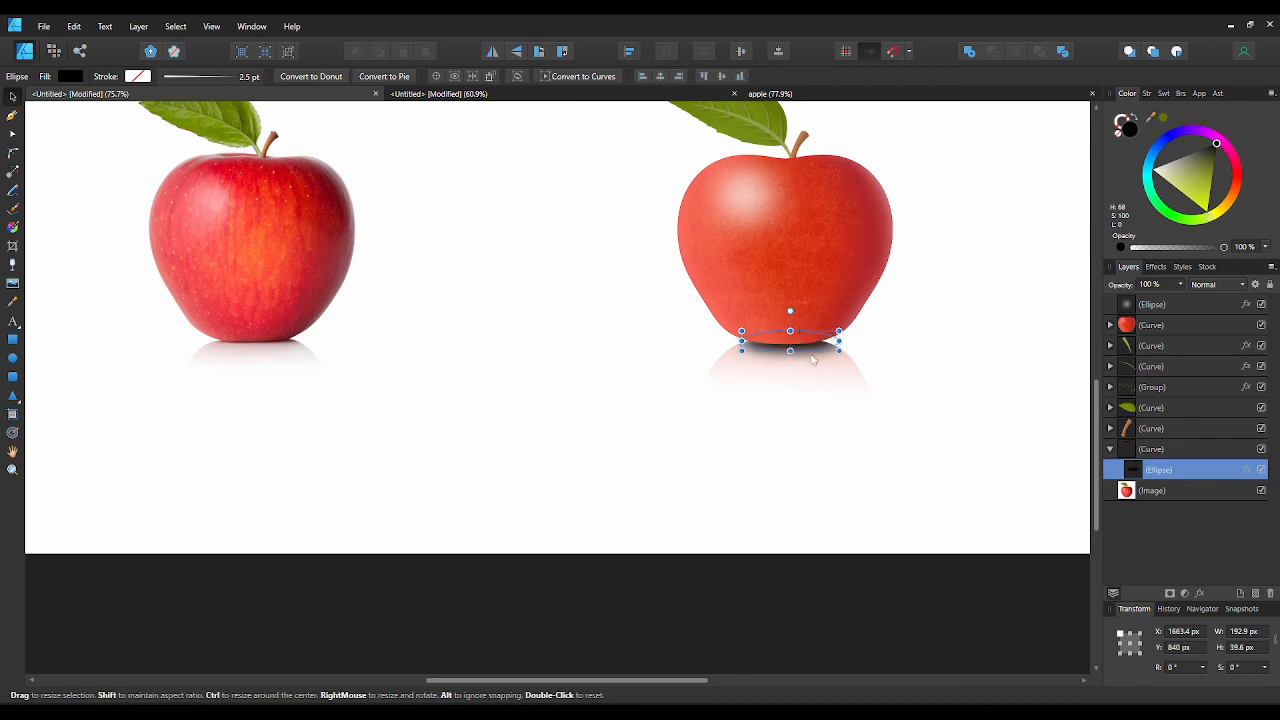
click(927, 356)
scroll(927, 356, down, 1)
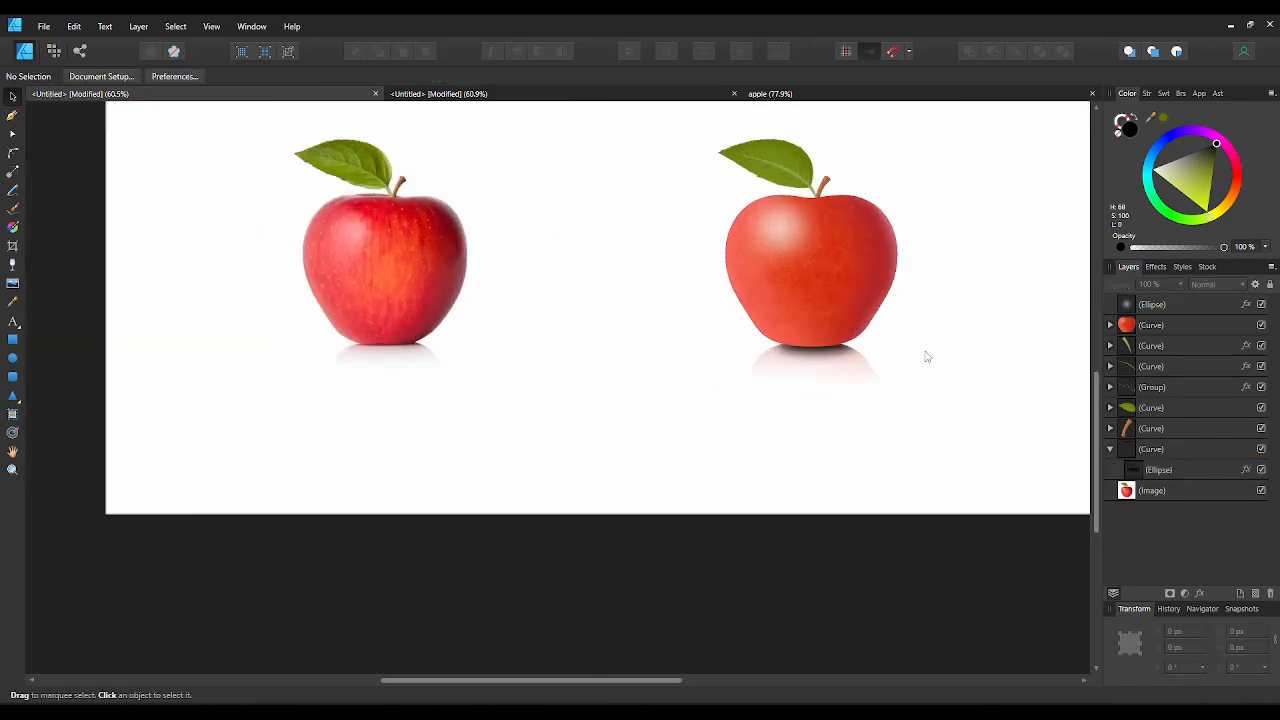
- Lower the shadow ellipse's fill opacity to 73% and clear the selection
click(1141, 468)
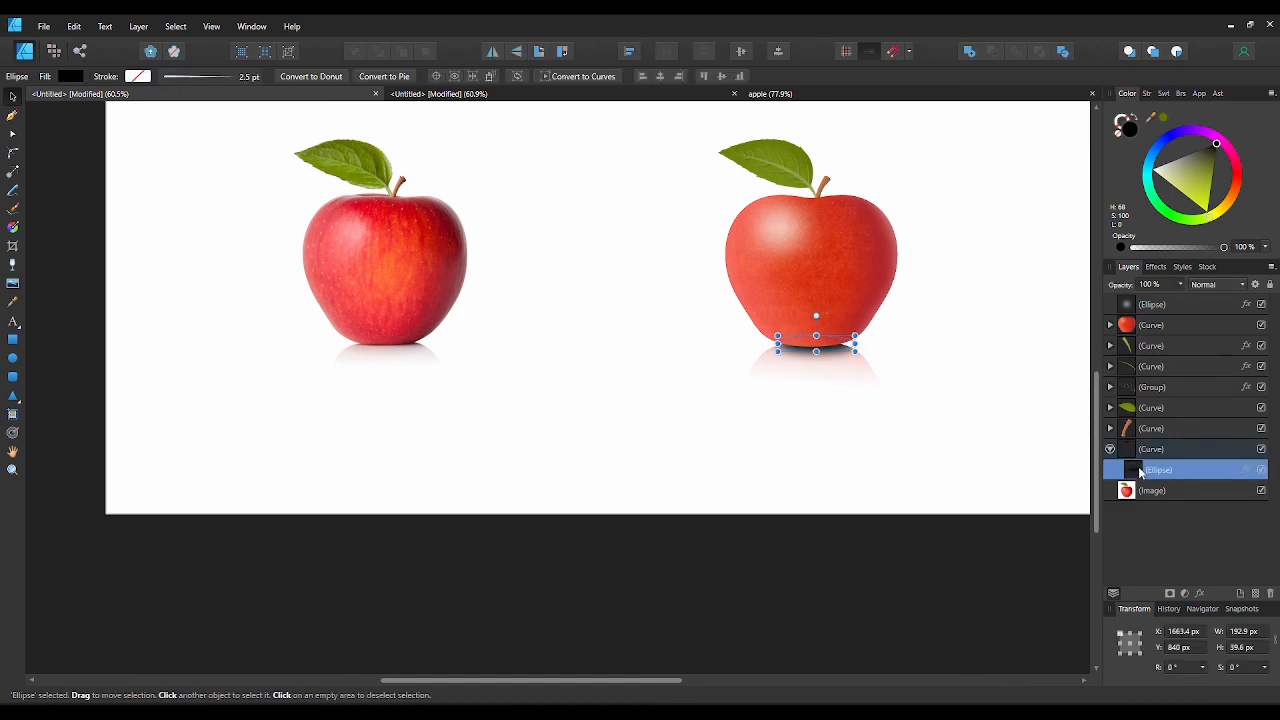
drag(1220, 250, 1208, 252)
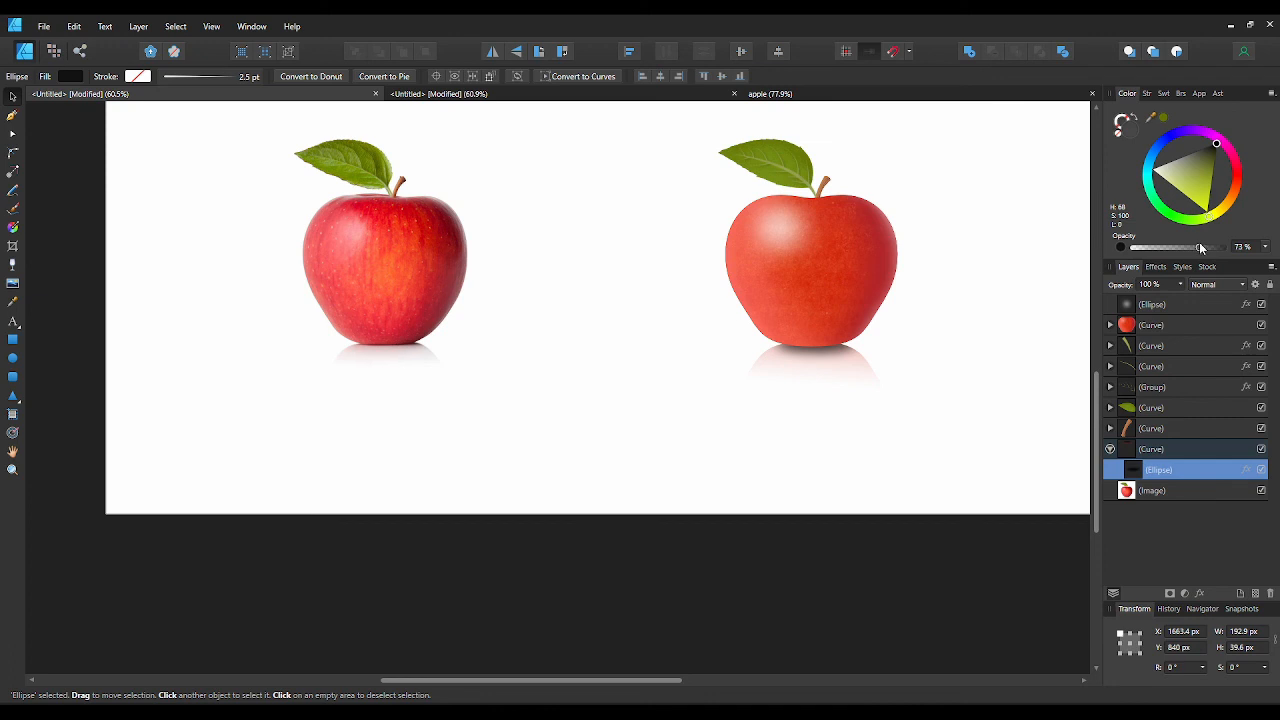
click(837, 368)
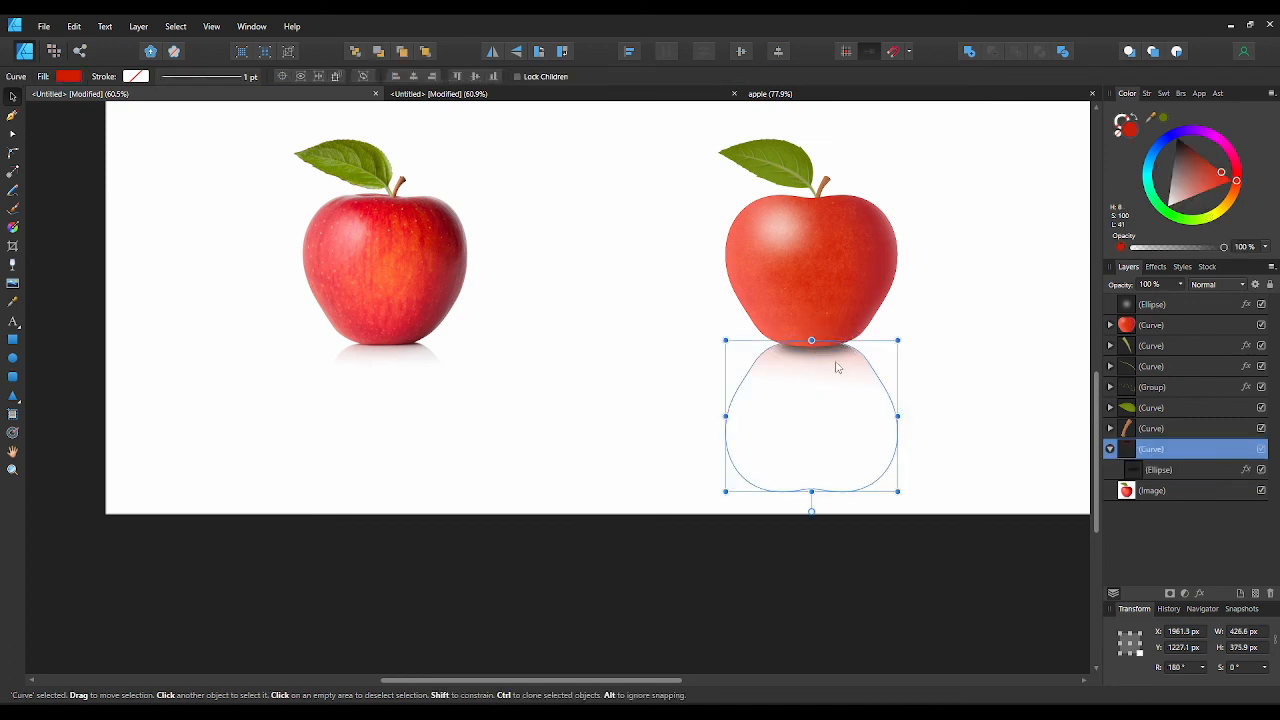
click(979, 344)
drag(777, 318, 776, 439)
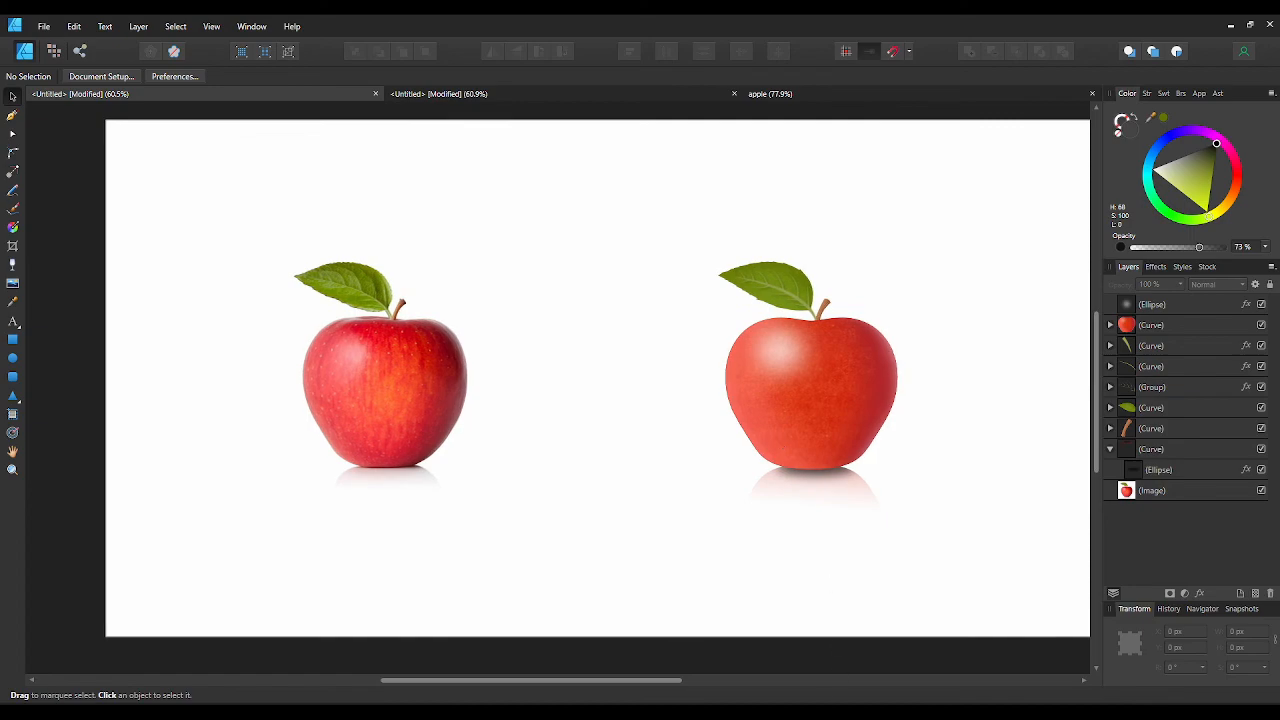